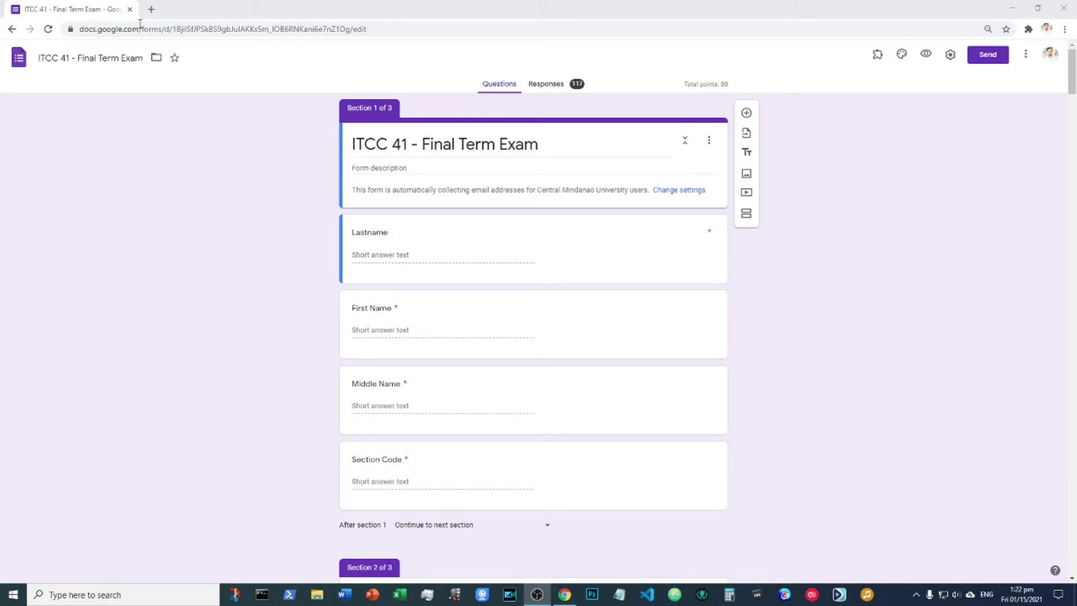
left_click(152, 10)
left_click(266, 10)
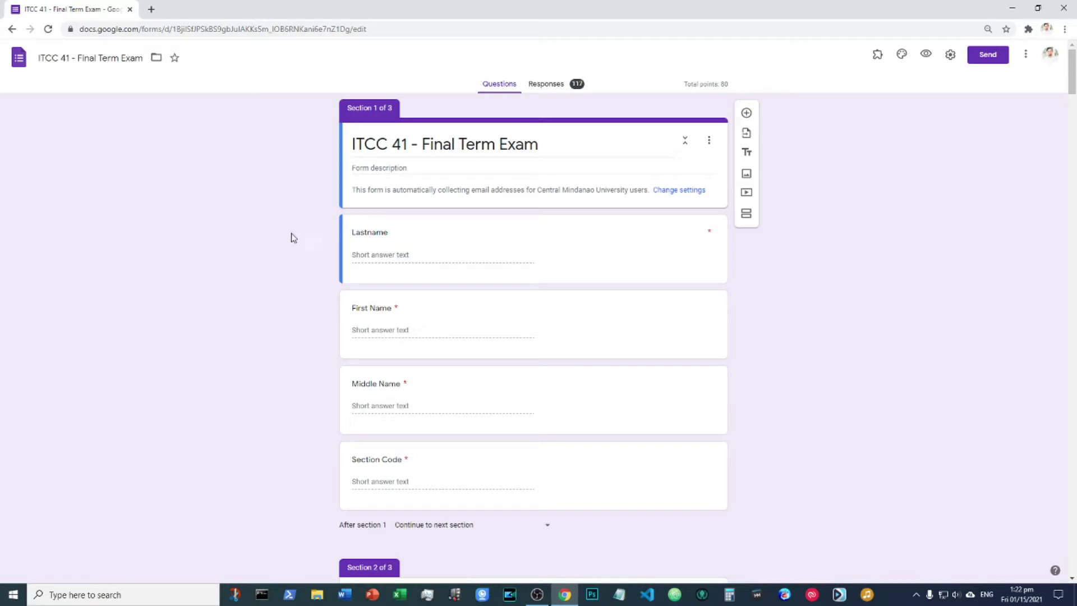
scroll(252, 295, "down", 3)
scroll(252, 295, "up", 3)
Open the ITCC 41 - Final Term Exam form's responses in the linked spreadsheet.
left_click(553, 87)
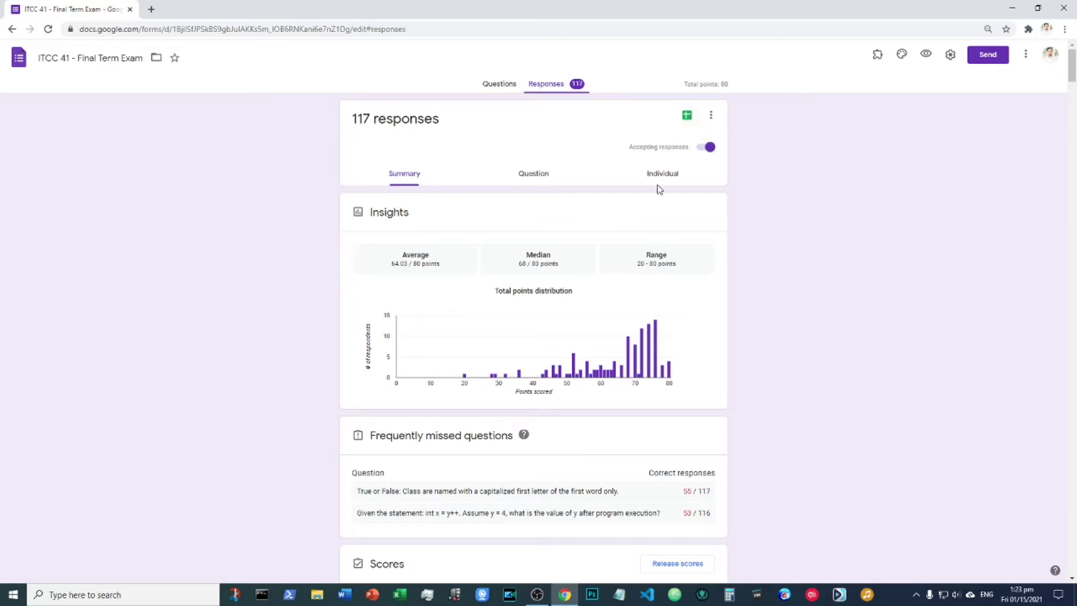
left_click(688, 117)
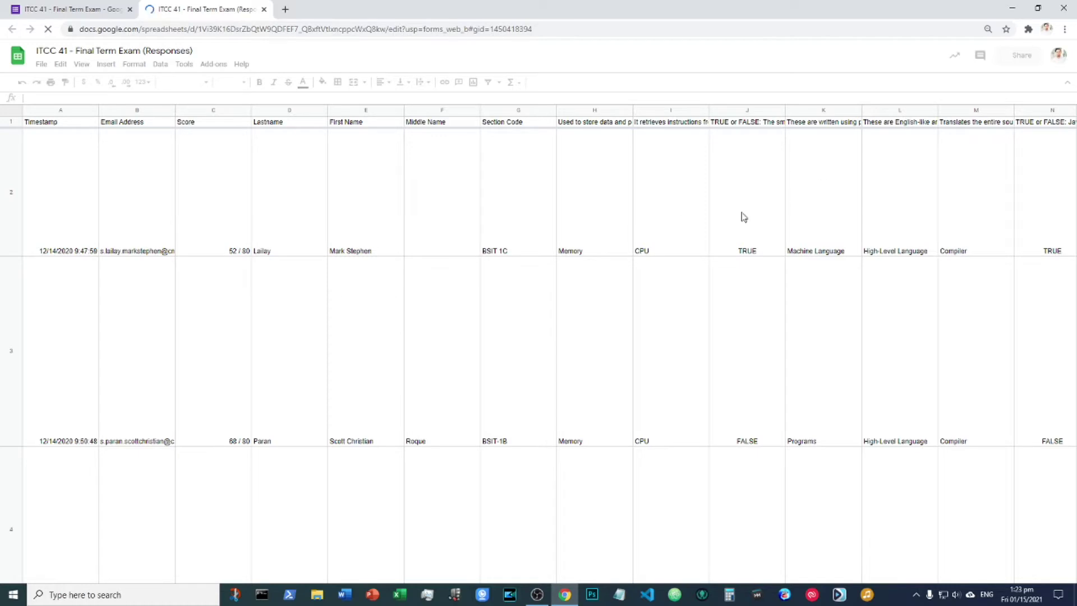
Download the response spreadsheet as a Microsoft Excel (.xlsx) file and save it to the Desktop.
left_click(42, 65)
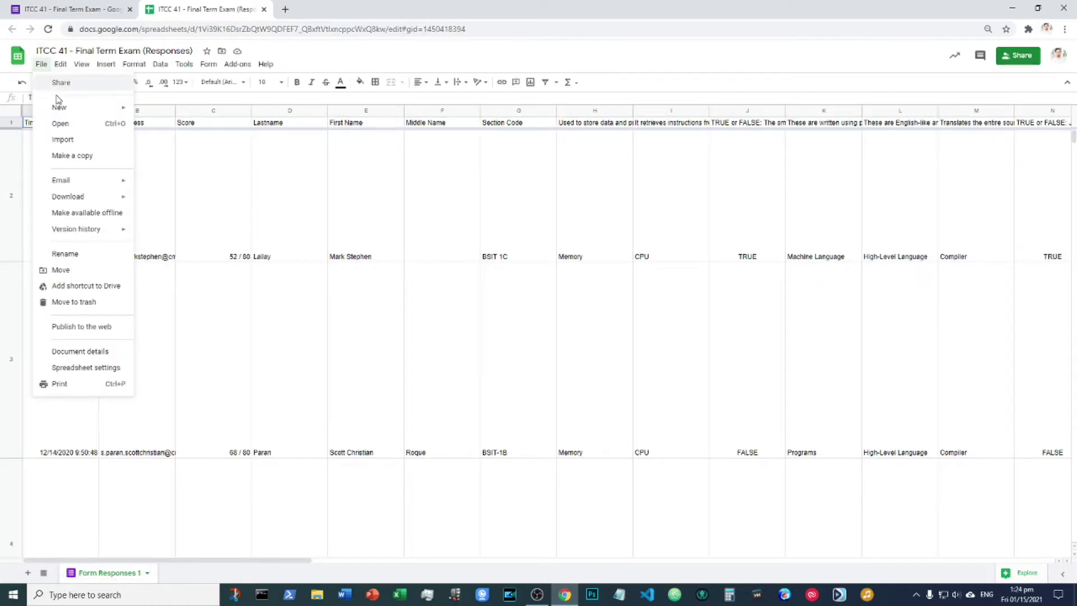
mouse_move(79, 196)
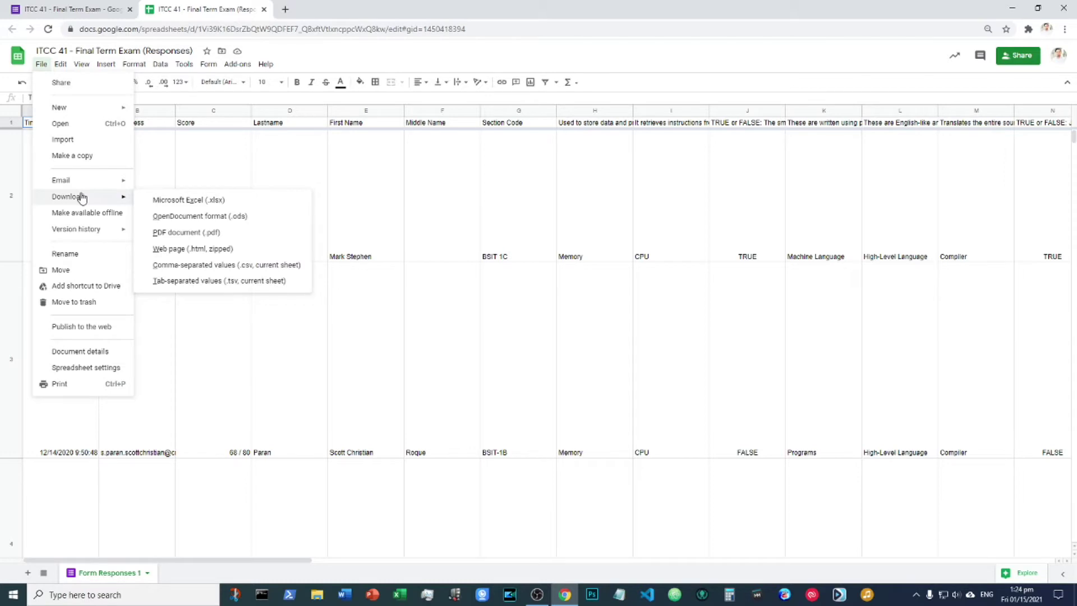
left_click(170, 203)
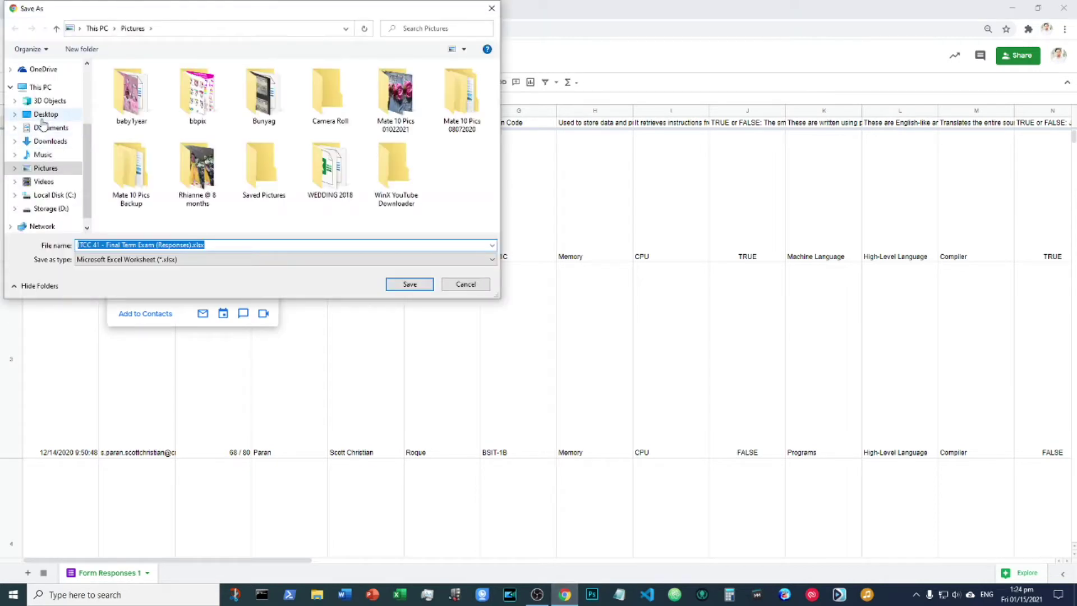
left_click(42, 116)
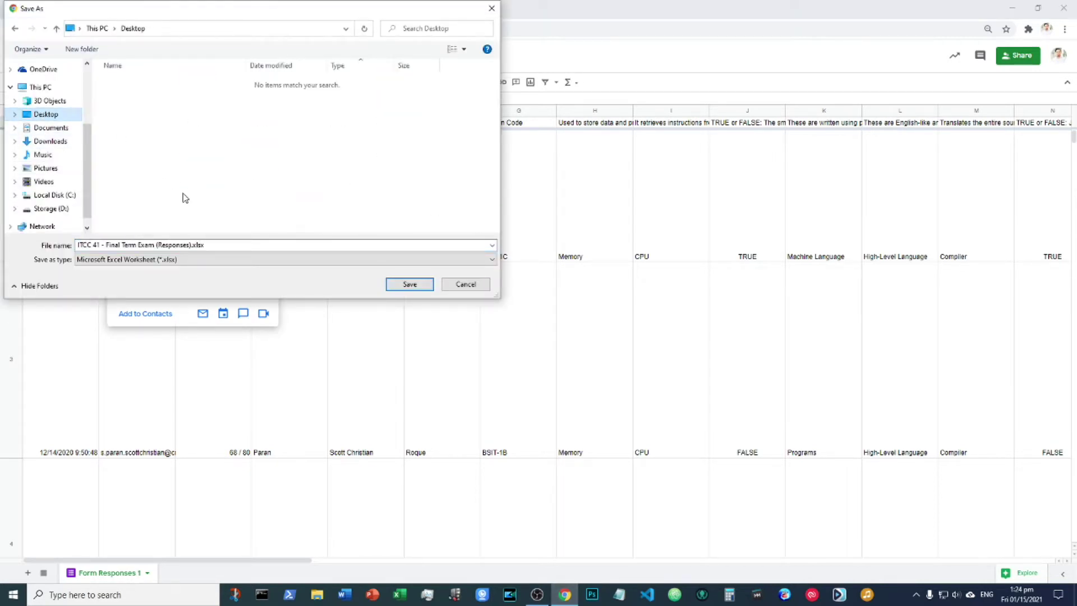
left_click(411, 285)
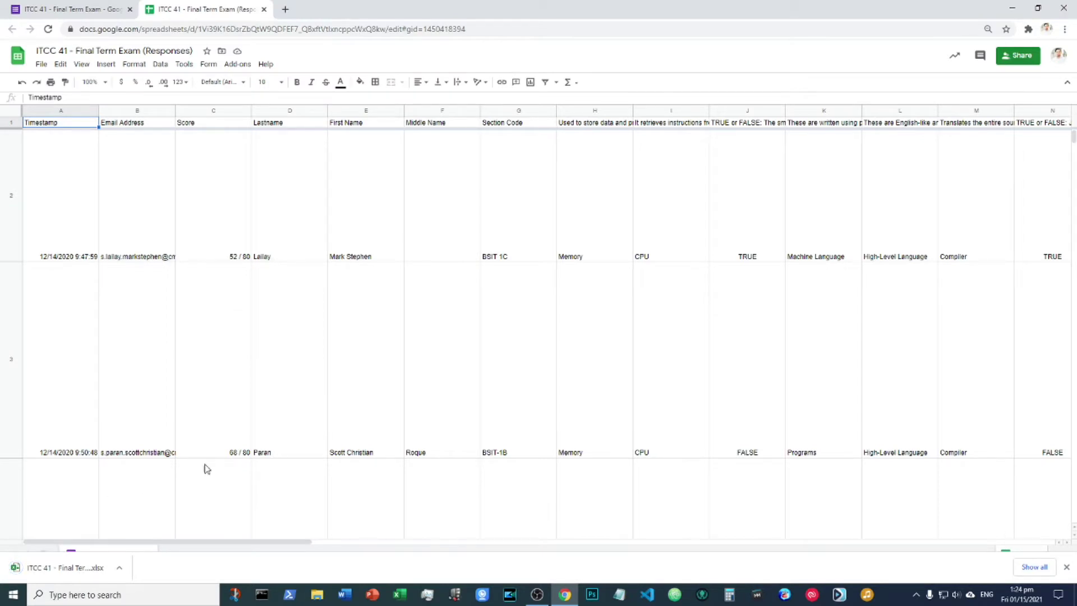
Open the downloaded workbook in Excel and enable editing.
left_click(77, 578)
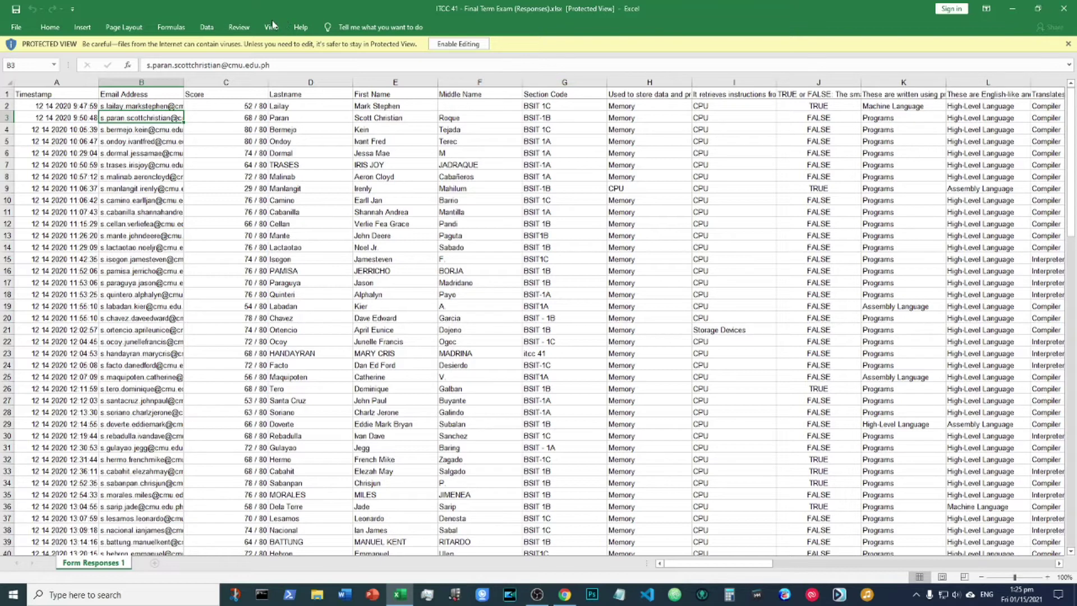
left_click(458, 45)
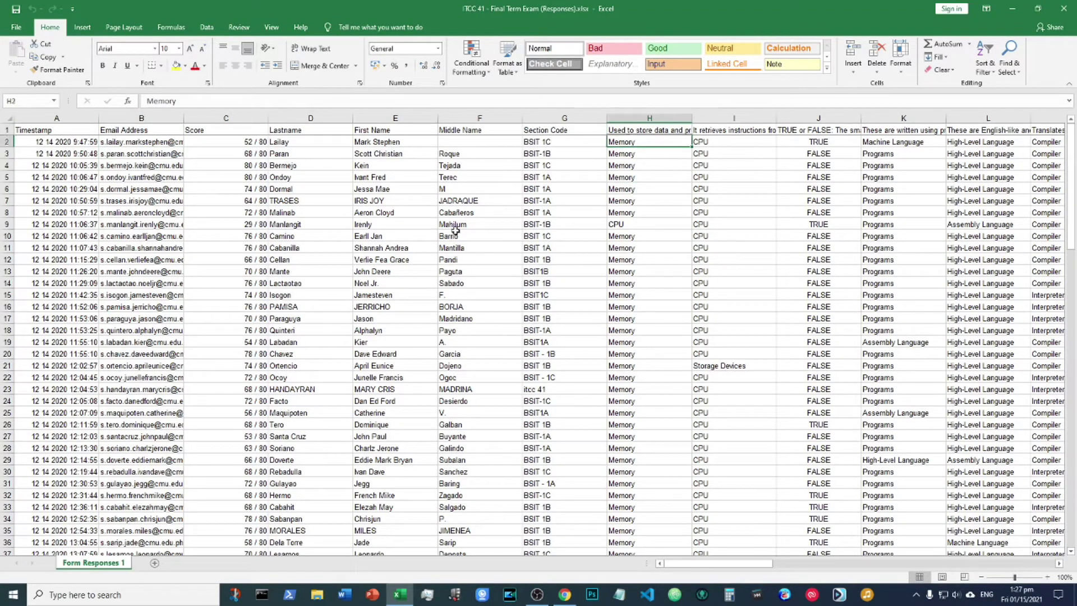
left_click(391, 261)
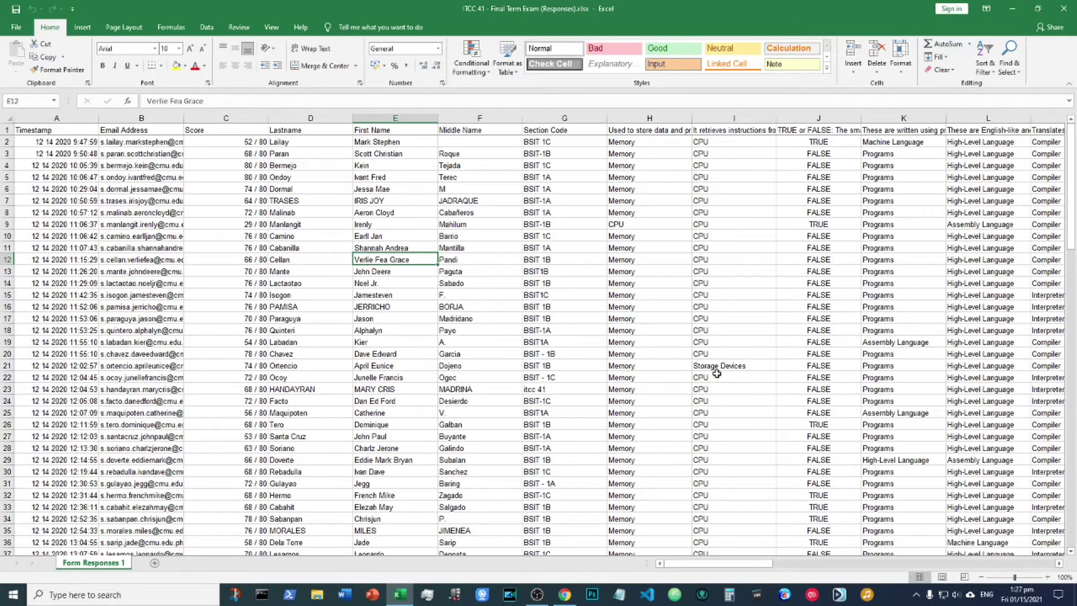
Delete the Timestamp and Email Address columns from the Form Responses 1 sheet.
left_click(220, 249)
left_click_drag(135, 118, 75, 118)
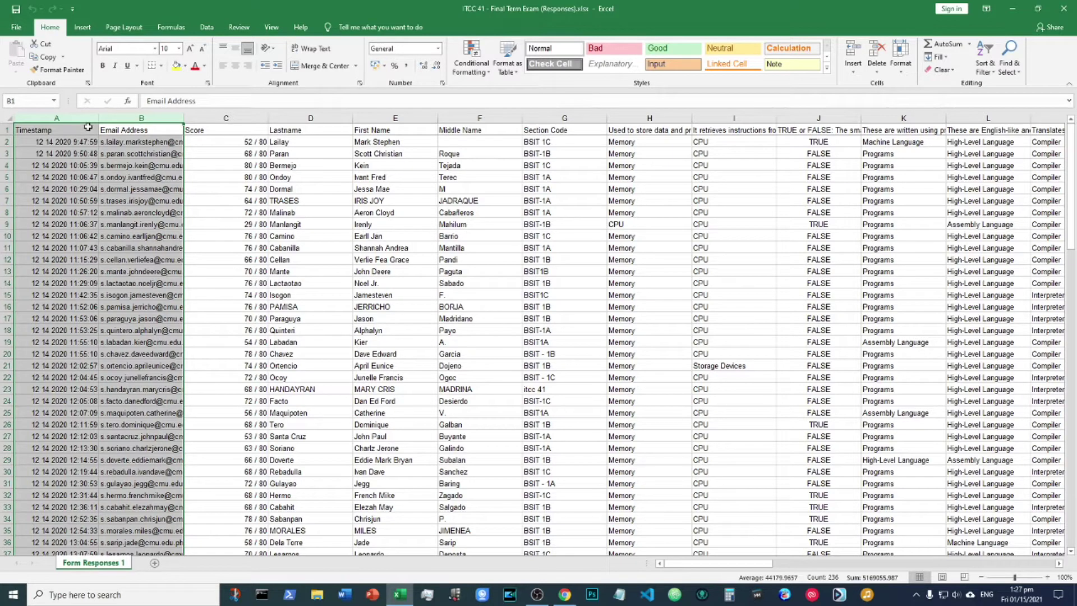
right_click(85, 117)
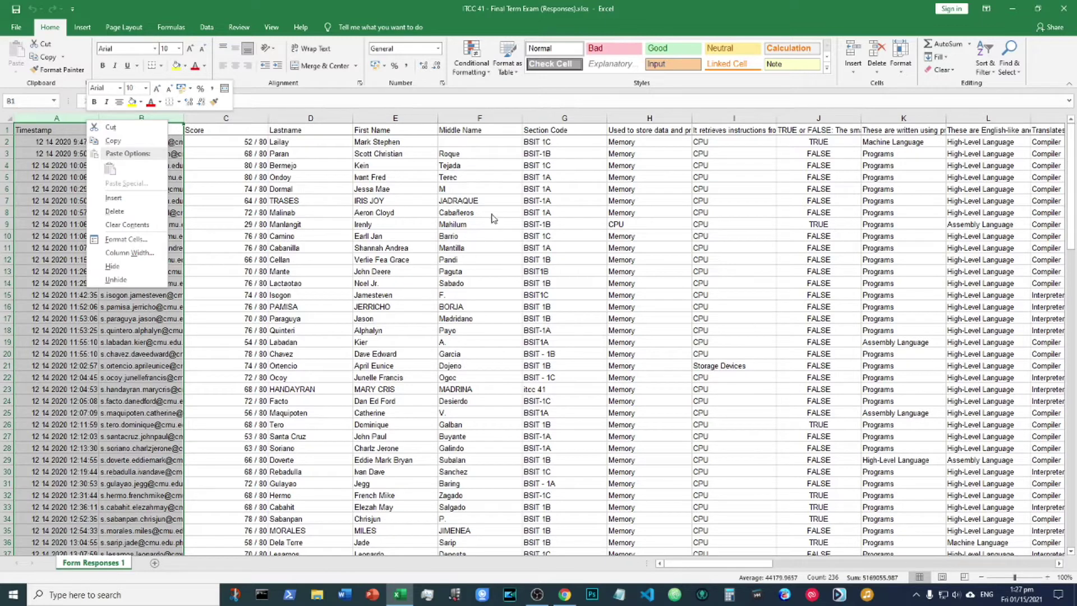
left_click(114, 211)
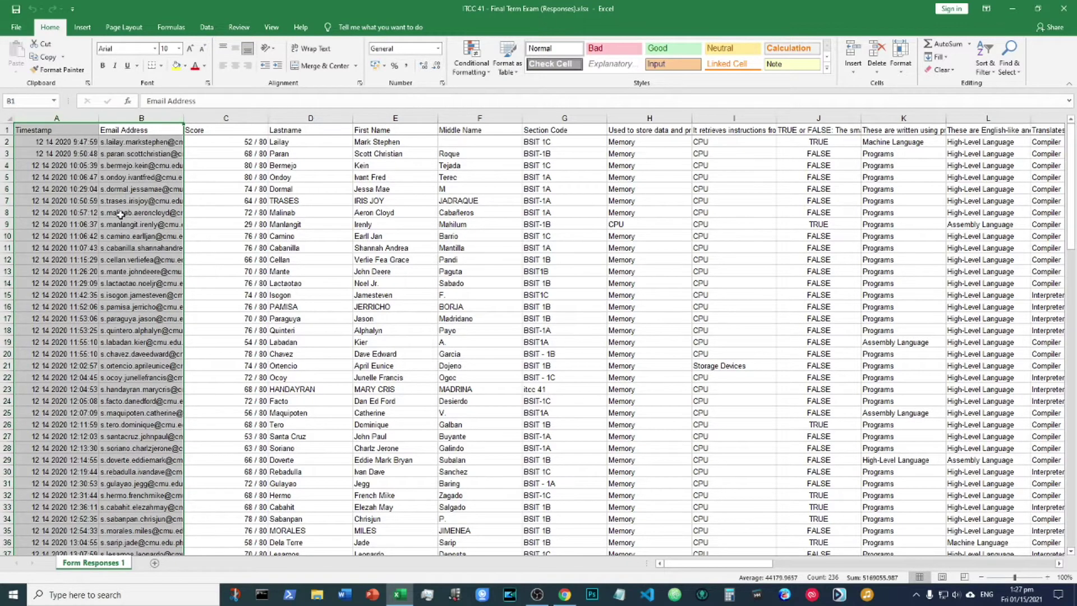
left_click(24, 295)
key("Up")
key("Up")
key("Up")
key("Up")
key("Up")
key("Up")
key("Up")
key("Up")
key("Up")
key("Up")
key("Up")
key("Up")
key("Up")
key("Up")
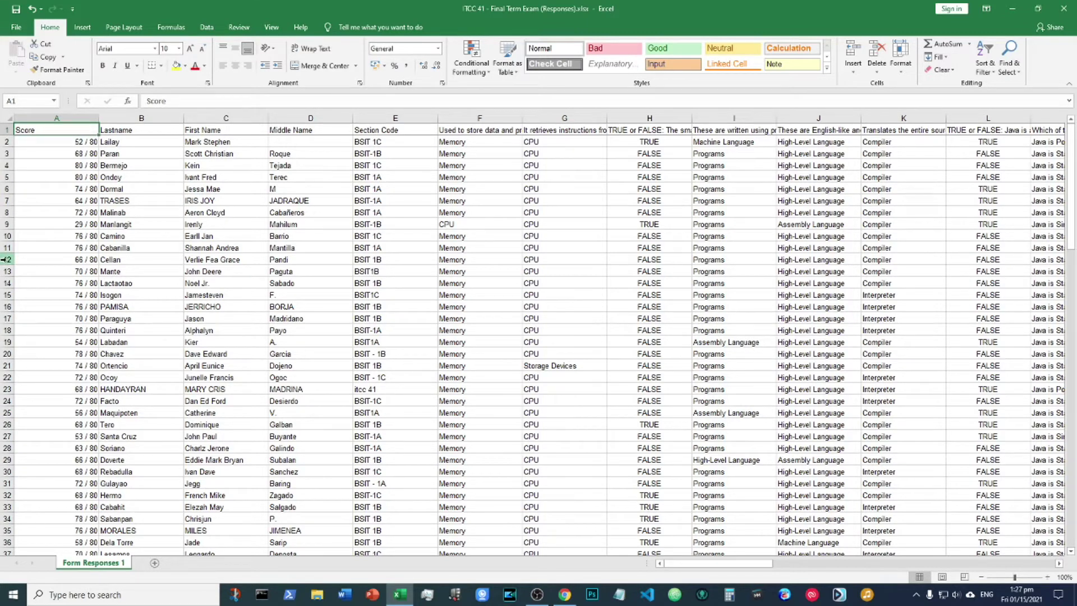
Insert a new column before the Score column and enter the heading "Student No." in A1.
right_click(38, 115)
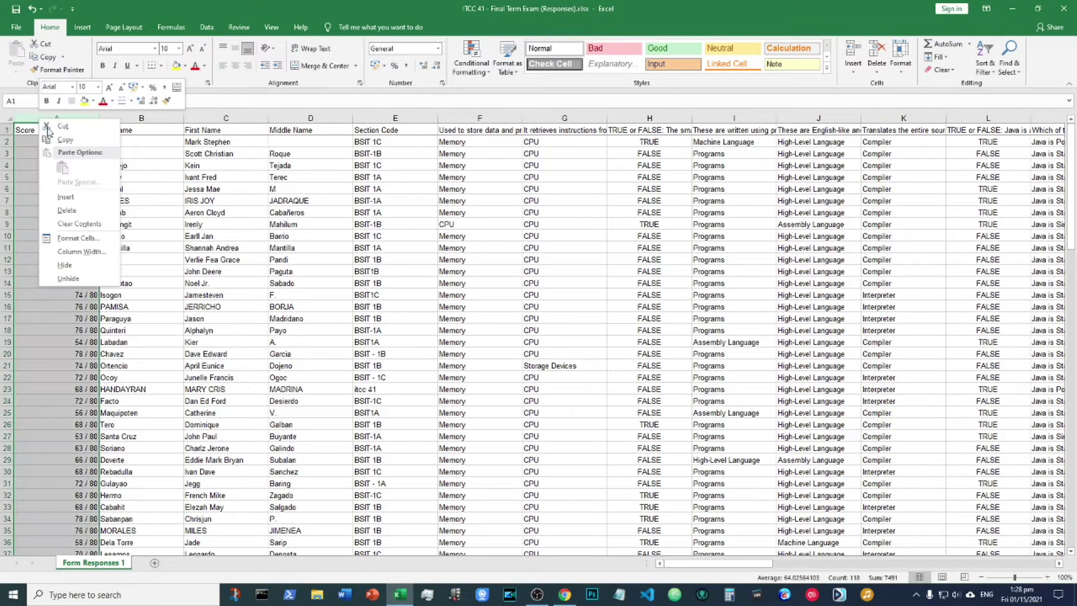
left_click(65, 198)
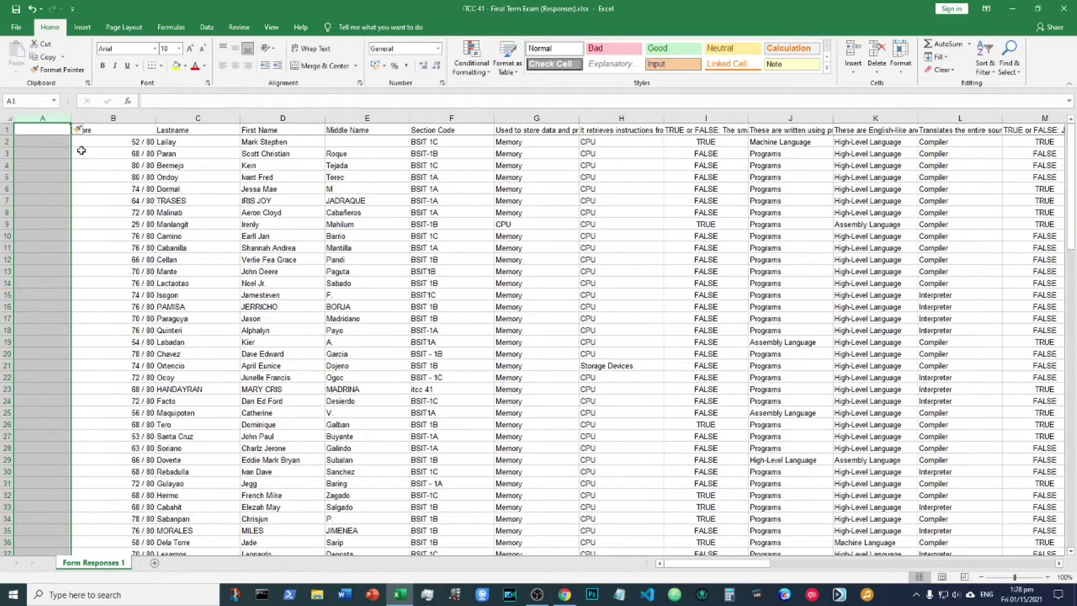
left_click(53, 130)
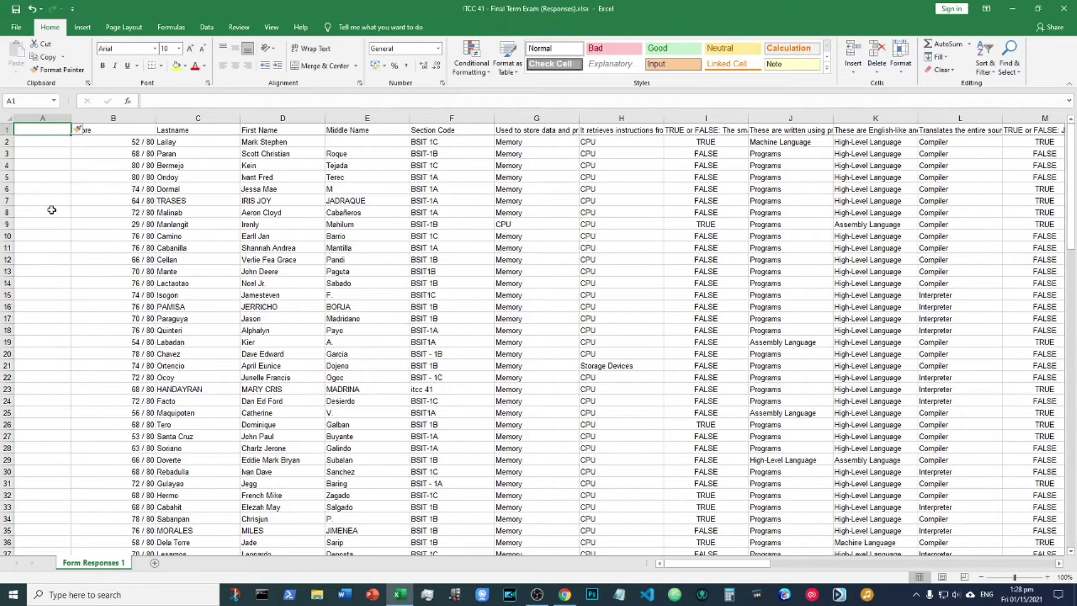
type("Student No.")
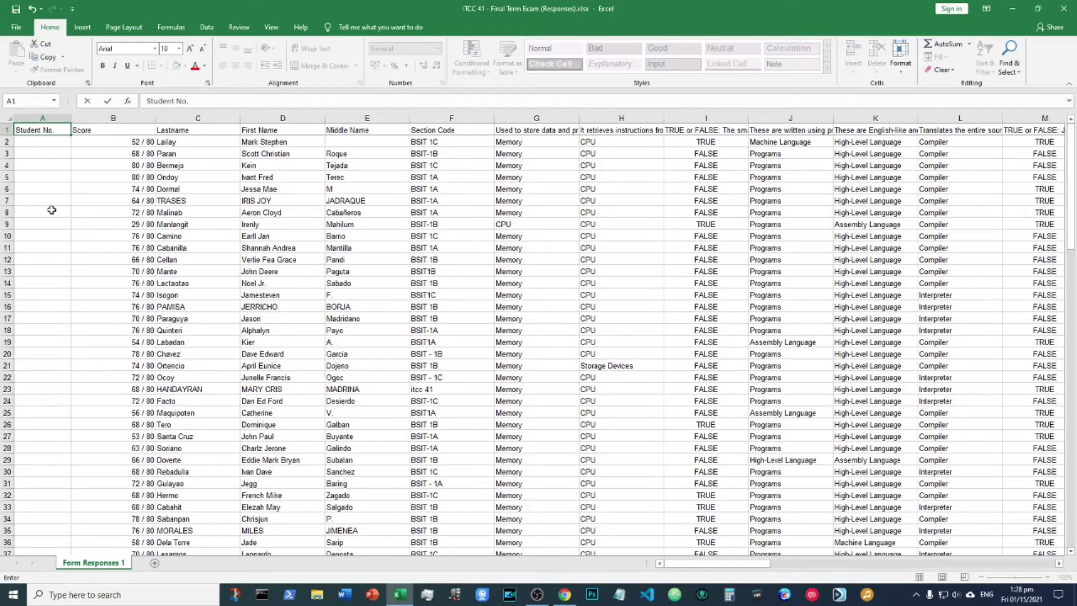
key("Return")
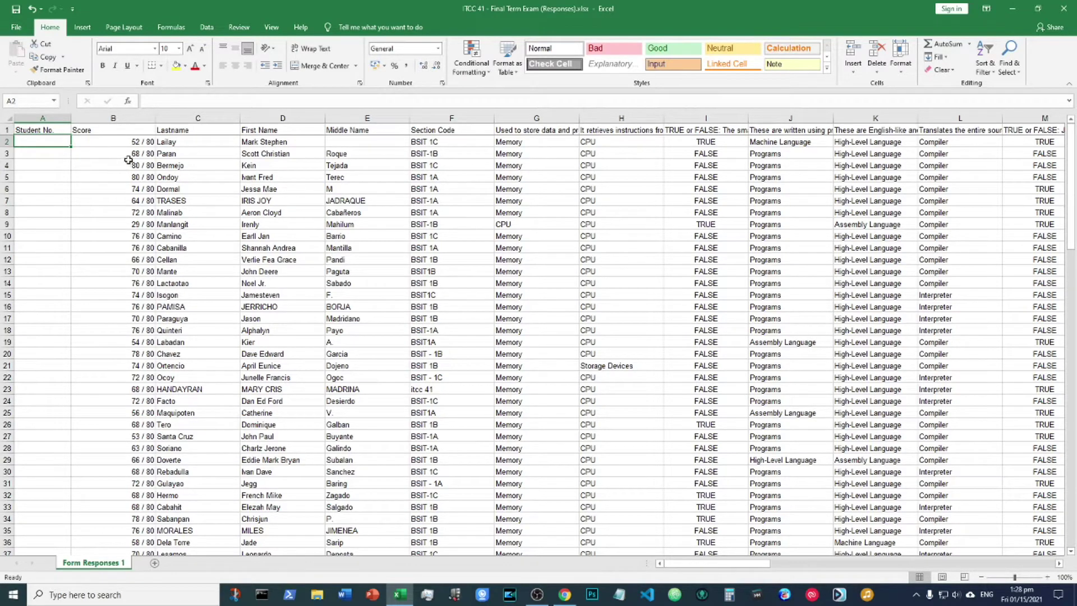
Sort the Score column from largest to smallest, expanding the selection to the neighbouring data.
left_click(133, 142)
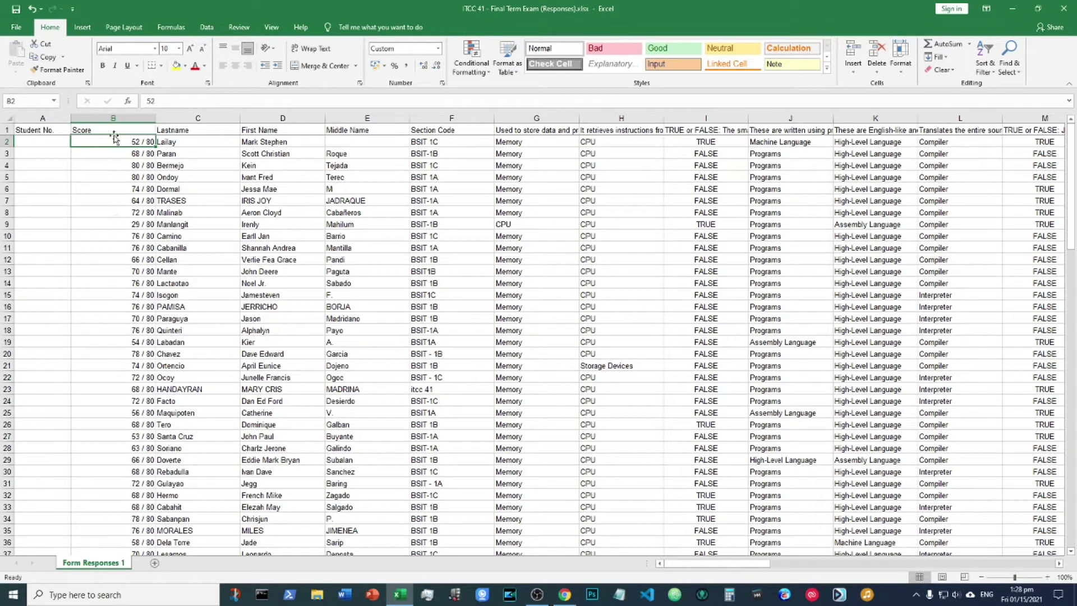
left_click(121, 119)
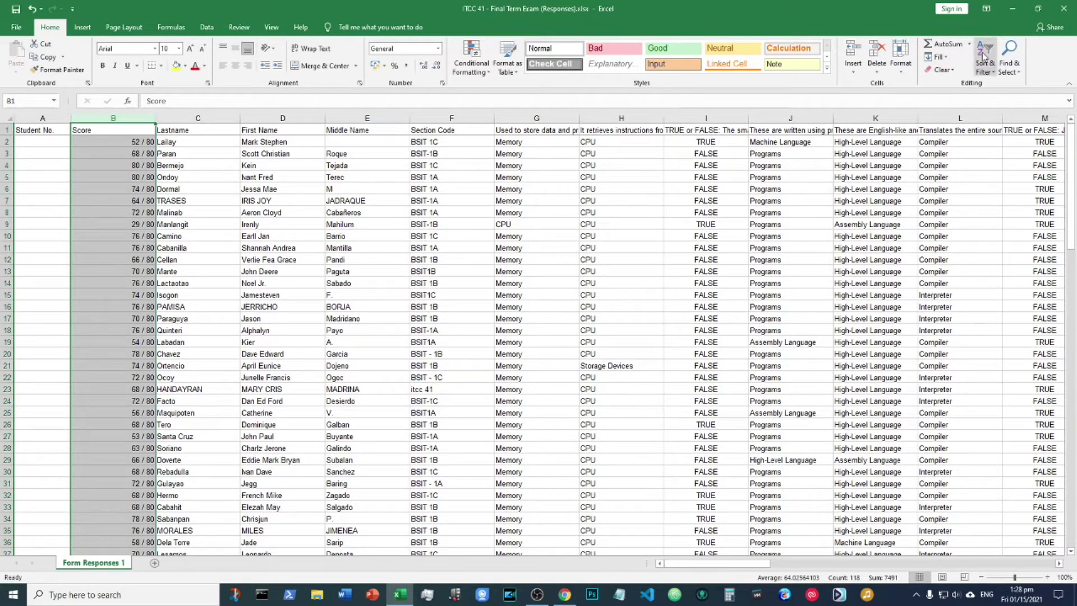
left_click(991, 66)
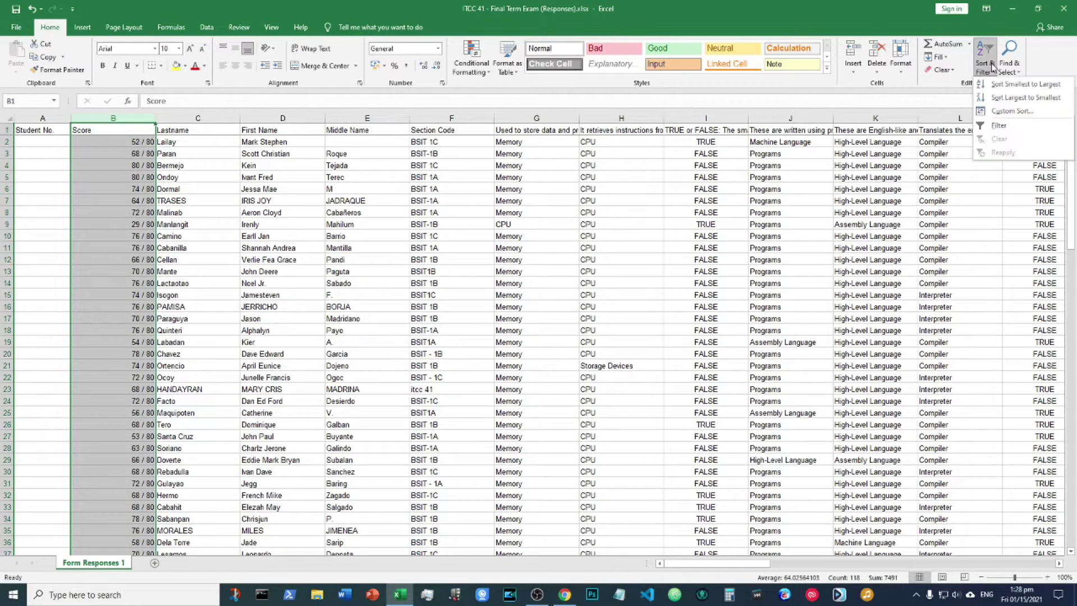
left_click(1009, 98)
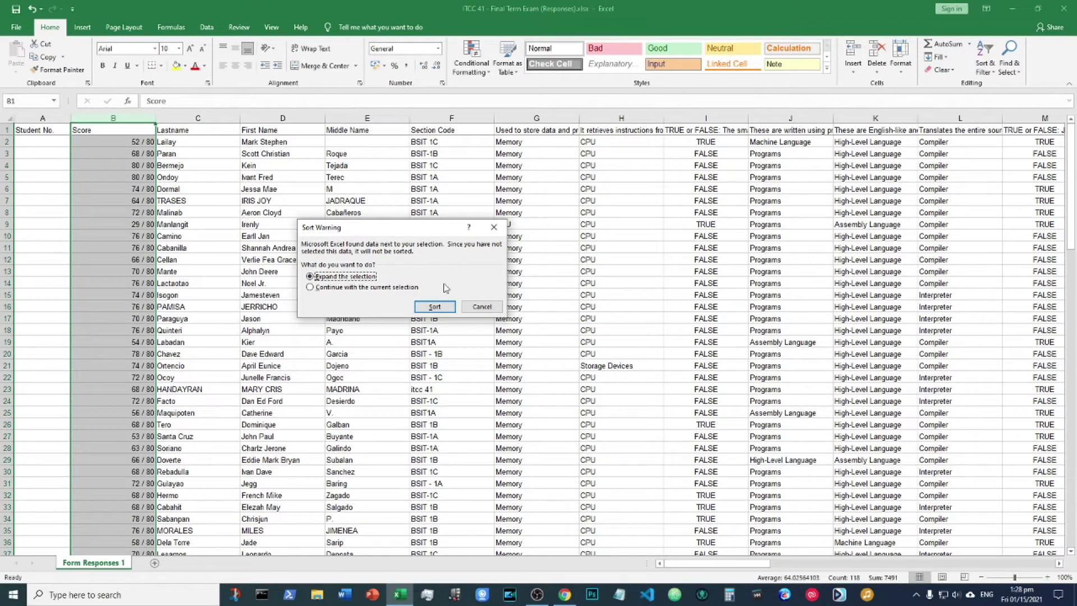
left_click(435, 306)
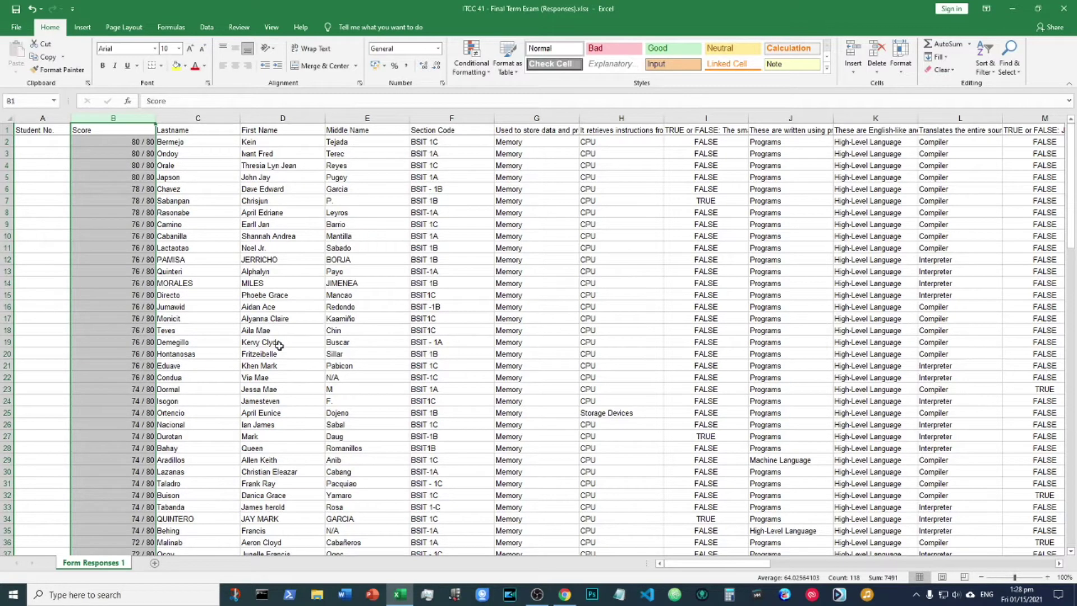
Look through the sorted responses to check the order of the scores down to the last row.
left_click(276, 341)
left_click(168, 212)
left_click(131, 159)
left_click(121, 140)
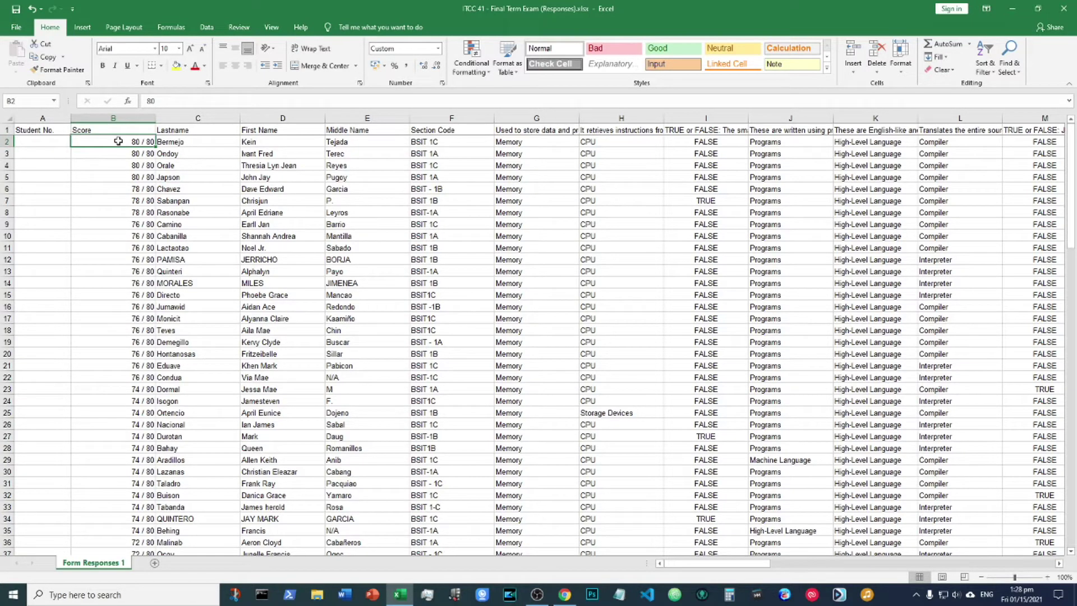
scroll(117, 150, "down", 20)
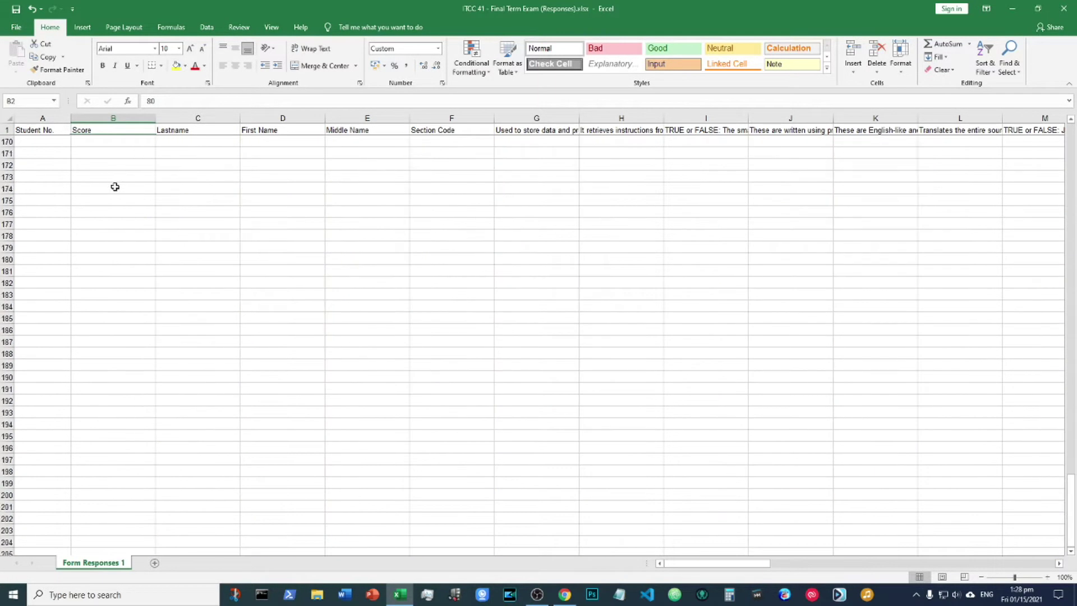
scroll(109, 239, "up", 20)
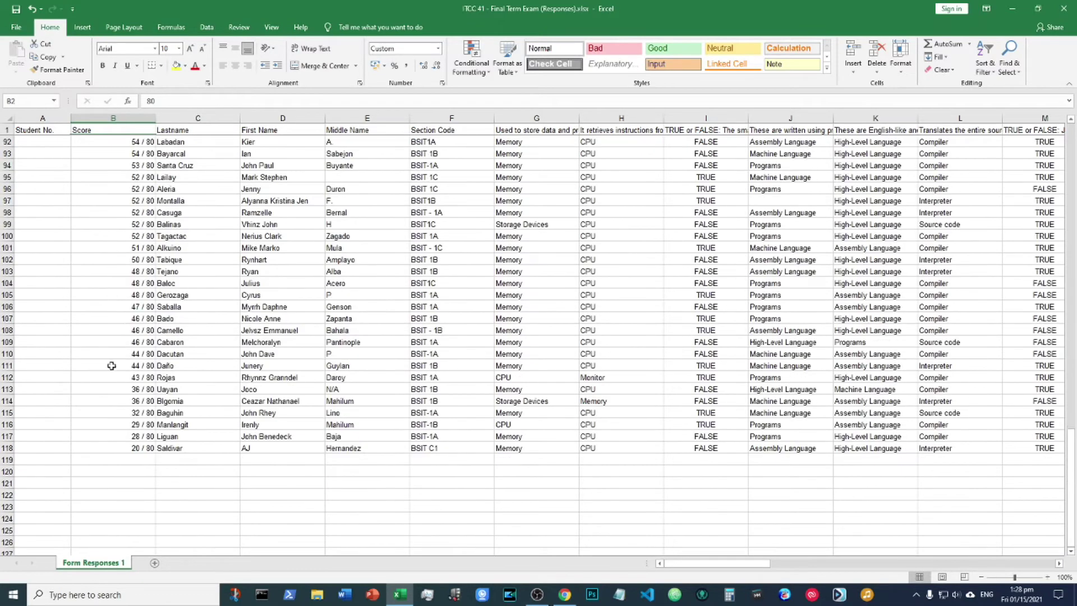
scroll(108, 452, "up", 20)
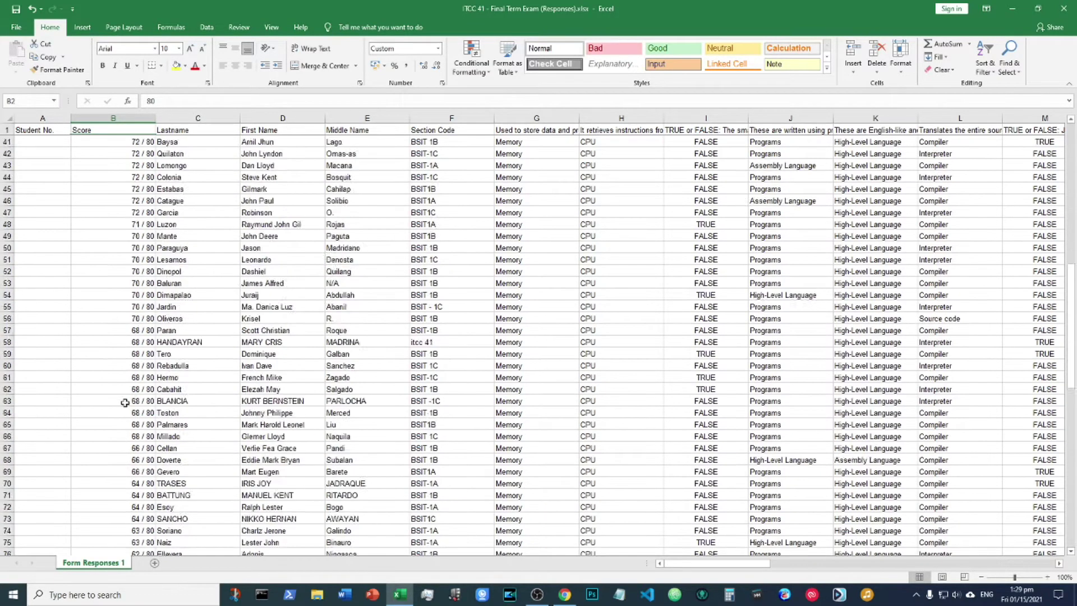
Number the first two rows under Student No. by entering 1 in A2 and 2 in A3.
left_click(41, 144)
left_click(44, 178)
left_click(52, 133)
left_click(47, 141)
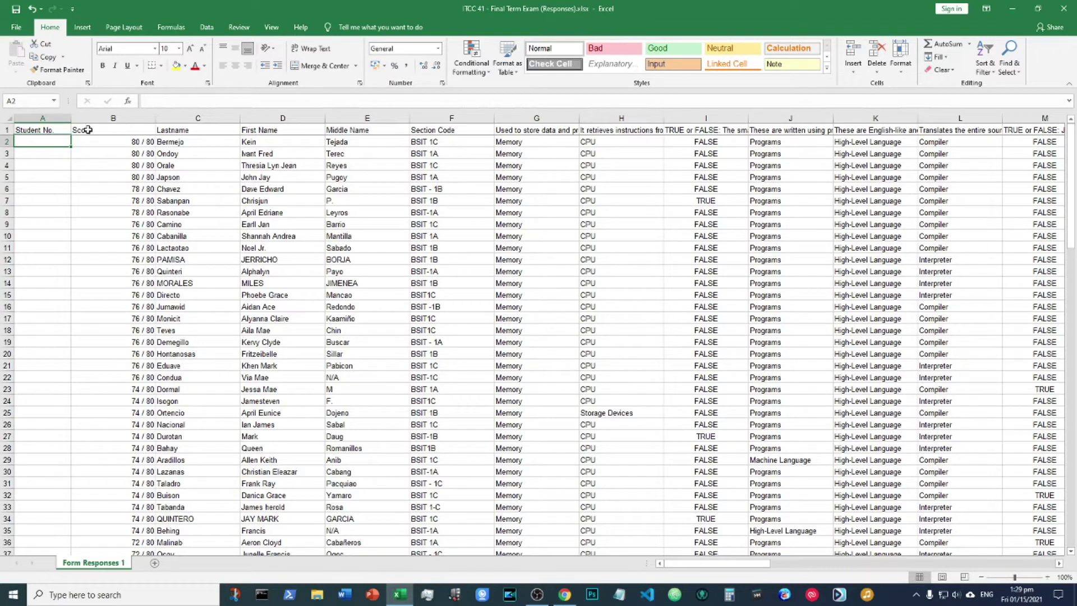
type("1")
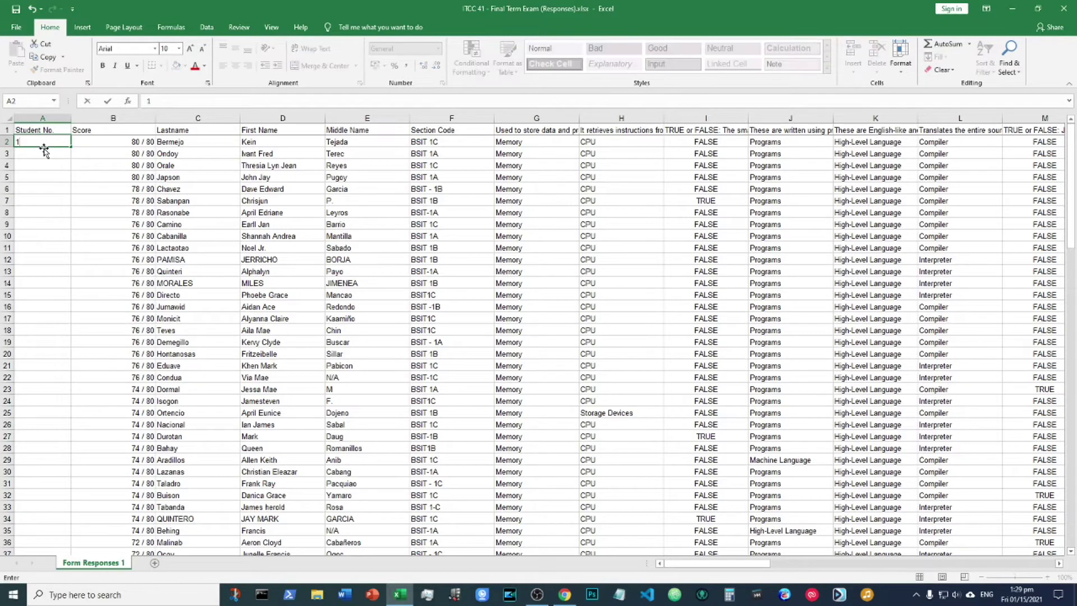
left_click(42, 150)
type("2")
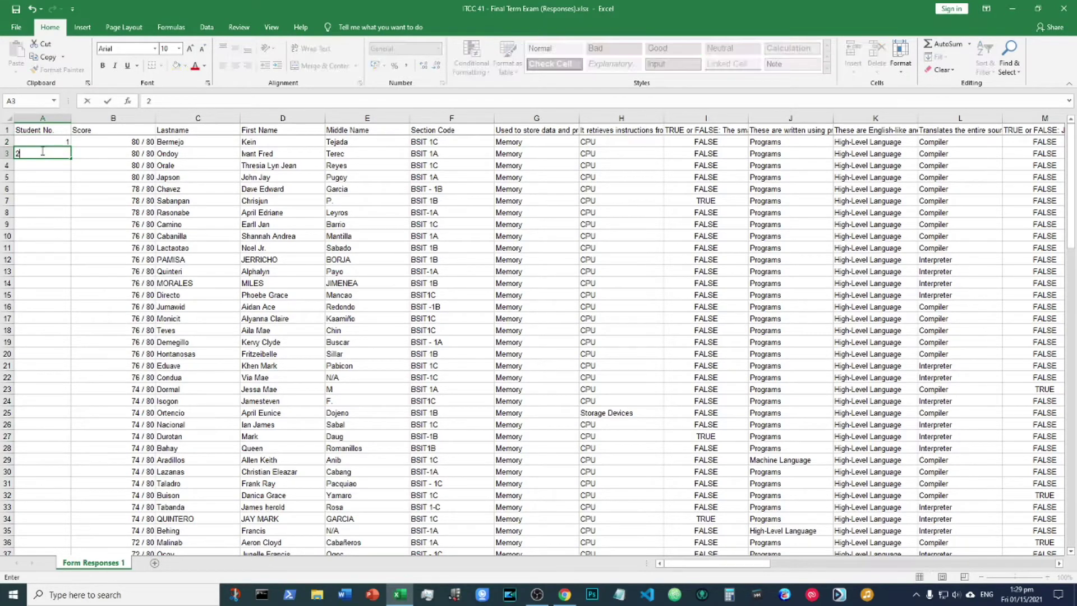
key("Return")
left_click(50, 150)
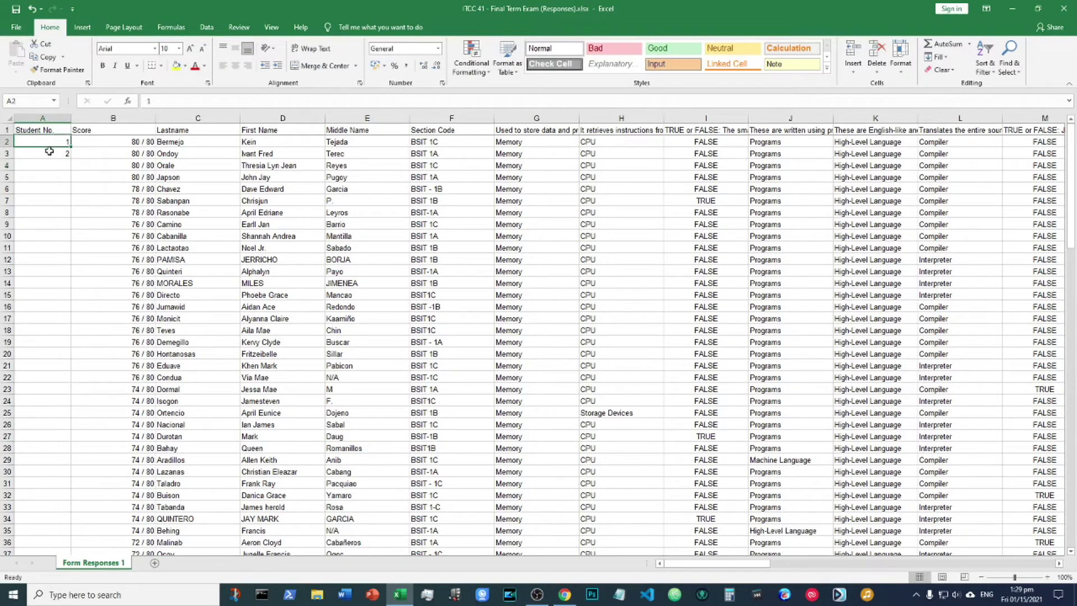
left_click(46, 167)
type("3")
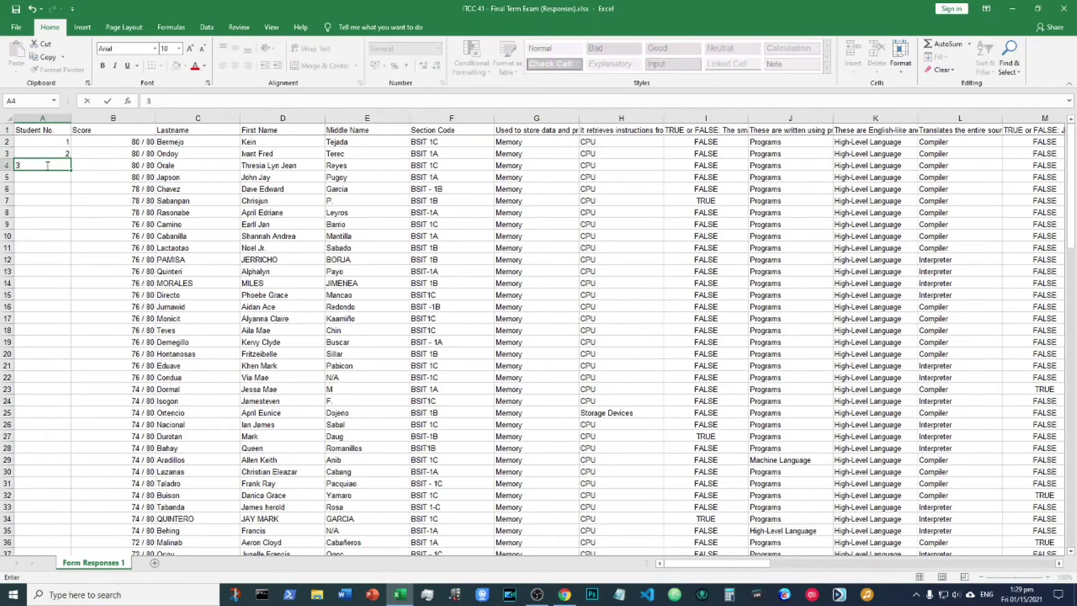
key("Return")
left_click(55, 164)
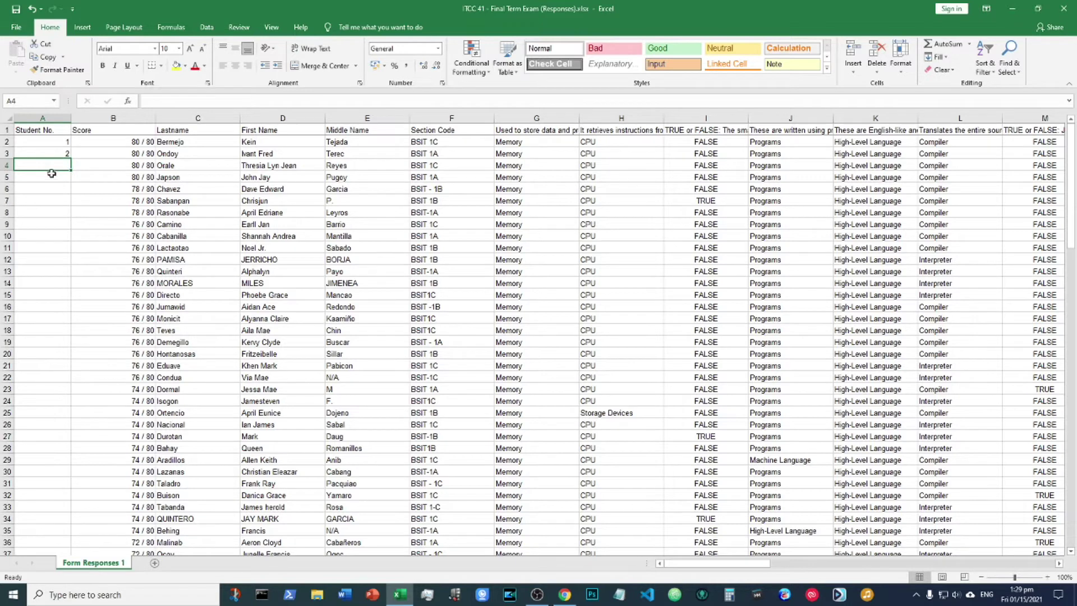
Extend the 1, 2 series in A2:A3 down the Student No. column to the last response in row 118.
left_click_drag(45, 138, 53, 152)
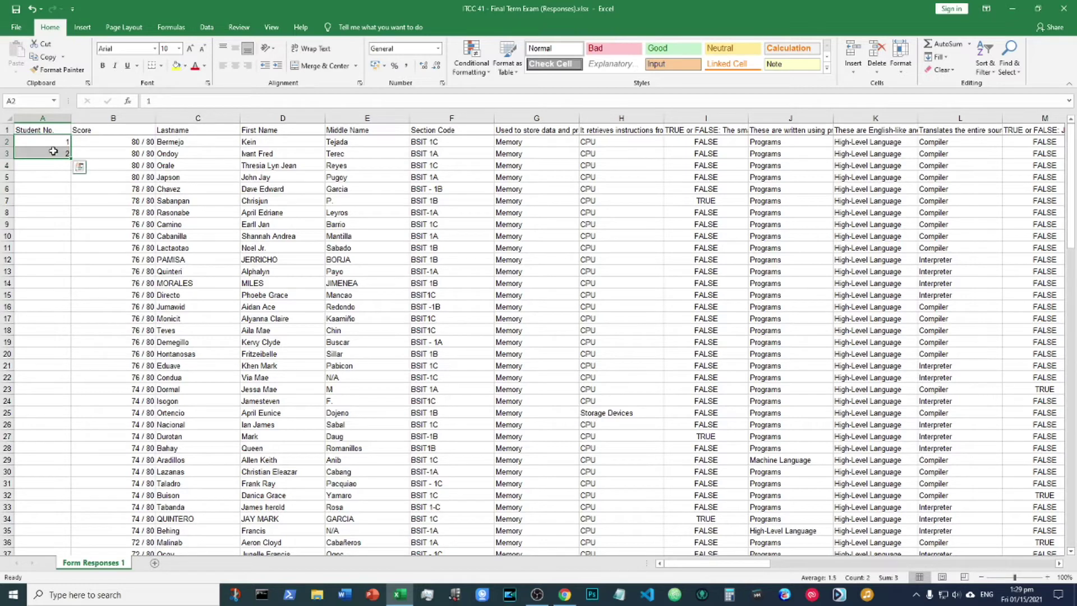
double_click(71, 159)
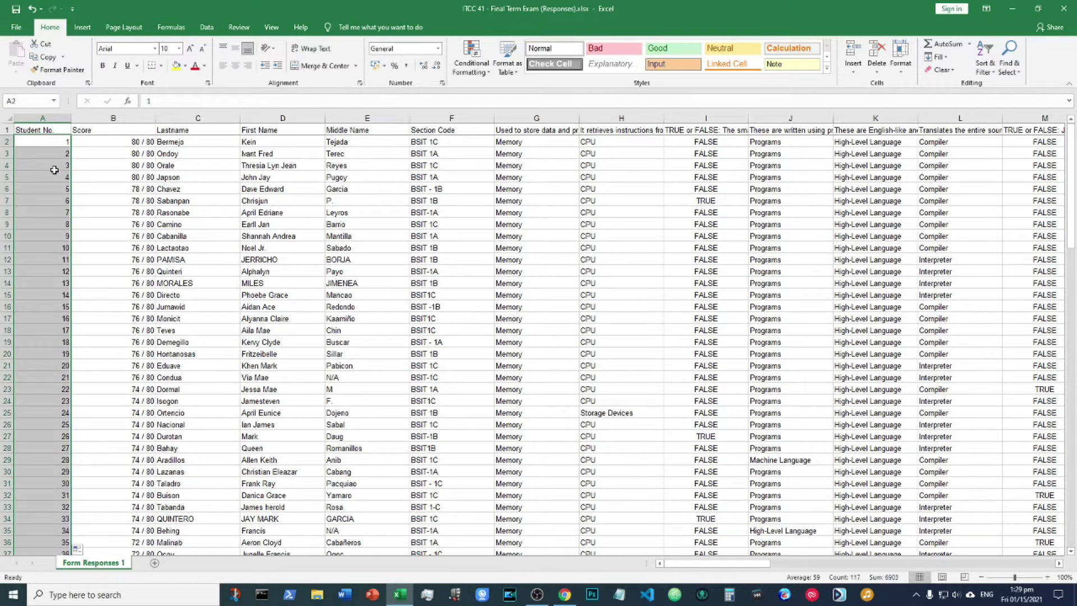
scroll(54, 169, "down", 17)
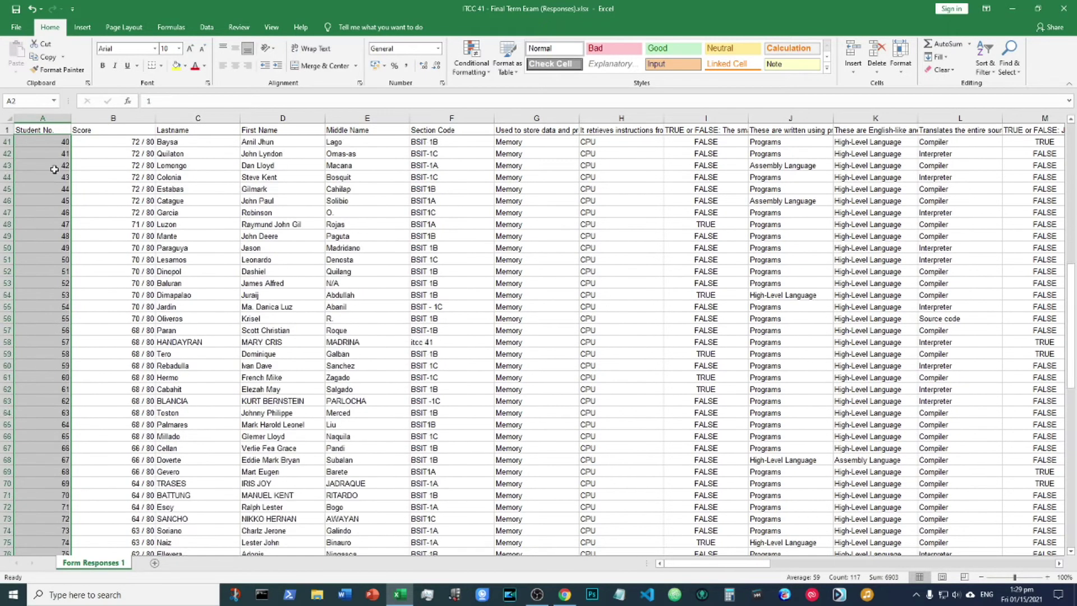
scroll(54, 170, "down", 15)
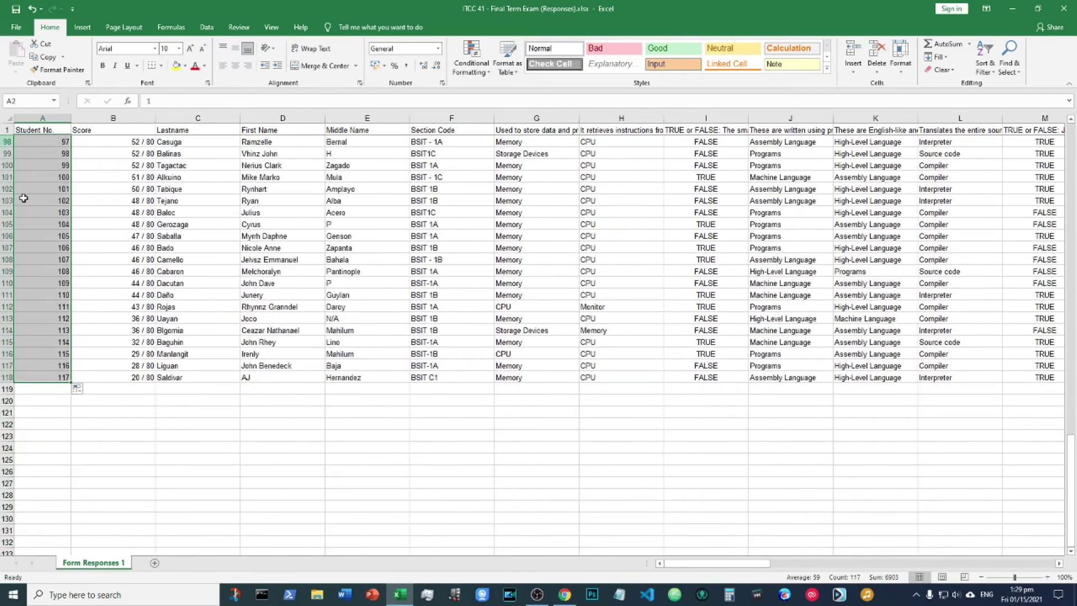
left_click(46, 374)
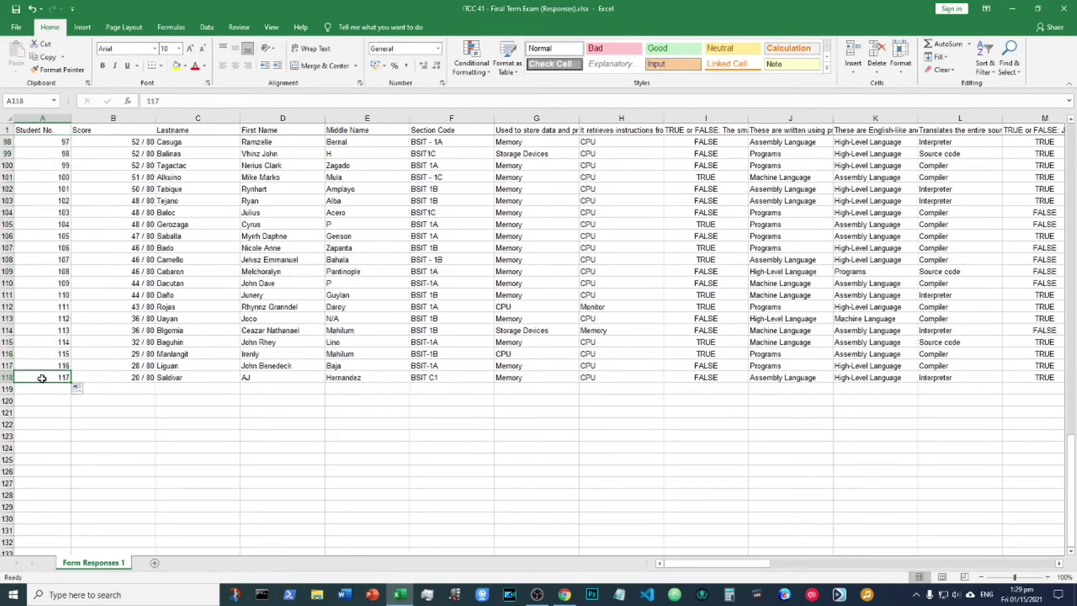
left_click(101, 373)
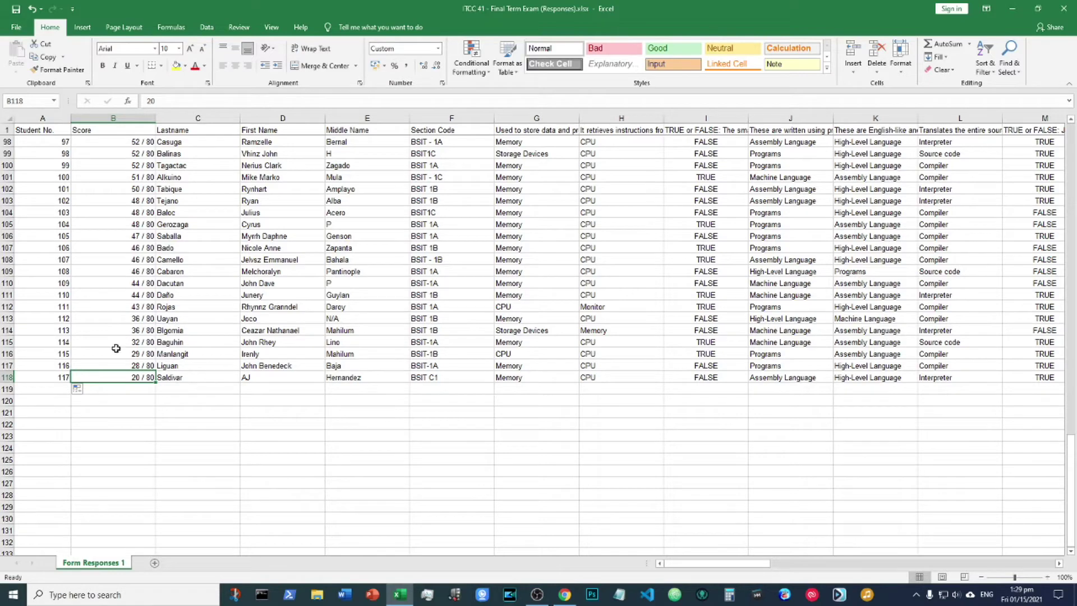
scroll(32, 375, "up", 20)
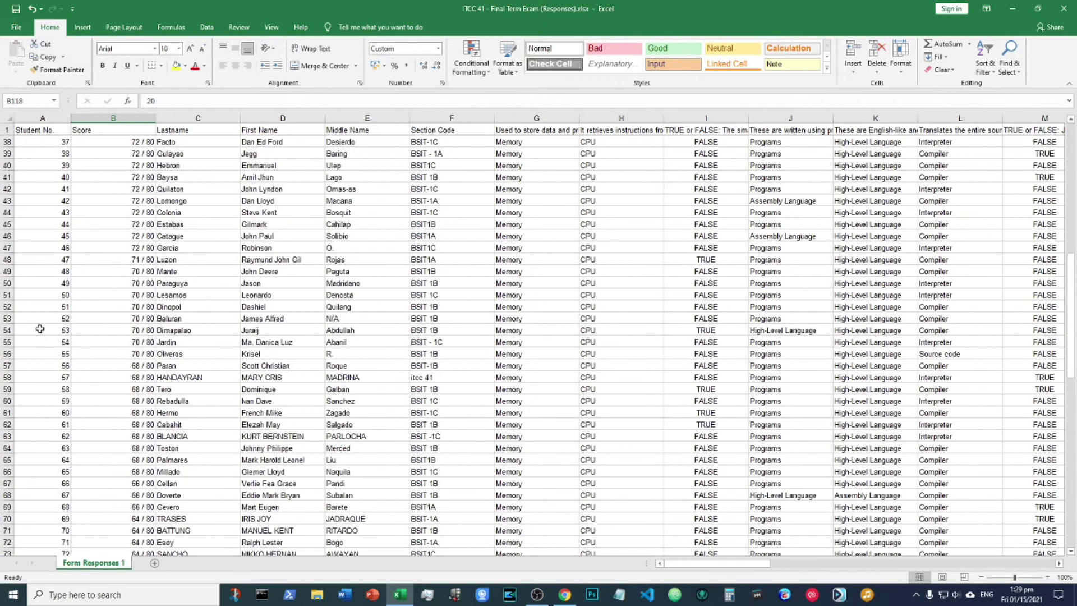
Fit the width of the Student No. column to its contents.
left_click(45, 138)
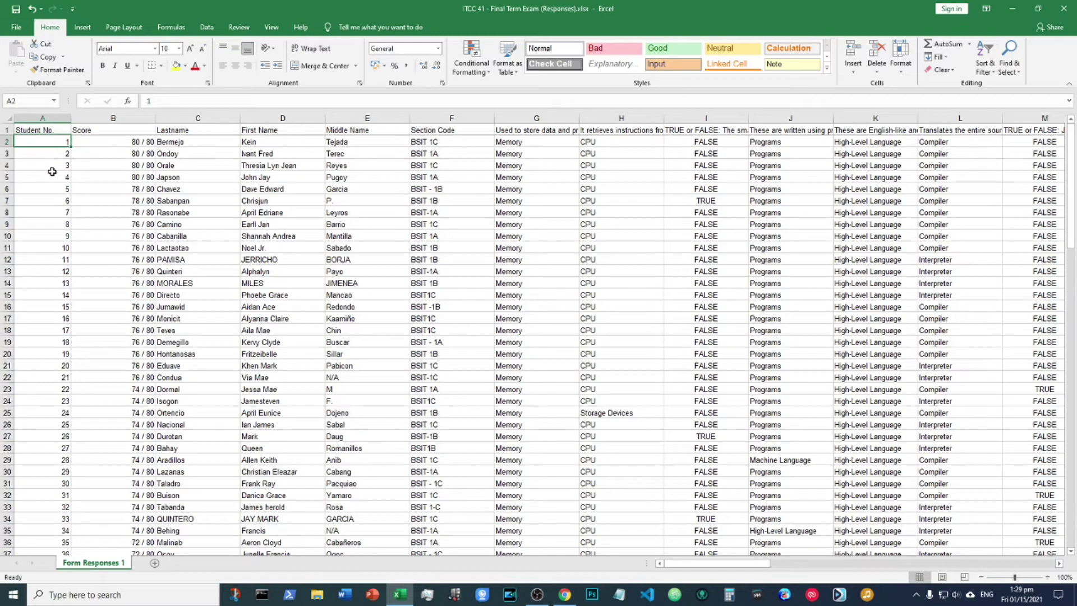
key("ctrl+shift+Down")
scroll(41, 177, "up", 20)
double_click(72, 118)
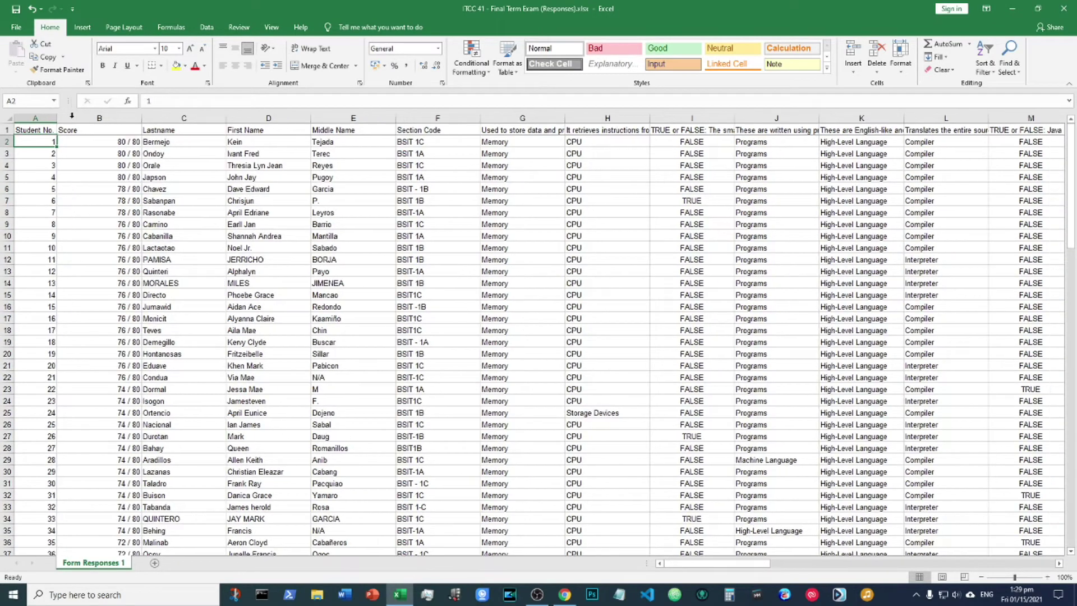
scroll(38, 351, "down", 7)
scroll(45, 322, "up", 7)
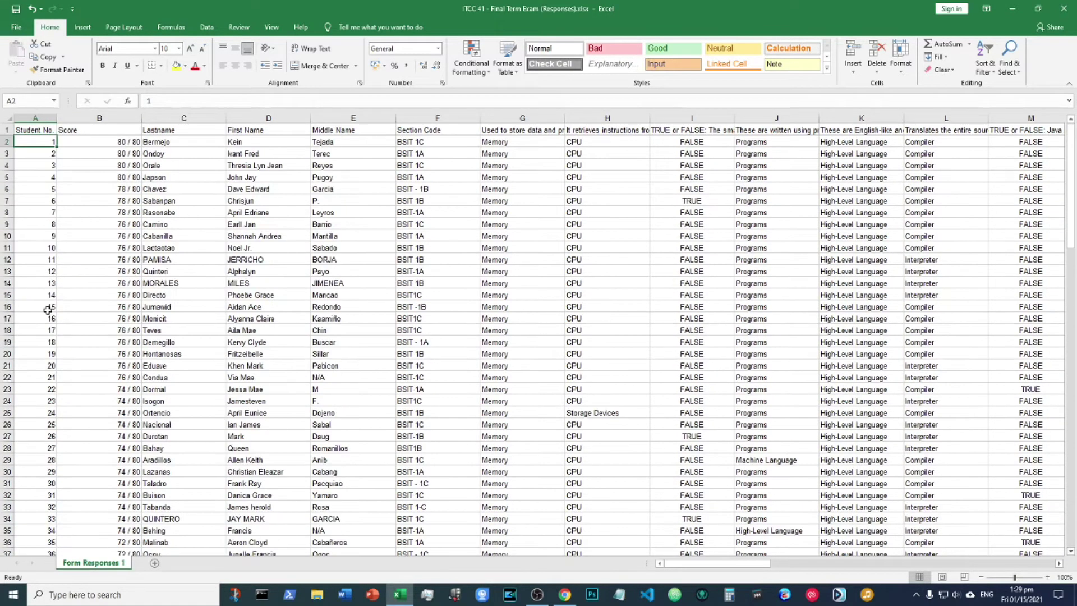
Look through the ranked responses from the highest score to the lowest to compare student numbers and scores.
left_click(84, 225)
left_click(91, 197)
left_click(42, 198)
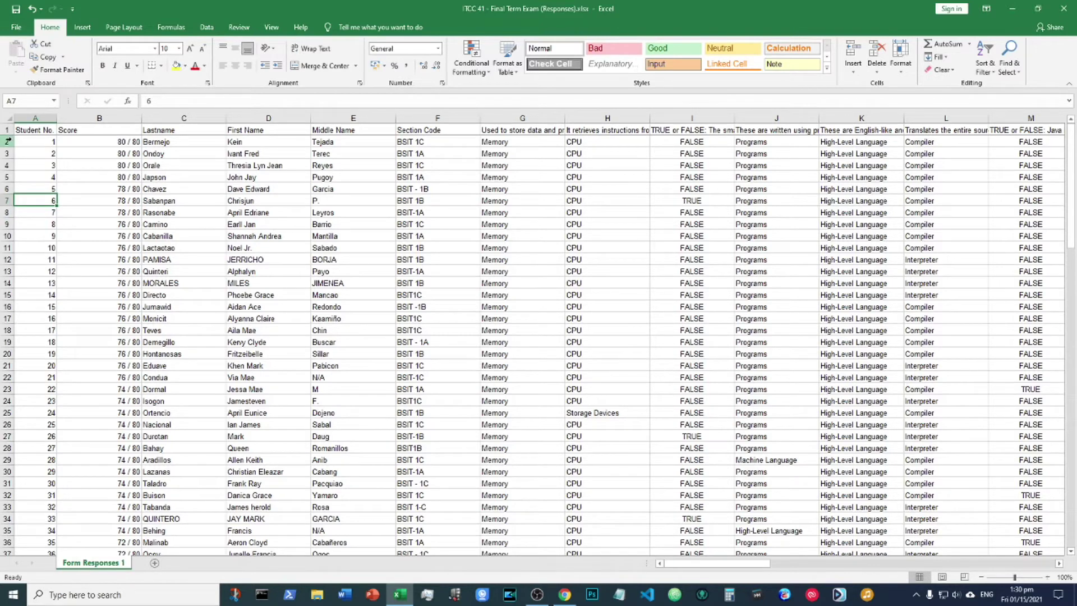
left_click_drag(7, 141, 9, 141)
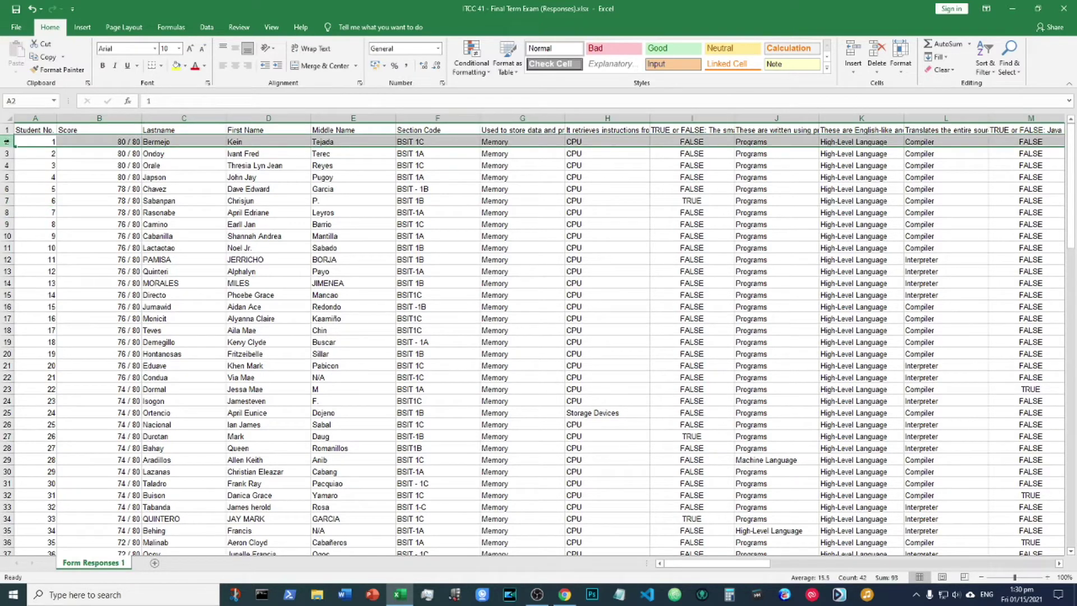
scroll(9, 253, "down", 20)
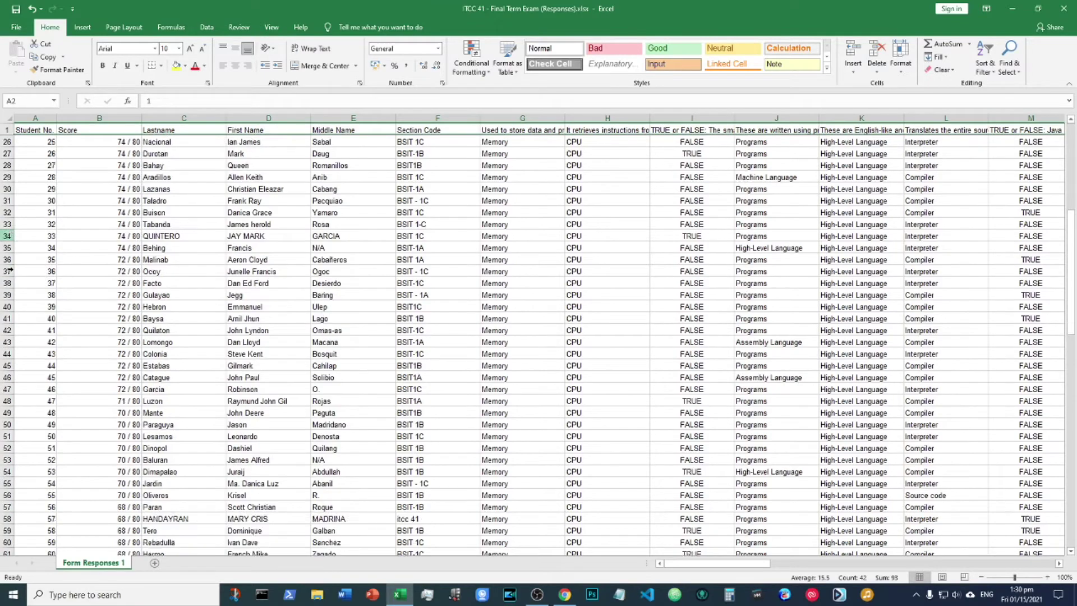
scroll(41, 142, "up", 20)
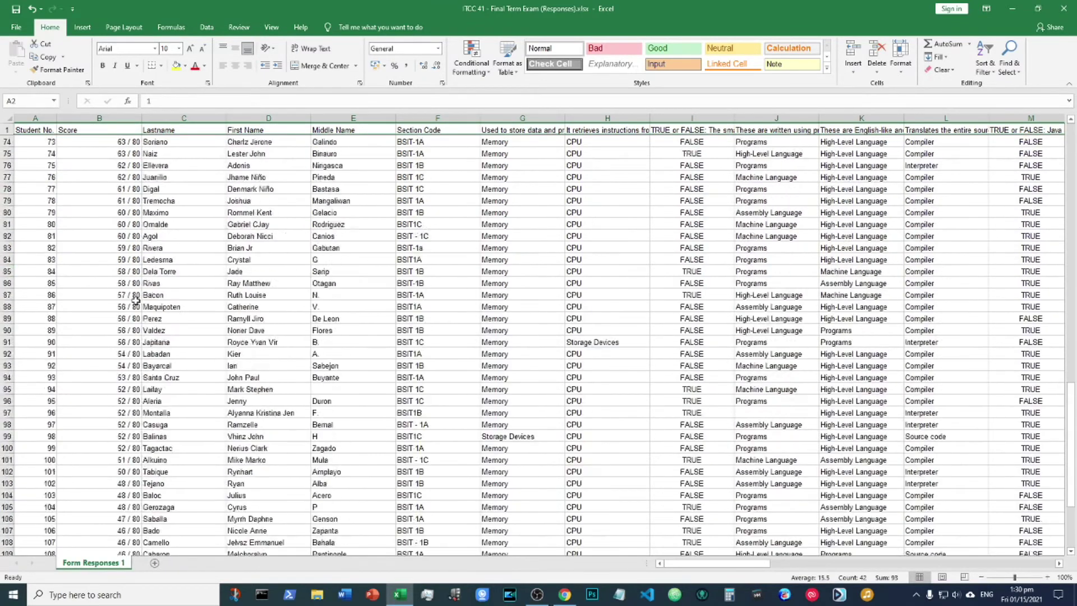
scroll(52, 312, "down", 13)
scroll(52, 312, "down", 19)
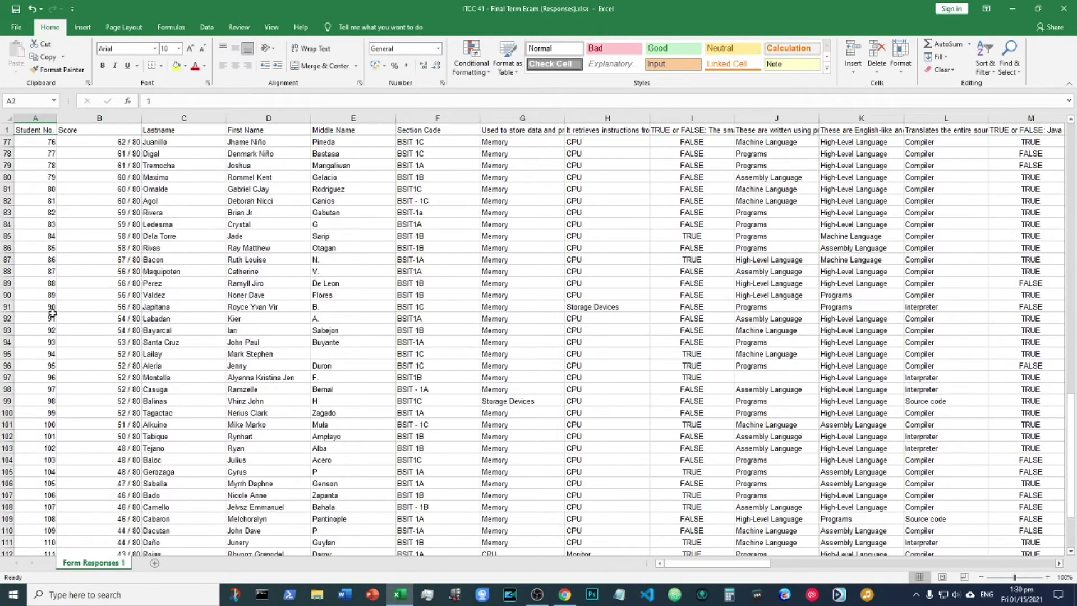
scroll(50, 287, "up", 19)
scroll(50, 287, "up", 1)
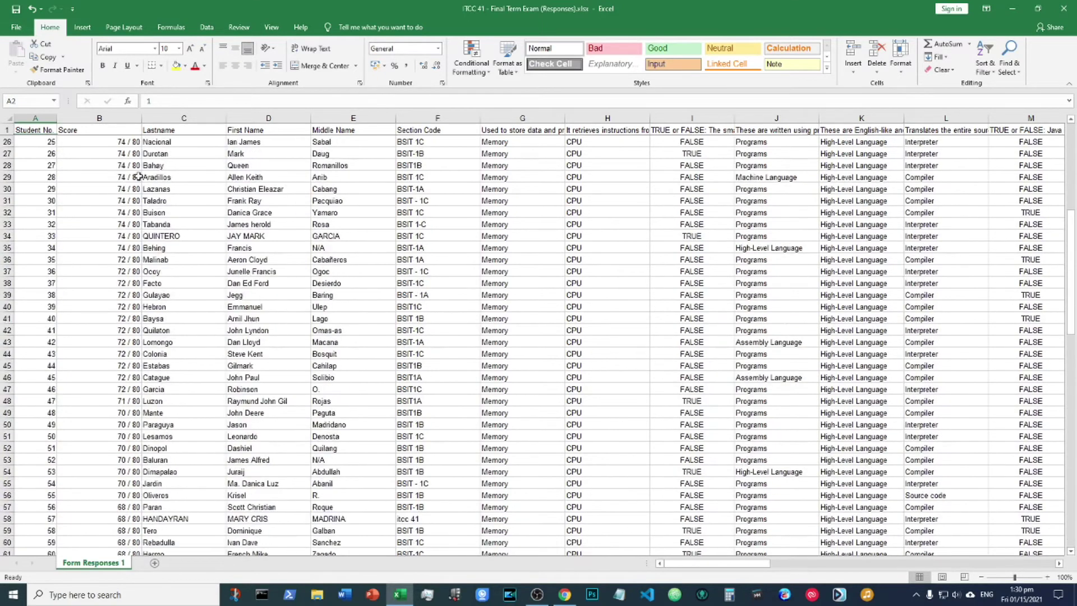
scroll(50, 287, "down", 16)
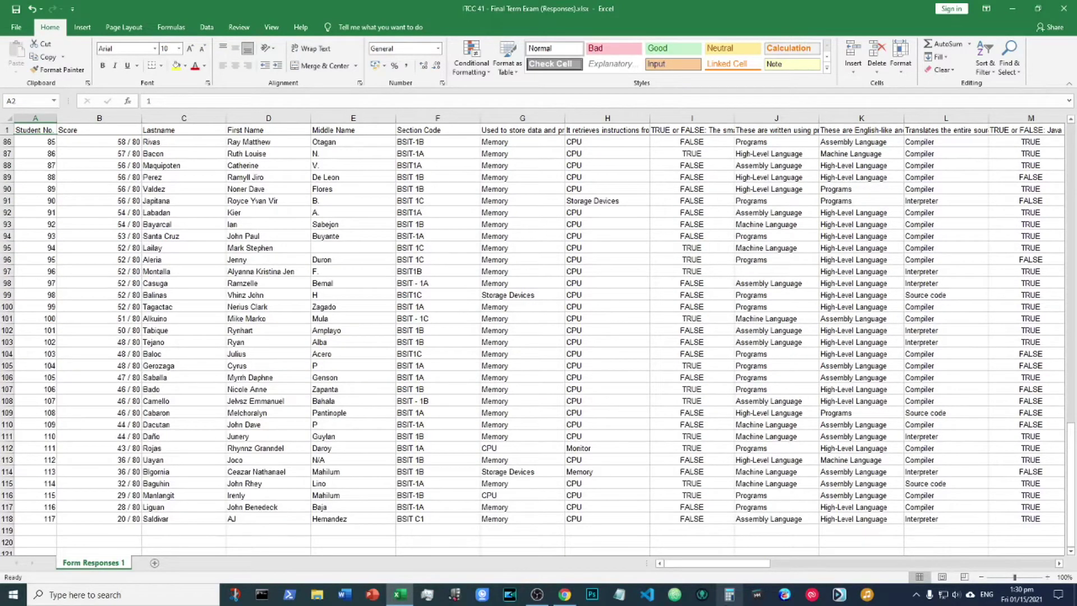
Switch to Calculator, multiply 117 by 0.27 and close it.
left_click(729, 595)
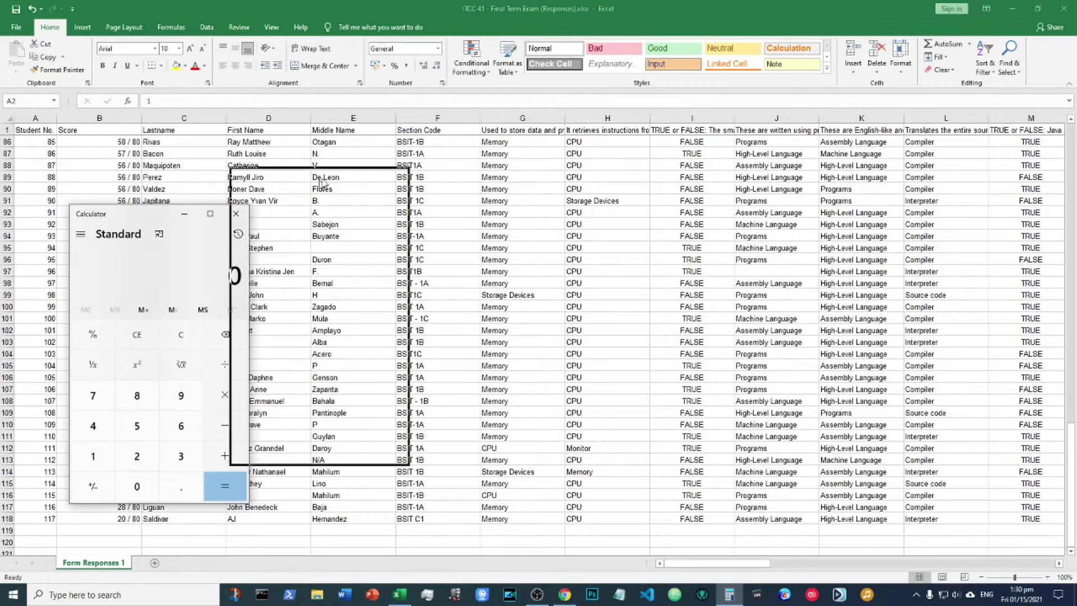
left_click_drag(165, 225, 414, 139)
type("117")
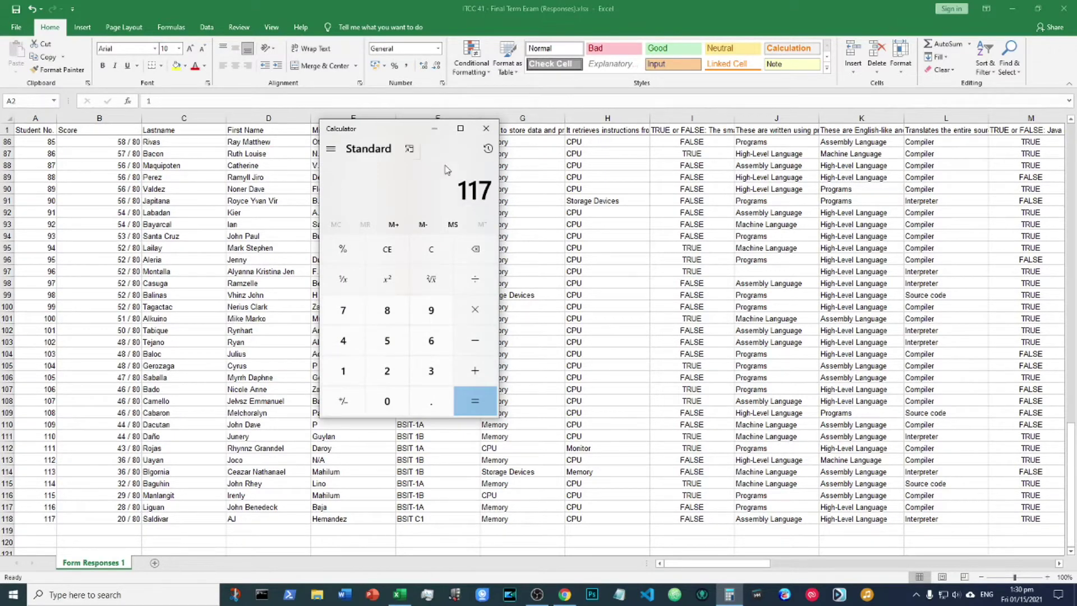
type(" × 0.27")
key("Return")
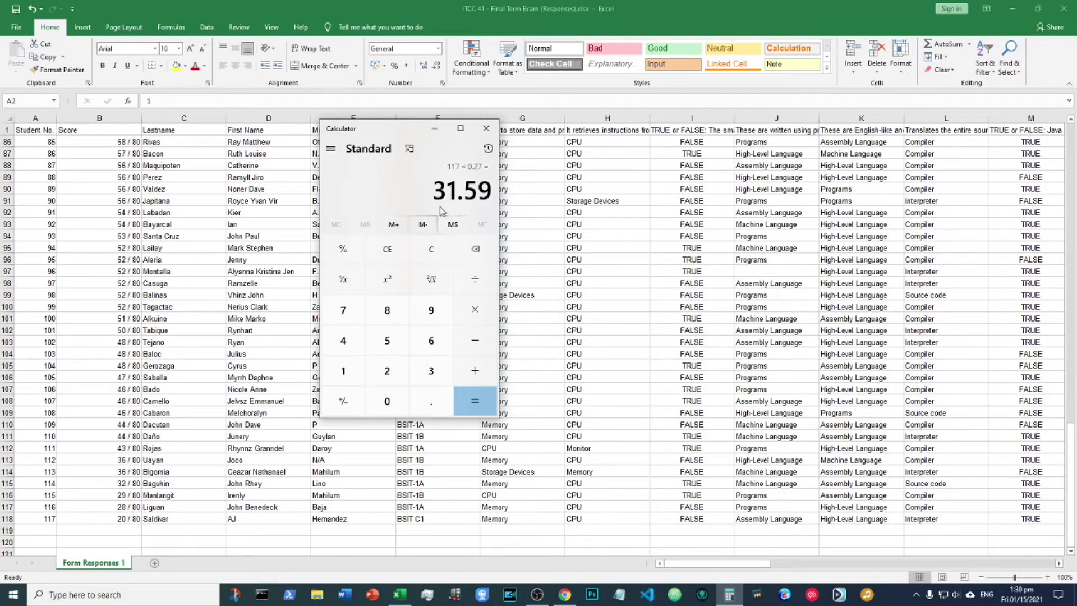
left_click(486, 128)
Look through the lower-scoring responses again and return to the first student's row.
scroll(43, 160, "up", 7)
scroll(44, 161, "up", 5)
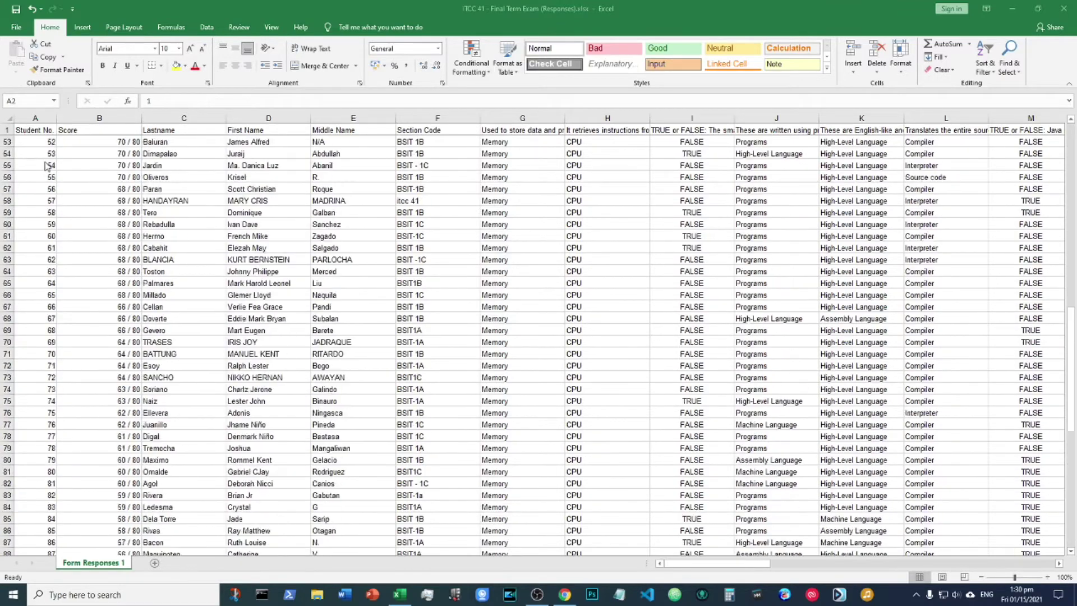
scroll(47, 163, "down", 17)
scroll(55, 379, "up", 13)
scroll(51, 354, "up", 20)
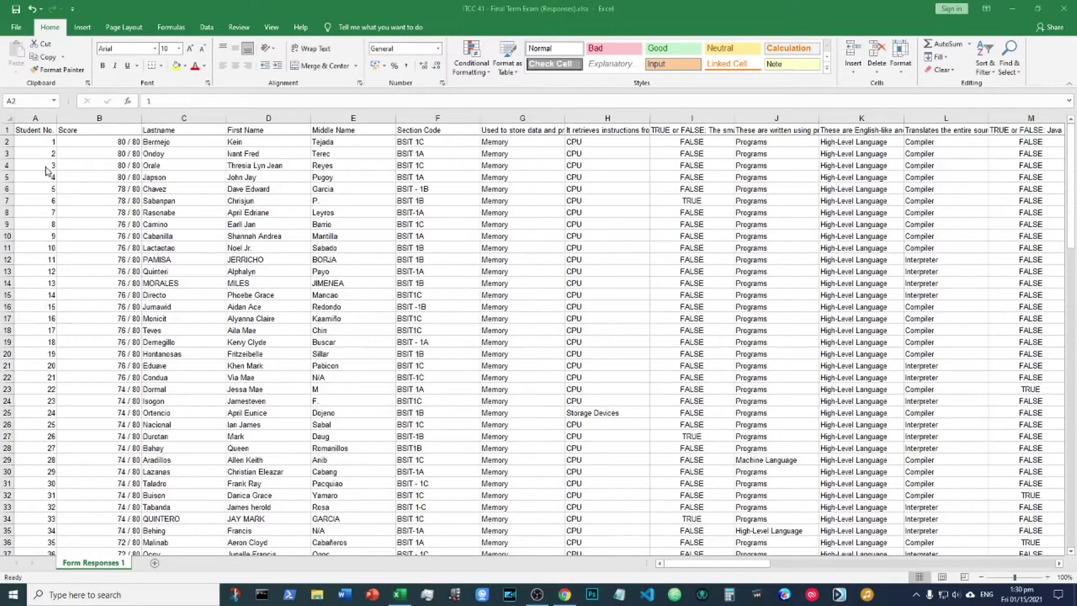
key("Down")
left_click(7, 141)
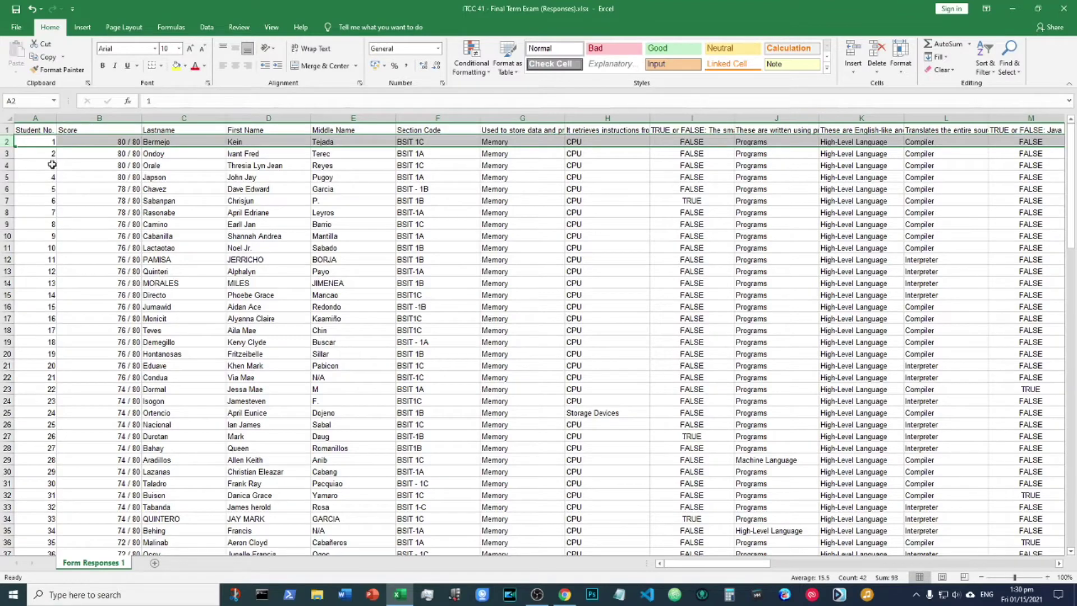
left_click_drag(729, 567, 527, 528)
left_click_drag(8, 141, 8, 337)
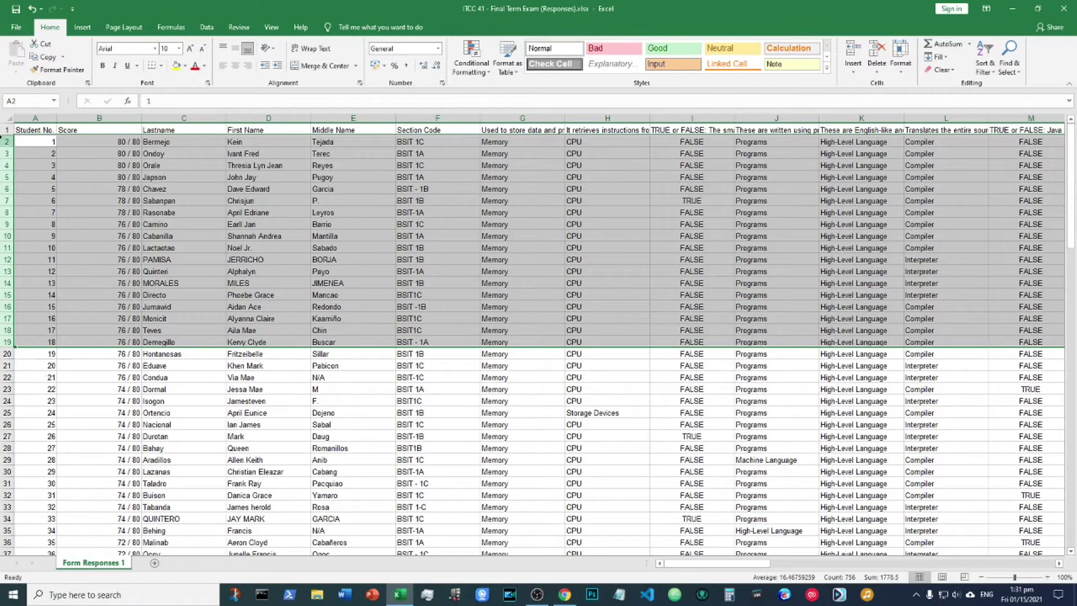
left_click_drag(5, 140, 7, 425)
left_click(23, 186)
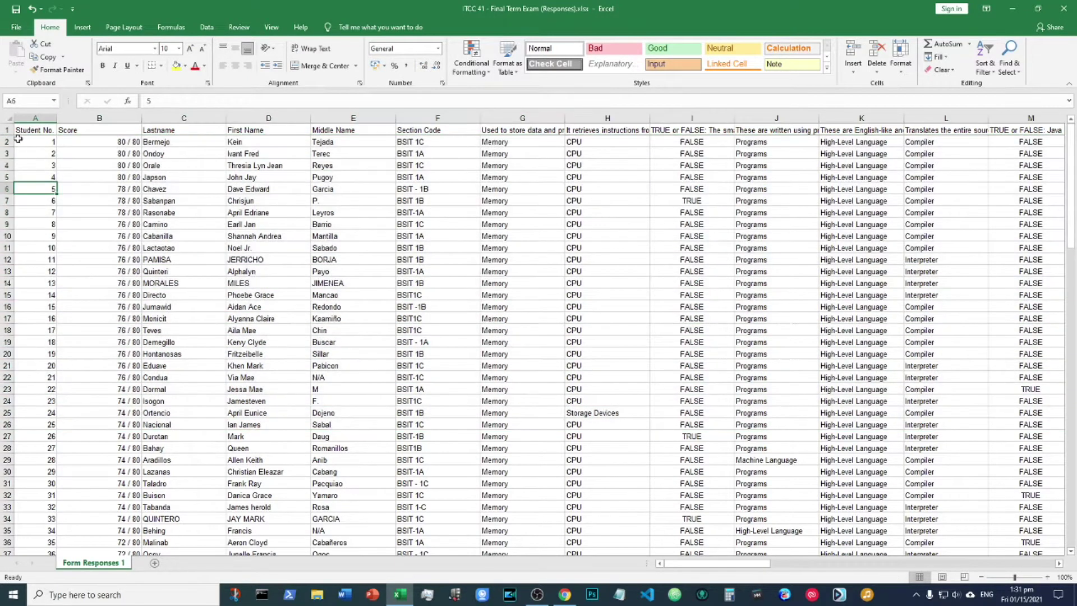
left_click(35, 143)
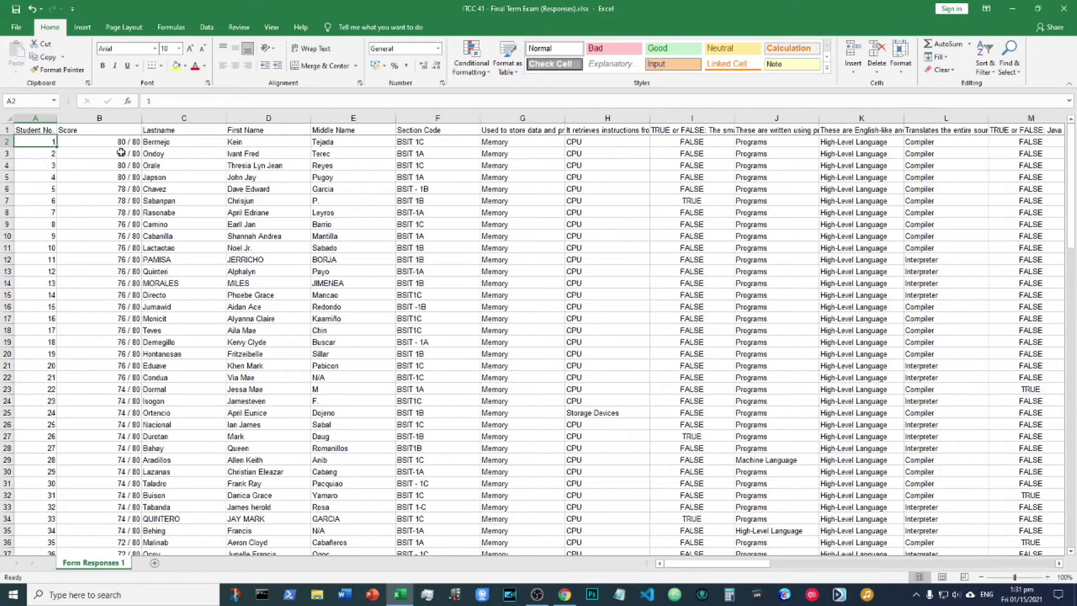
left_click(179, 141)
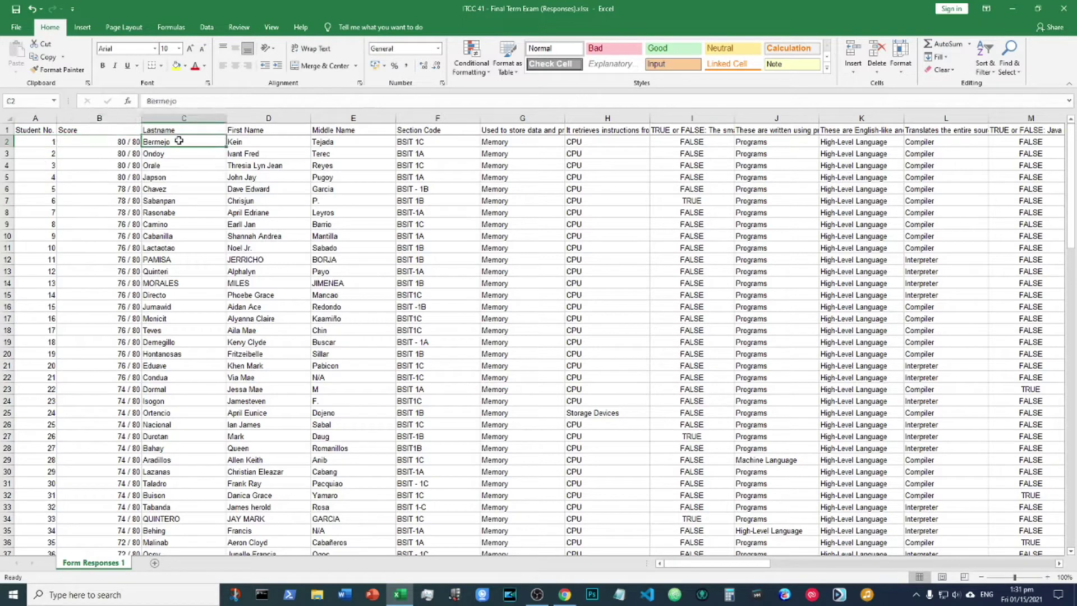
left_click(34, 133)
left_click(35, 210)
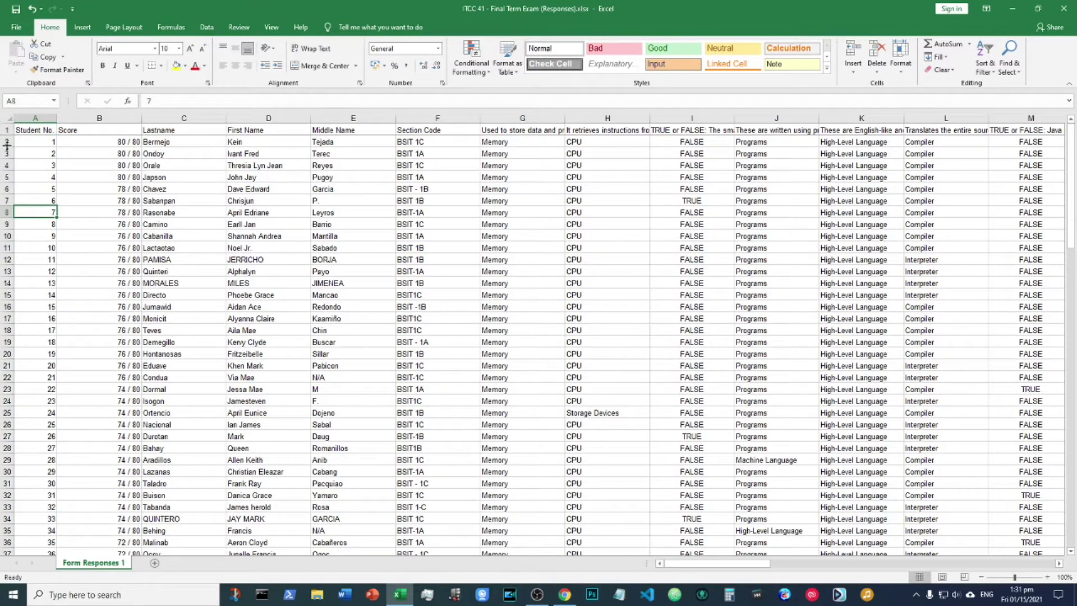
Copy the rows of students 1 to 32 and paste them into a new sheet starting at A1.
left_click_drag(7, 141, 5, 507)
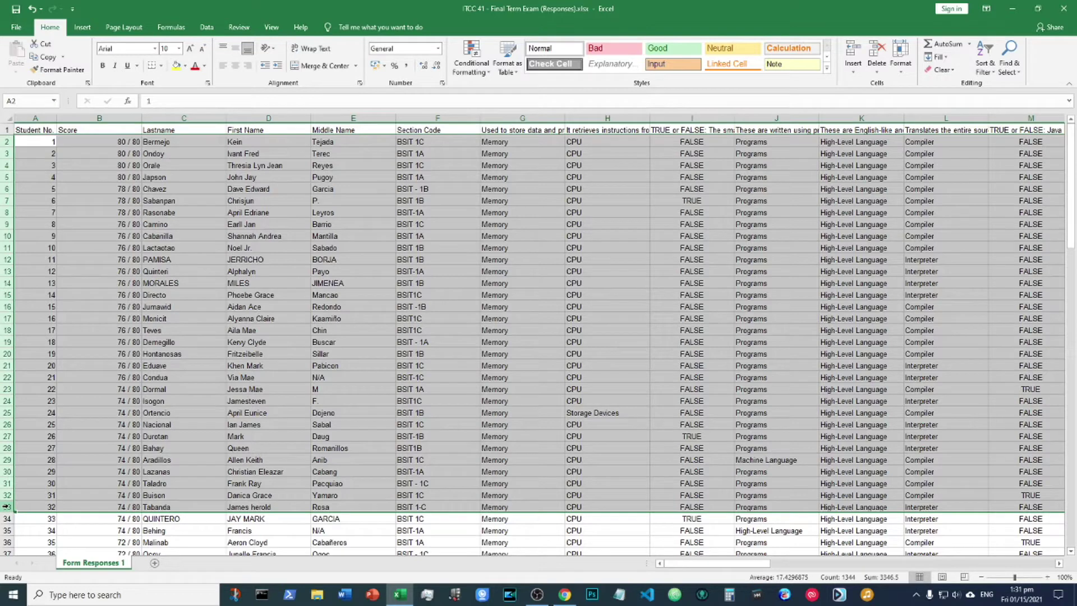
right_click(8, 507)
left_click(37, 360)
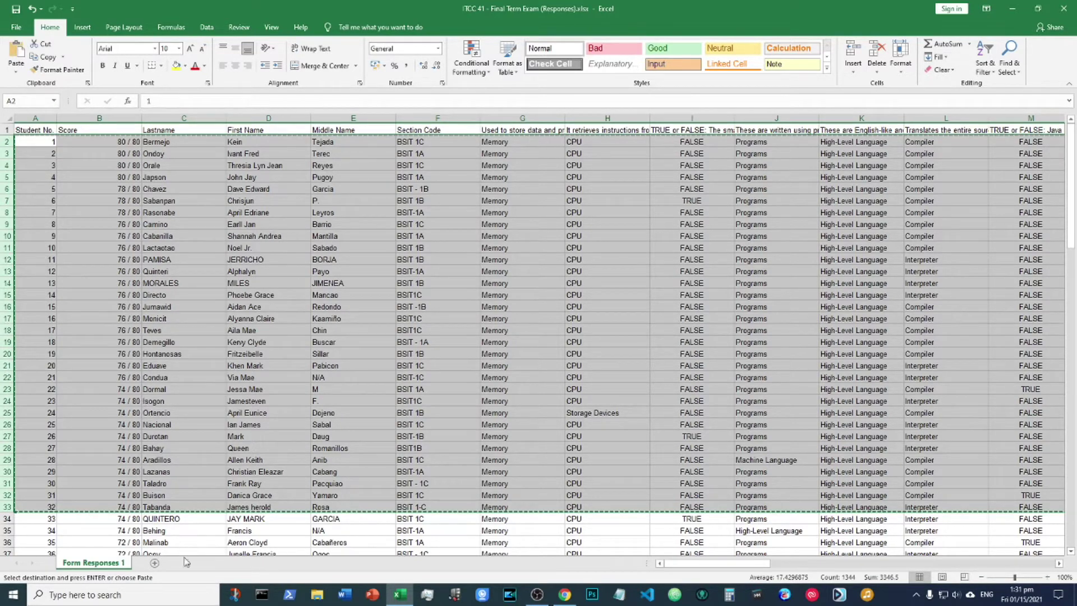
left_click(155, 564)
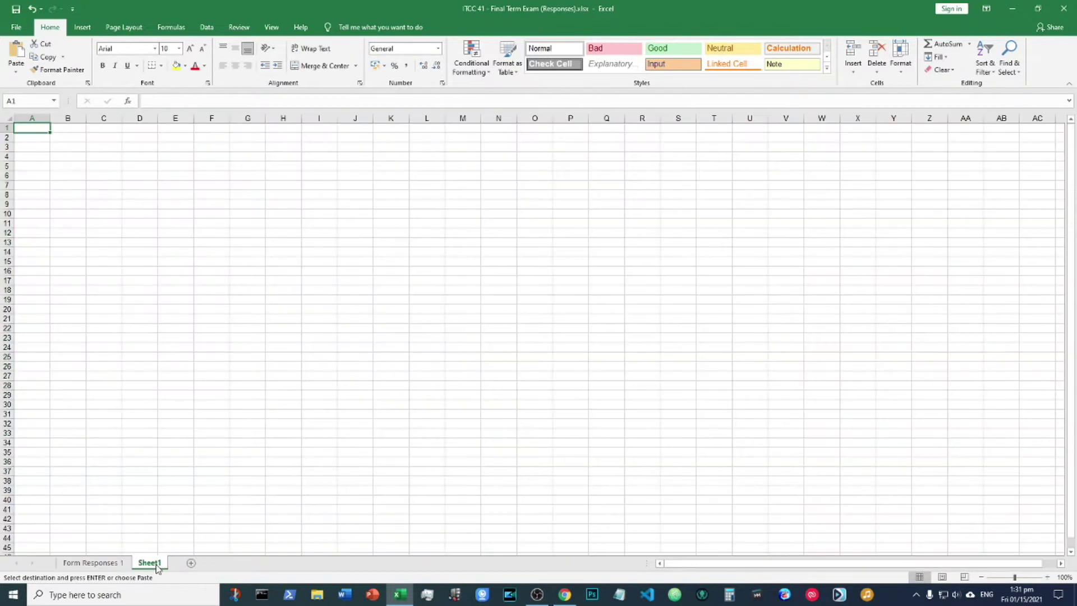
right_click(37, 129)
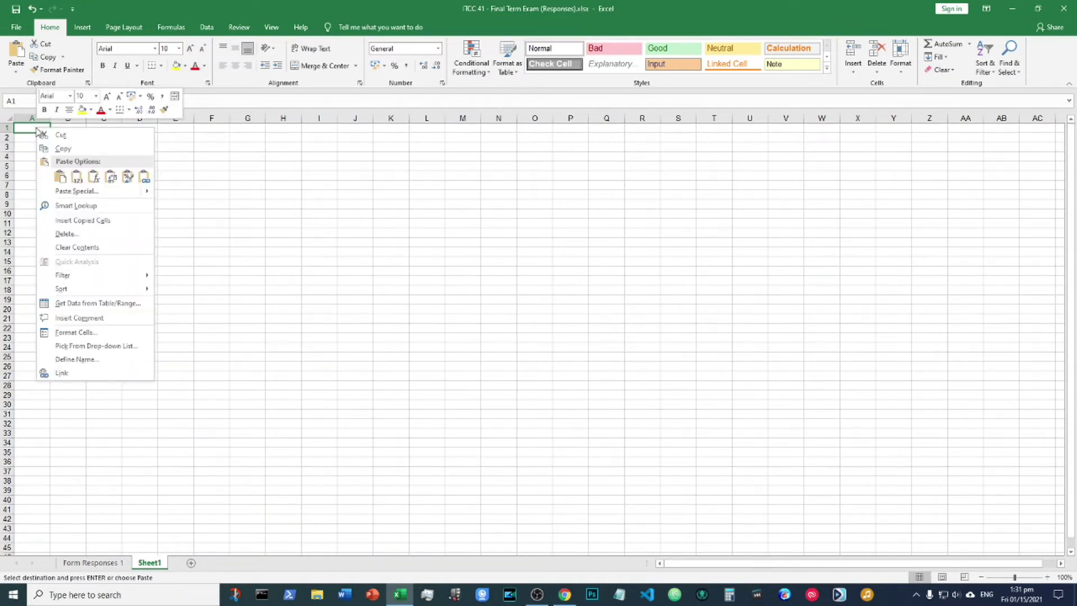
left_click(60, 178)
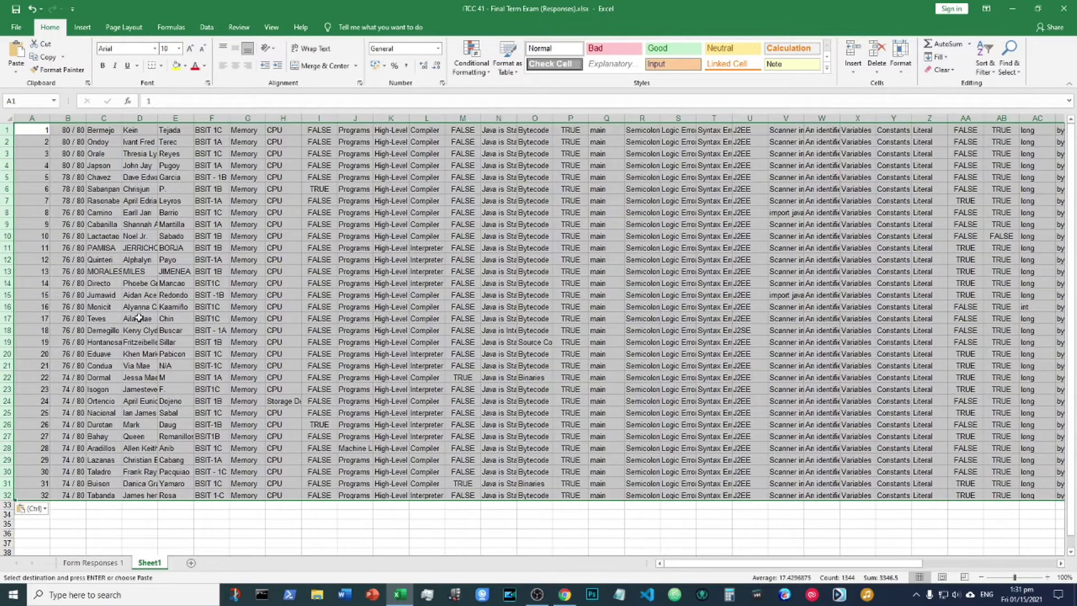
Copy the rows of students 86 to 117 from the Form Responses 1 sheet.
left_click(56, 189)
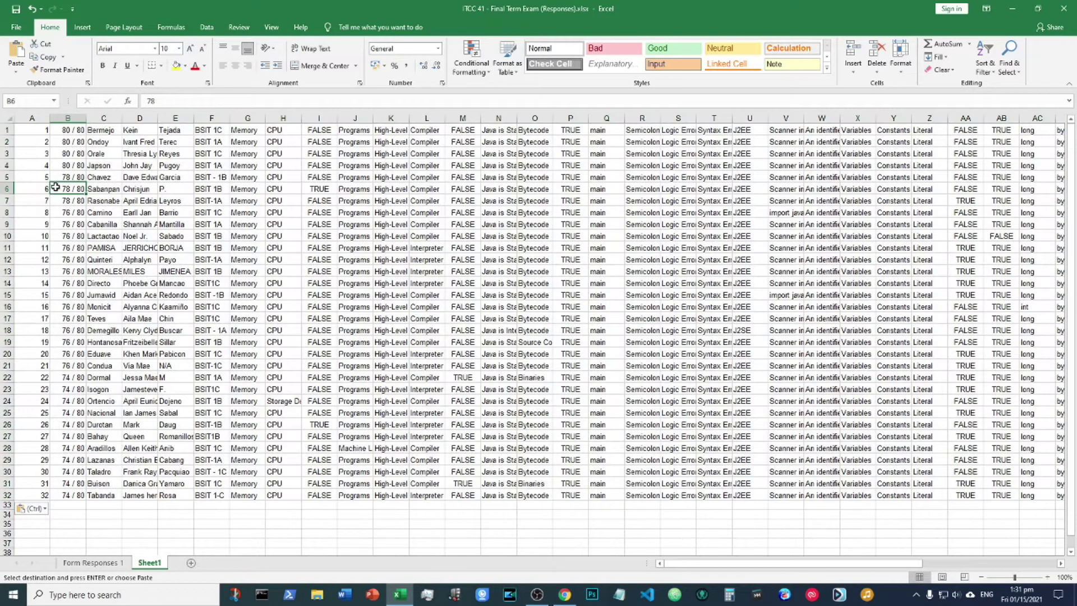
left_click_drag(9, 130, 35, 490)
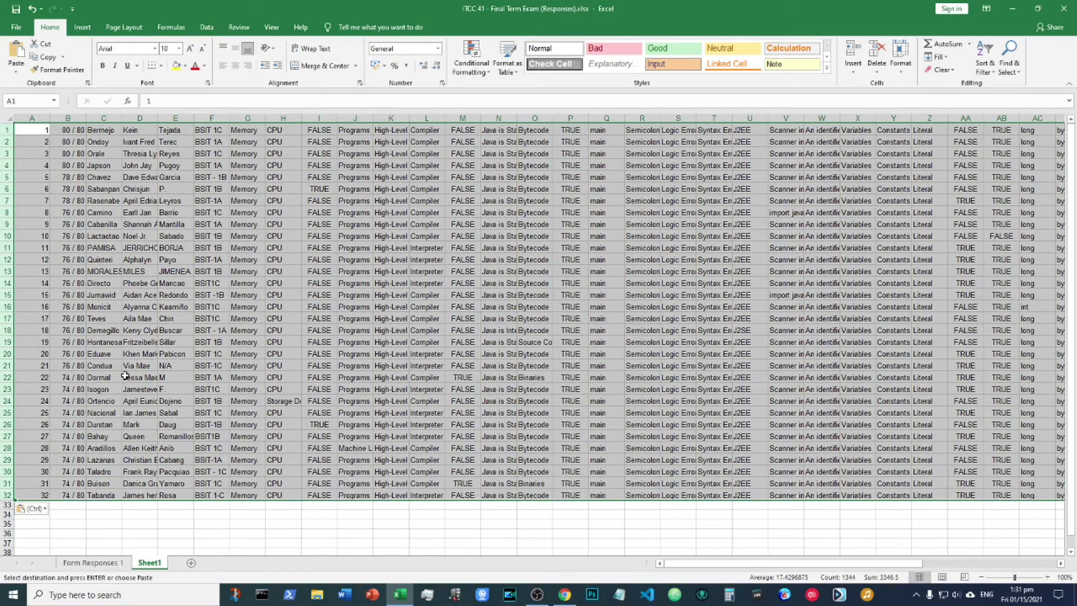
left_click(93, 562)
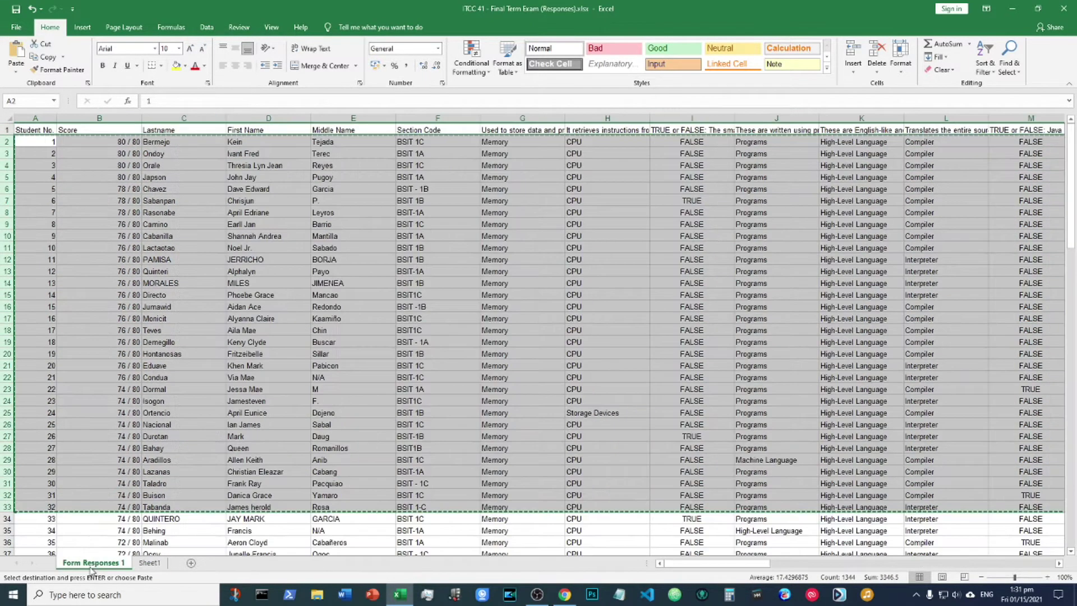
scroll(88, 474, "down", 13)
scroll(85, 448, "down", 15)
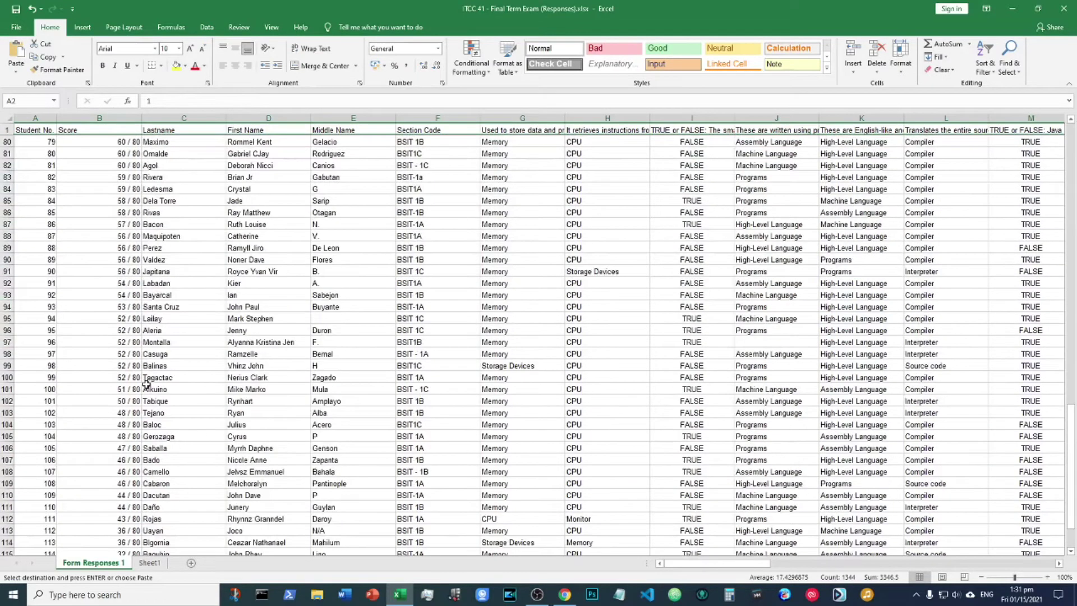
left_click_drag(7, 519, 7, 153)
right_click(7, 152)
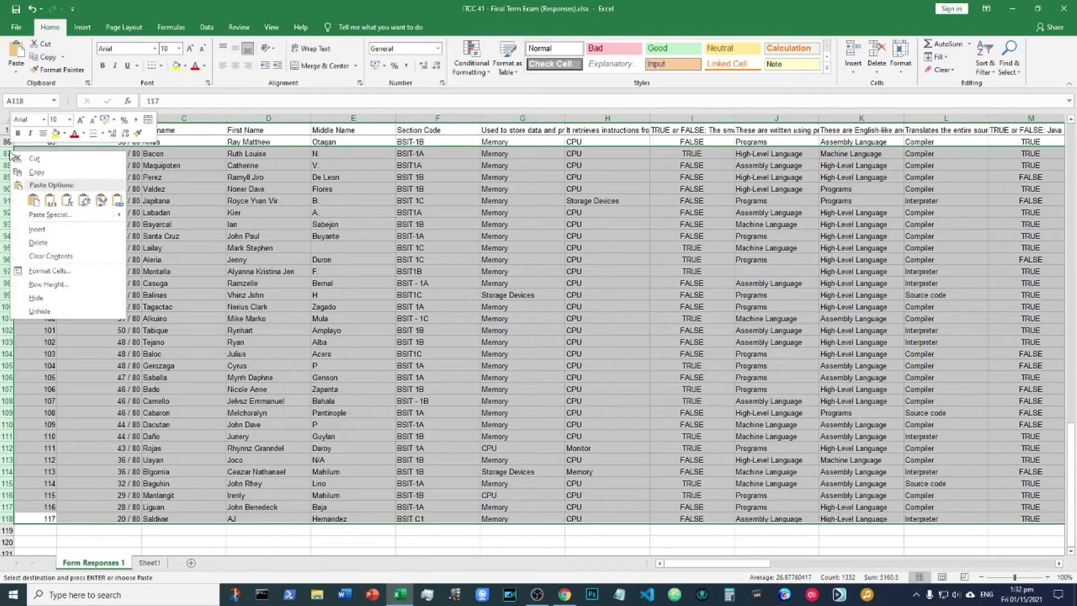
left_click(37, 172)
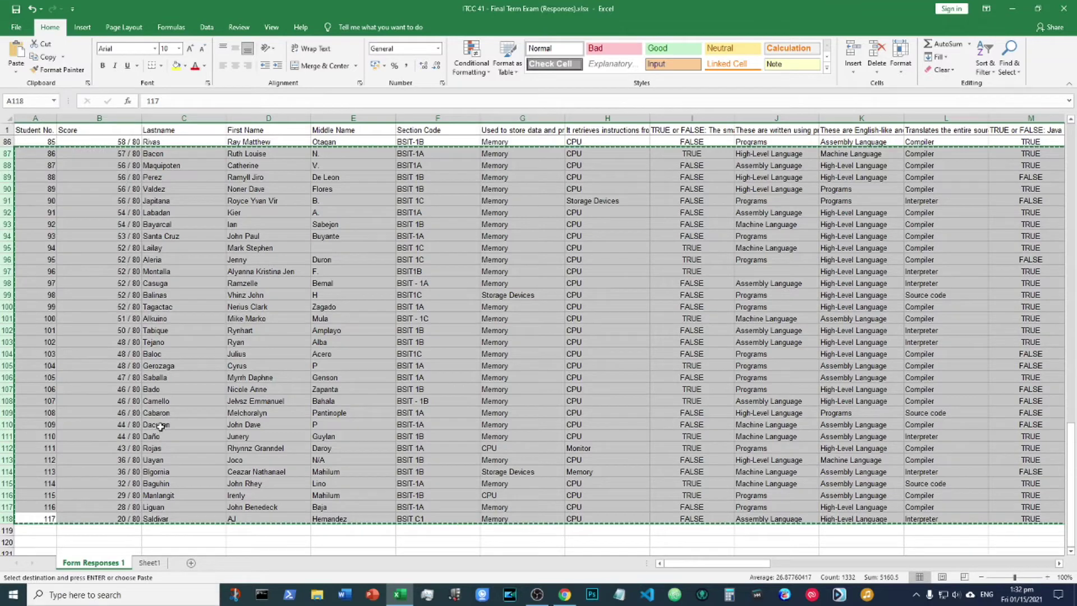
Paste the copied lower-group rows into Sheet1 starting at A33, directly below student 32.
left_click(150, 563)
left_click(37, 508)
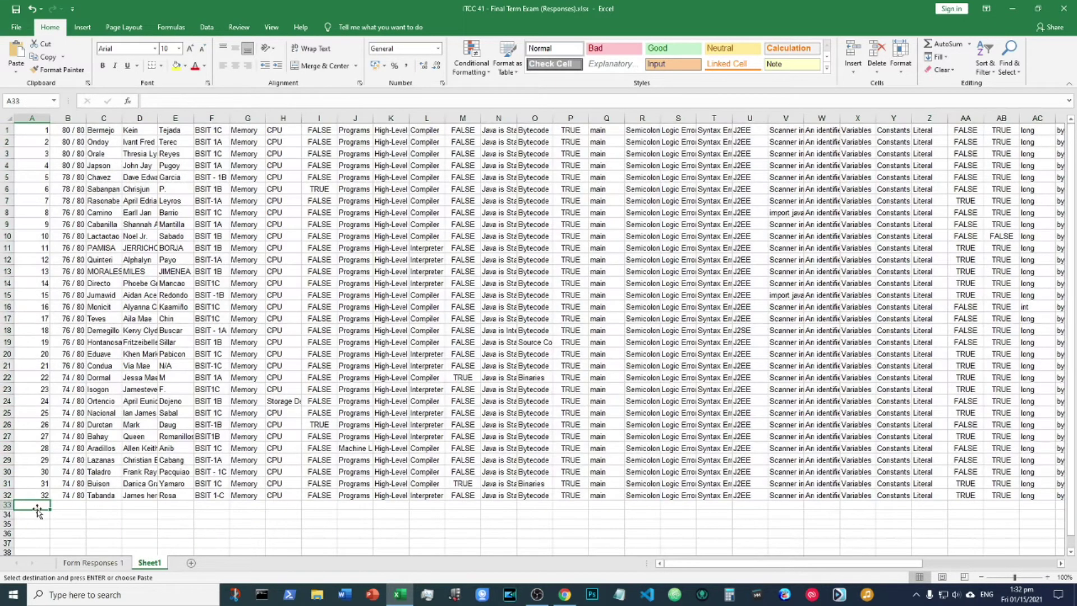
right_click(35, 508)
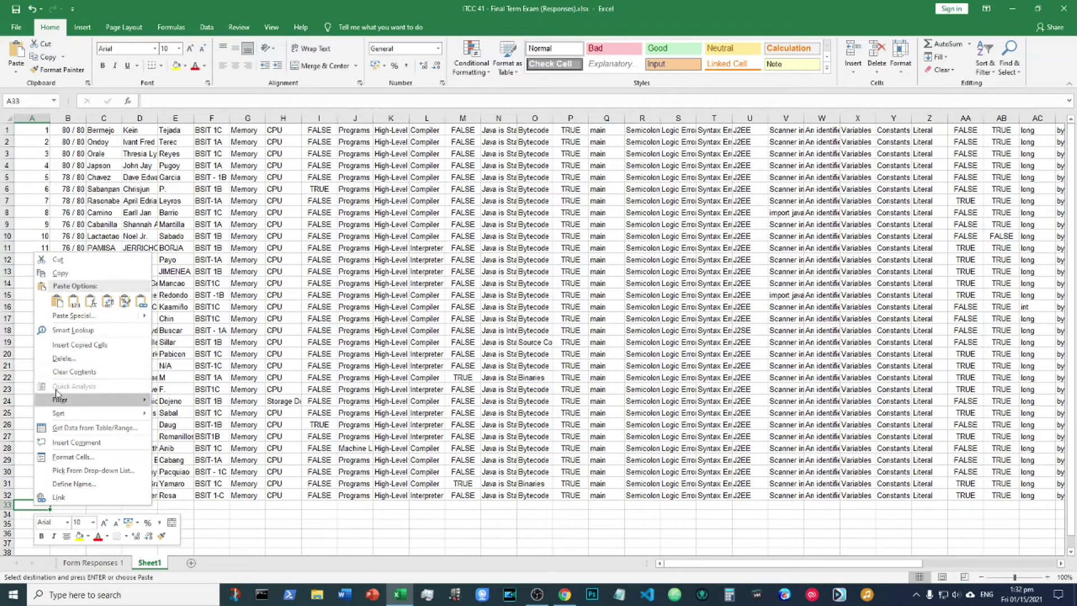
left_click(56, 301)
scroll(110, 411, "down", 6)
left_click(106, 402)
scroll(106, 401, "up", 6)
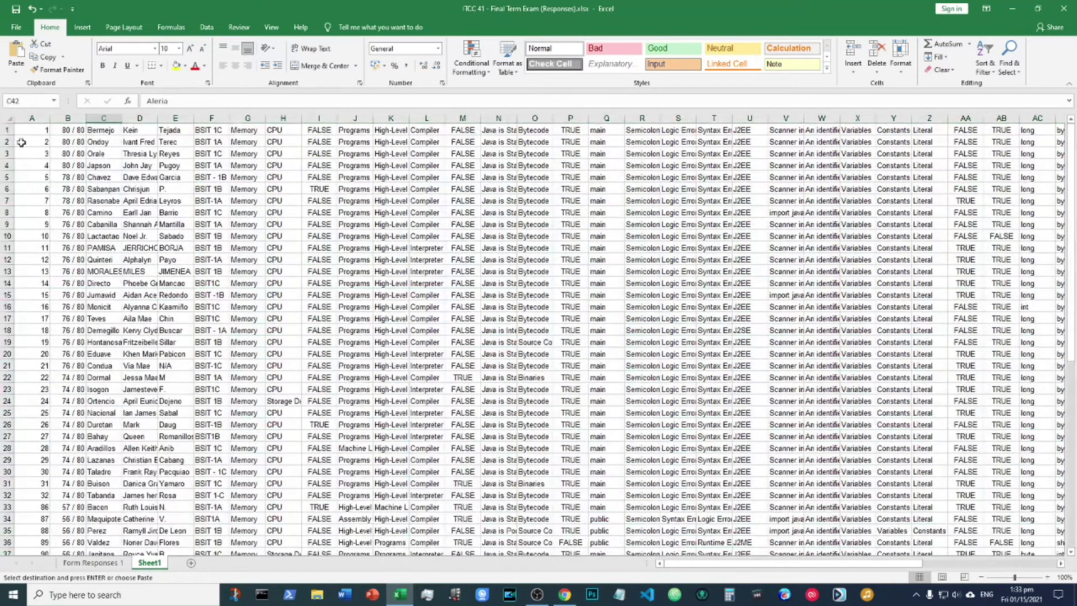
Delete columns B to F, holding the score, name and section data, from Sheet1.
left_click(8, 130)
left_click(32, 531)
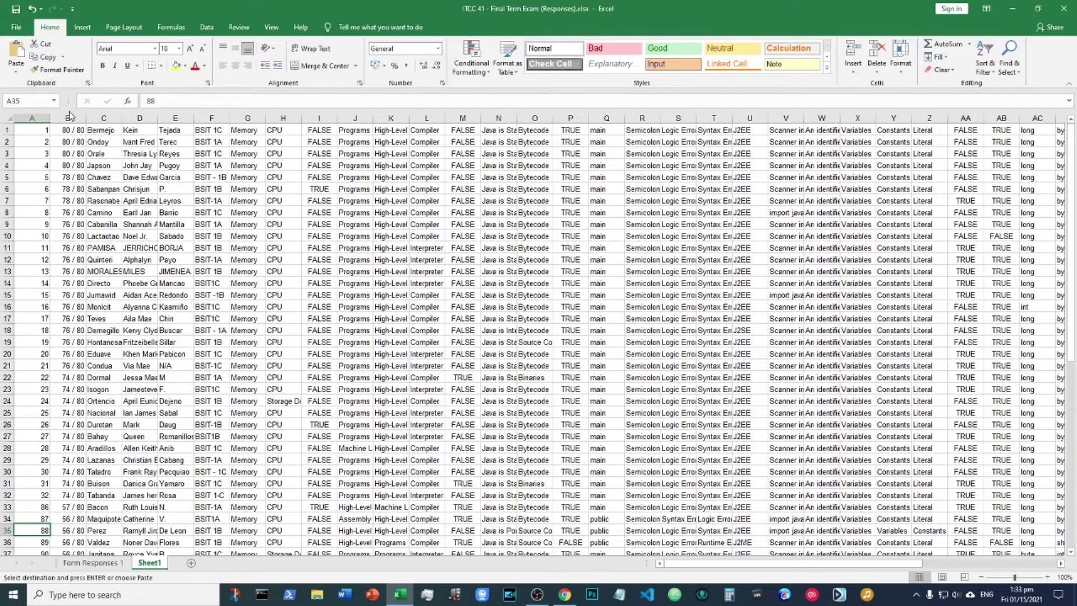
left_click_drag(89, 108, 209, 110)
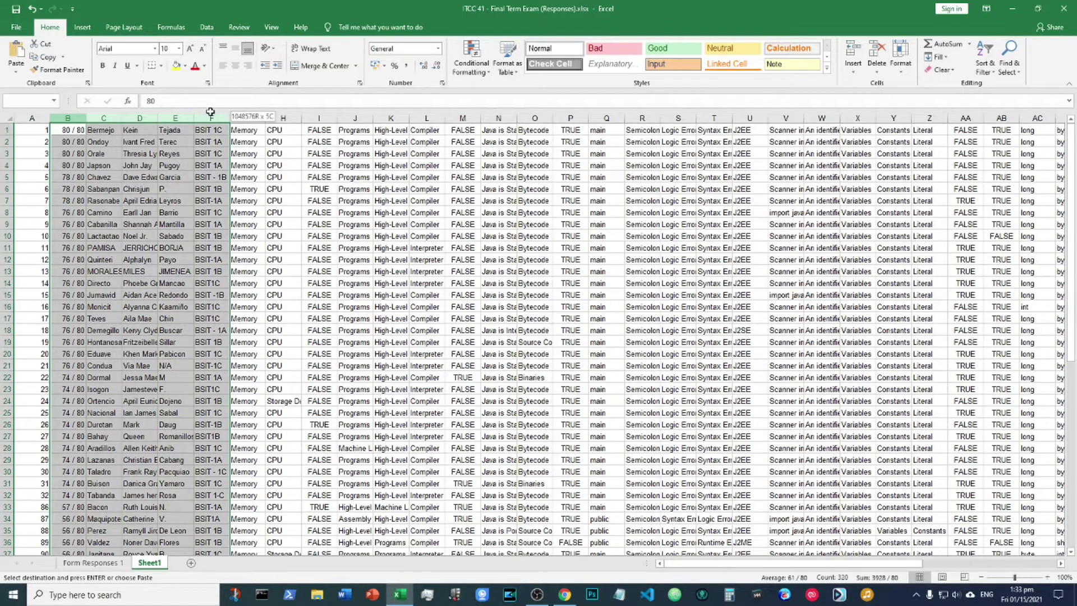
left_click(59, 198)
left_click(74, 118)
left_click_drag(74, 118, 213, 113)
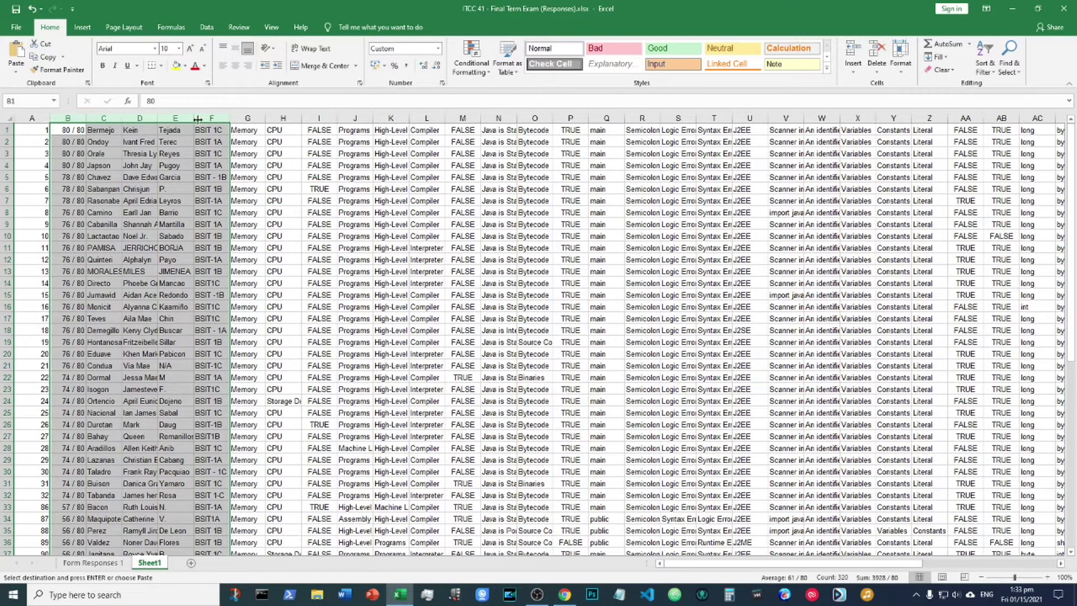
right_click(191, 119)
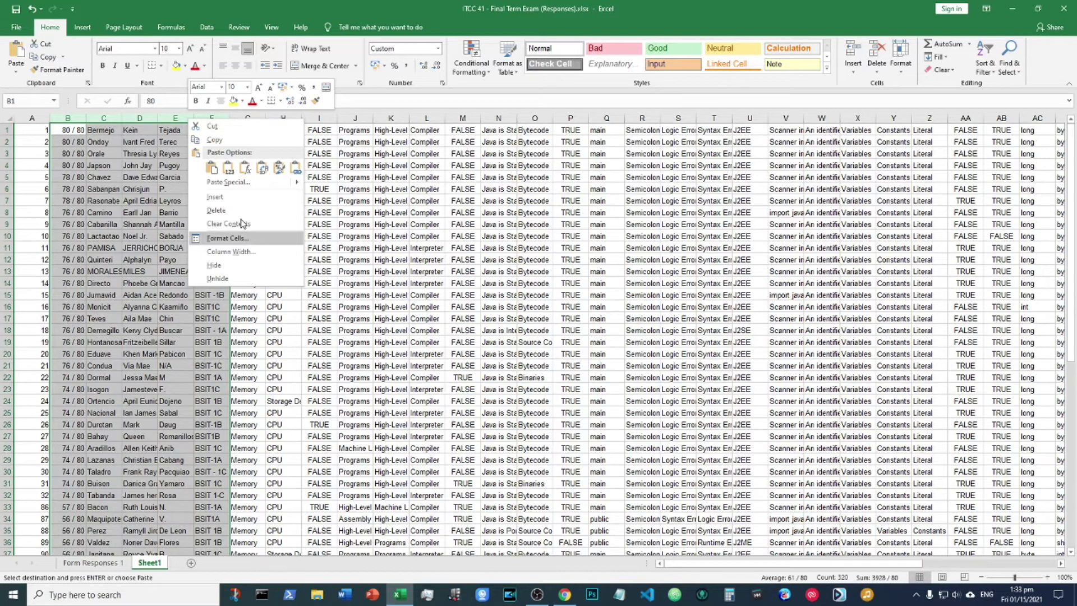
left_click(216, 210)
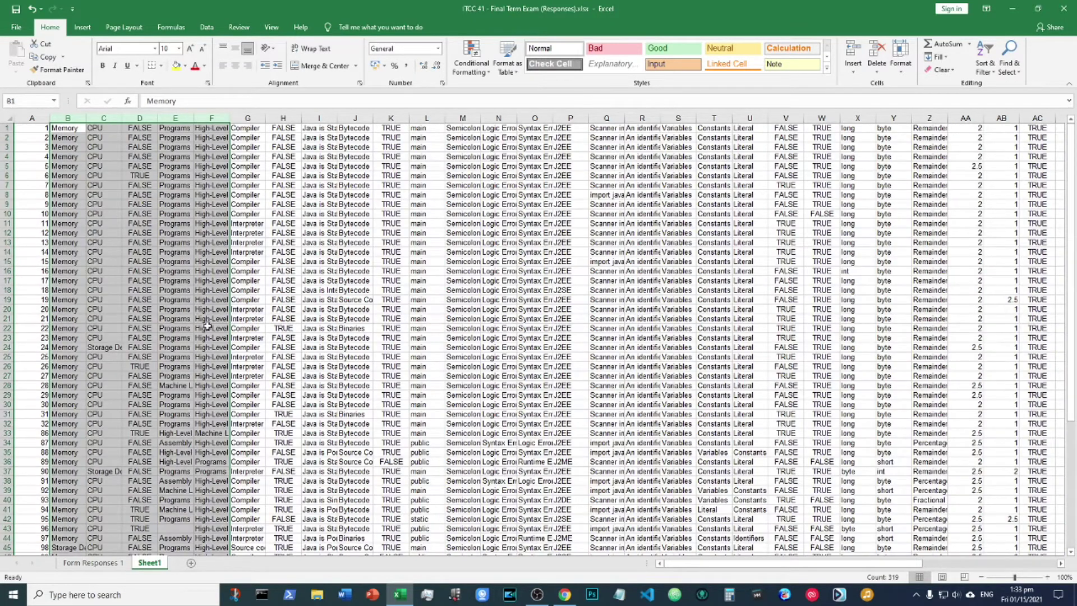
Look through the remaining student numbers and answers in Sheet1 from the first row to the last.
left_click(183, 316)
left_click(109, 238)
left_click(73, 146)
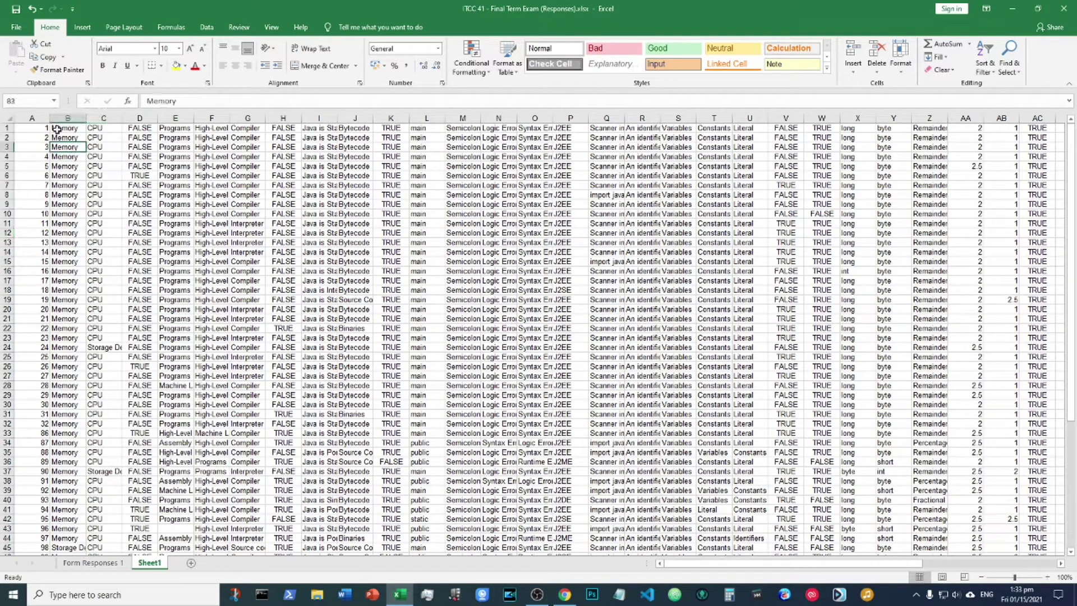
left_click(10, 128)
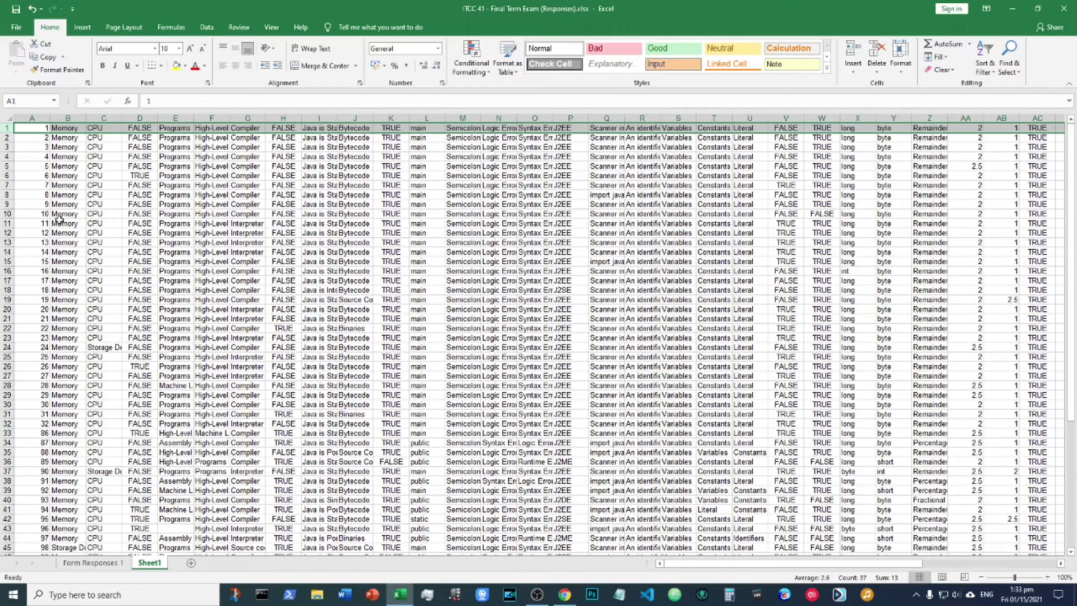
scroll(55, 219, "down", 5)
scroll(53, 216, "up", 5)
scroll(52, 214, "down", 7)
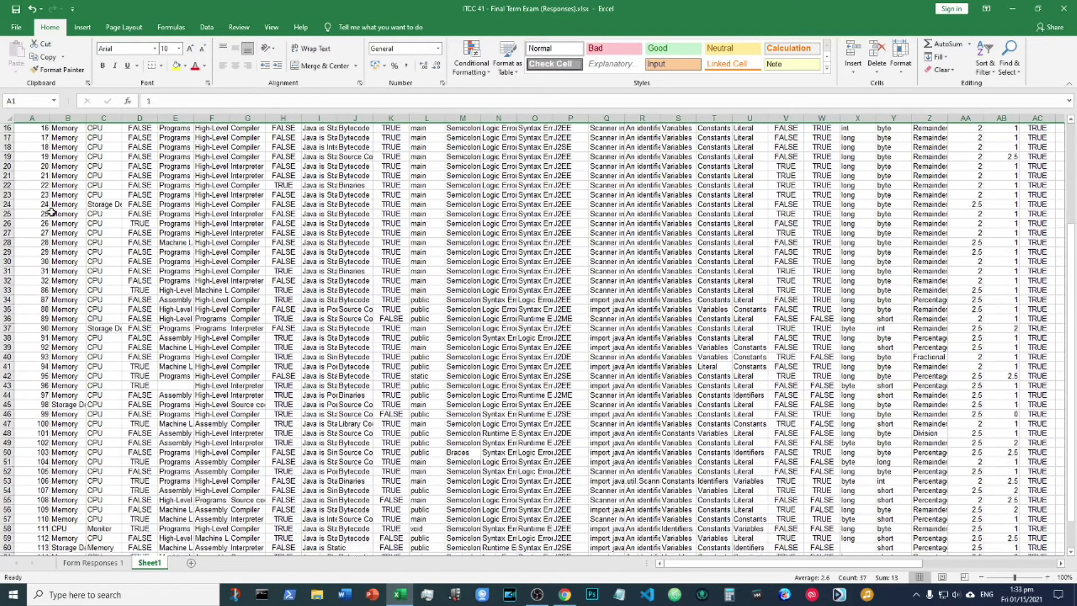
scroll(52, 213, "down", 6)
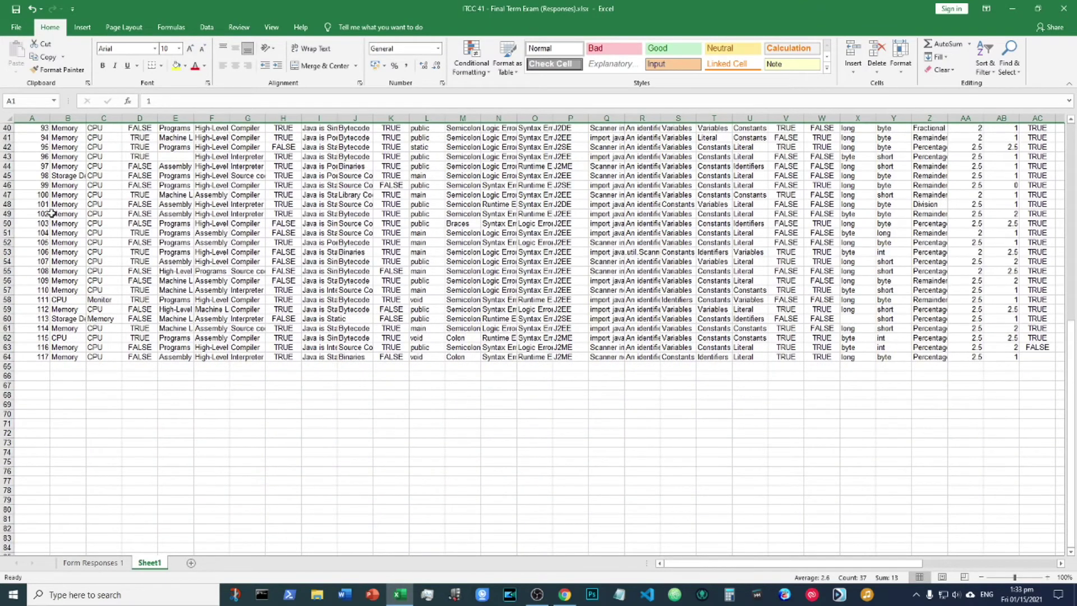
scroll(52, 213, "up", 13)
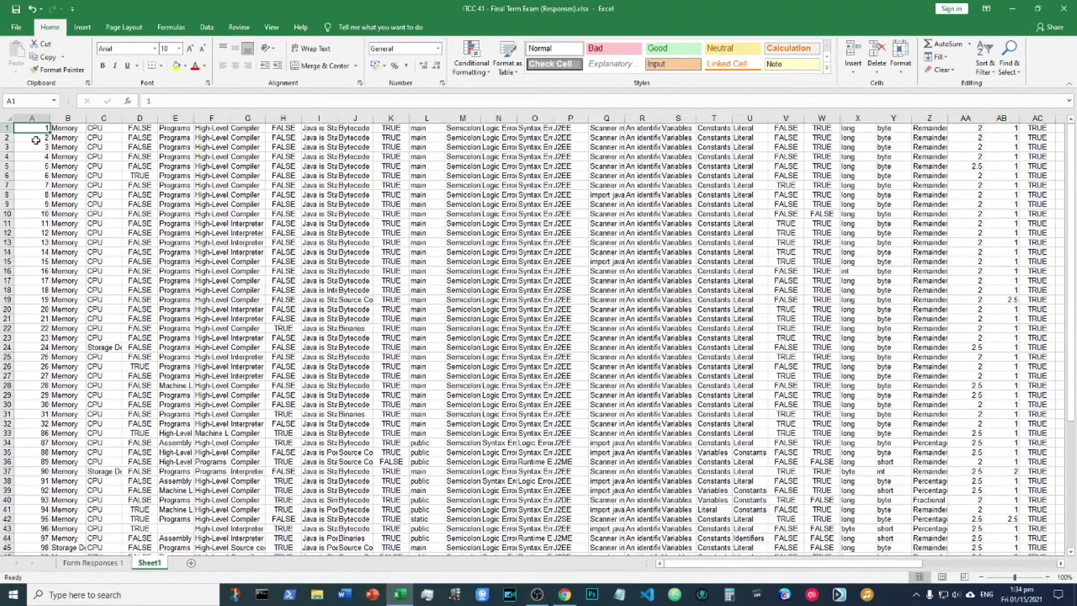
Copy the entire data range of Sheet1, from A1 through the last answer of student 117.
key("ctrl+shift+End")
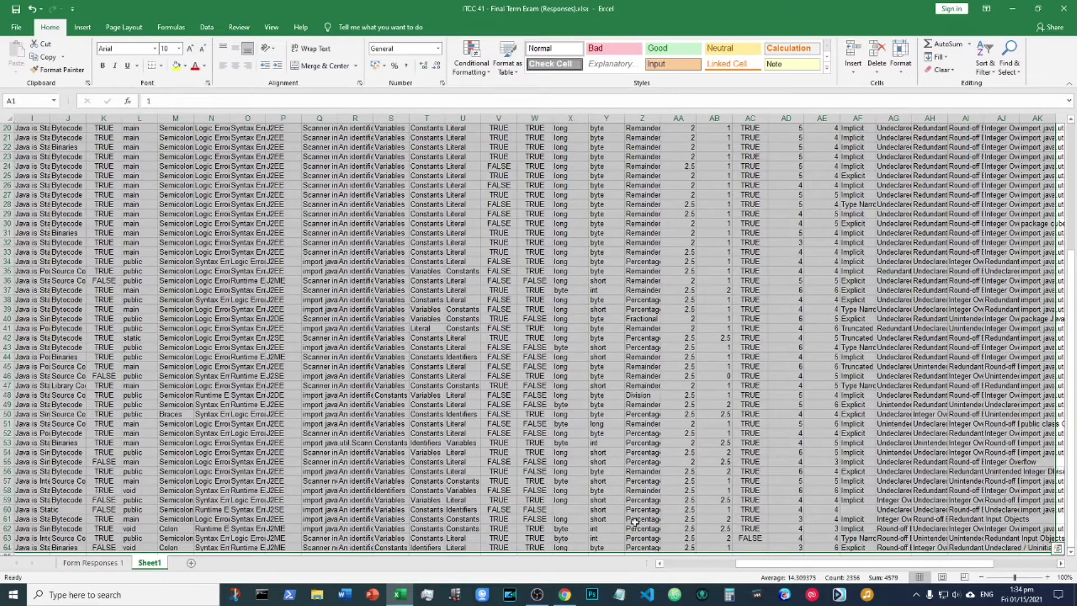
left_click_drag(769, 563, 673, 552)
scroll(329, 456, "down", 6)
scroll(329, 456, "up", 2)
scroll(329, 456, "up", 6)
scroll(434, 474, "up", 5)
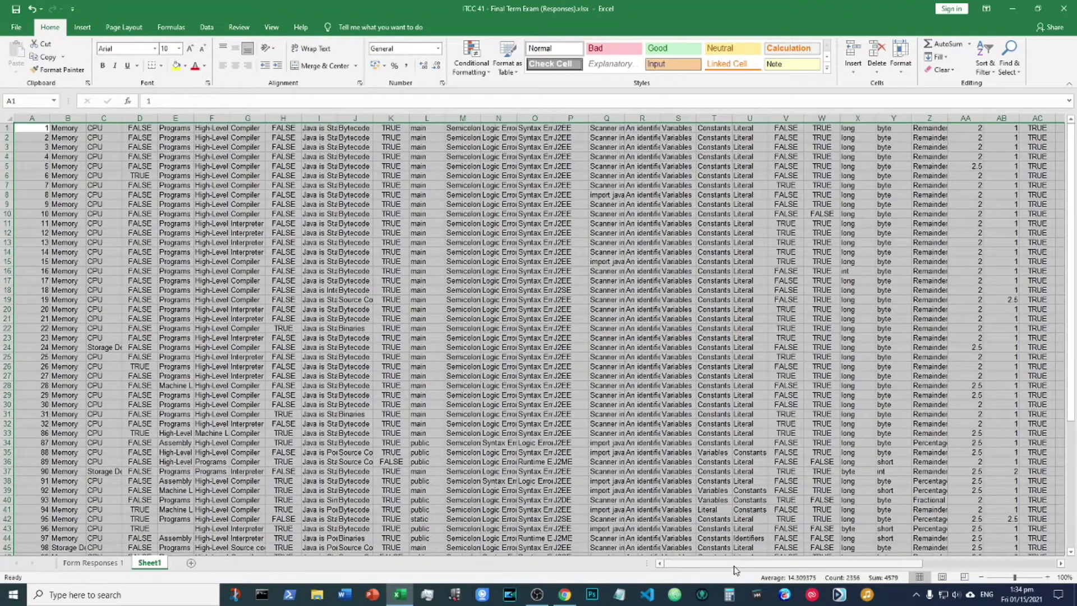
right_click(166, 188)
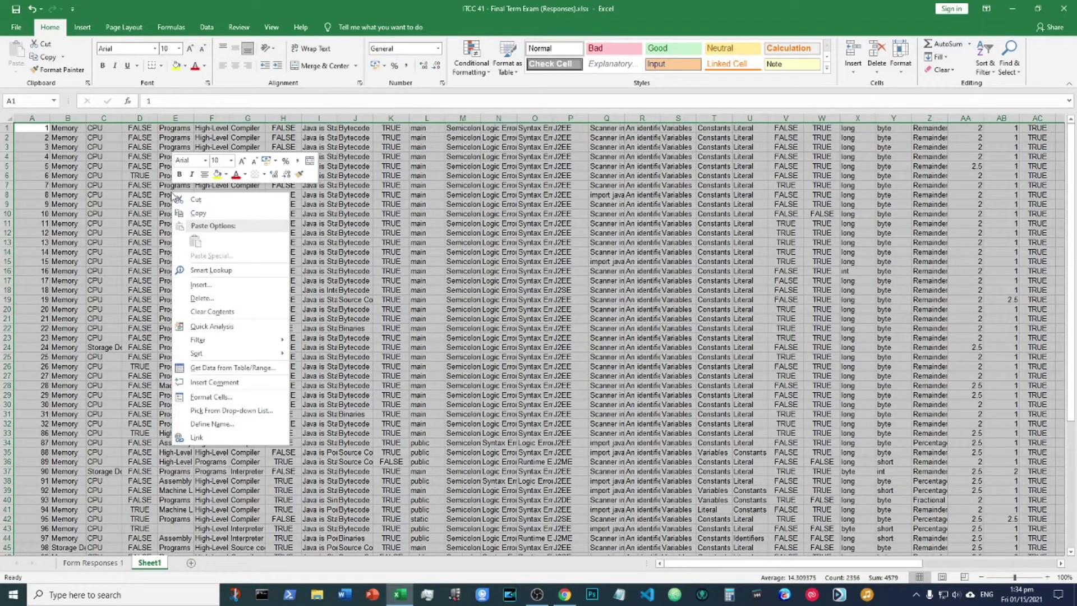
left_click(213, 216)
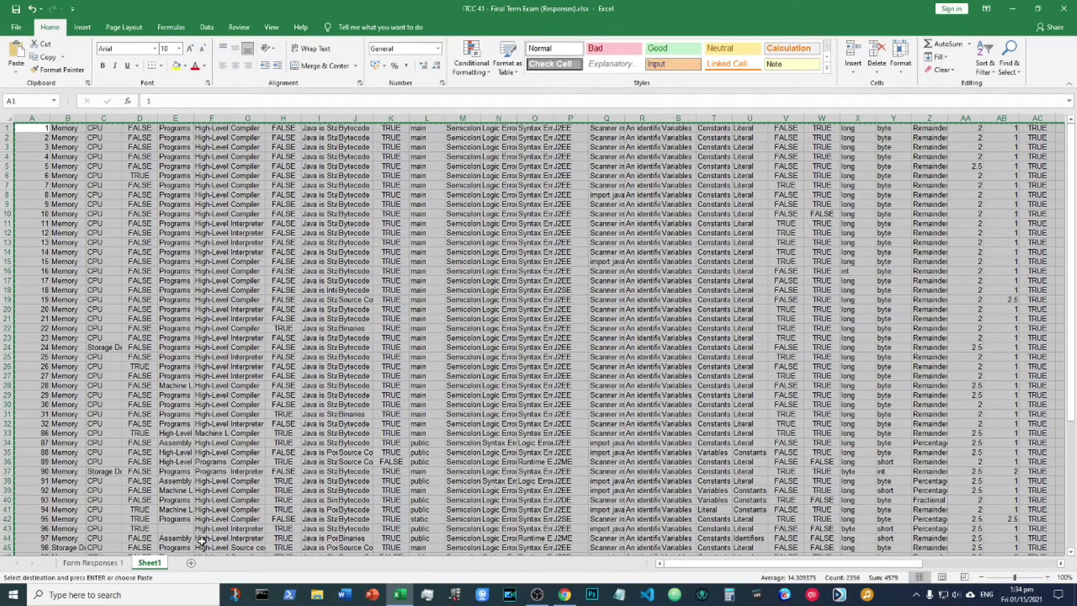
Add a new blank sheet and rename Sheet1 as Sample.
left_click(193, 564)
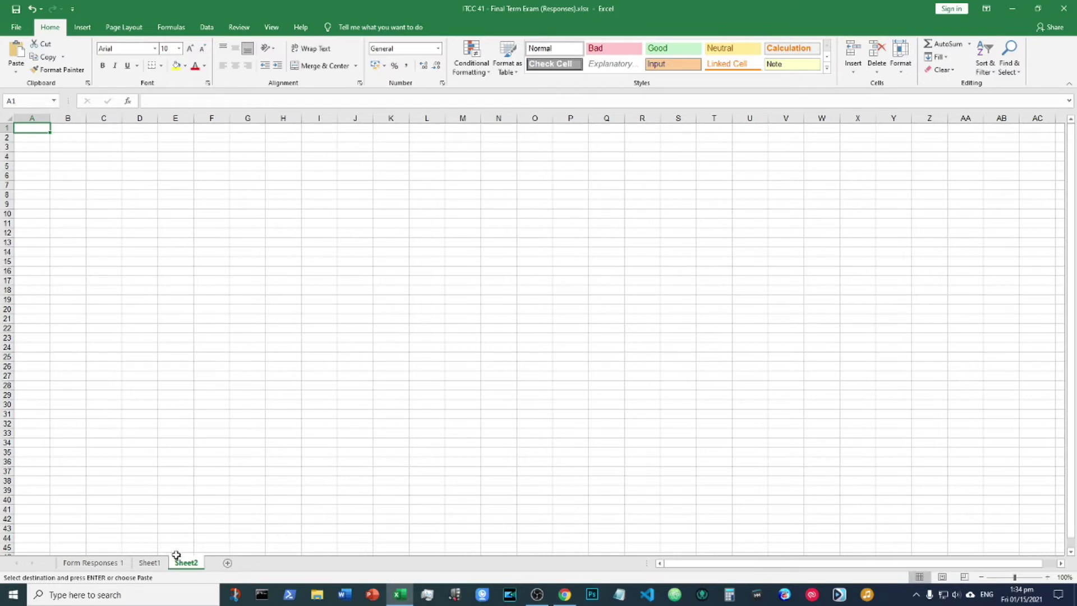
left_click(156, 566)
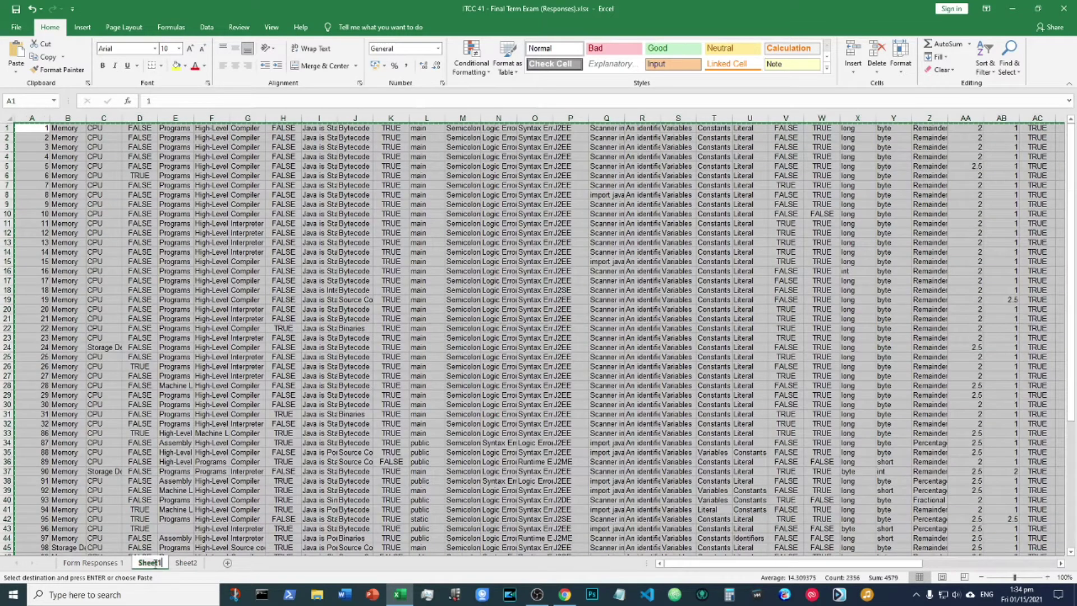
double_click(159, 564)
type("Sample")
key("Return")
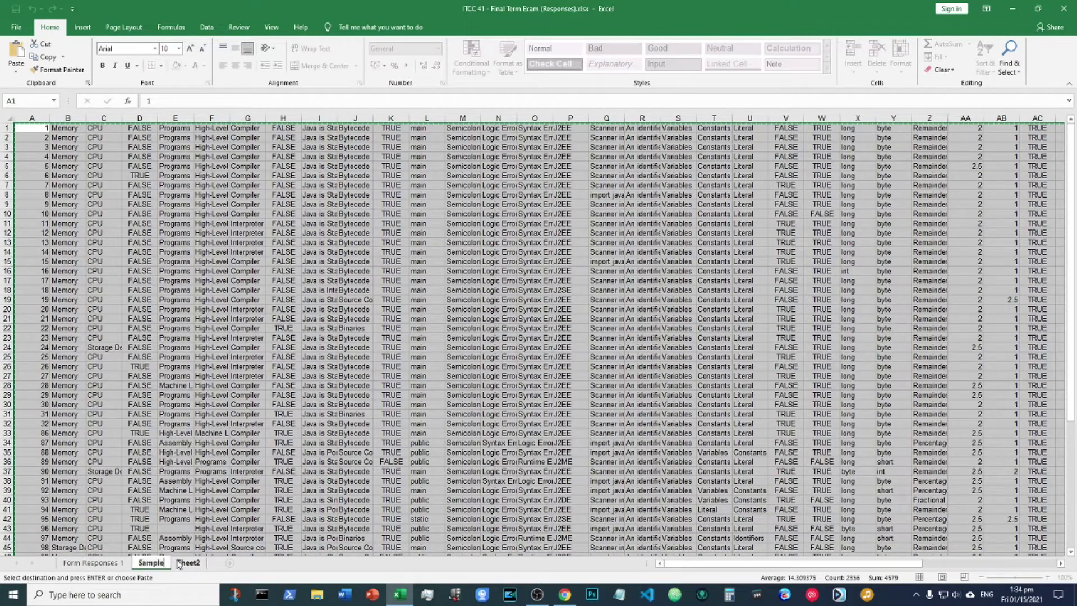
Rename Sheet2 as Analysis.
left_click(191, 564)
double_click(190, 564)
type("Anay")
key("BackSpace")
key("BackSpace")
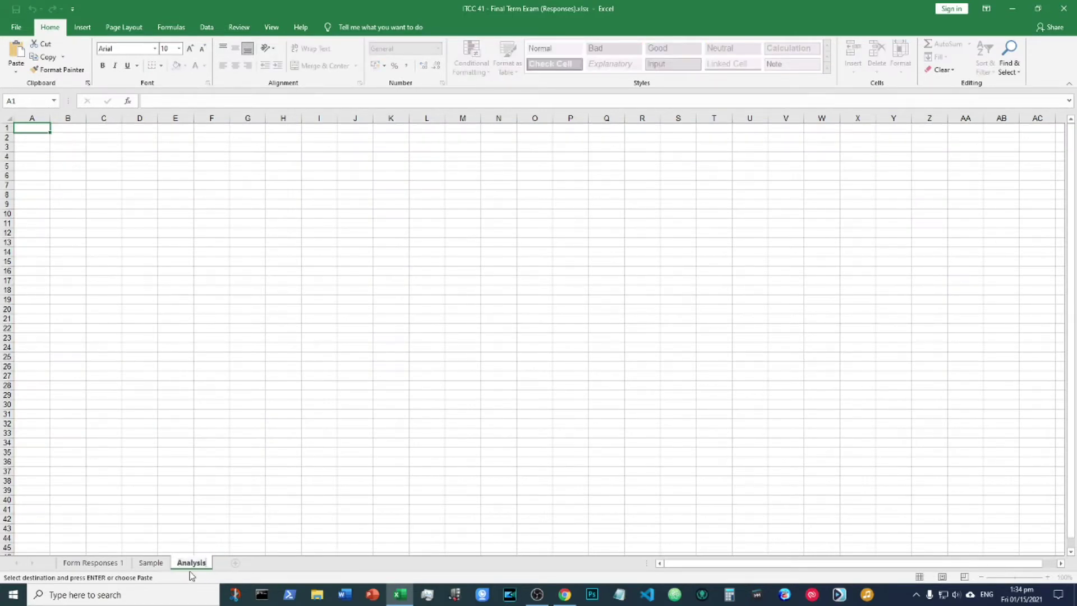
key("Return")
Paste the copied data transposed into the Analysis sheet starting at A1.
left_click(234, 344)
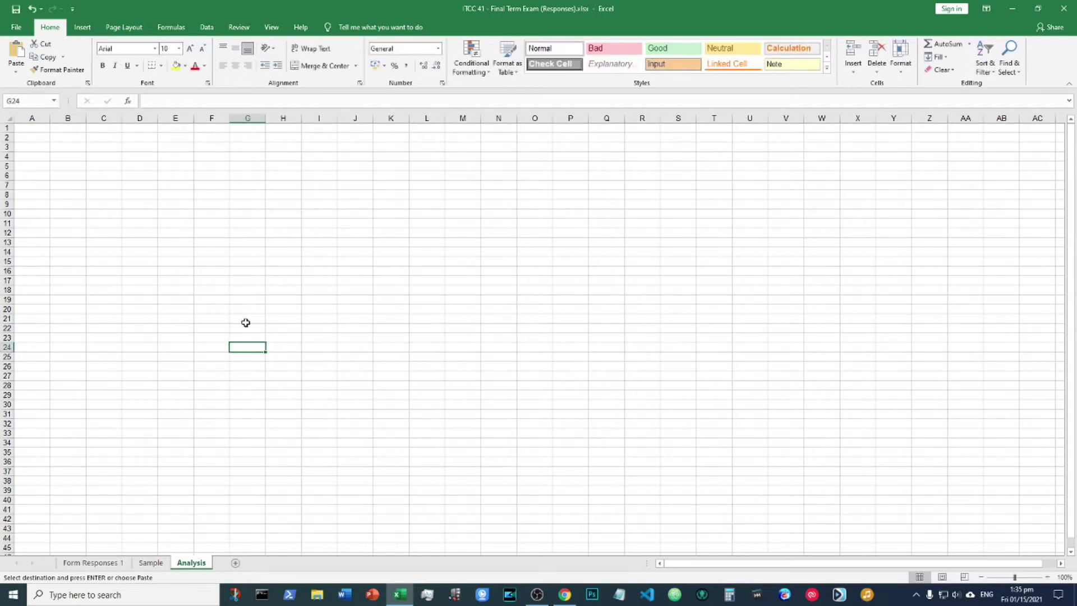
left_click(31, 129)
right_click(33, 129)
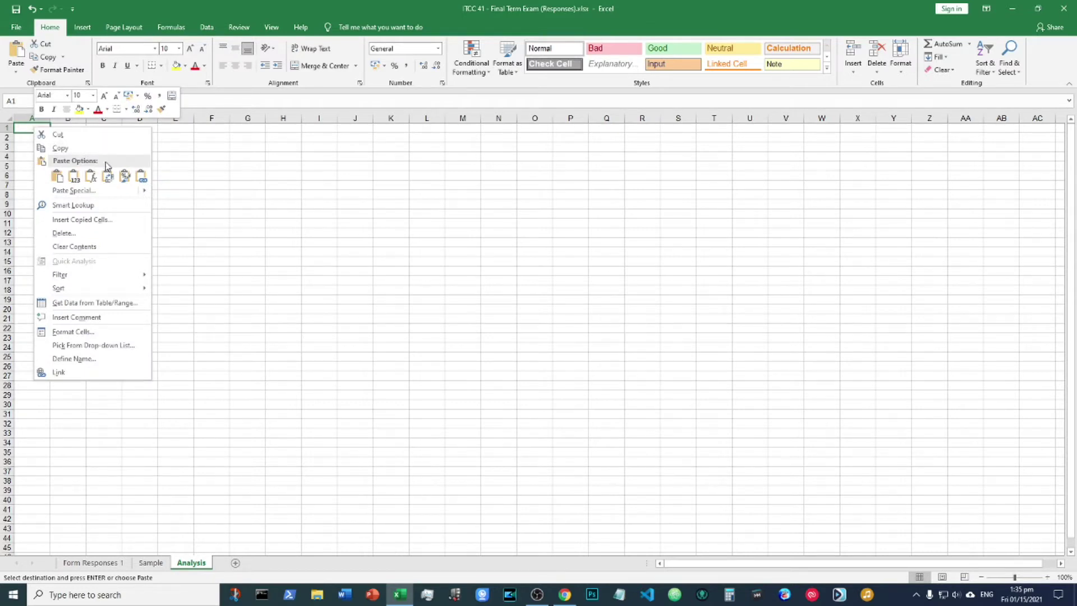
left_click(108, 179)
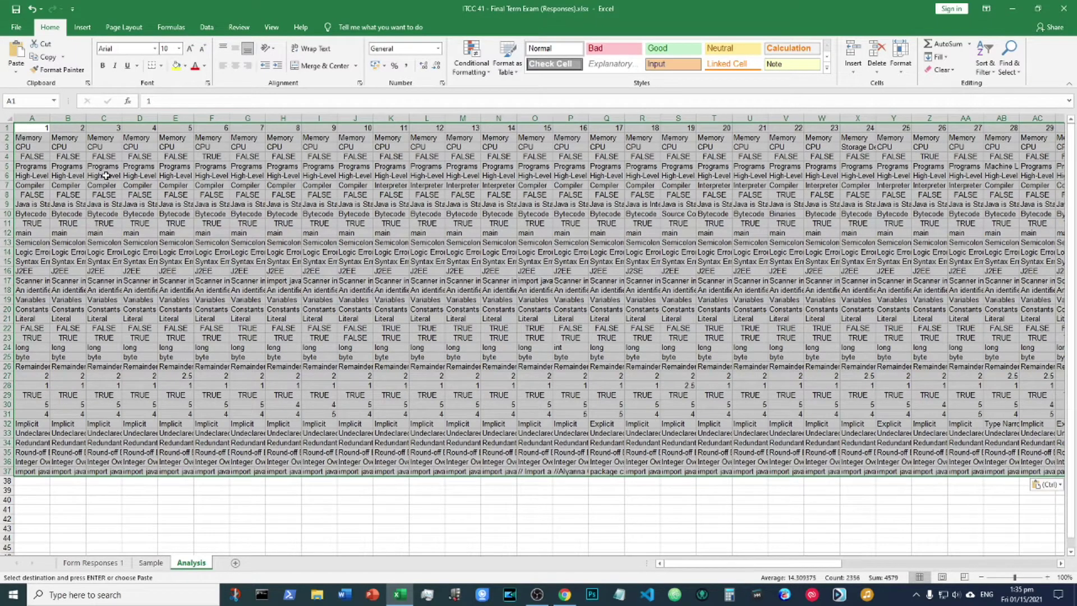
left_click(110, 489)
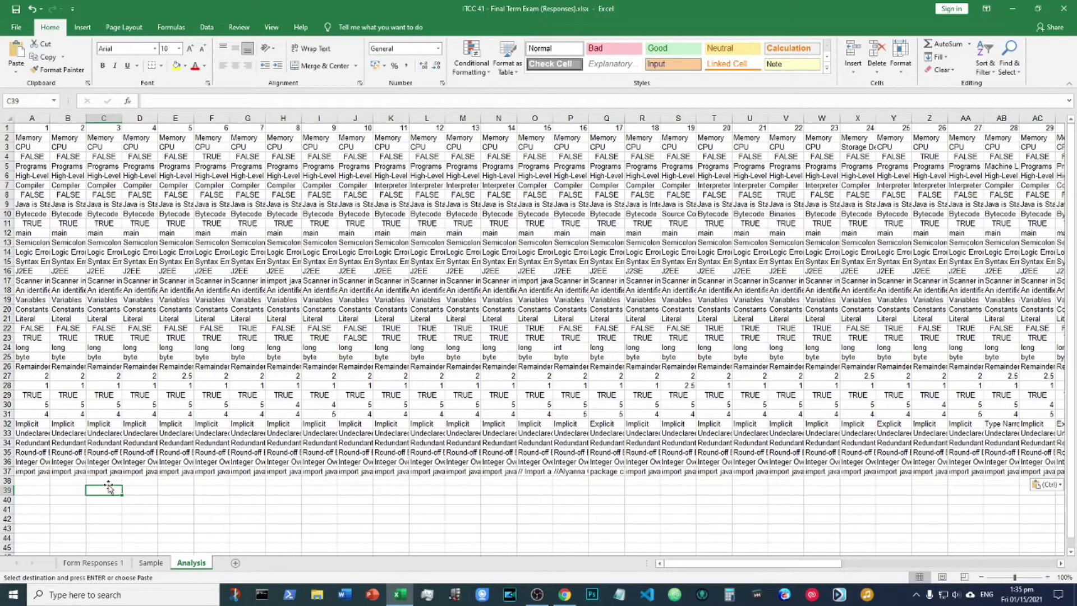
Merge and center cells A1:AF1 above the columns of students 1 to 32 in the Analysis sheet.
left_click(8, 127)
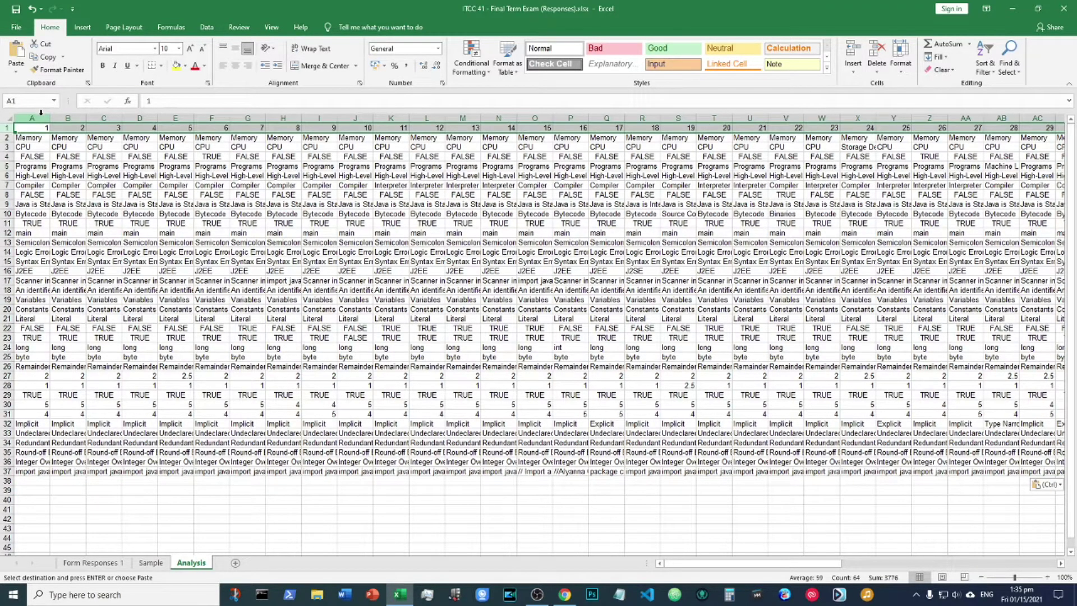
left_click(36, 118)
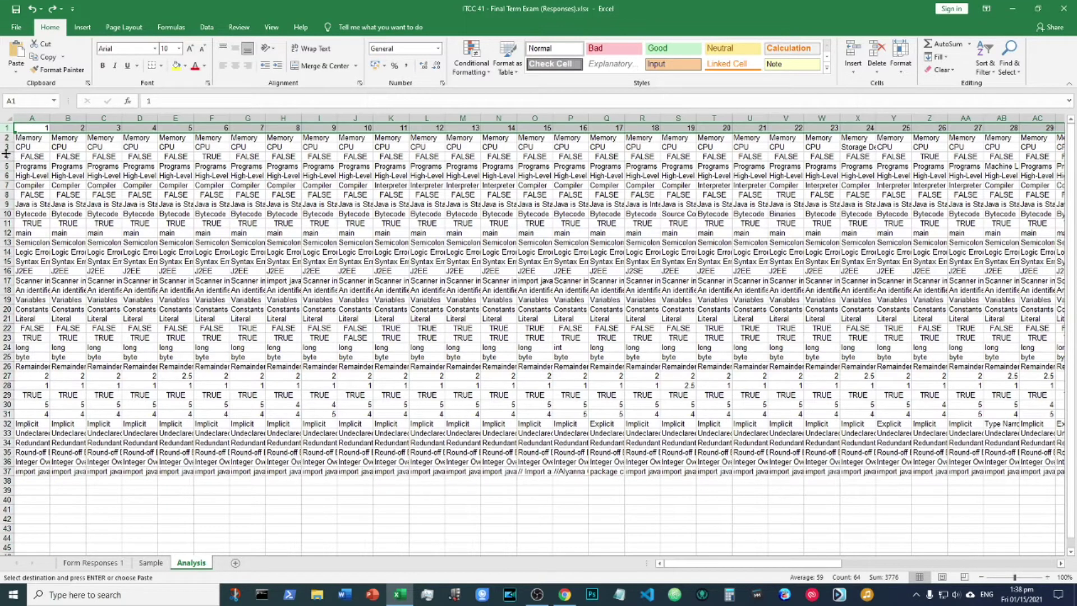
left_click(31, 127)
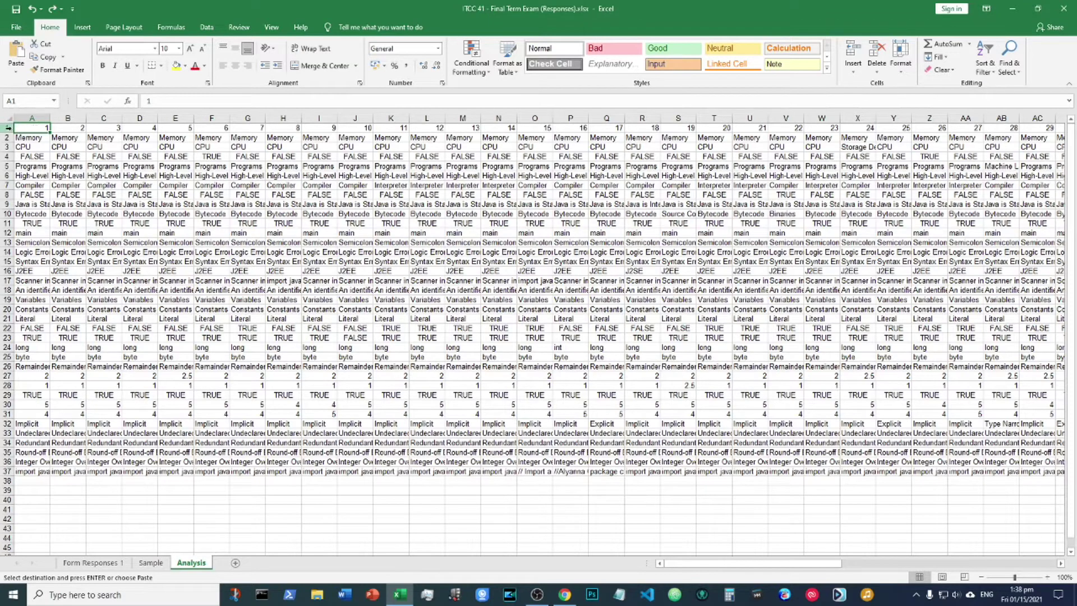
left_click_drag(31, 127, 609, 119)
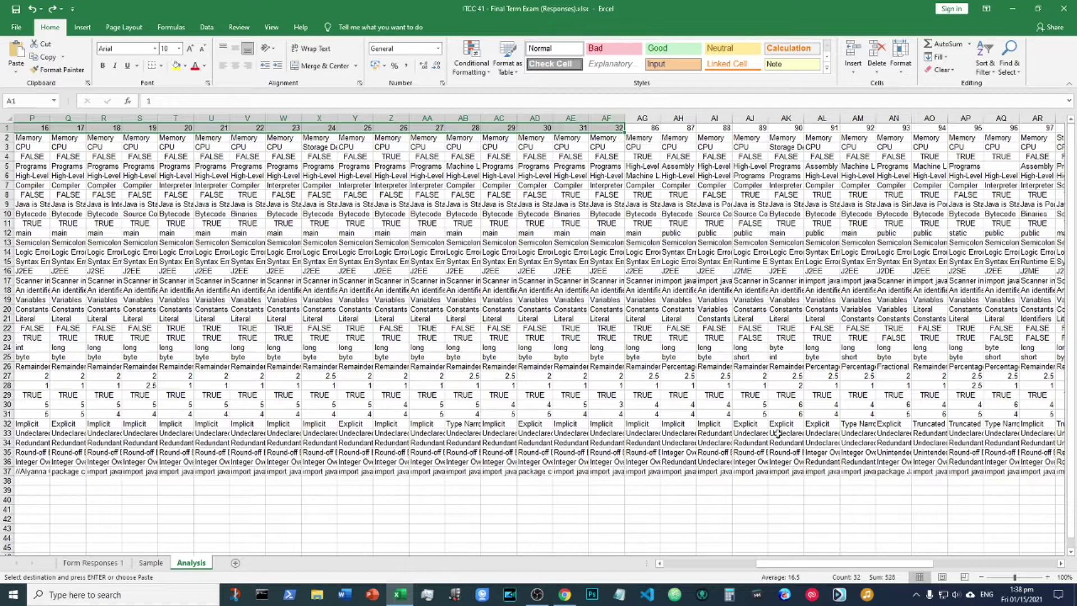
left_click_drag(793, 561, 558, 526)
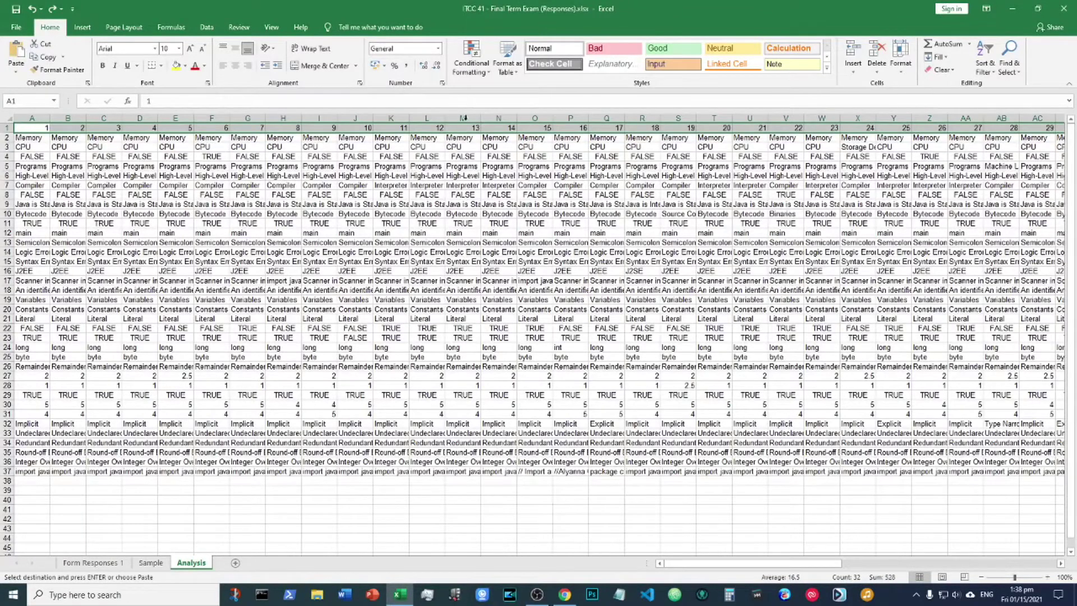
left_click(323, 67)
left_click(520, 329)
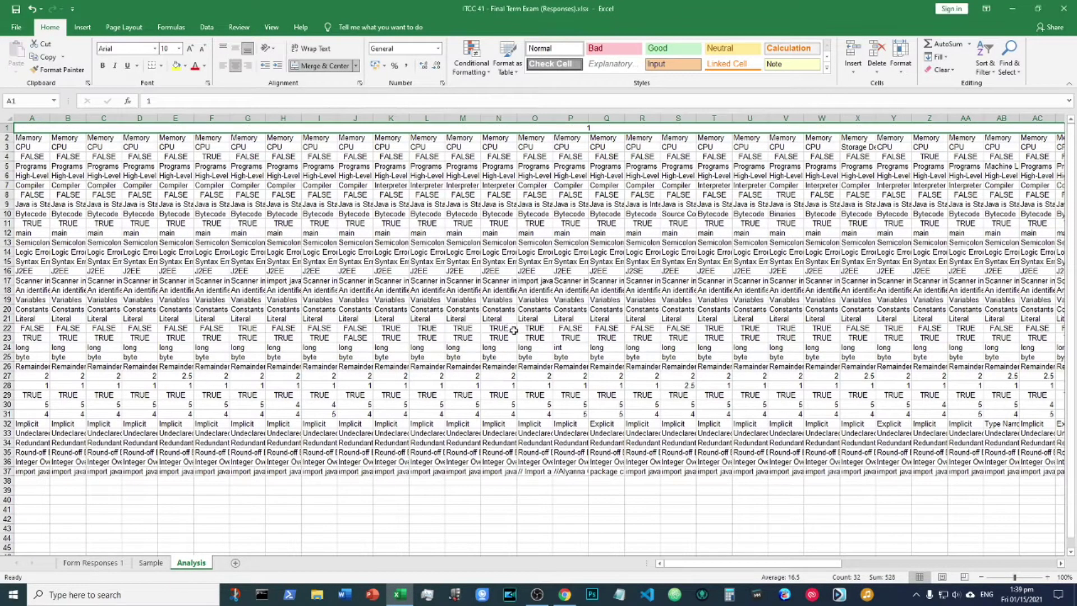
Replace the content of the merged cell above the first 32 students with the heading HIGHER GROUP.
double_click(586, 127)
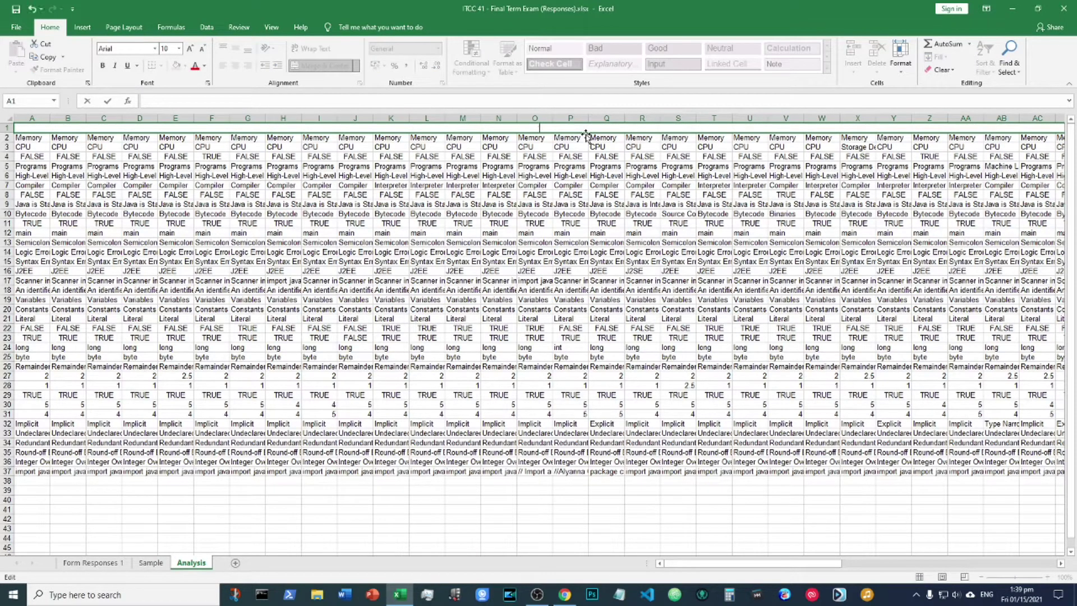
type("HIGHER GR")
type("IYO")
key("BackSpace")
key("BackSpace")
key("BackSpace")
type("OUP")
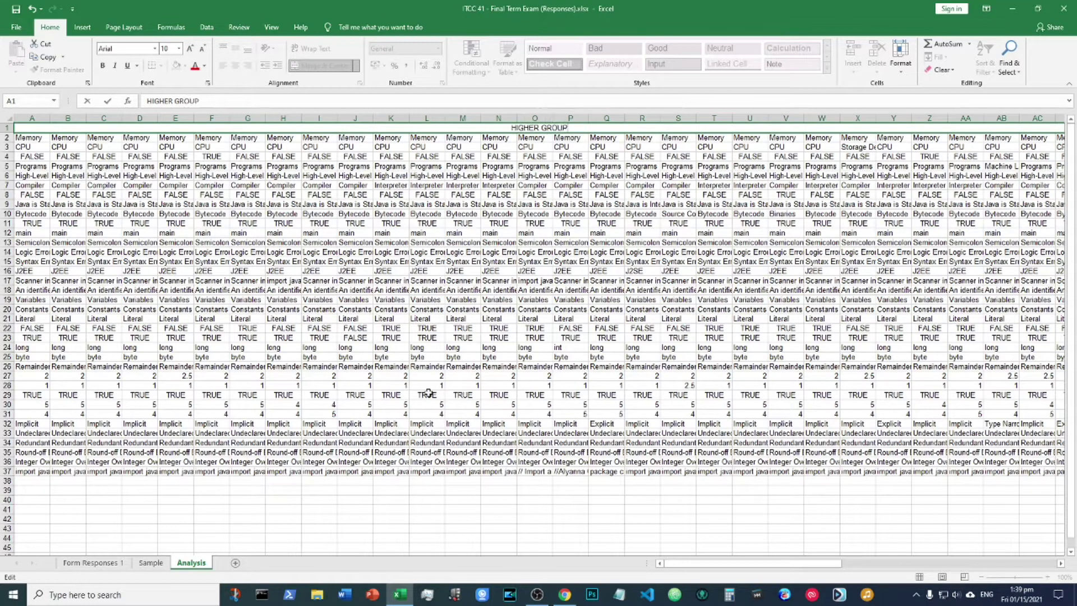
left_click(428, 394)
Merge and center AG1:BL1 above students 86 to 117 and enter LOWER GROUP as its heading.
left_click_drag(713, 563, 811, 564)
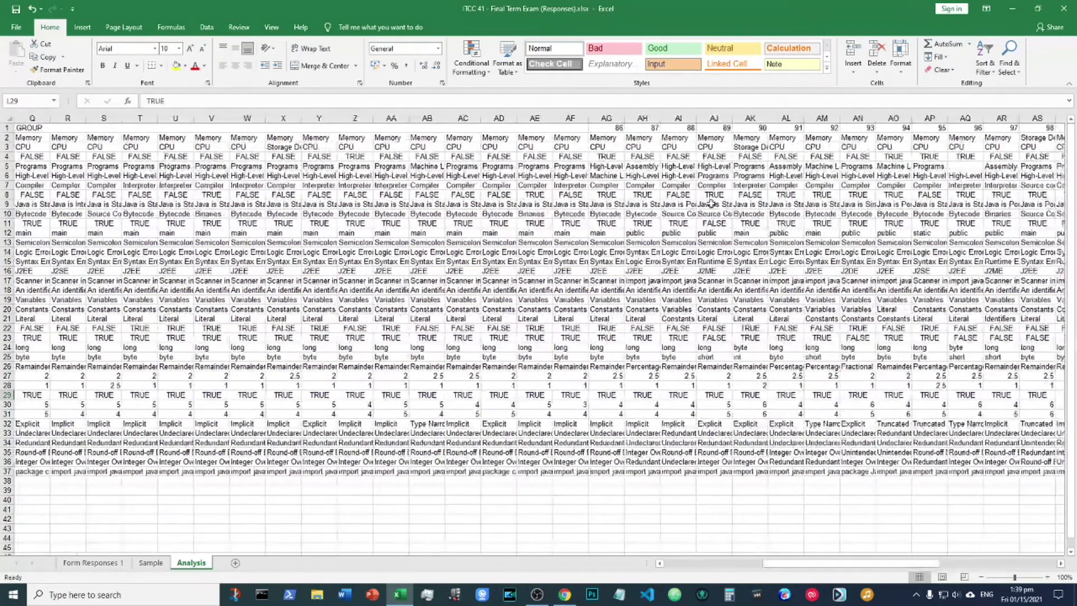
left_click_drag(612, 128, 999, 128)
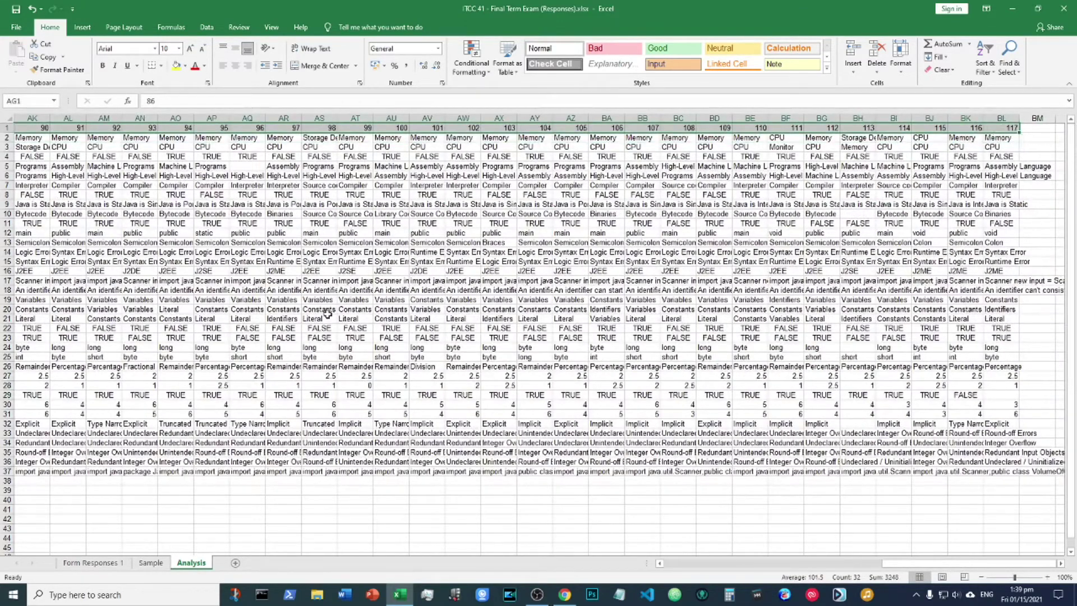
left_click(324, 66)
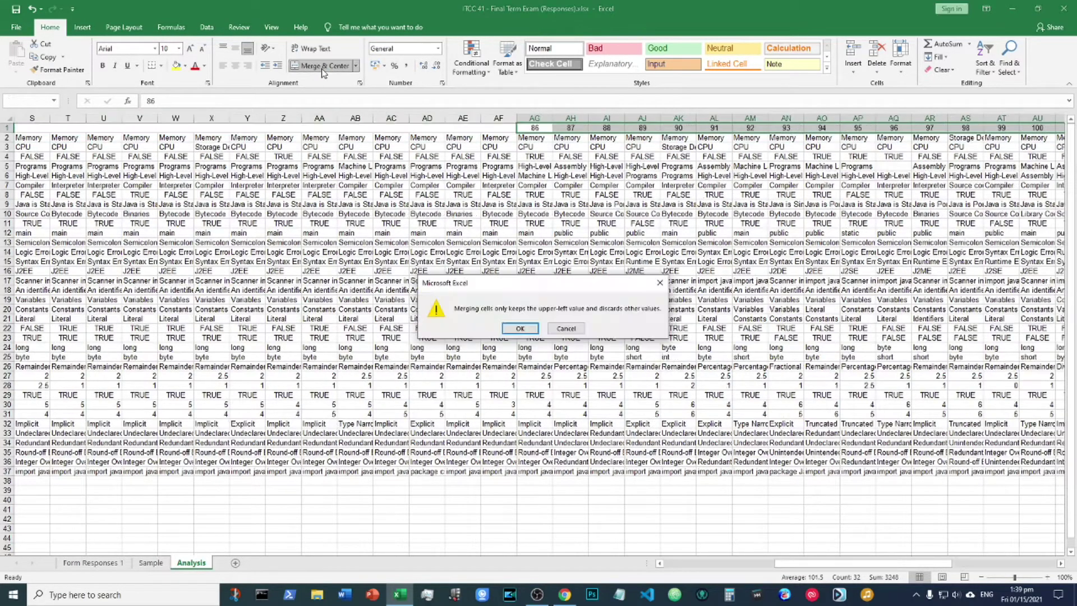
left_click(519, 328)
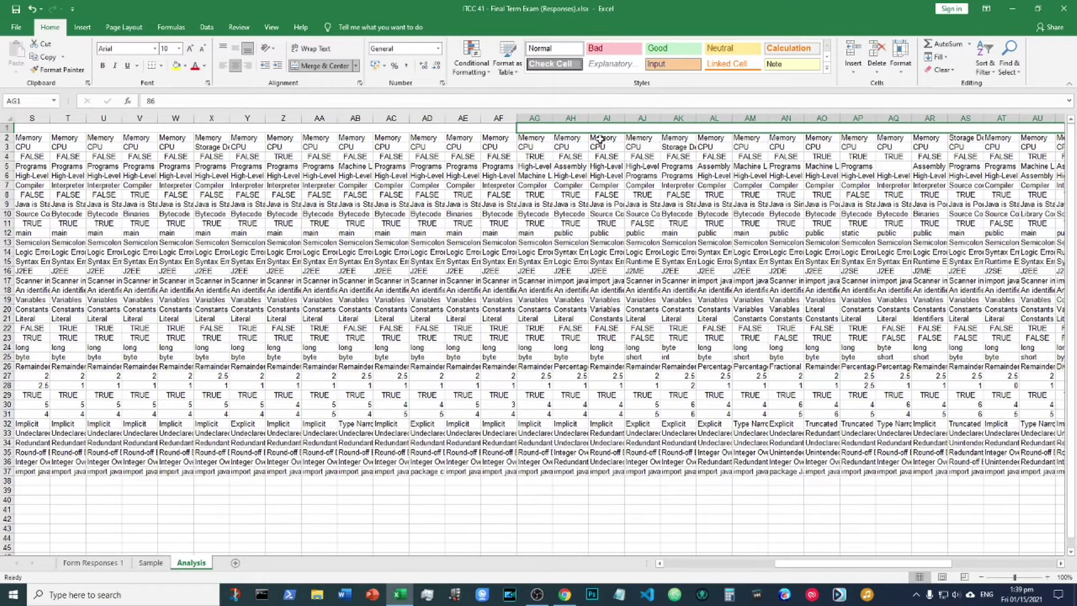
type("LOWER GROUP")
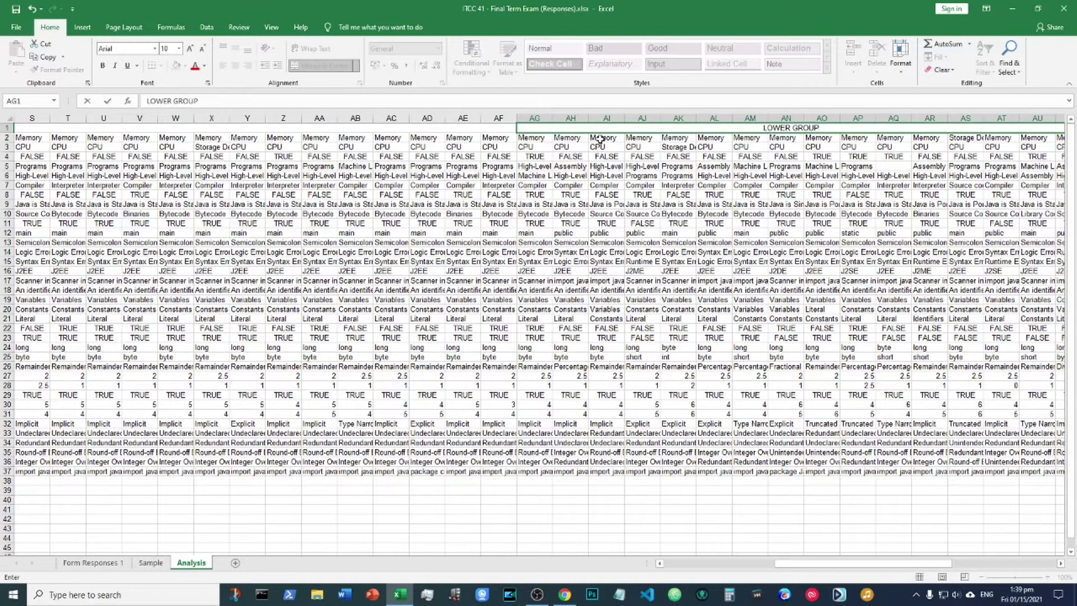
key("Return")
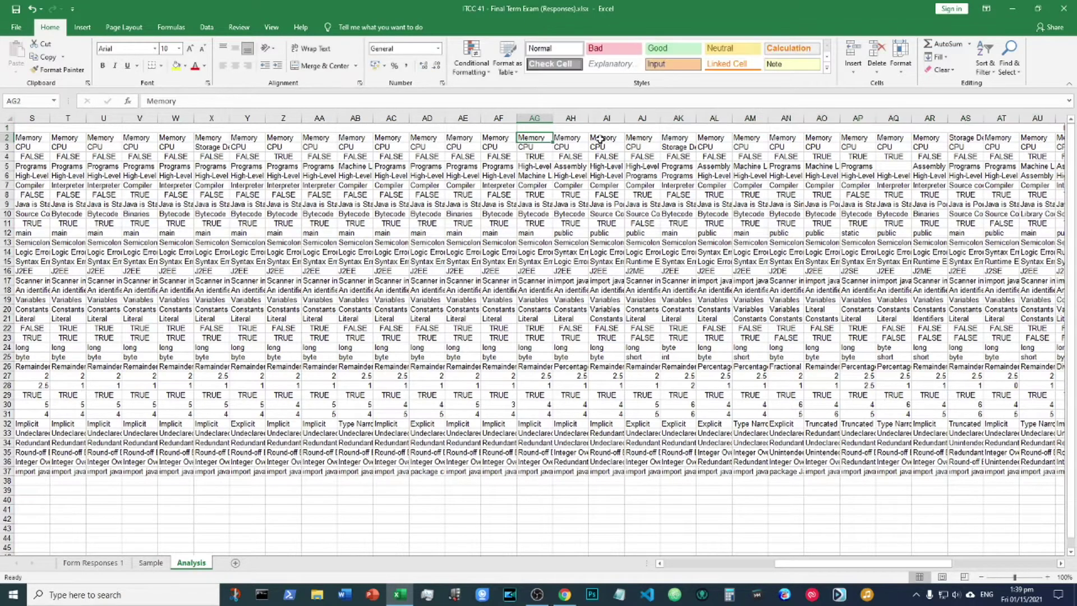
Narrow columns A through BL uniformly so that both groups fit on the screen.
left_click_drag(783, 568, 706, 567)
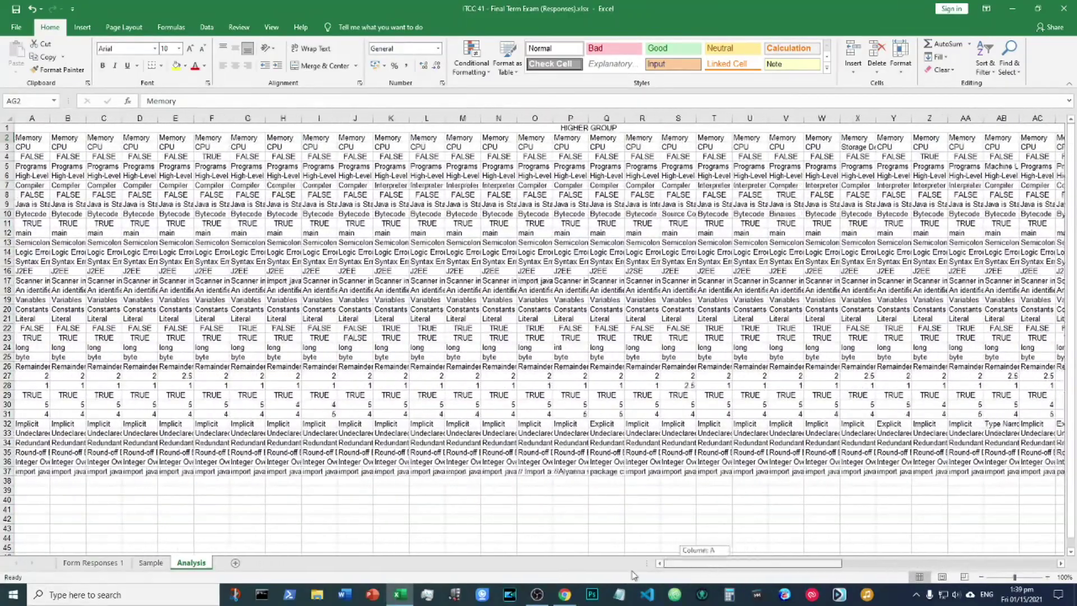
left_click(226, 175)
left_click(357, 186)
left_click(379, 176)
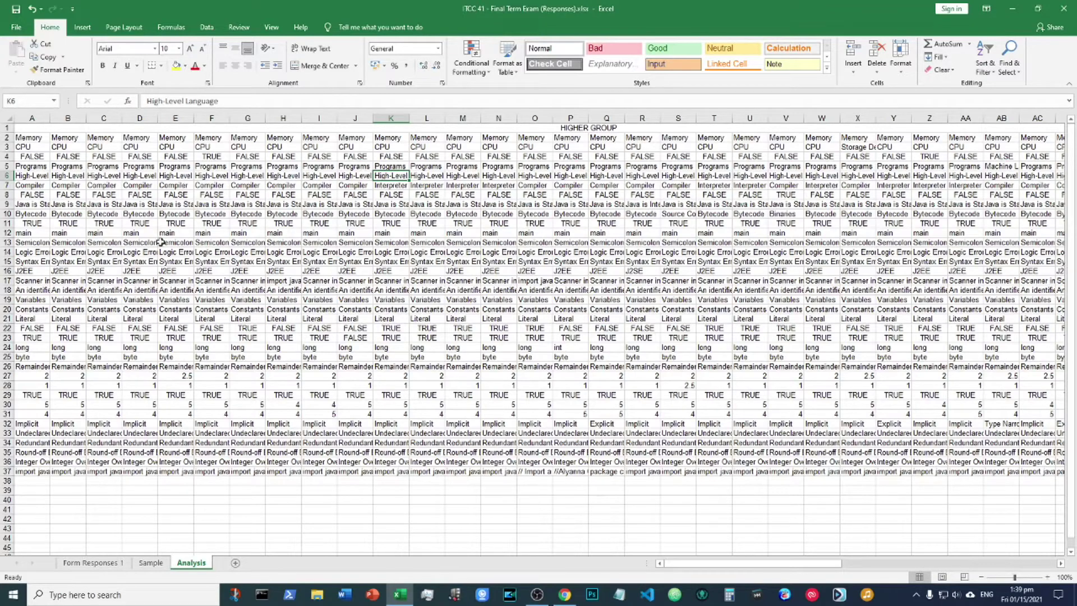
left_click_drag(32, 118, 1003, 119)
left_click_drag(910, 132, 996, 116)
left_click_drag(866, 562, 622, 549)
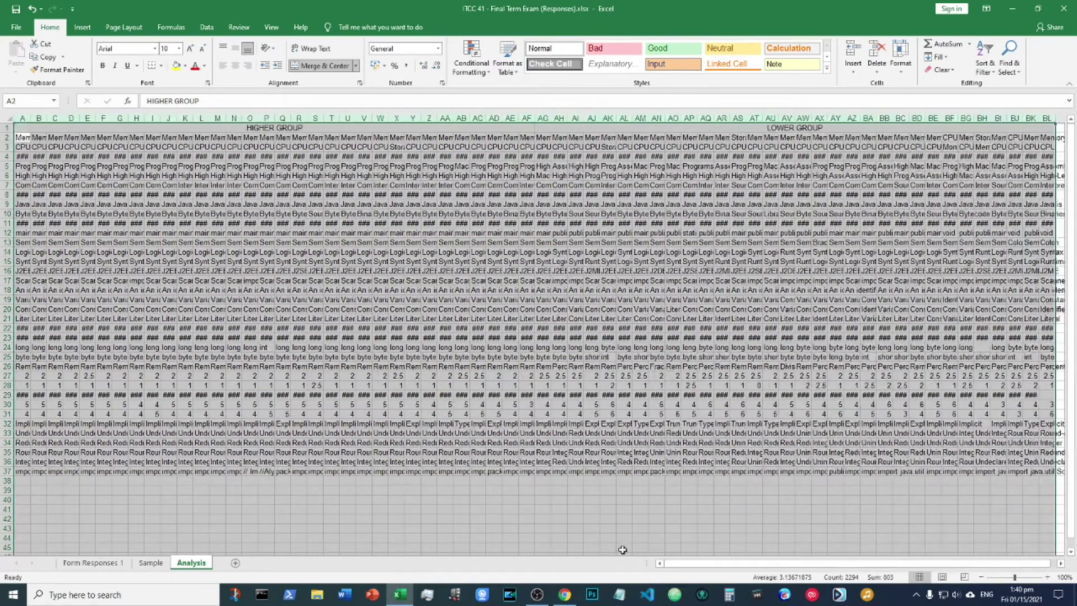
left_click(222, 254)
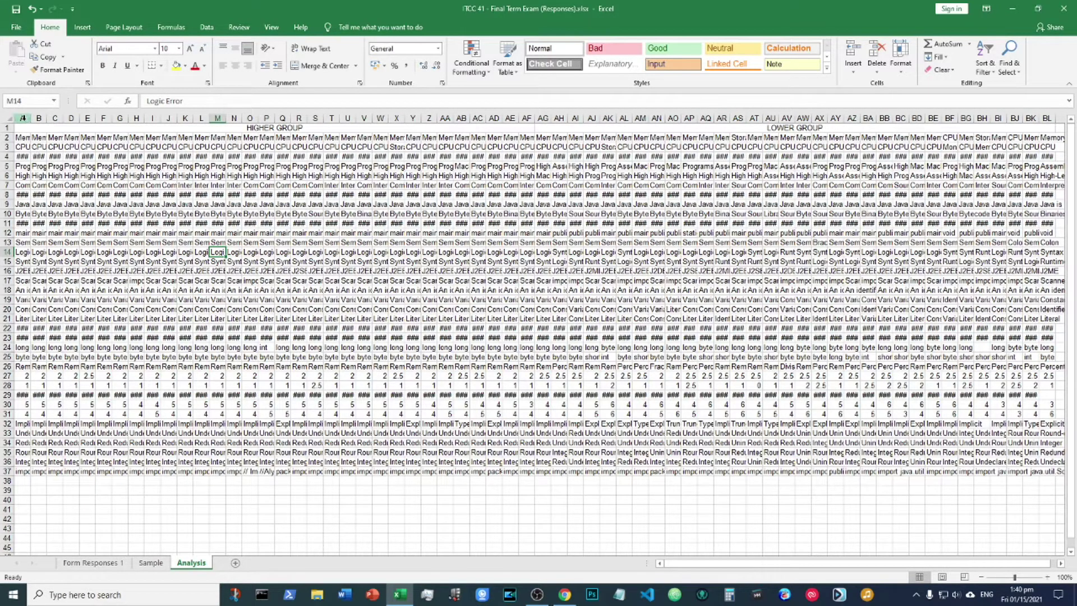
Insert a blank column before the HIGHER GROUP columns and head it ITEM in A1.
right_click(22, 118)
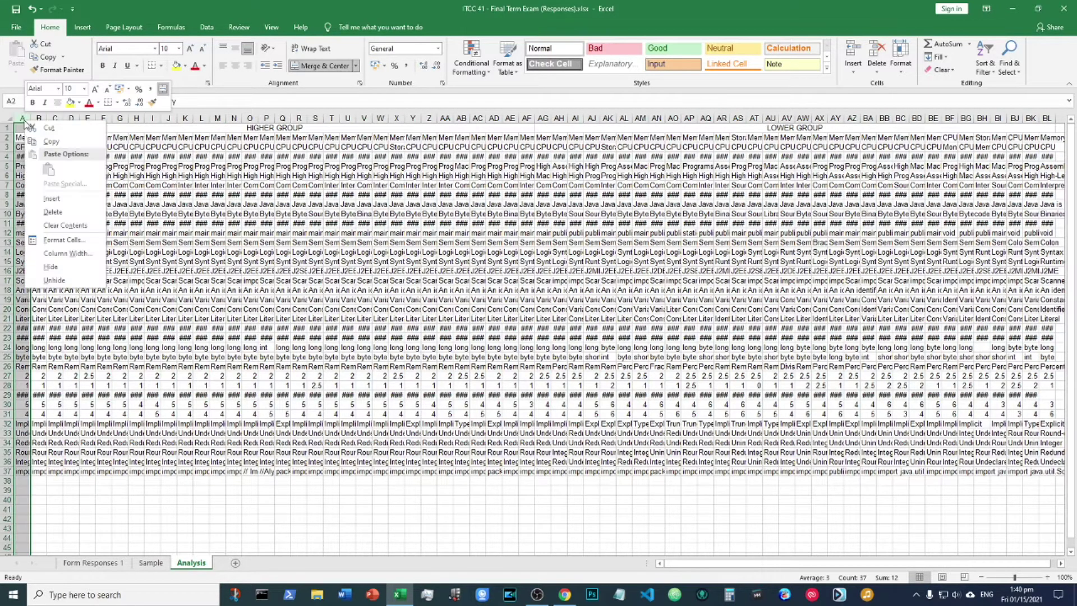
left_click(52, 200)
left_click(38, 288)
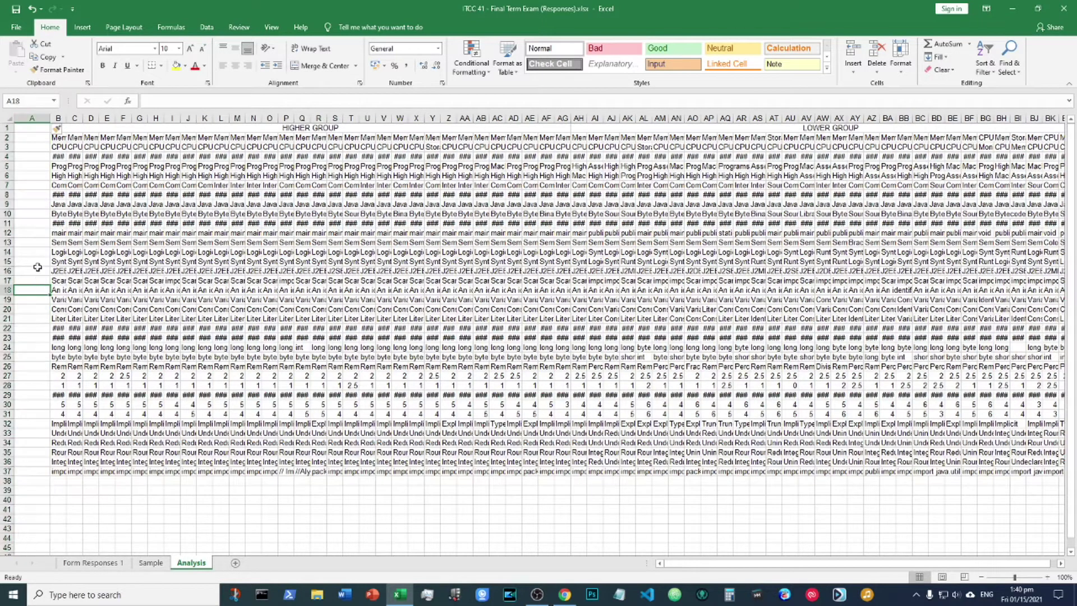
left_click(33, 128)
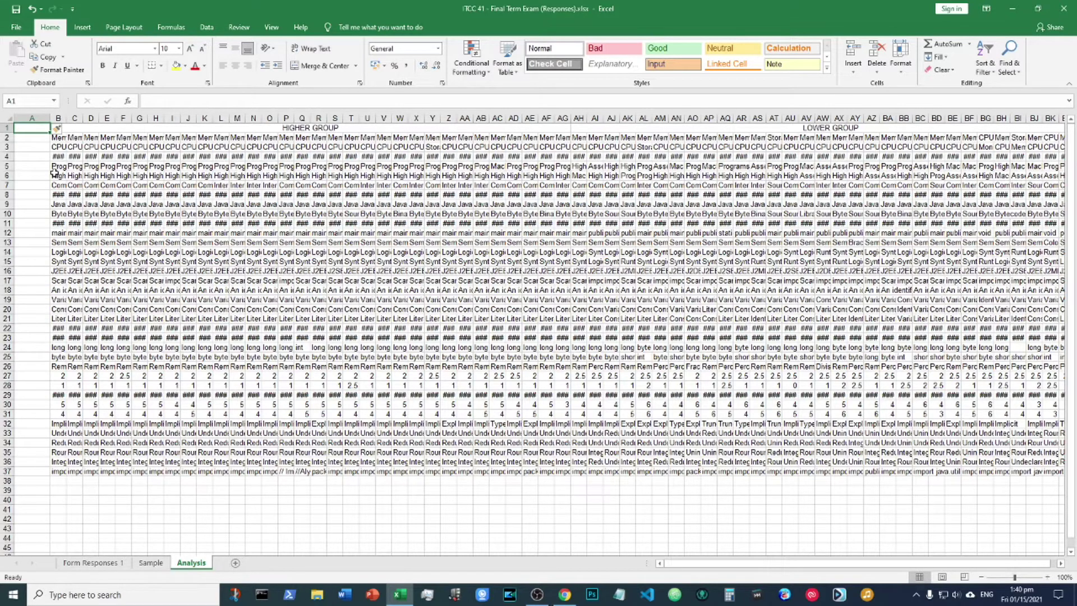
type("ITEM")
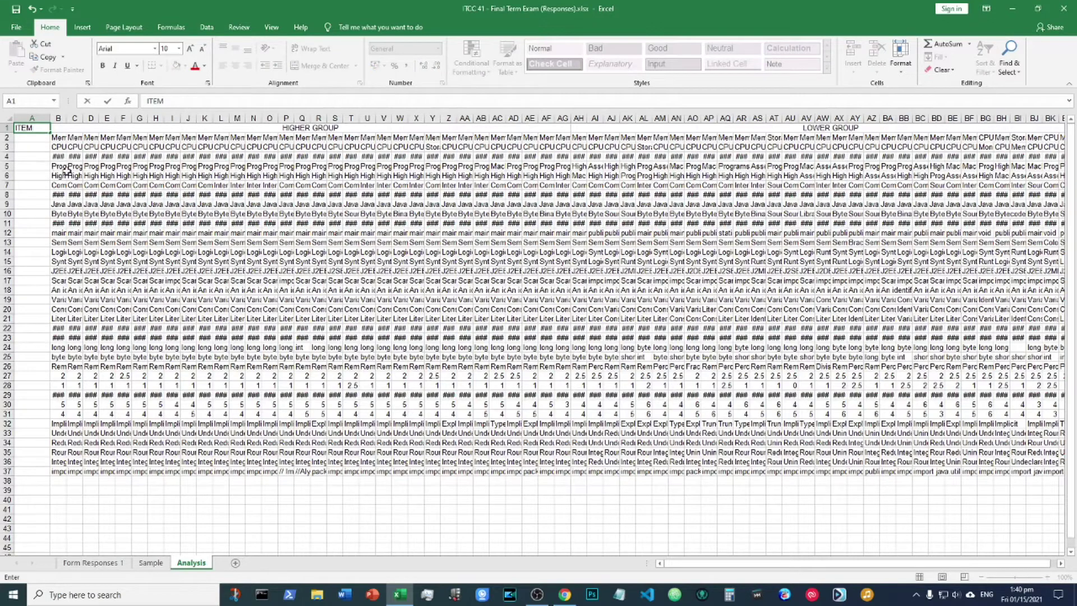
left_click(34, 137)
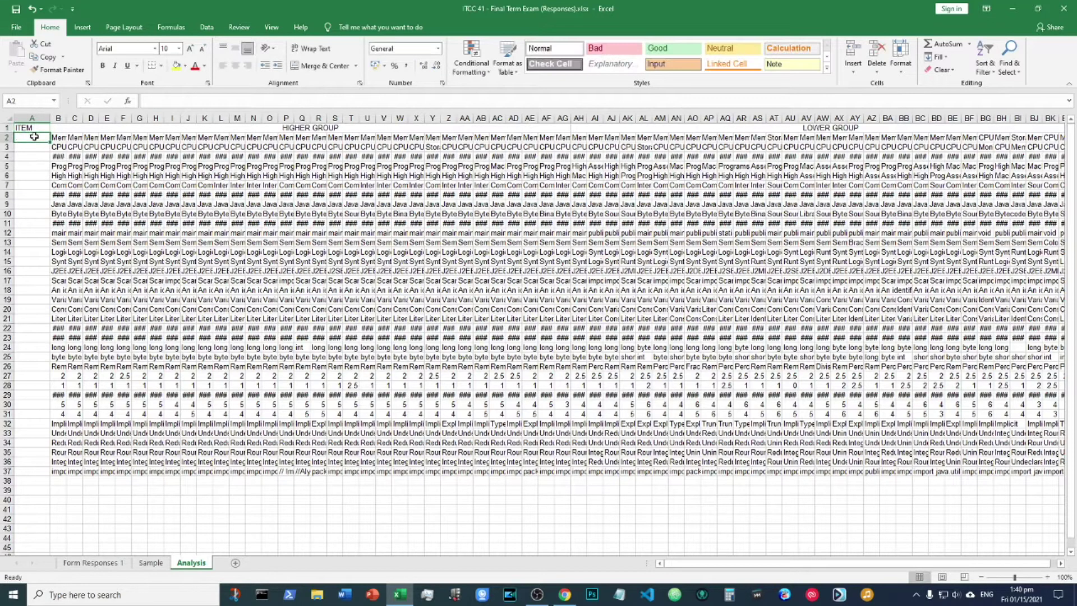
Enter 1 and 2 below the ITEM heading and fill the number series down to 36 in row 37.
type("1")
key("Return")
type("2")
left_click(39, 137)
left_click_drag(40, 137, 41, 146)
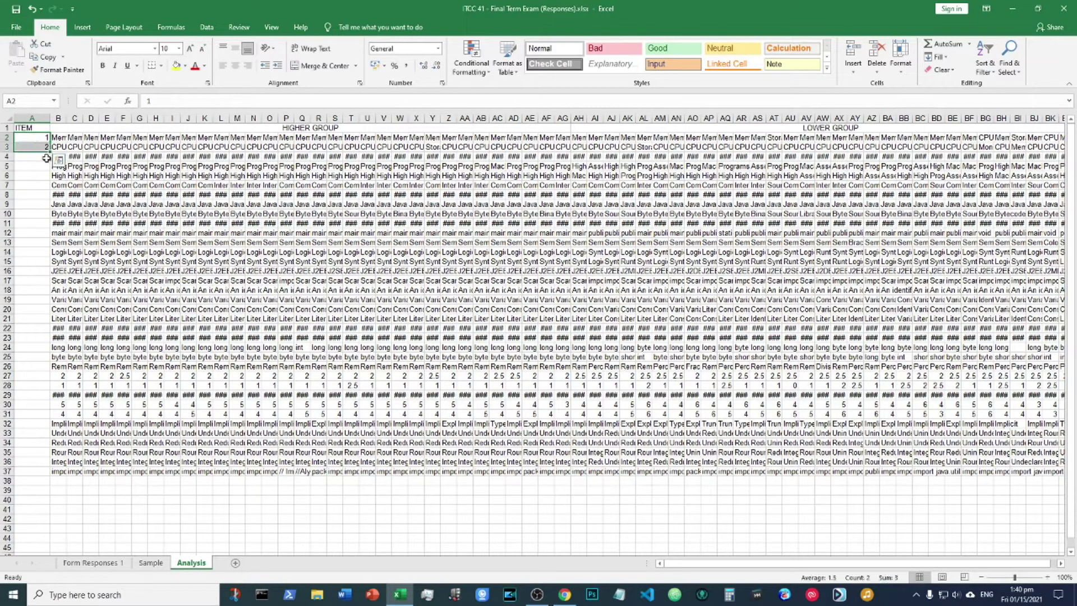
double_click(51, 151)
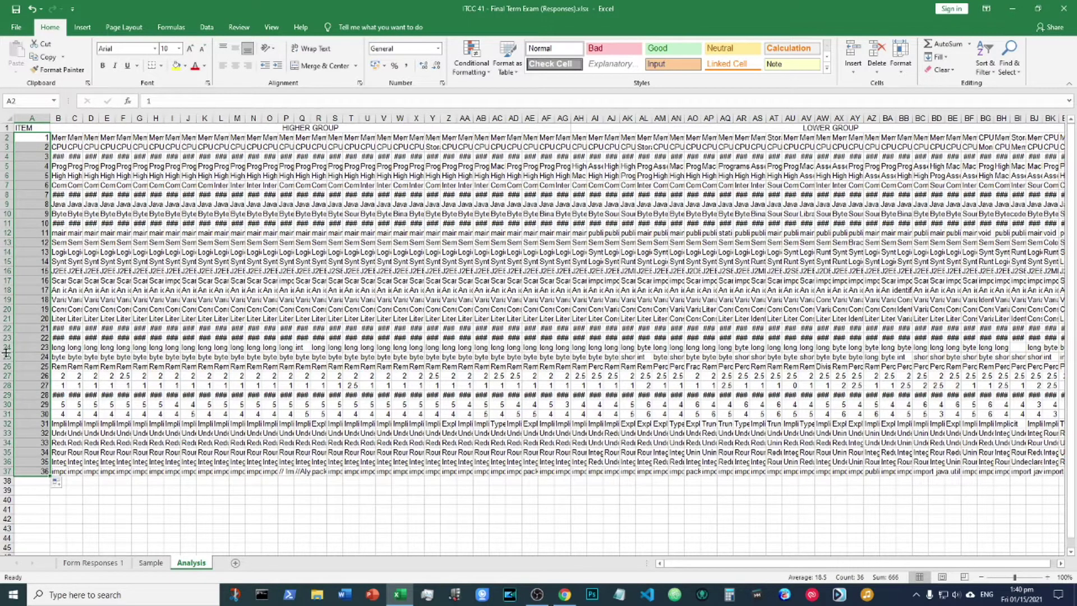
Remove the contents of row 37, item 36 with the pasted source code answers.
left_click(25, 341)
left_click(35, 499)
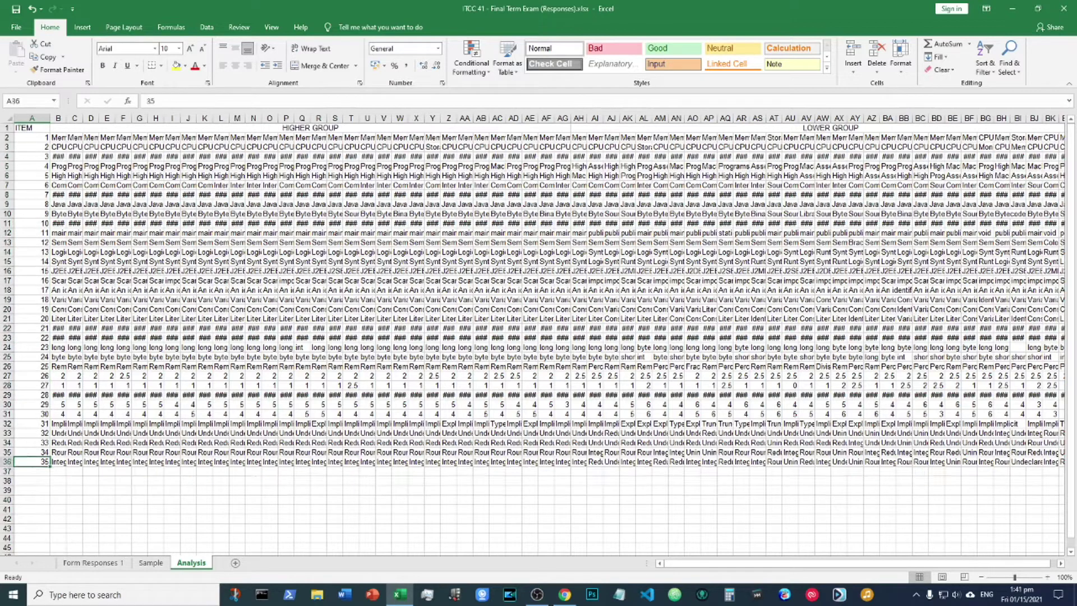
left_click(37, 139)
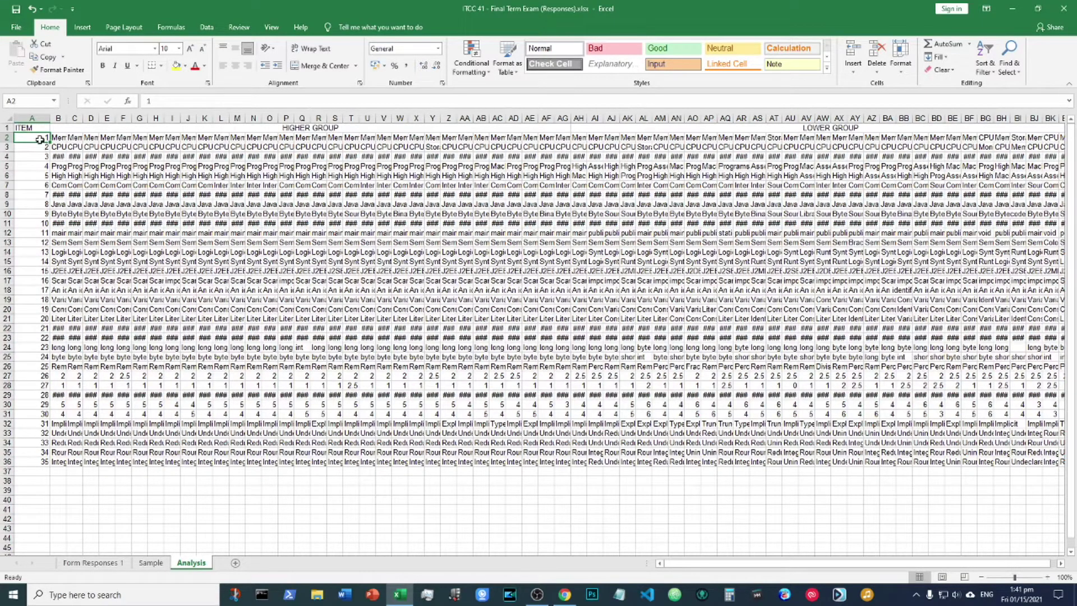
left_click(30, 453)
left_click(249, 492)
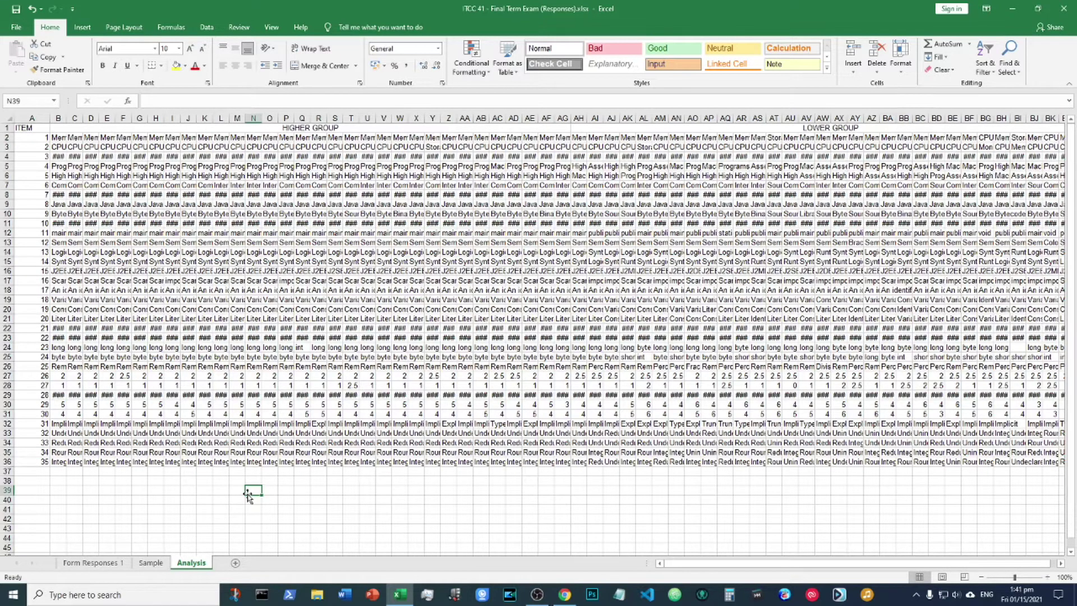
Insert a blank column between the ITEM column and the HIGHER GROUP columns.
left_click(90, 128)
left_click(824, 127)
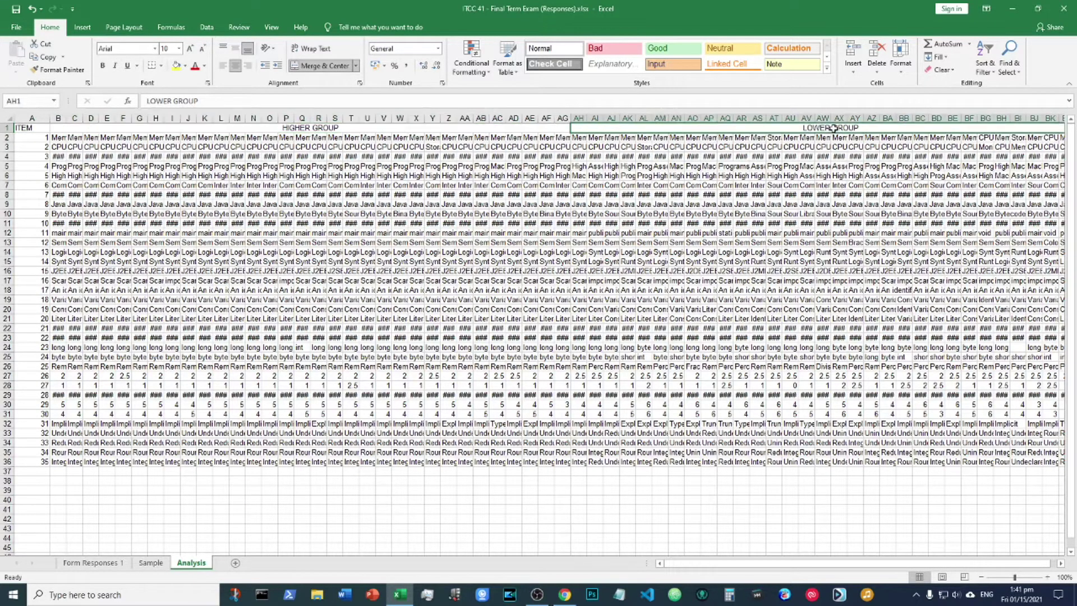
right_click(62, 116)
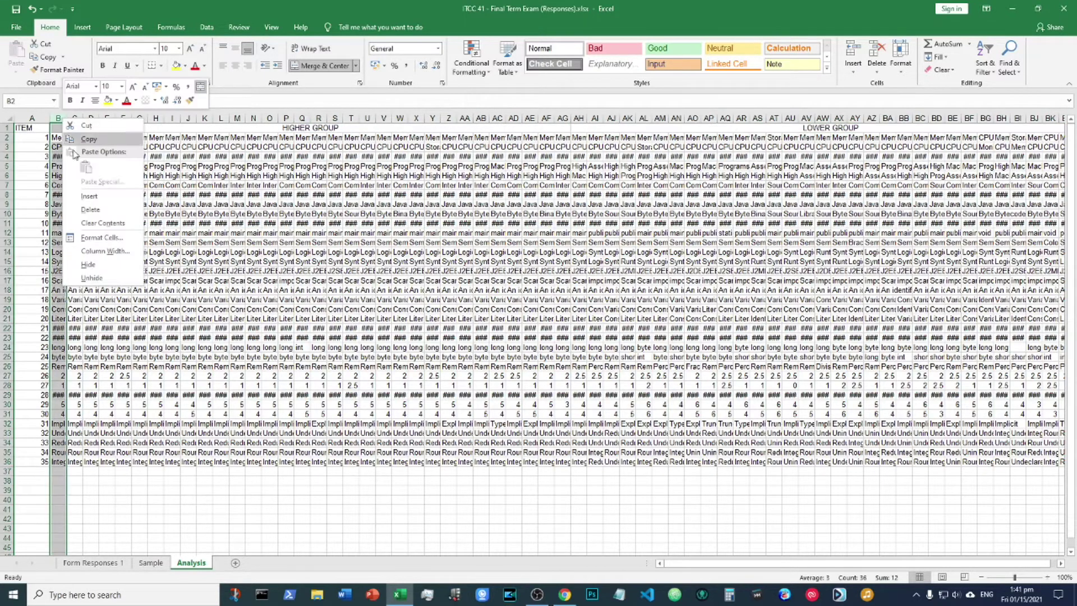
left_click(94, 200)
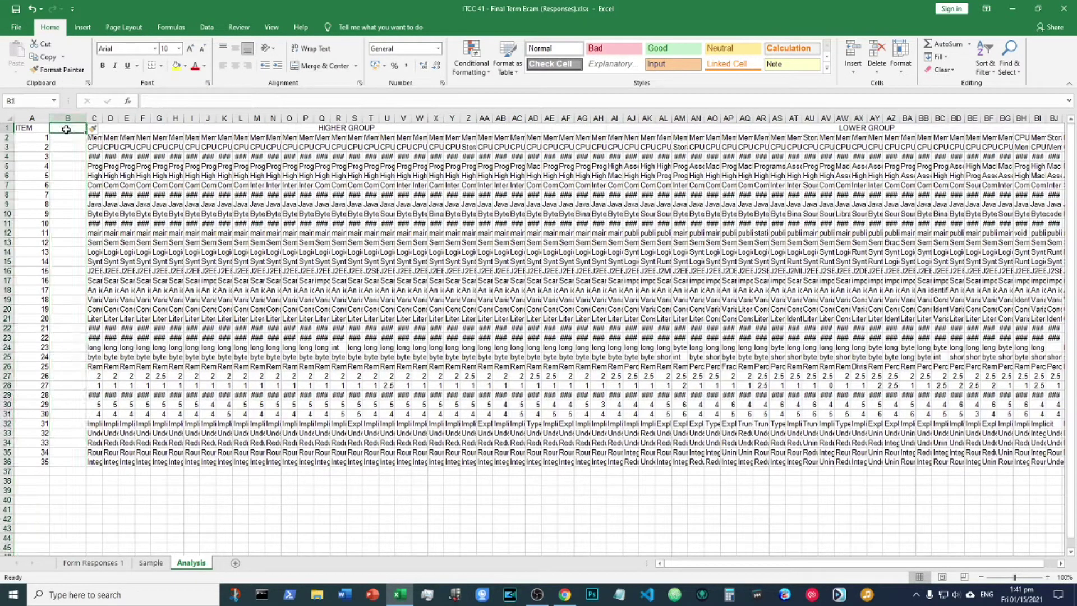
Enter ANSWER as the heading of the new column in B1.
type("COOREC")
key("BackSpace")
key("BackSpace")
key("BackSpace")
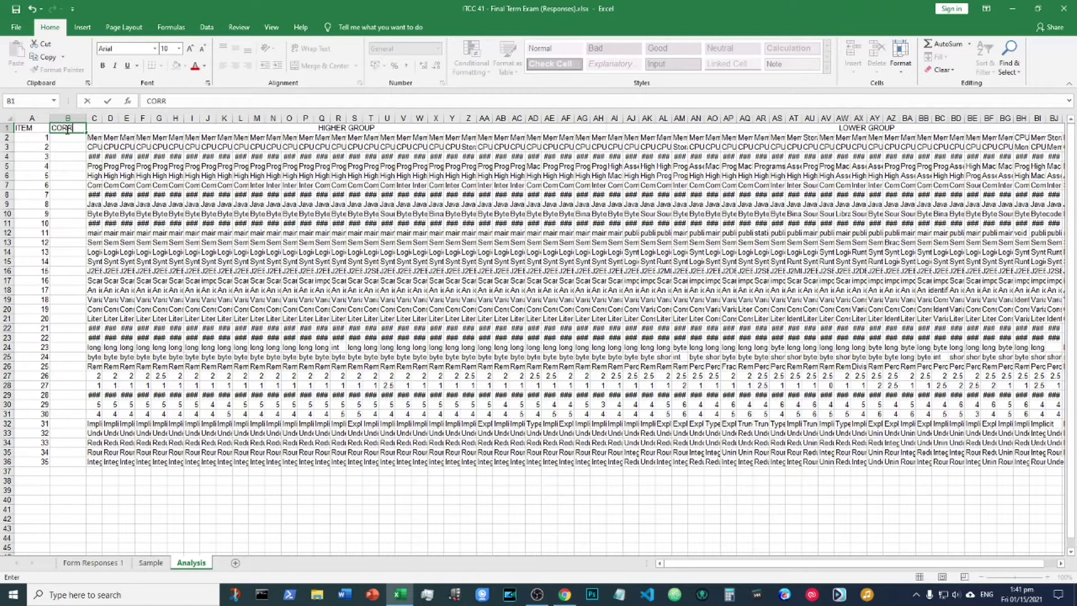
key("BackSpace")
key("BackSpace")
key("BackSpace")
type("ANSWE")
key("Return")
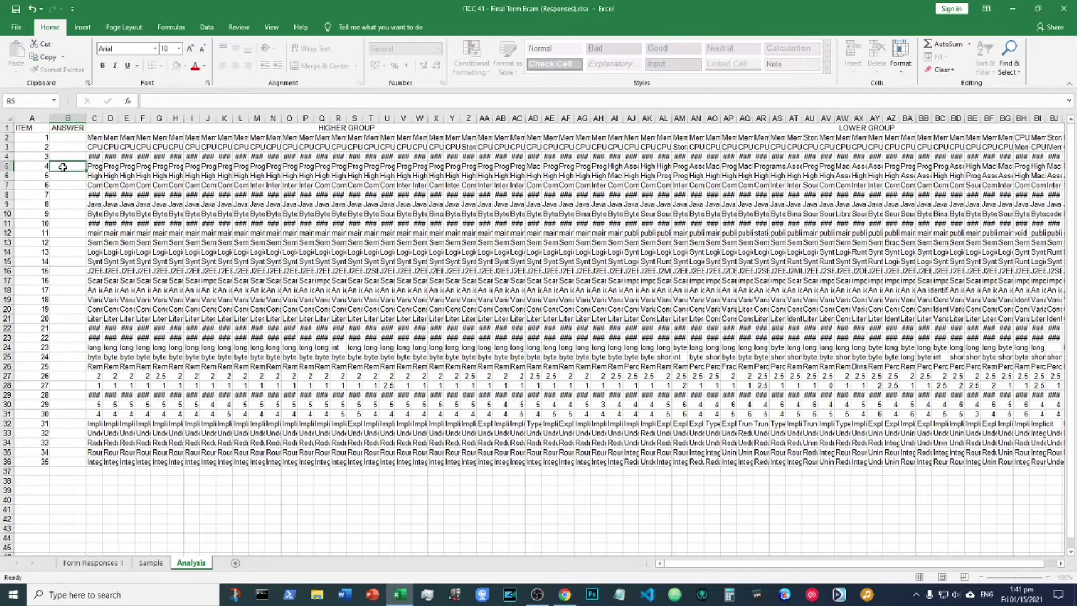
Copy the first higher-group student's responses in C2:C36 into the ANSWER column starting at B2.
left_click(94, 140)
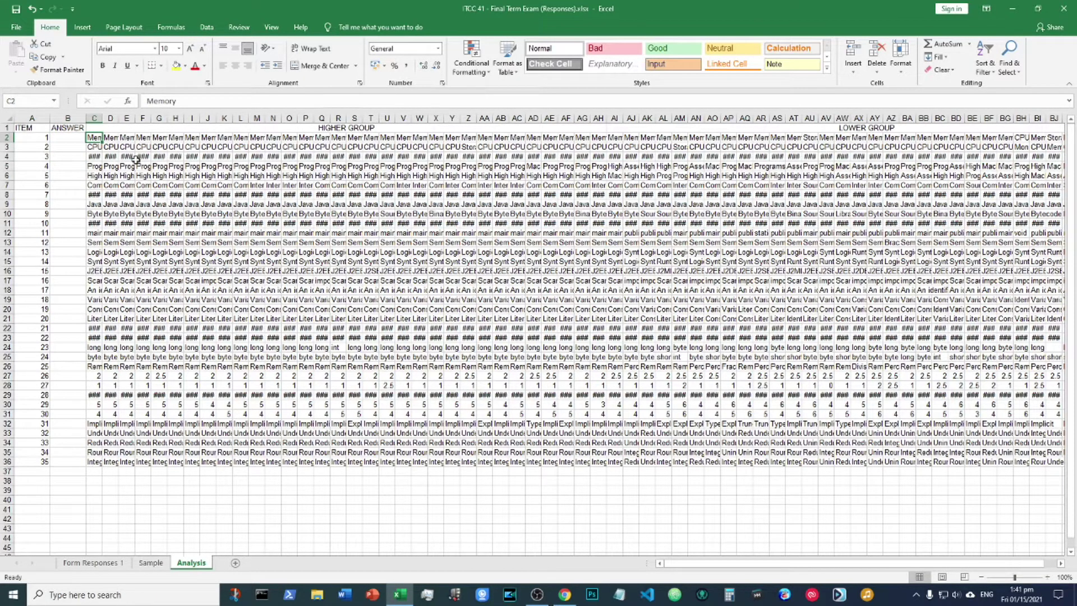
left_click(120, 564)
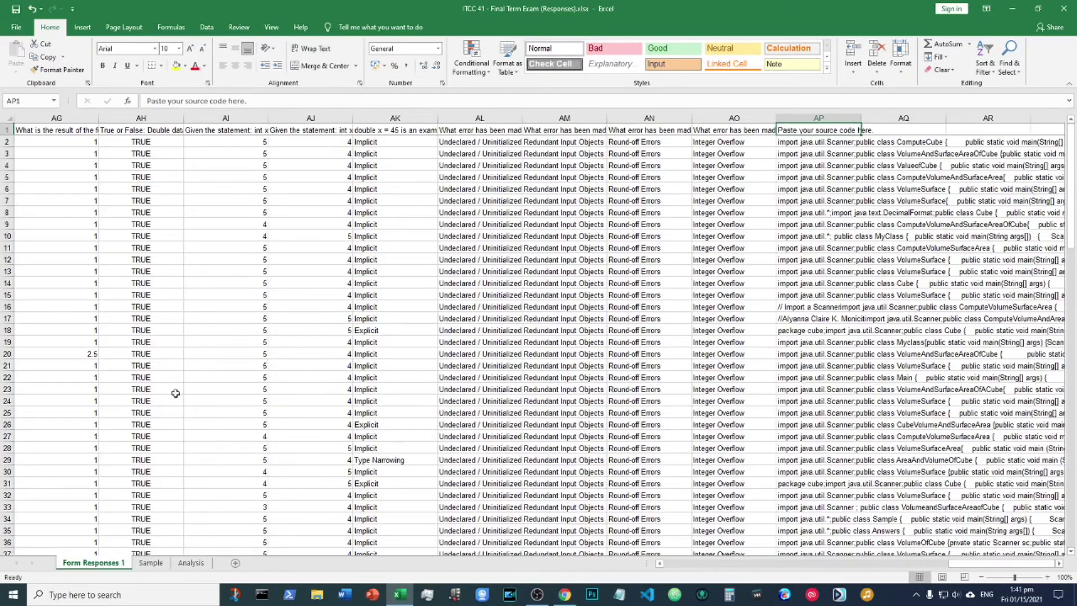
left_click_drag(1010, 563, 676, 585)
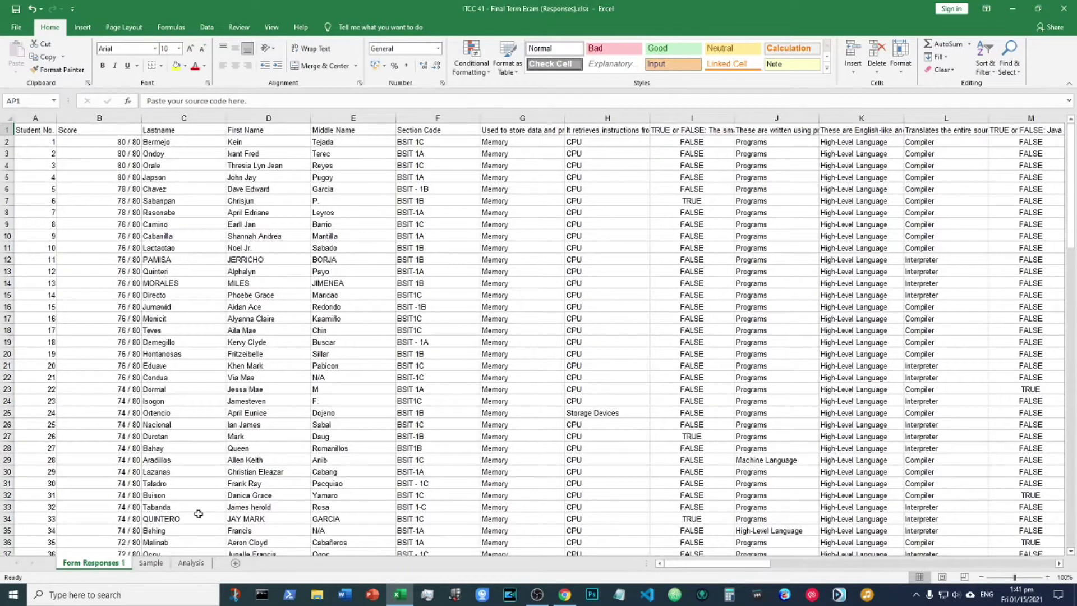
left_click(188, 563)
left_click_drag(93, 150, 95, 457)
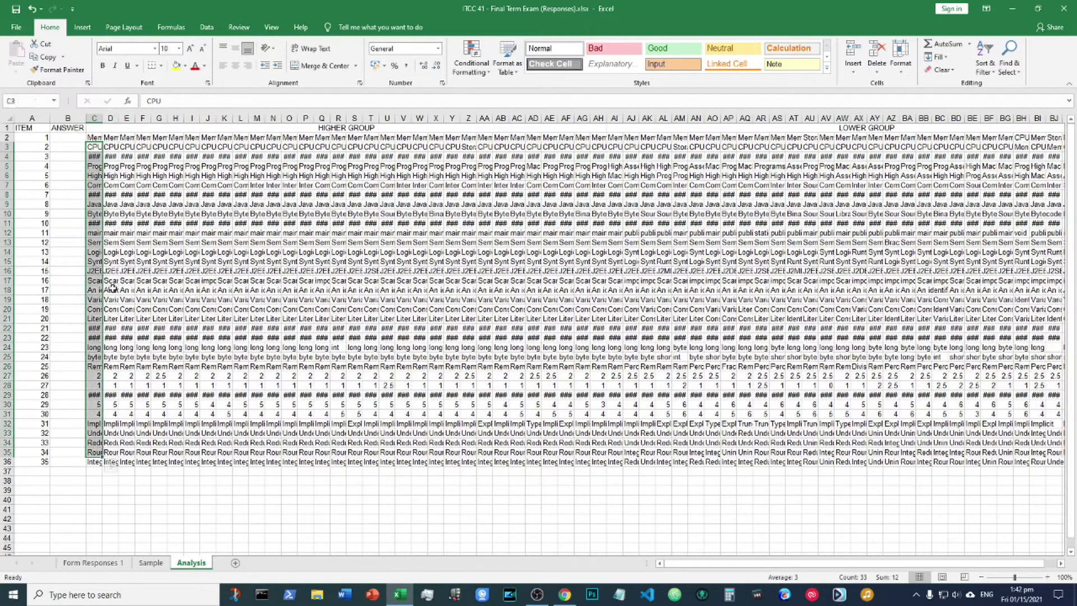
left_click_drag(95, 138, 97, 461)
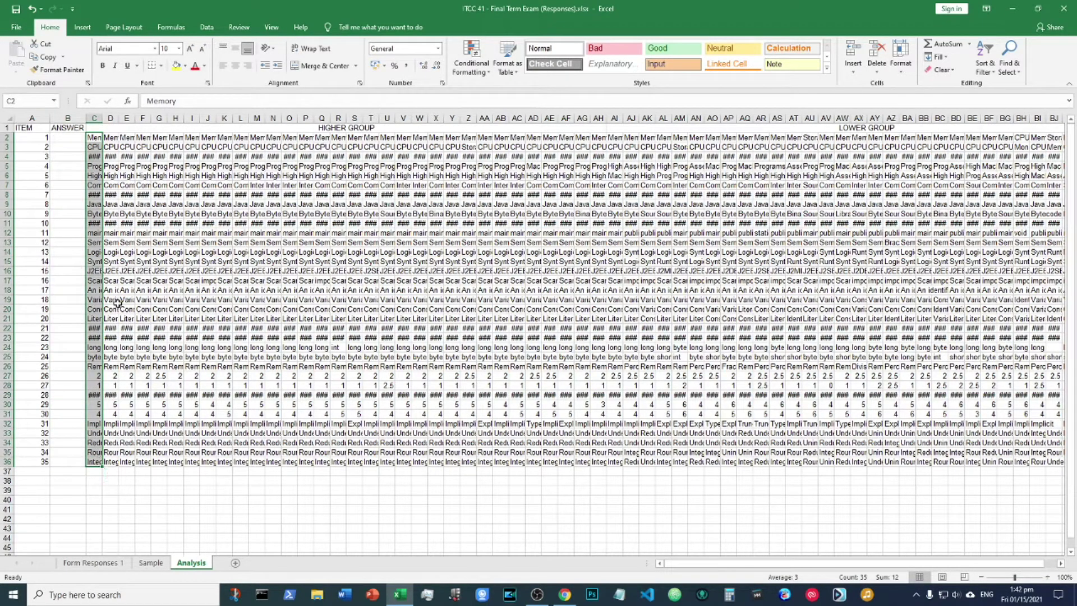
key("ctrl+c")
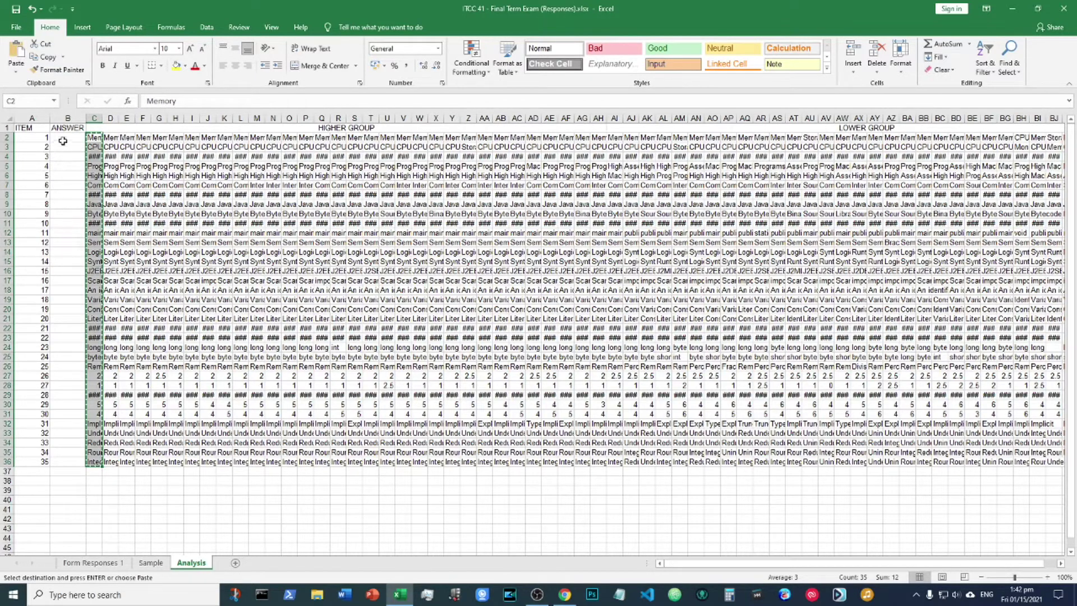
left_click(64, 138)
key("ctrl+v")
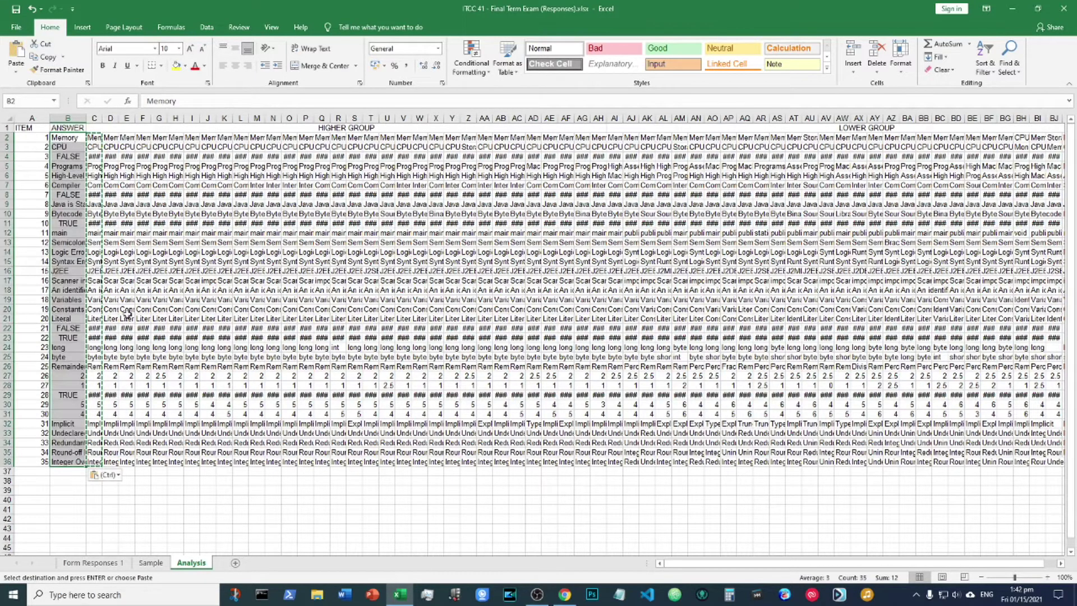
left_click(184, 504)
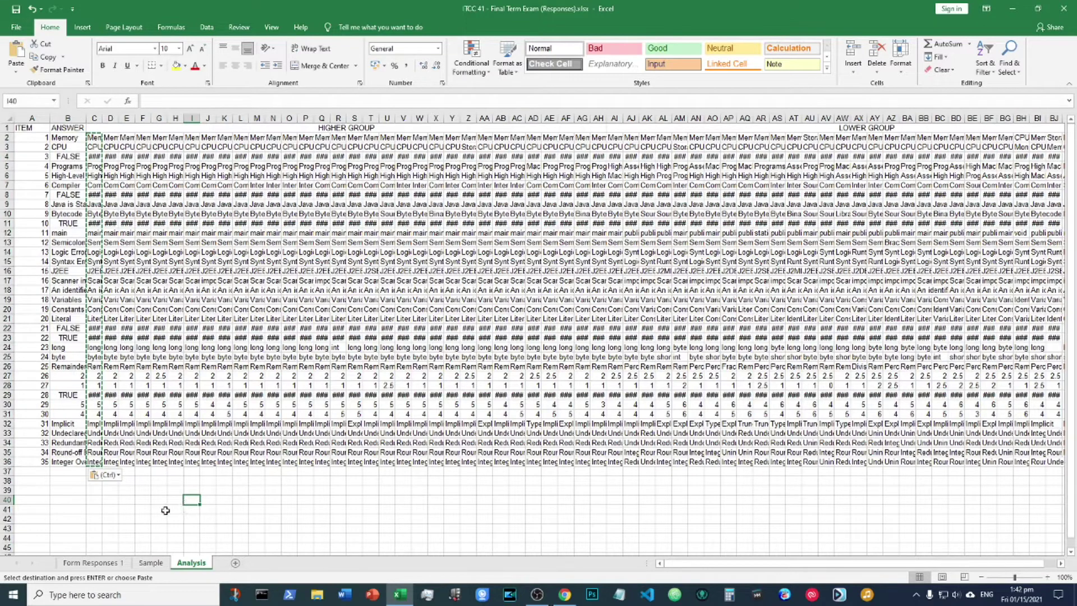
left_click(110, 510)
left_click(73, 518)
left_click(71, 500)
left_click(71, 483)
left_click(60, 493)
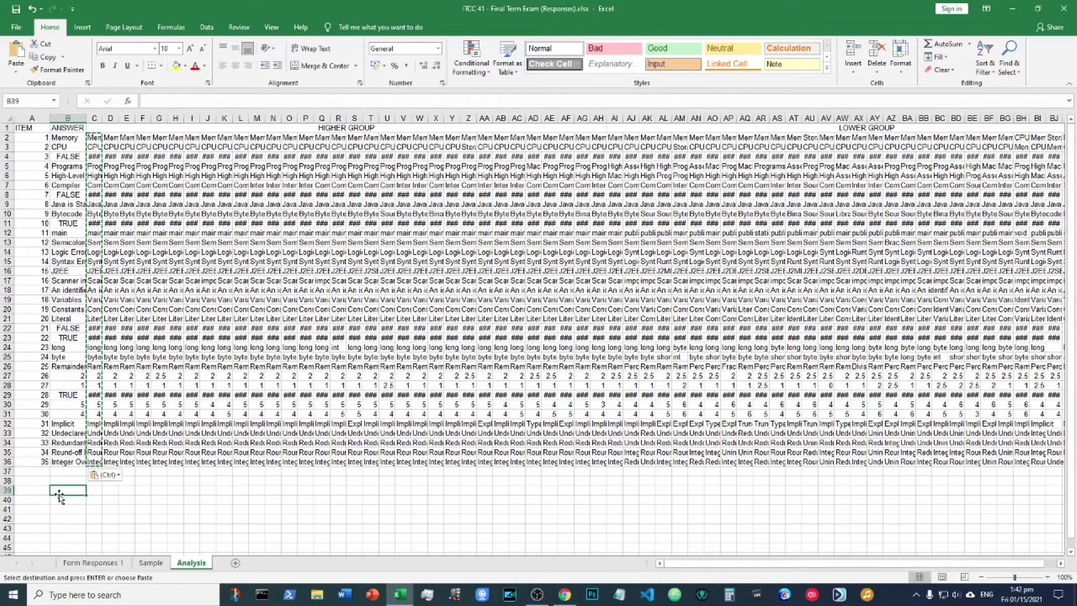
left_click(90, 139)
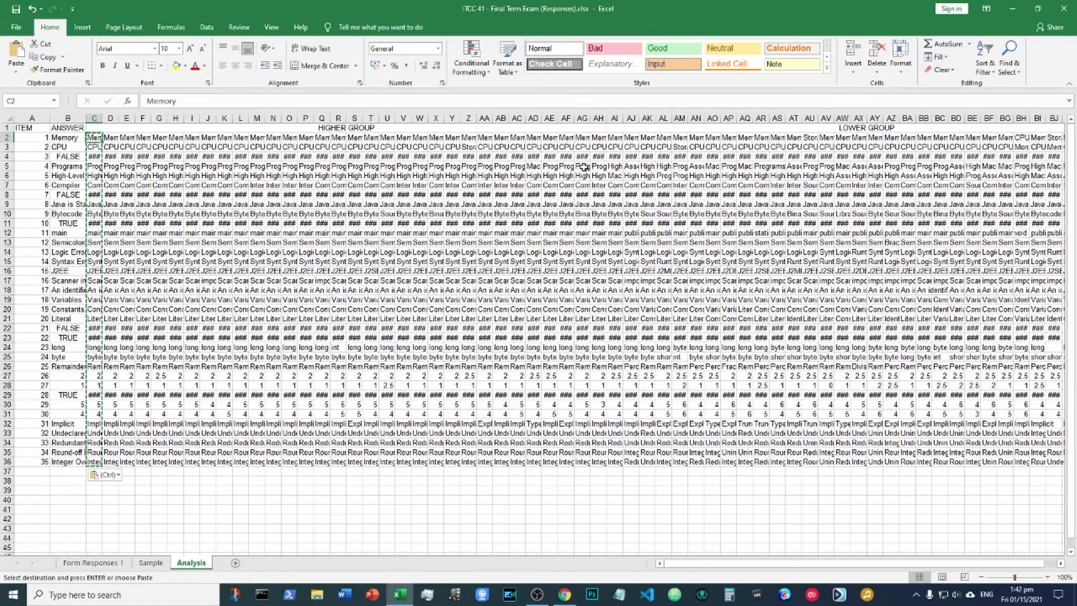
left_click(32, 481)
left_click(30, 496)
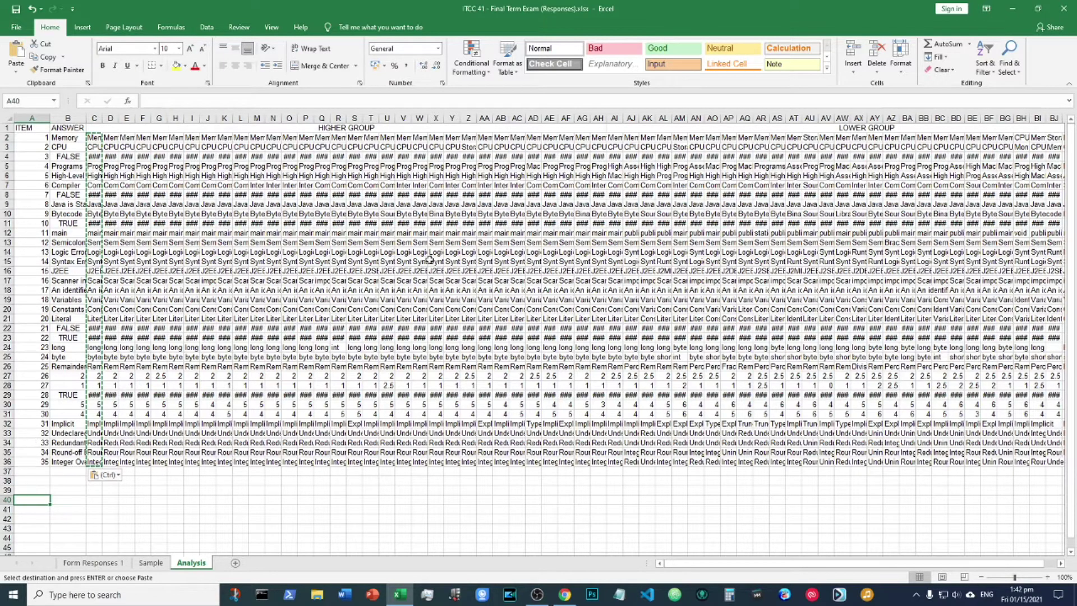
Enter ITEM in A39 as the heading of a second table below the responses.
left_click(41, 491)
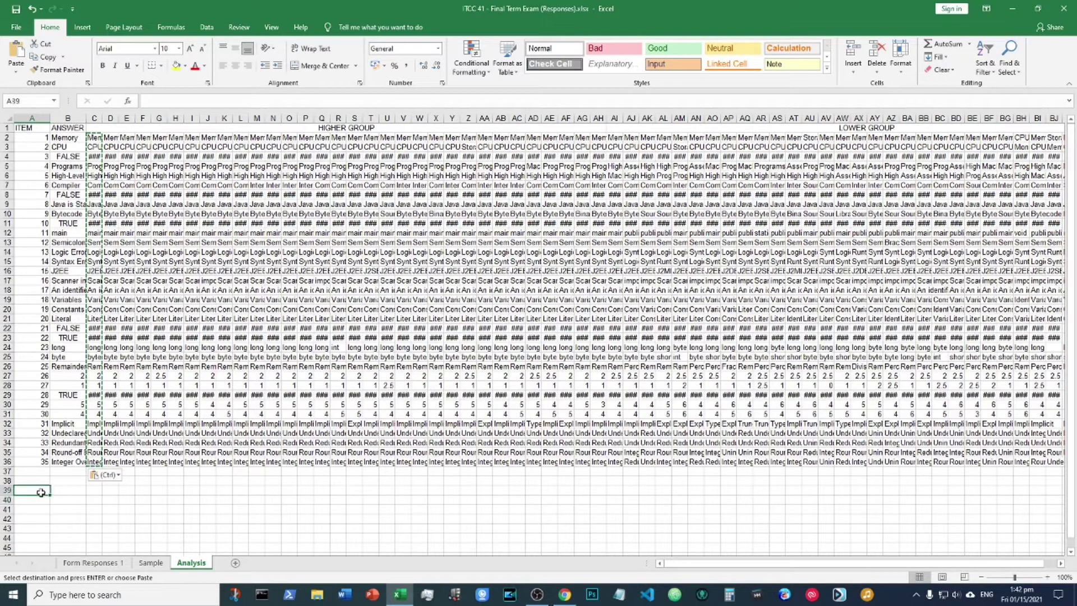
type("ITEM")
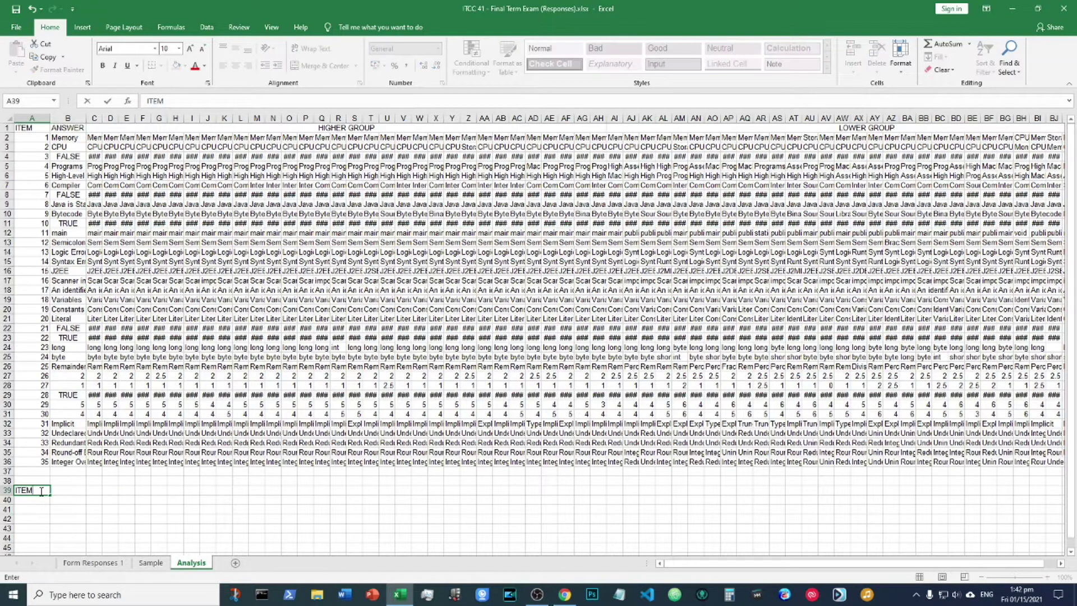
key("Return")
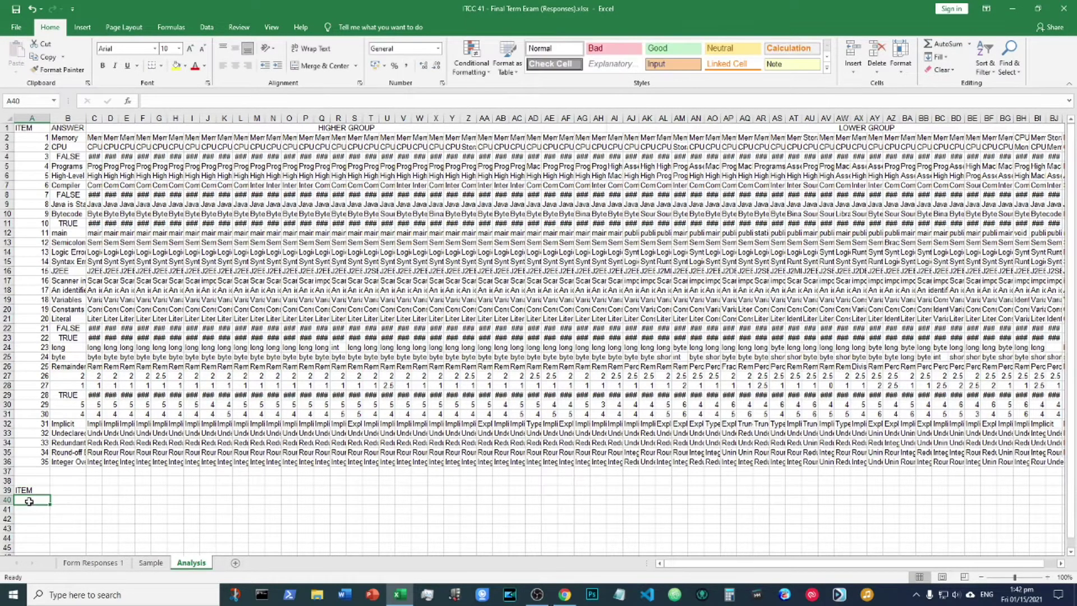
Enter 1 and 2 below the second ITEM heading and fill the number series down to 35.
type("1")
key("Return")
type("2")
key("Up")
left_click_drag(42, 502, 44, 510)
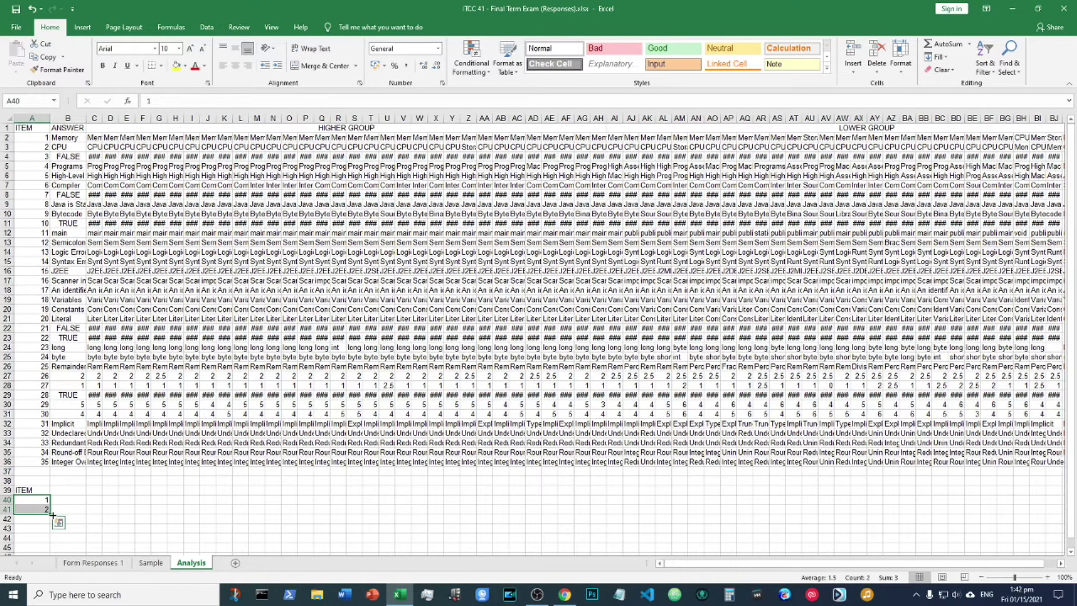
scroll(51, 518, "down", 4)
left_click_drag(53, 388, 37, 449)
scroll(129, 445, "up", 6)
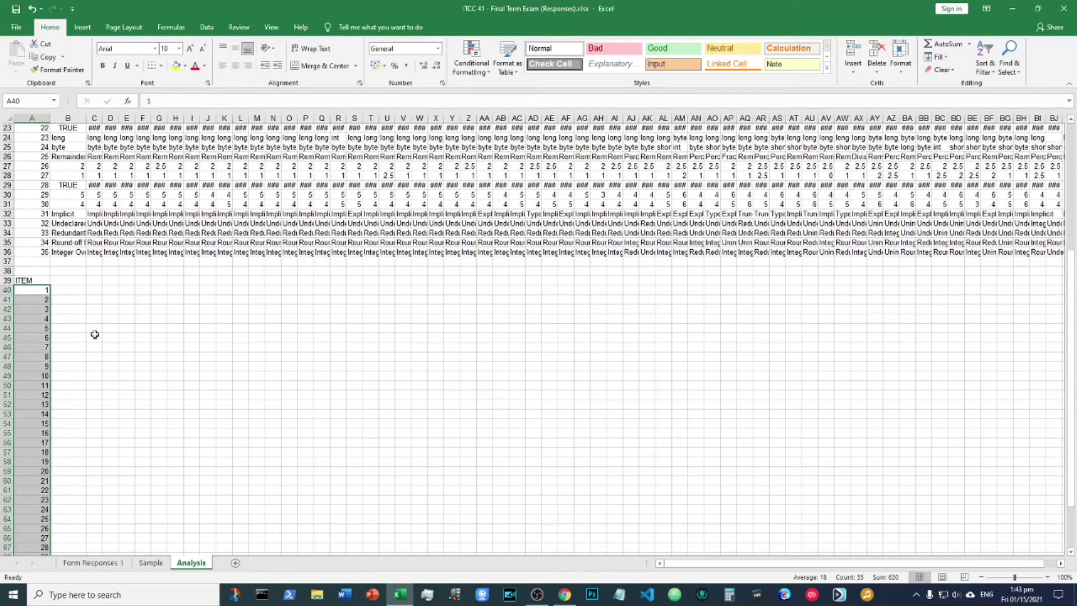
Narrow the ANSWER column to about the width of the response columns.
left_click(79, 283)
scroll(107, 344, "up", 7)
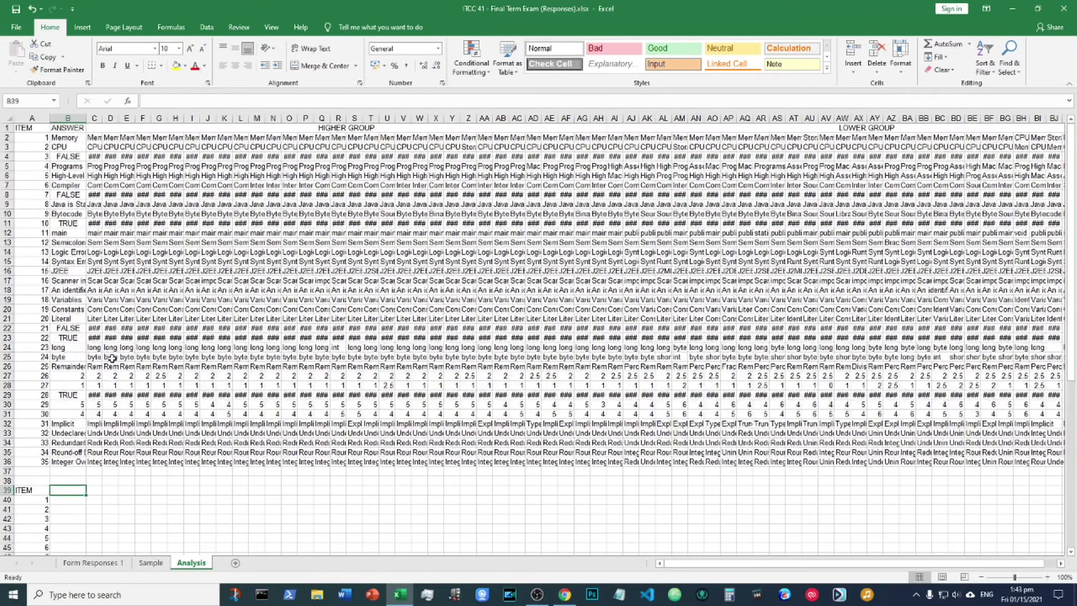
scroll(112, 358, "down", 4)
left_click_drag(88, 121, 67, 128)
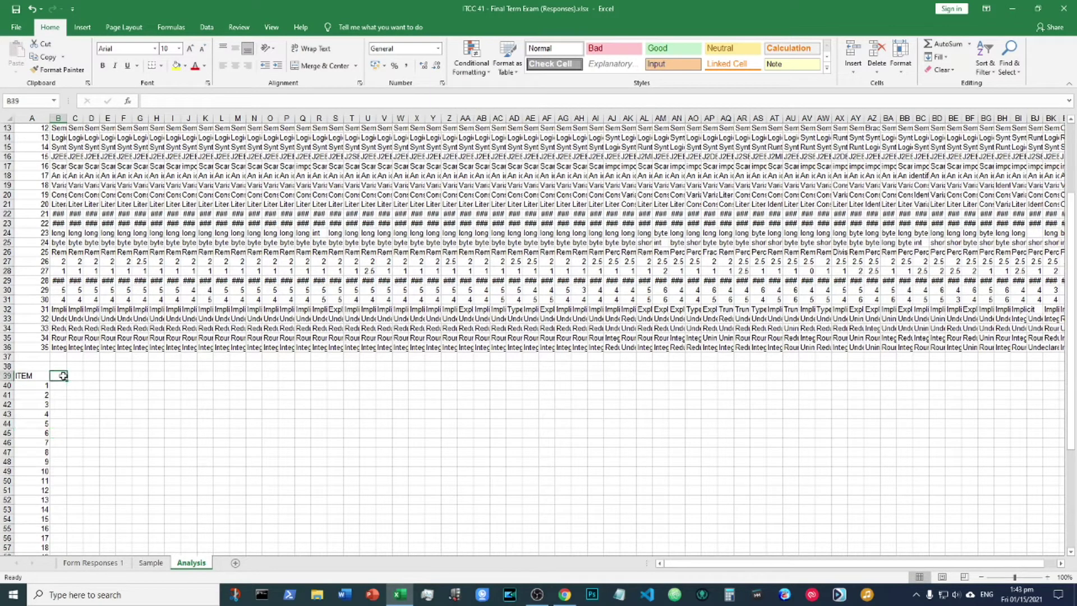
Merge and center B39:AG39 and enter HIGHER GROUP as its heading.
left_click_drag(62, 376, 561, 375)
scroll(562, 433, "up", 2)
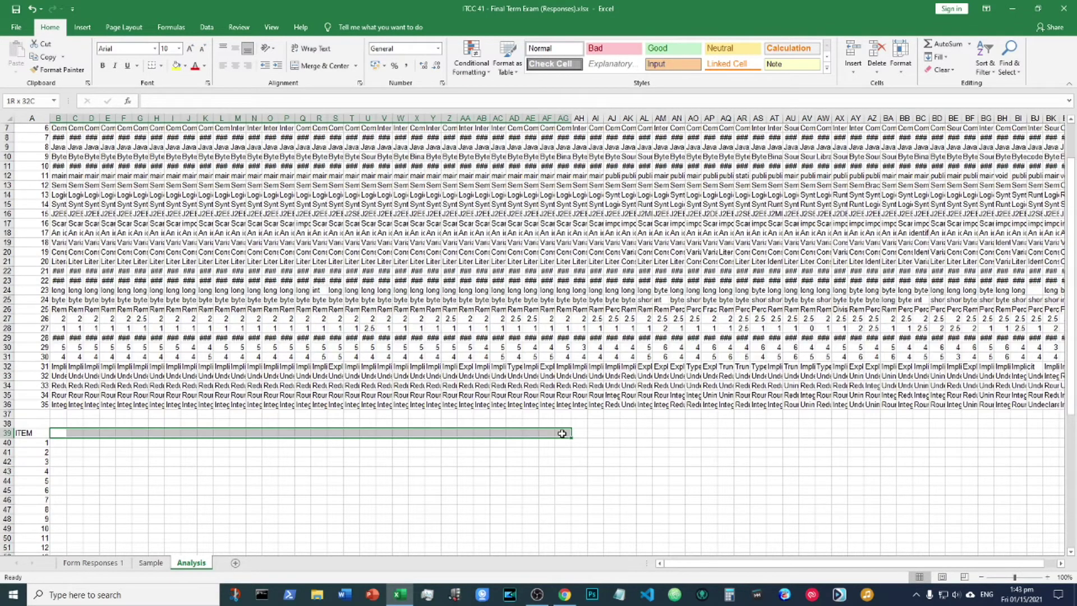
scroll(561, 433, "down", 3)
left_click(324, 65)
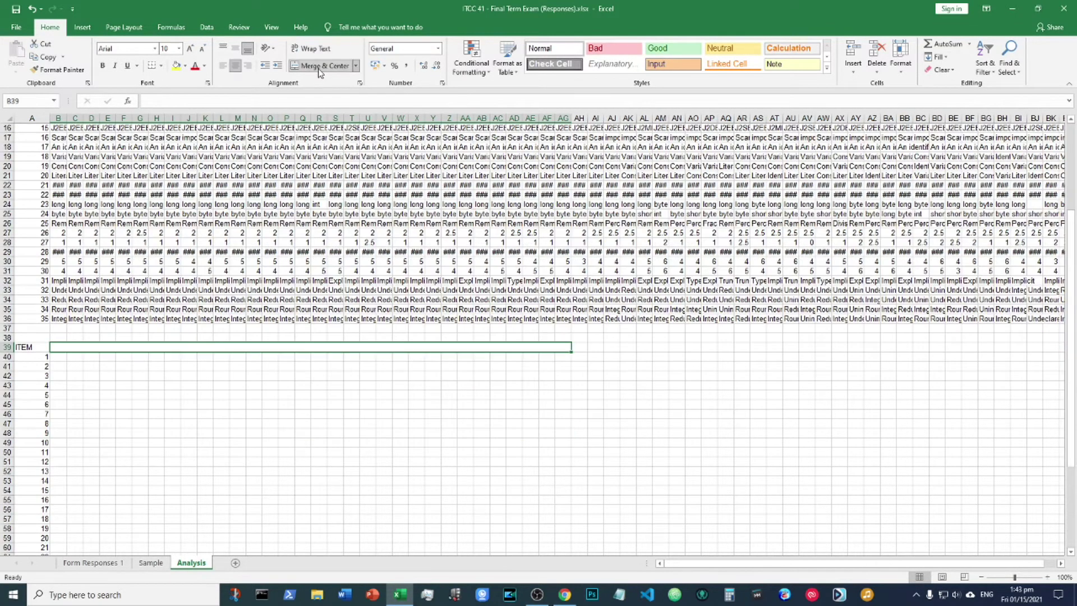
double_click(286, 348)
type("HIGHE")
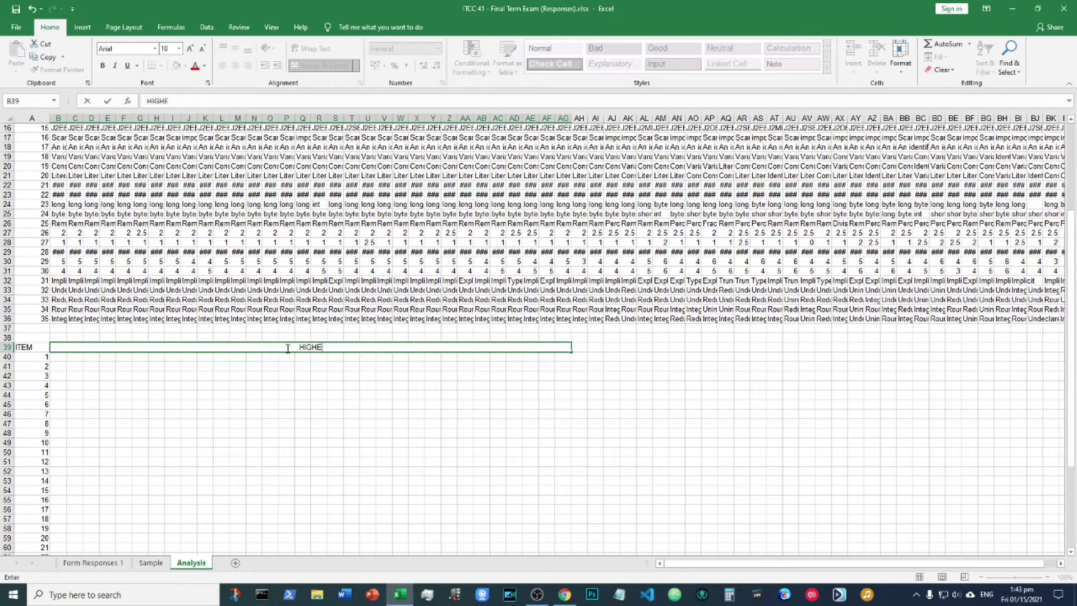
type("R GROUP")
Merge and center AH39:BM39 and enter LOWER GROUP as its heading.
left_click_drag(581, 347, 1025, 346)
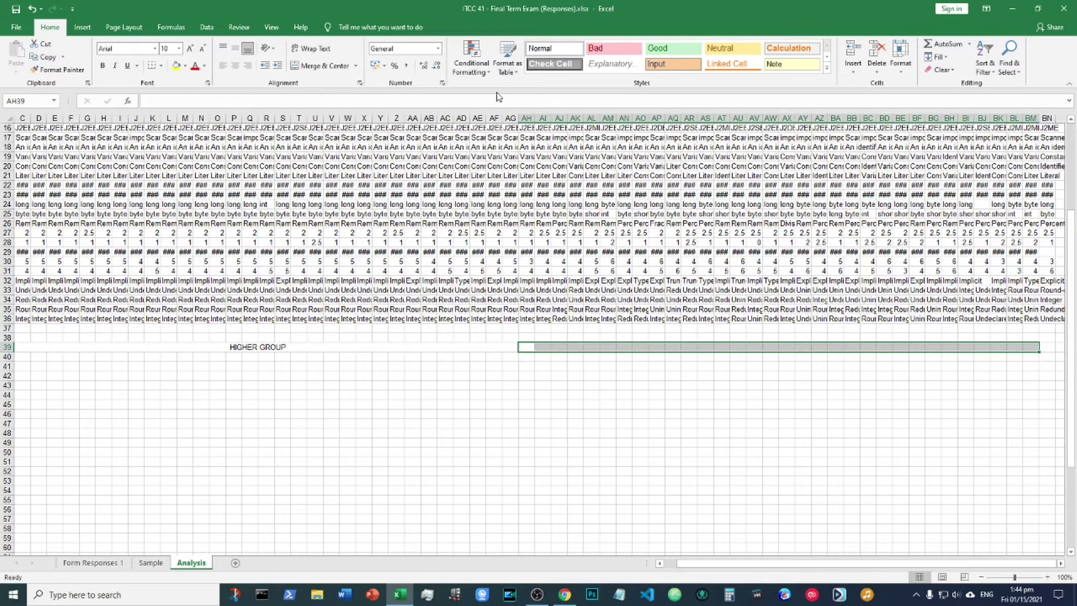
left_click(320, 66)
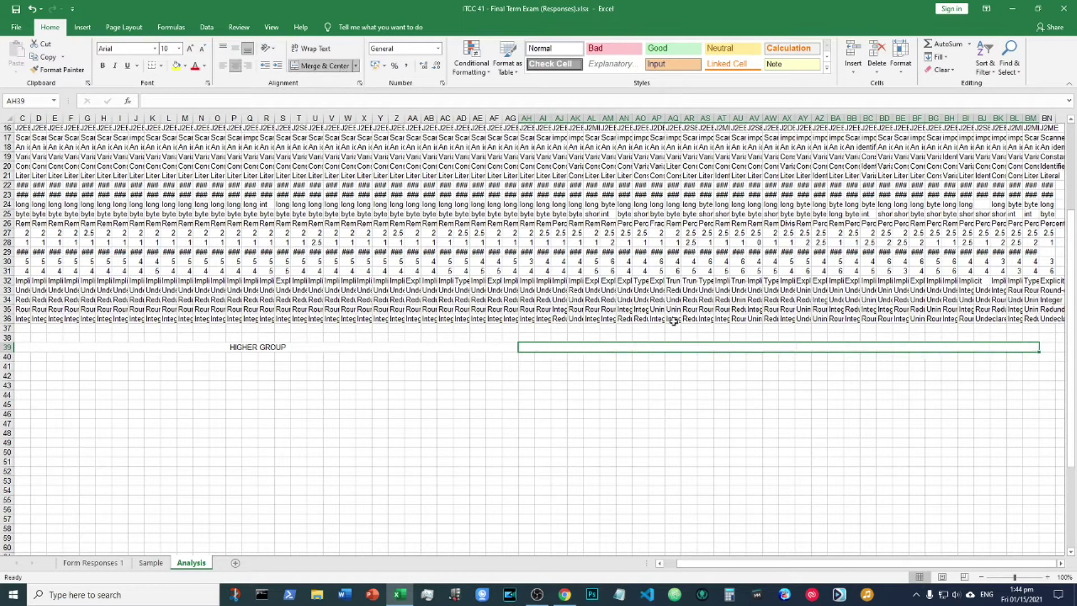
type("LOWER GROUP")
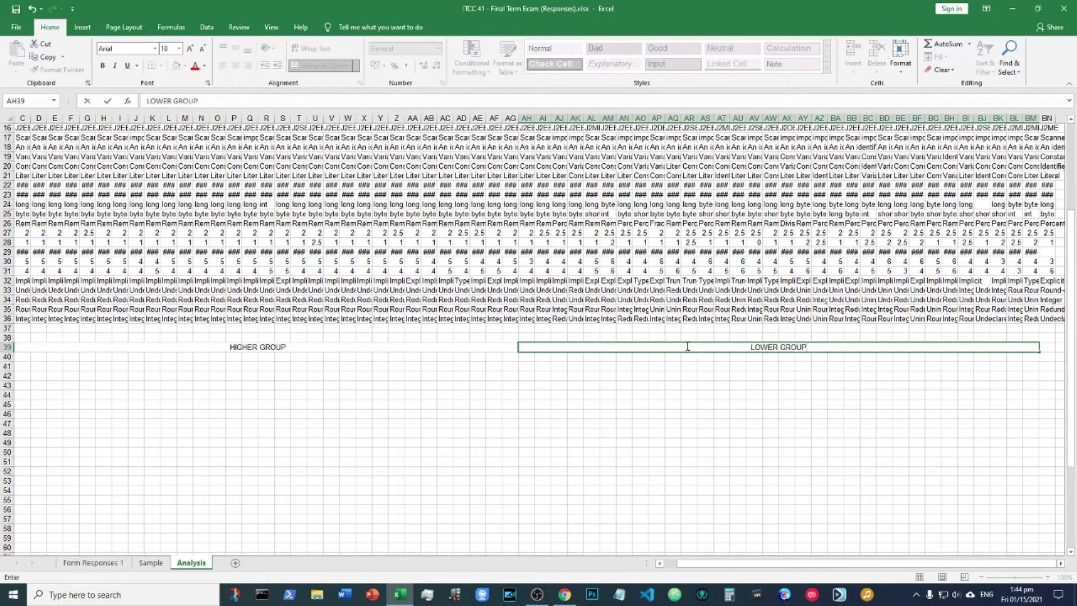
left_click_drag(714, 563, 701, 563)
left_click(74, 385)
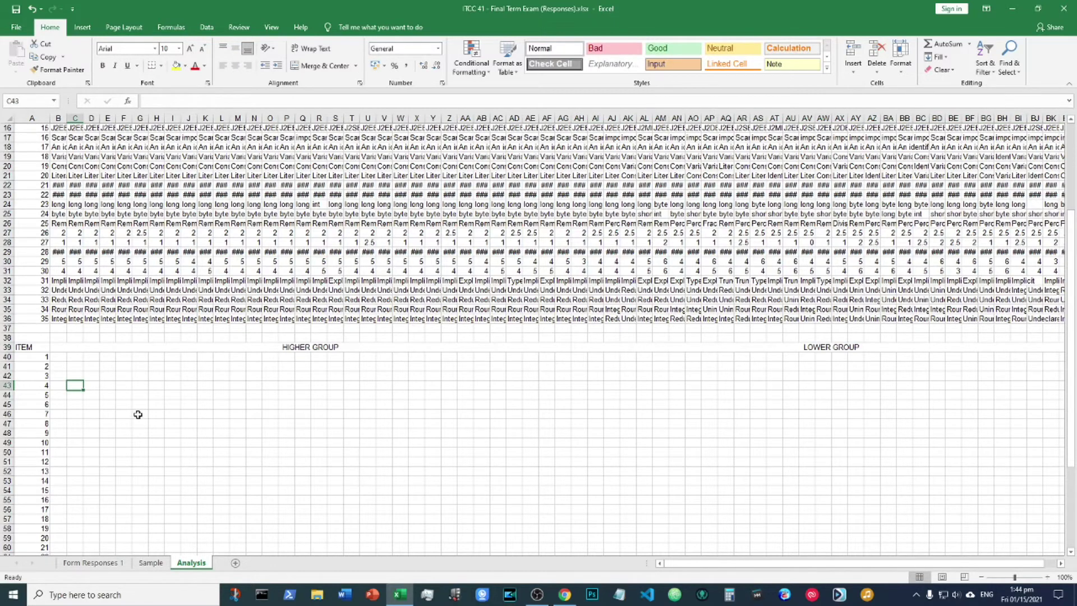
Enter the formula =IF(C2=B2,1,0) in B40 to score the first higher-group response to item 1 against the answer.
scroll(136, 415, "up", 5)
scroll(95, 324, "down", 2)
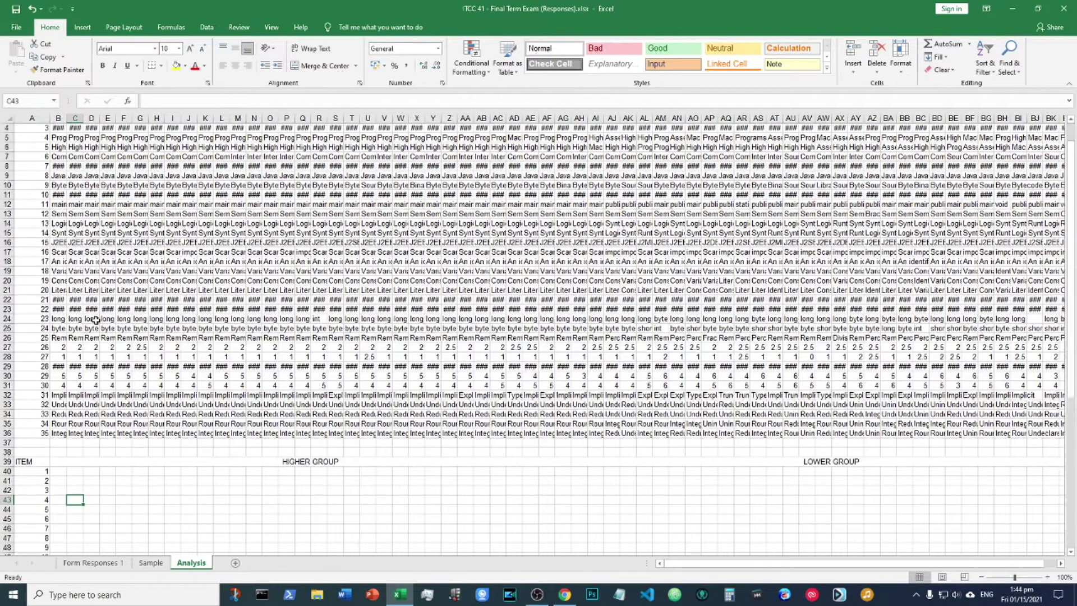
left_click(59, 442)
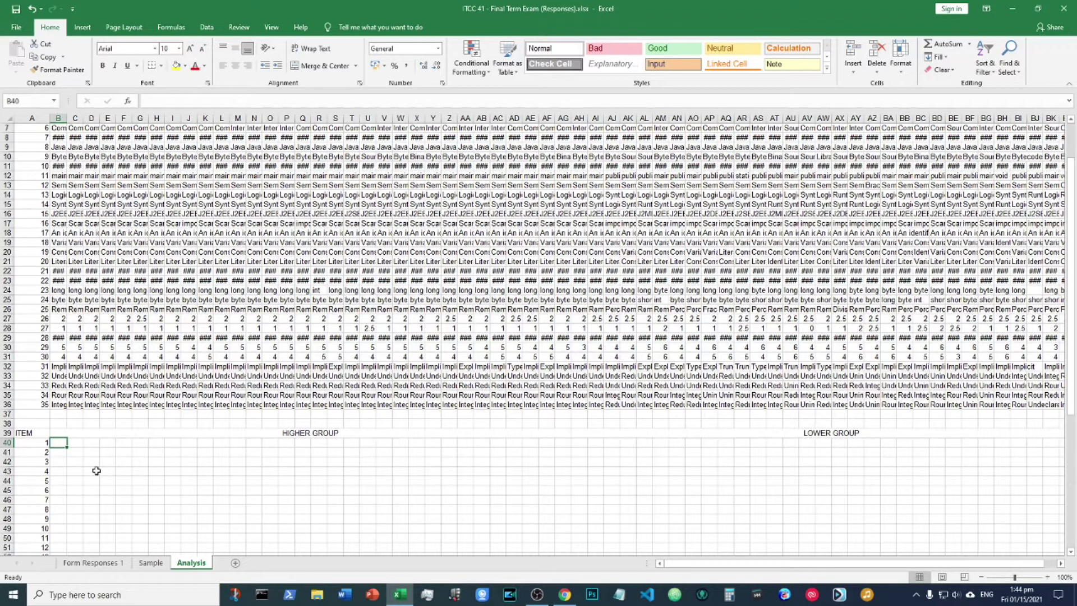
type("=")
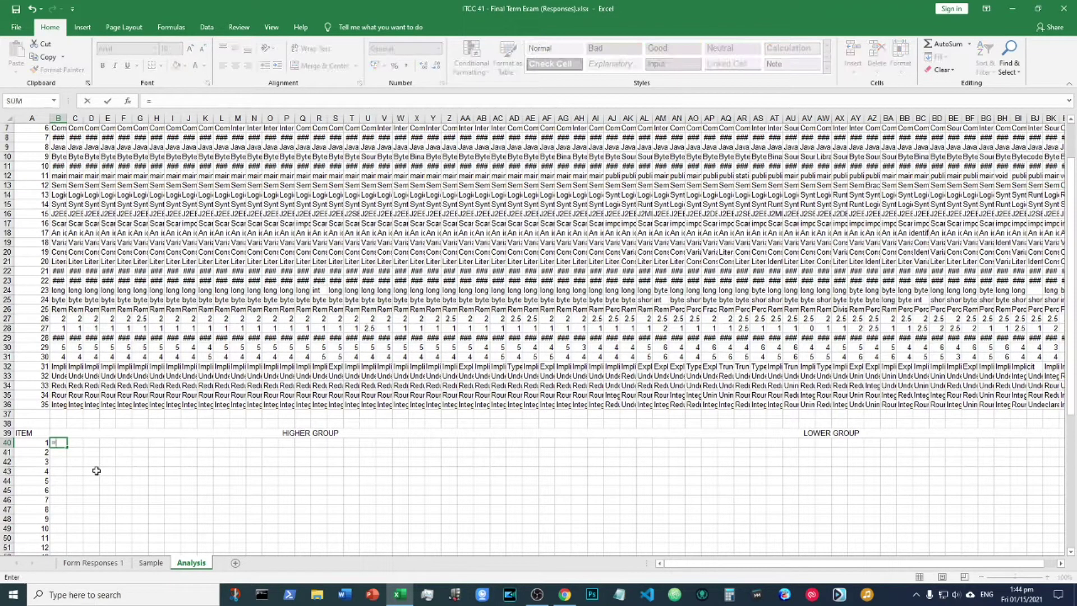
left_click(169, 102)
scroll(214, 213, "up", 2)
type("if")
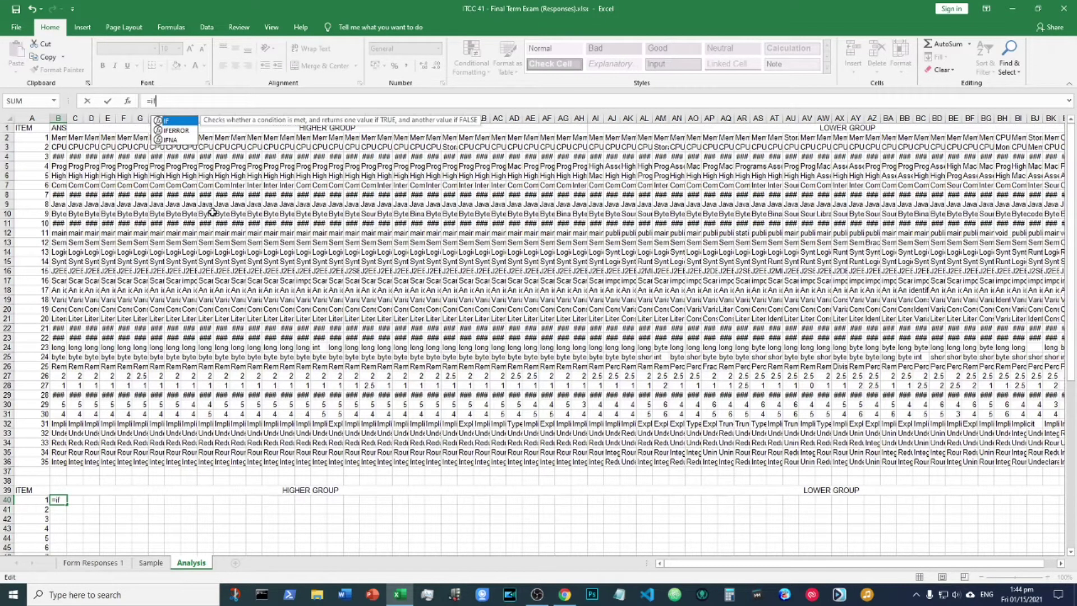
type("(")
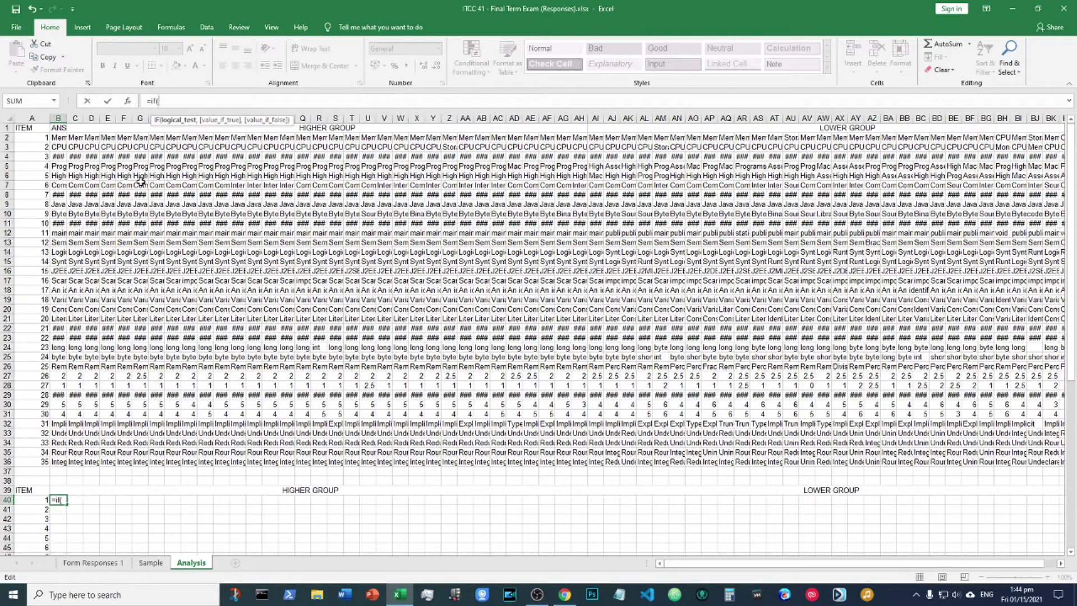
left_click(76, 137)
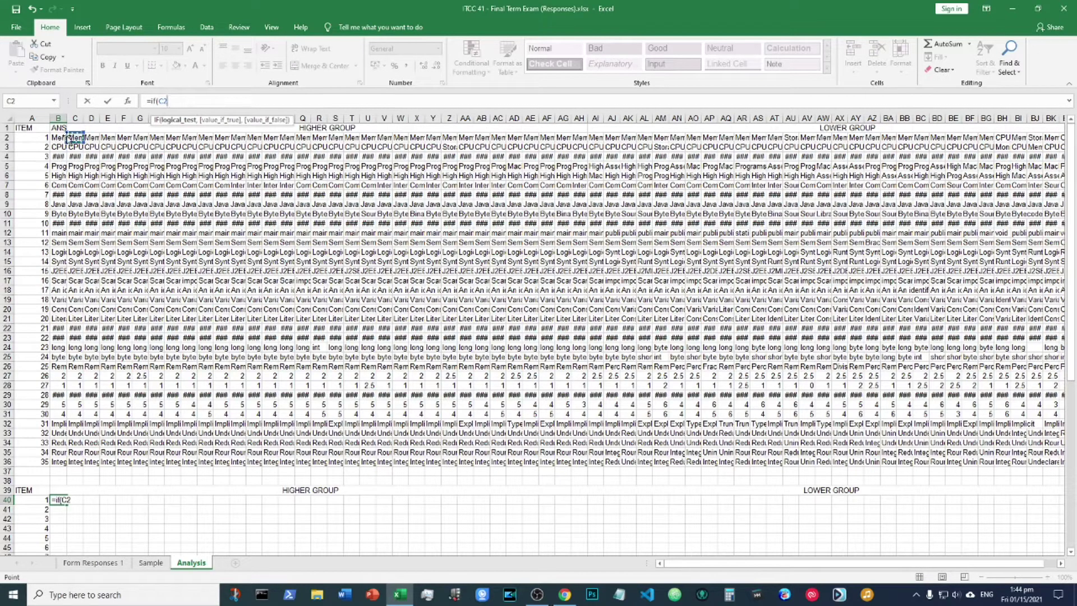
type("=")
left_click(59, 137)
type(",")
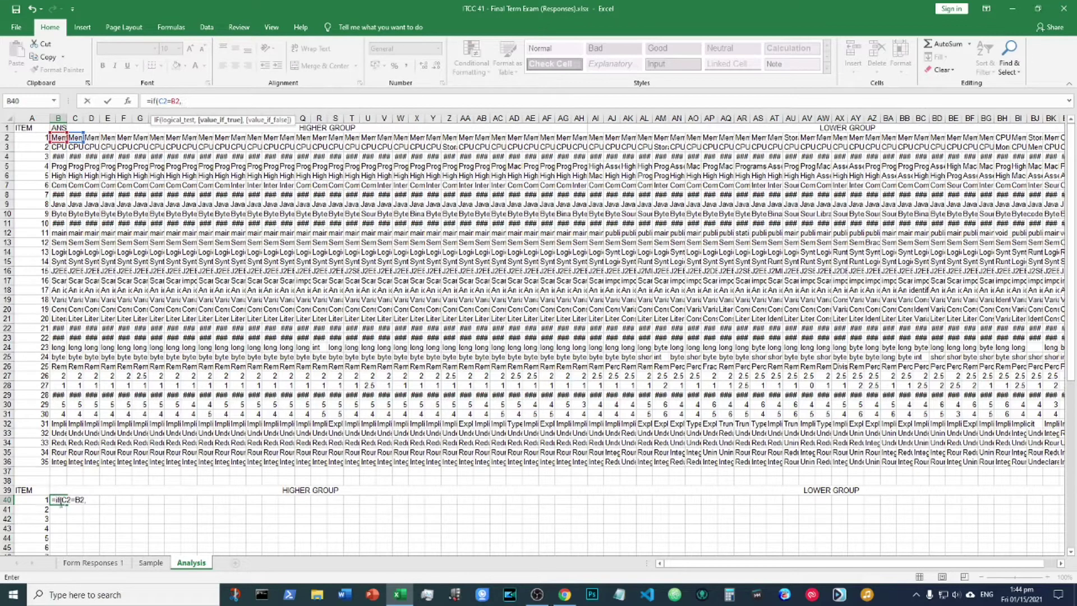
type("1,")
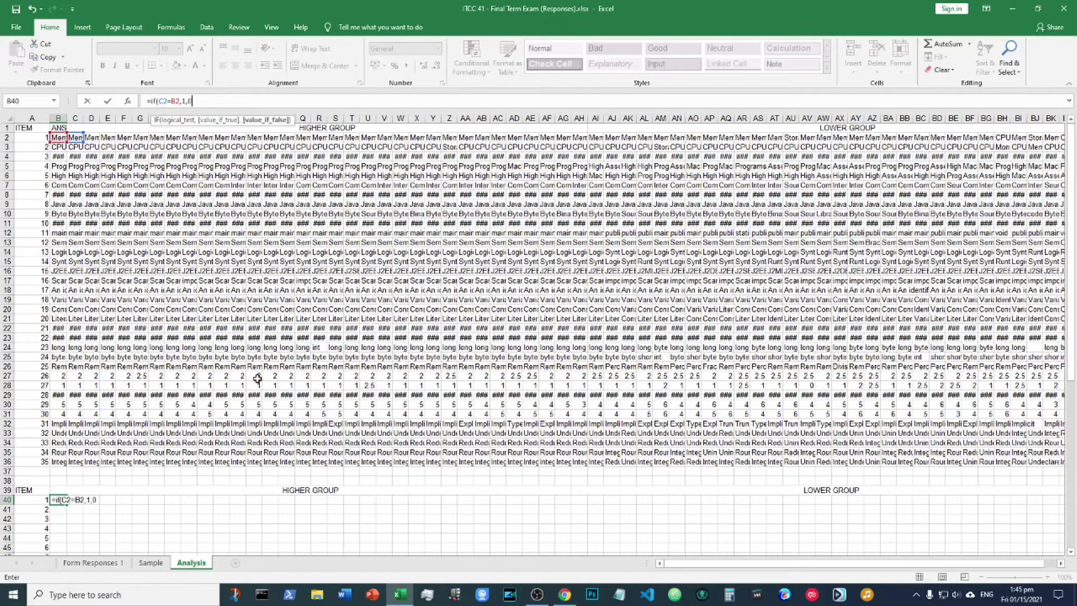
type("0)")
key("Return")
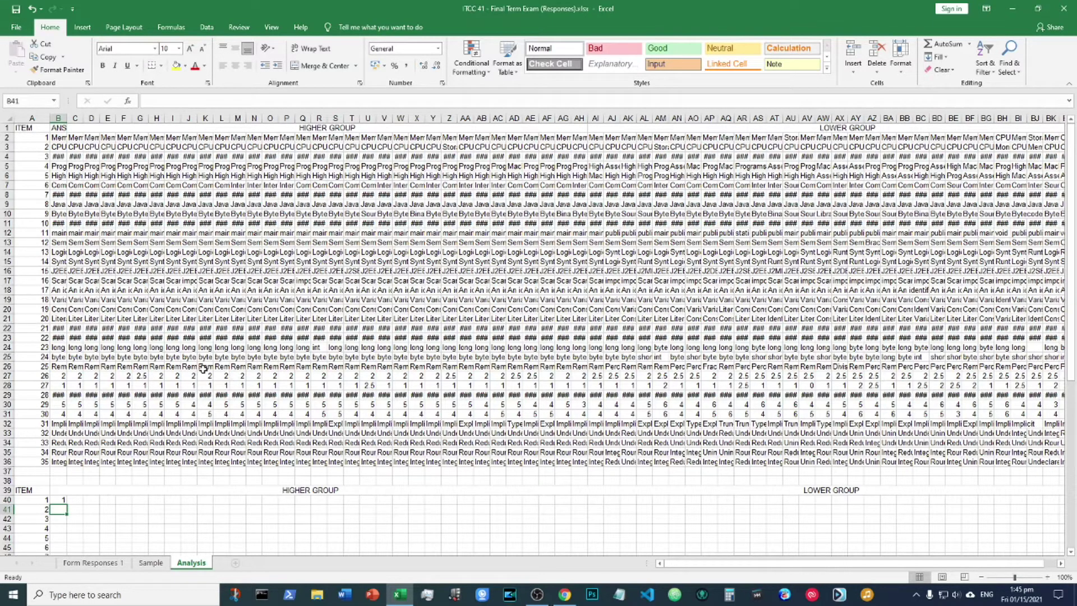
left_click(61, 499)
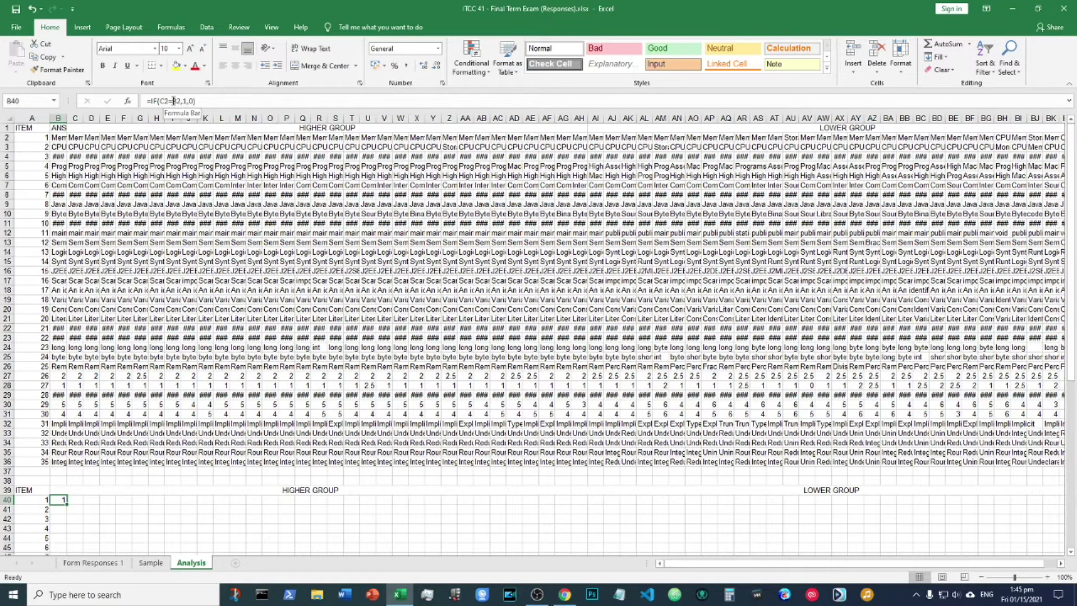
Lock the answer column in the B40 scoring formula so it reads =IF(C2=$B2,1,0).
left_click(174, 101)
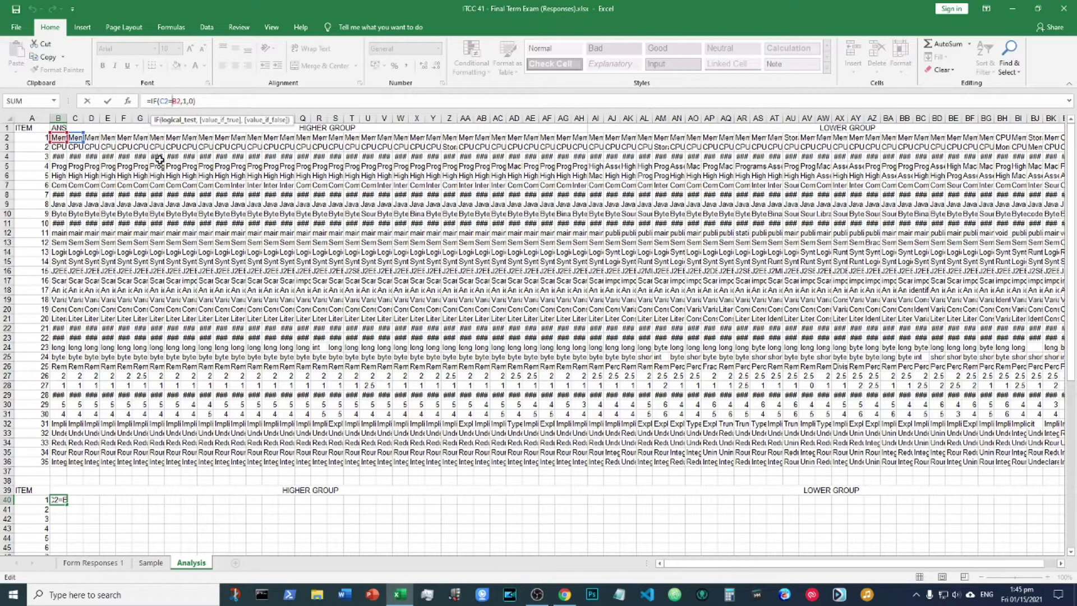
key("F4")
key("Return")
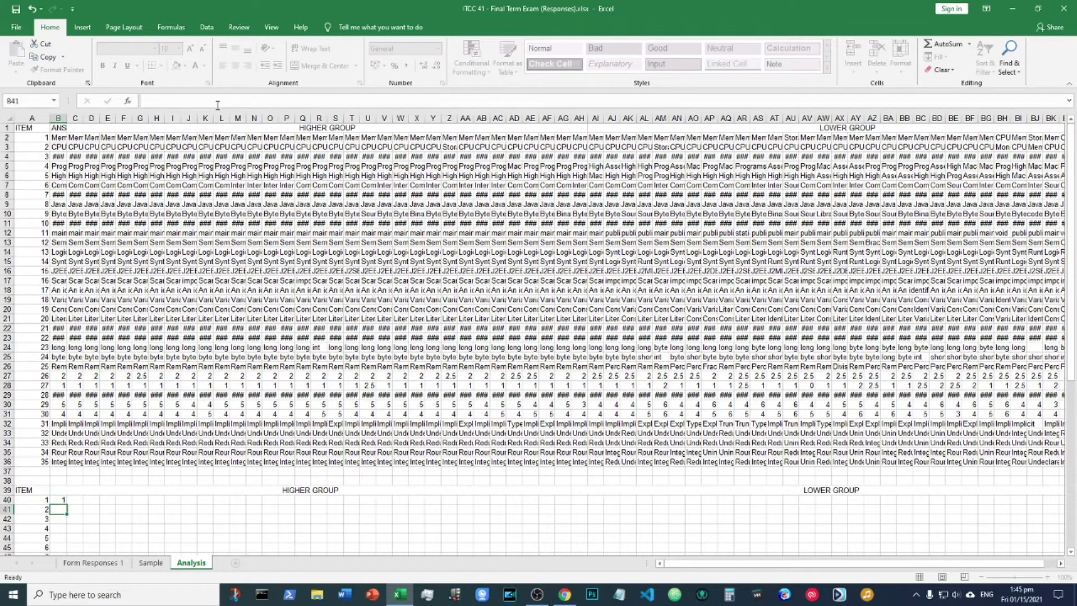
Fill the B40 scoring formula across row 40 through BM40 and check the copied references in G40 and T40.
scroll(114, 403, "down", 3)
left_click(63, 415)
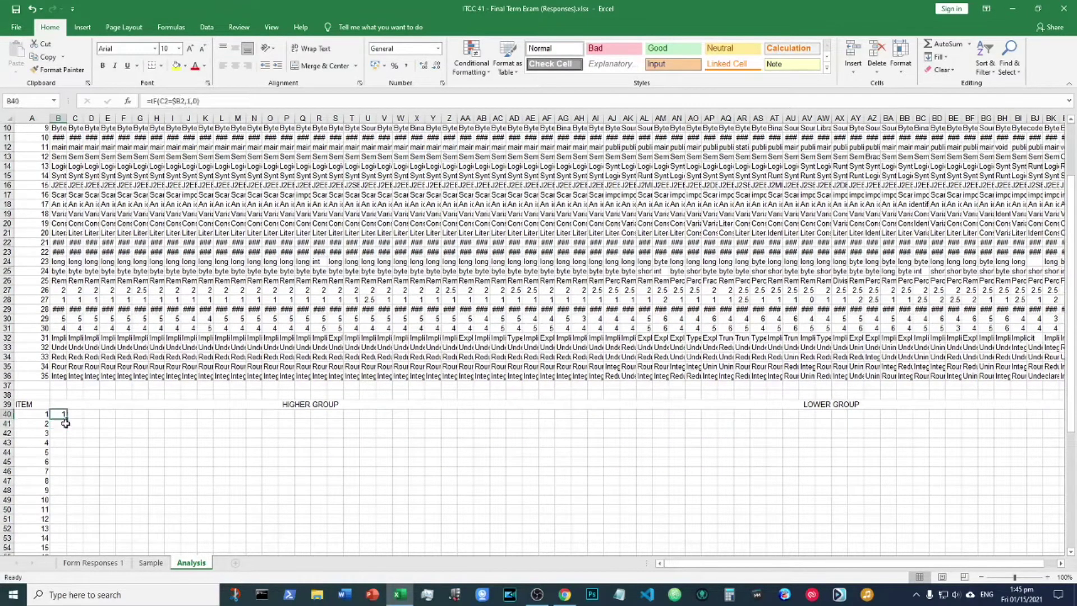
left_click_drag(68, 420, 931, 528)
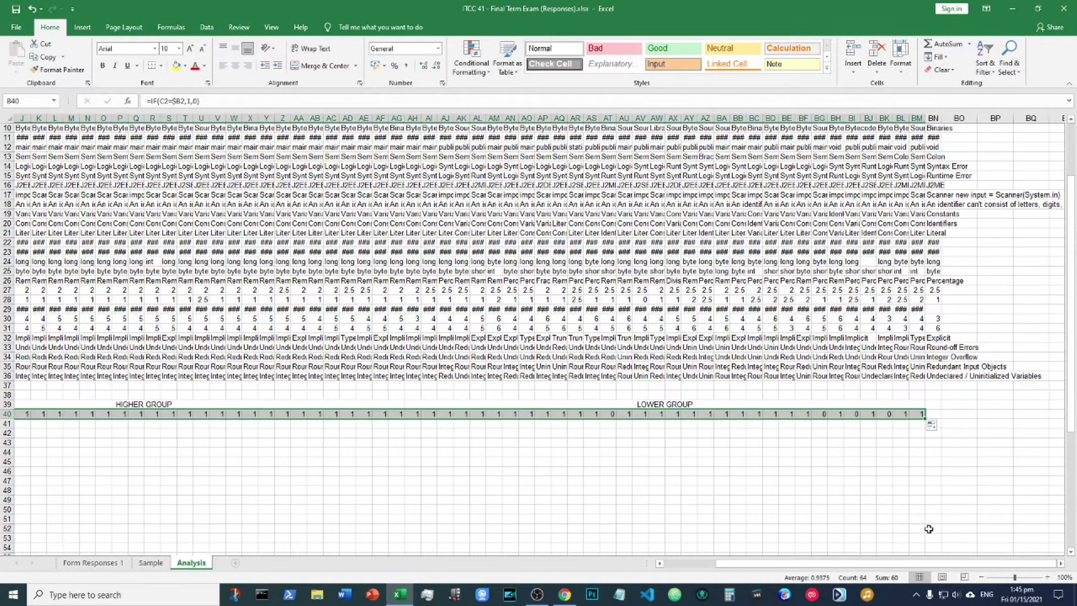
left_click_drag(892, 565, 494, 587)
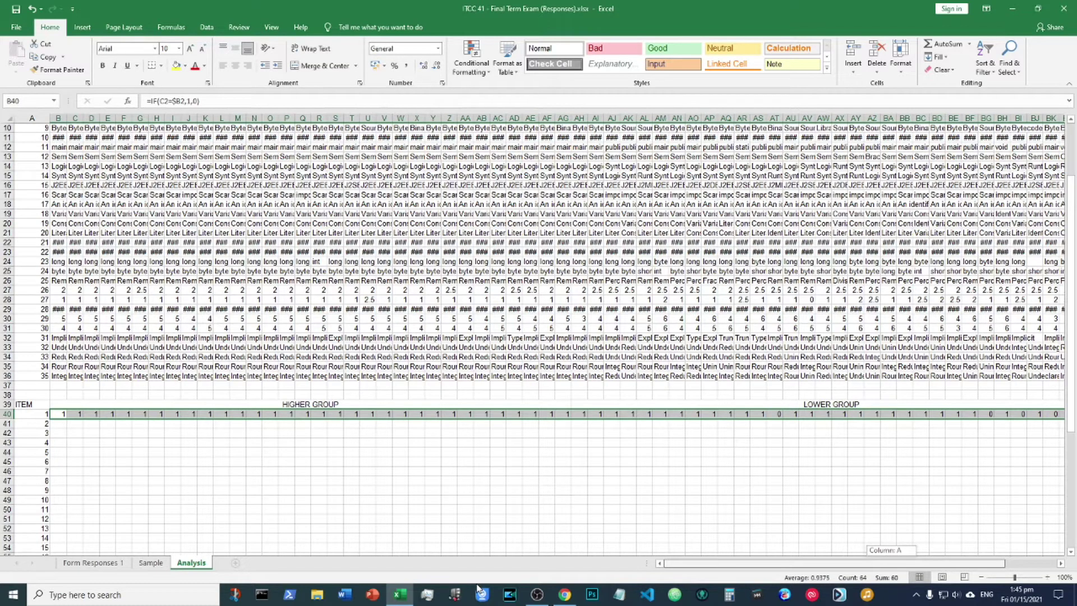
left_click_drag(477, 588, 478, 588)
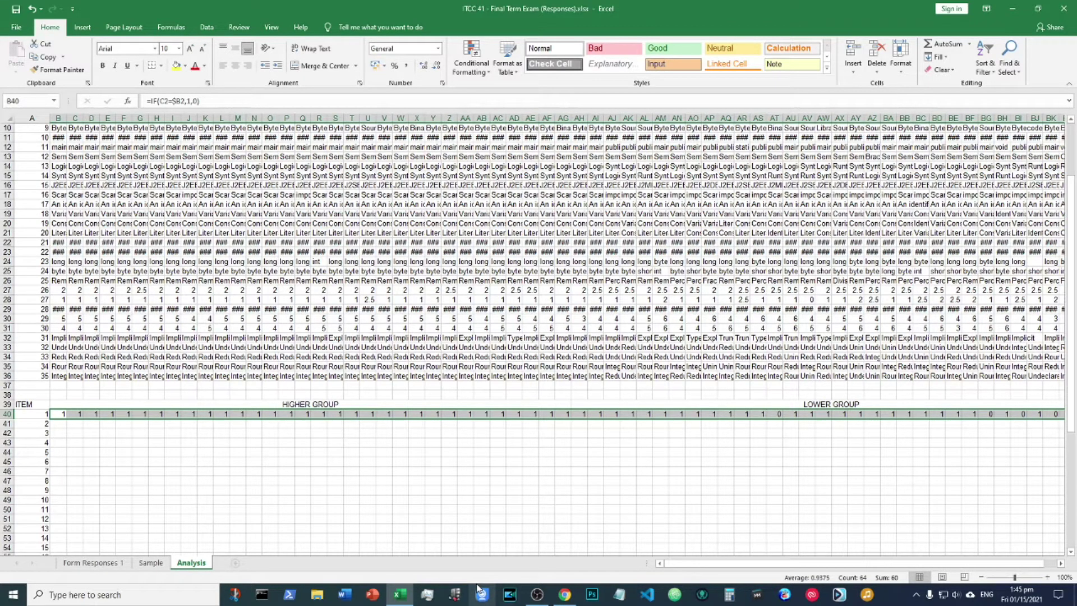
double_click(142, 413)
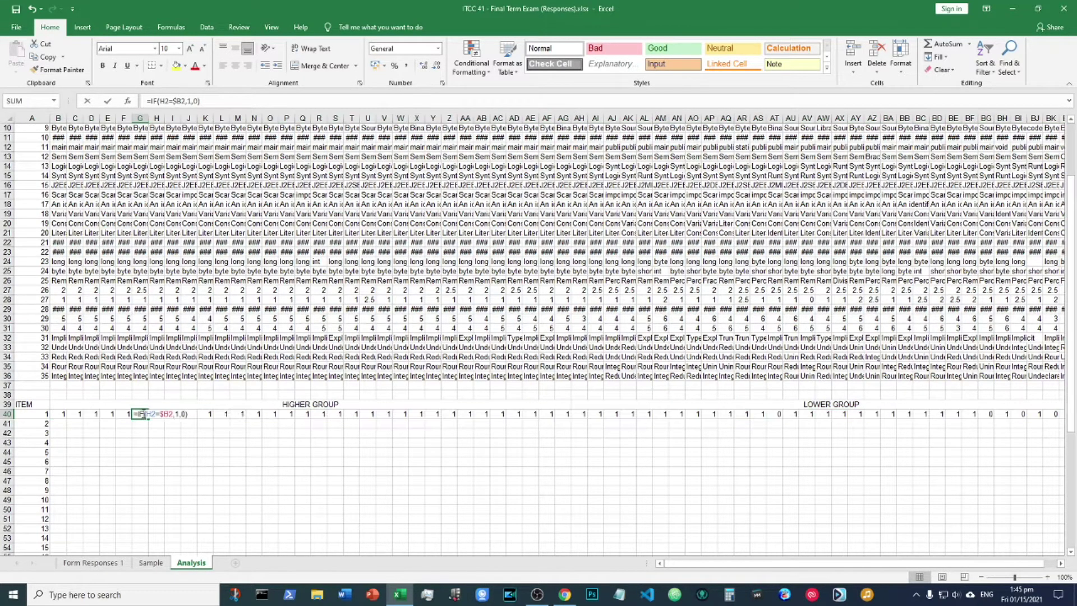
scroll(373, 283, "up", 3)
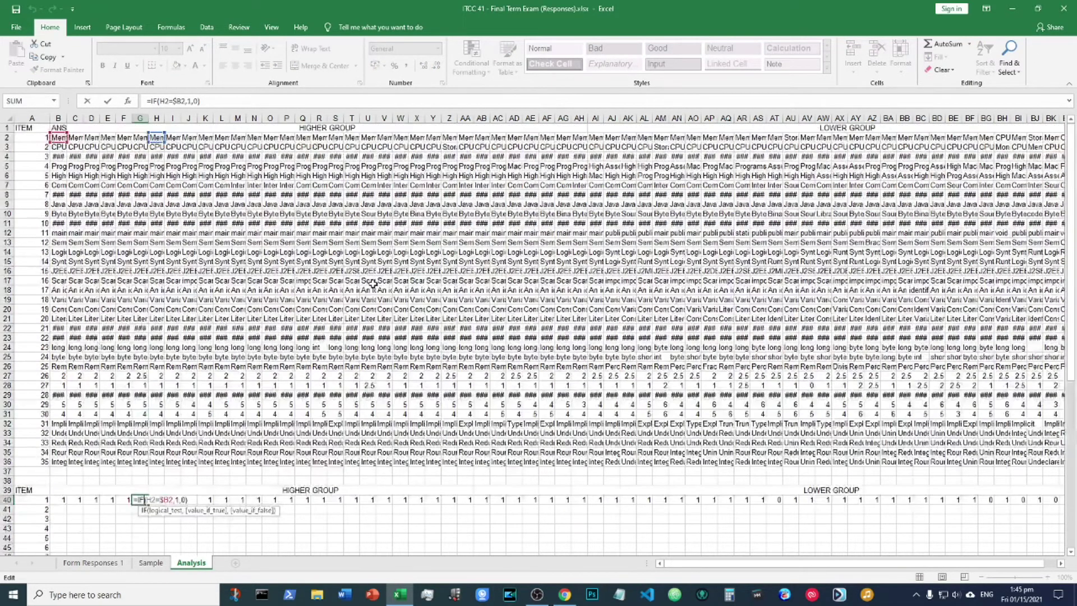
key("Escape")
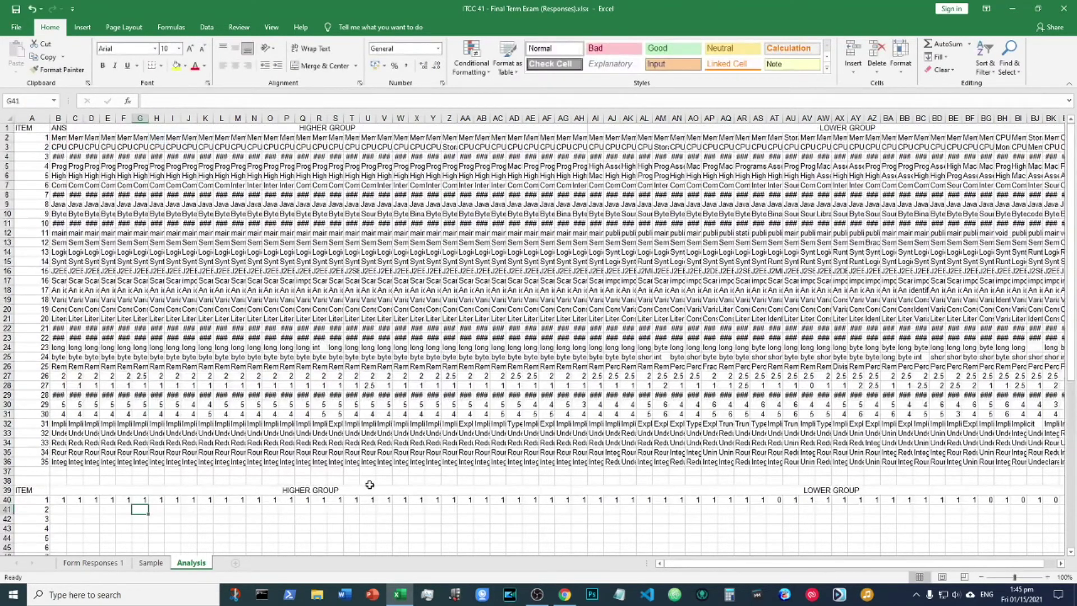
double_click(352, 500)
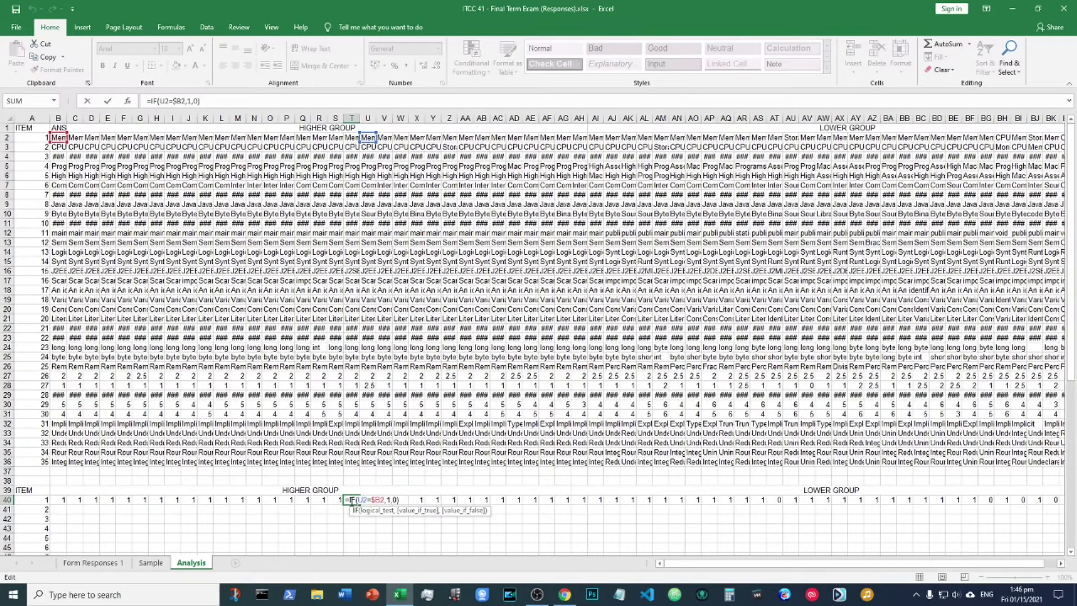
key("Return")
Fill the scoring formulas in B40:BM40 down through row 74 to cover all 35 items.
scroll(553, 471, "down", 4)
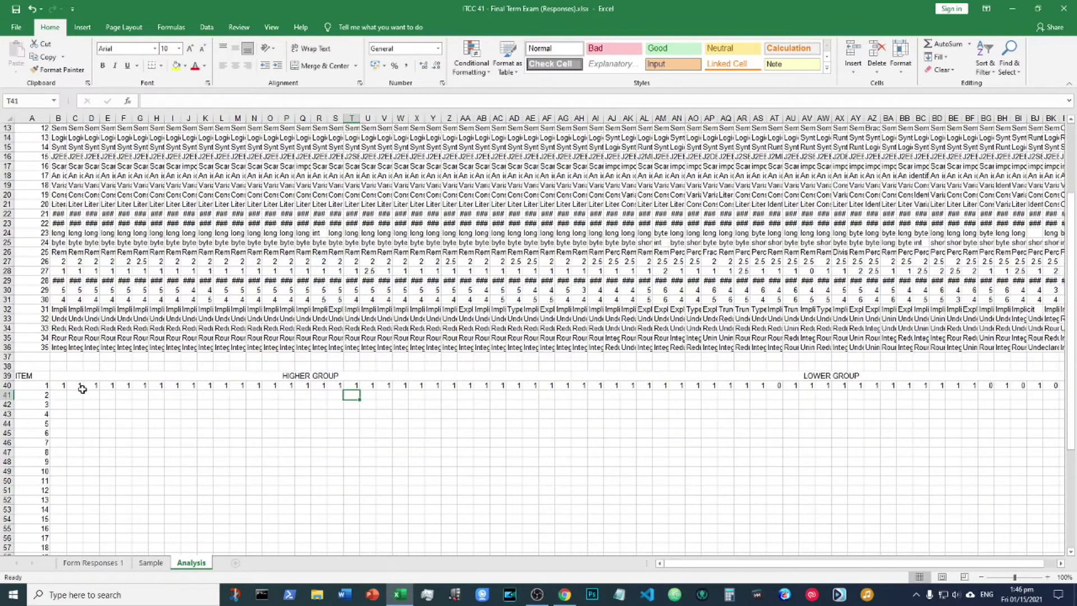
left_click_drag(74, 385, 1040, 385)
scroll(1035, 337, "down", 6)
scroll(1033, 287, "up", 6)
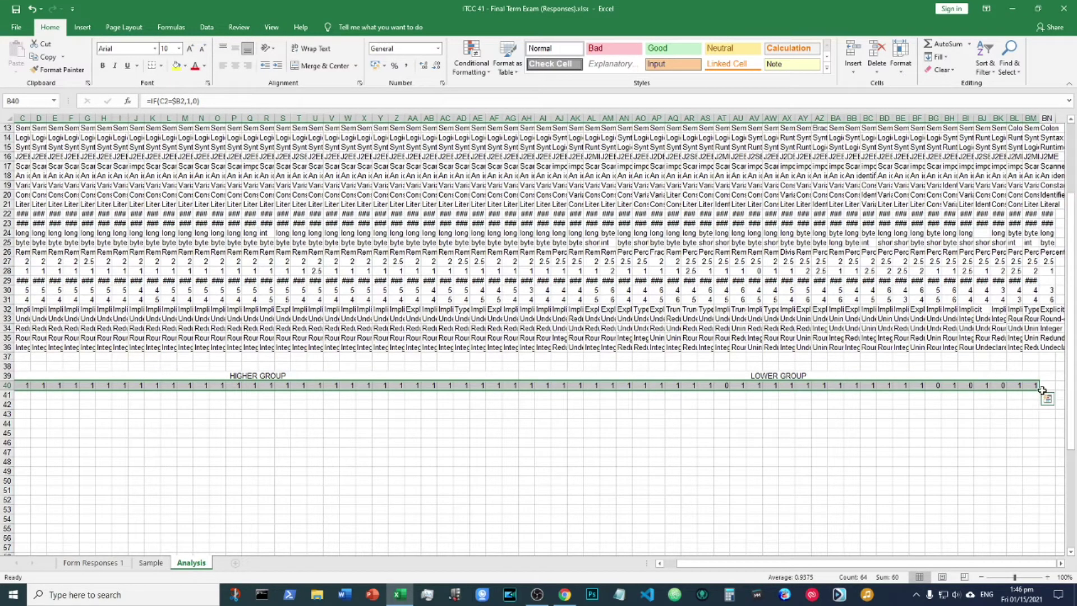
left_click_drag(1040, 389, 1041, 486)
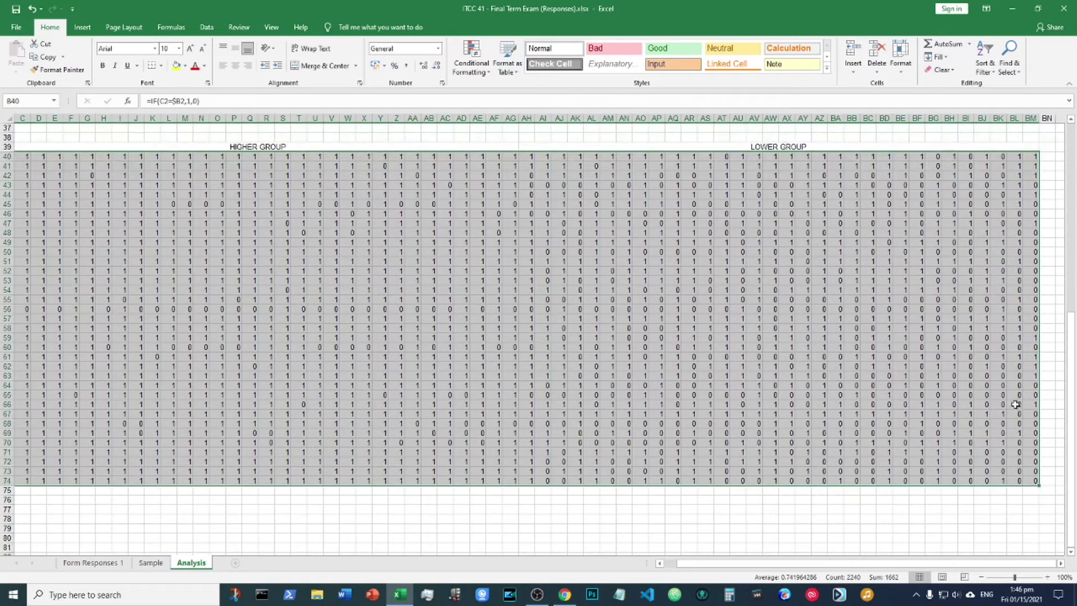
left_click_drag(934, 564, 889, 567)
left_click_drag(770, 586, 940, 565)
key("ctrl+z")
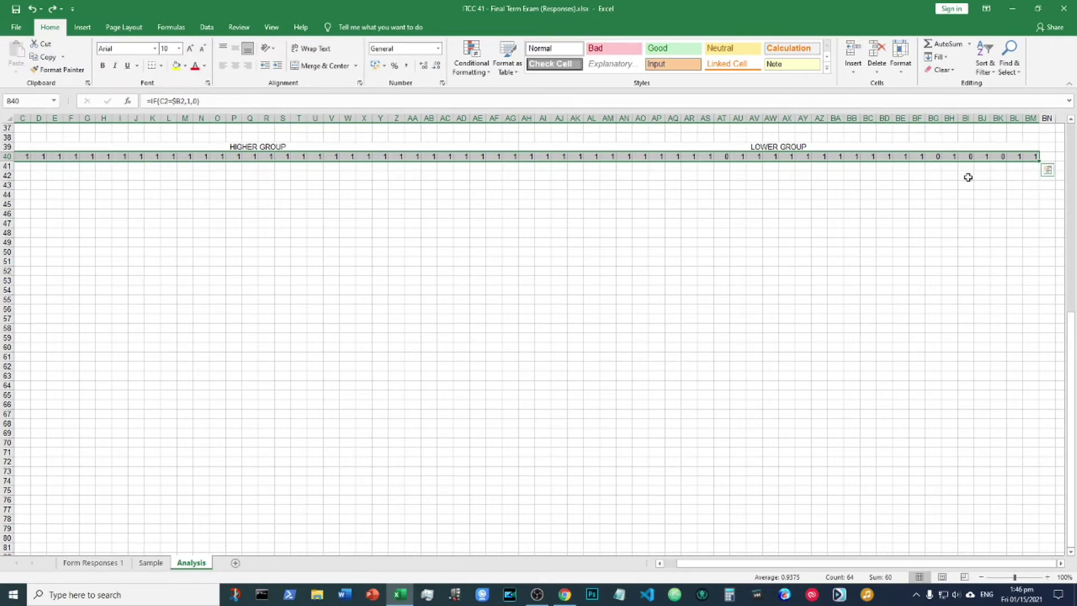
double_click(1040, 161)
left_click_drag(854, 564, 603, 582)
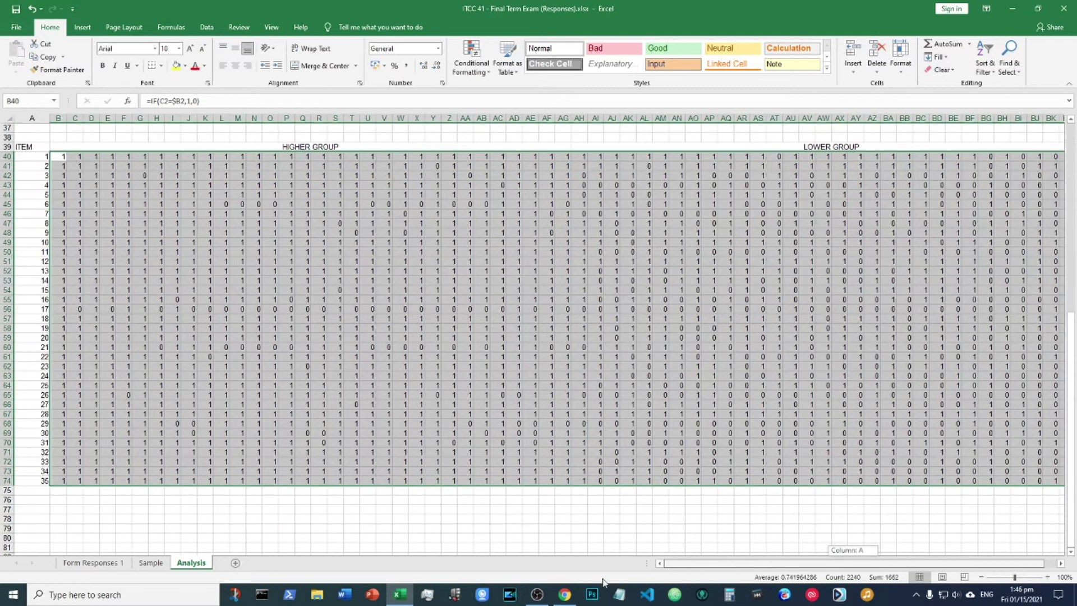
Check the cells referenced by the item 6 scoring formulas in L45 and AC45.
scroll(452, 423, "up", 7)
left_click(218, 404)
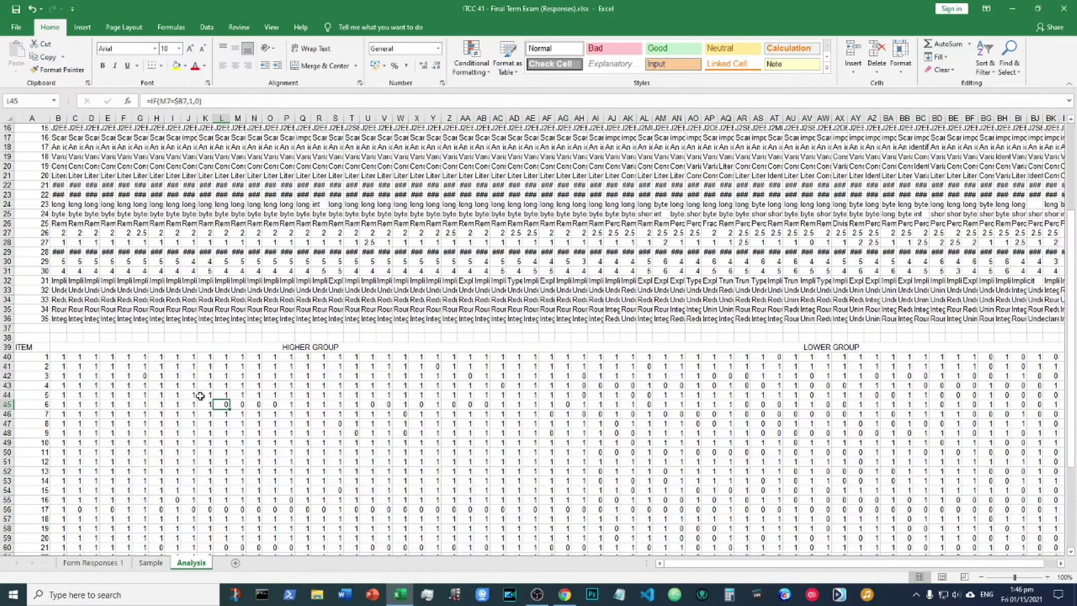
scroll(201, 396, "up", 1)
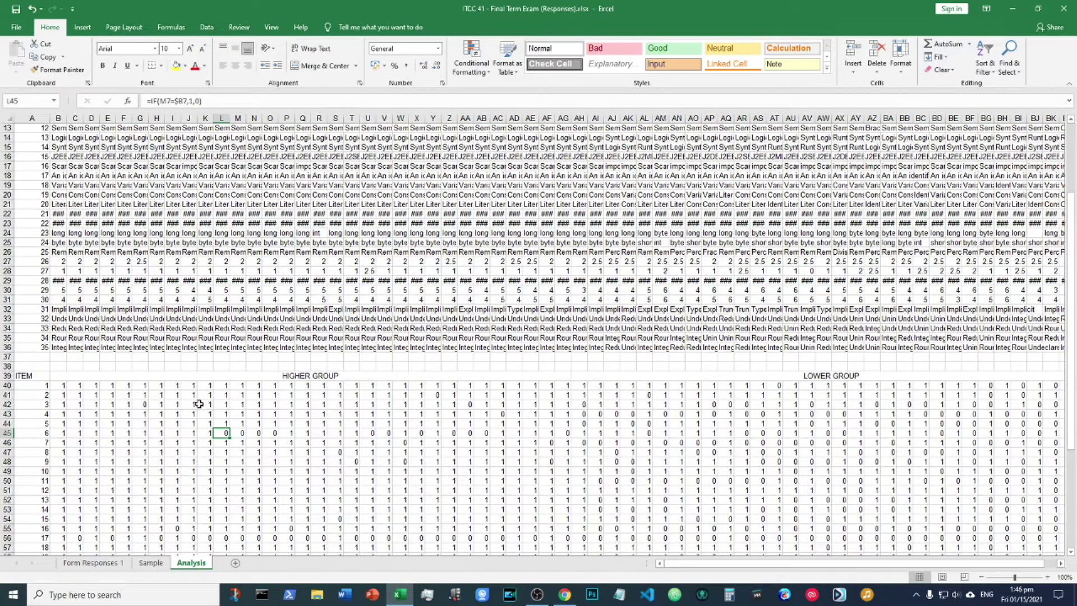
double_click(497, 433)
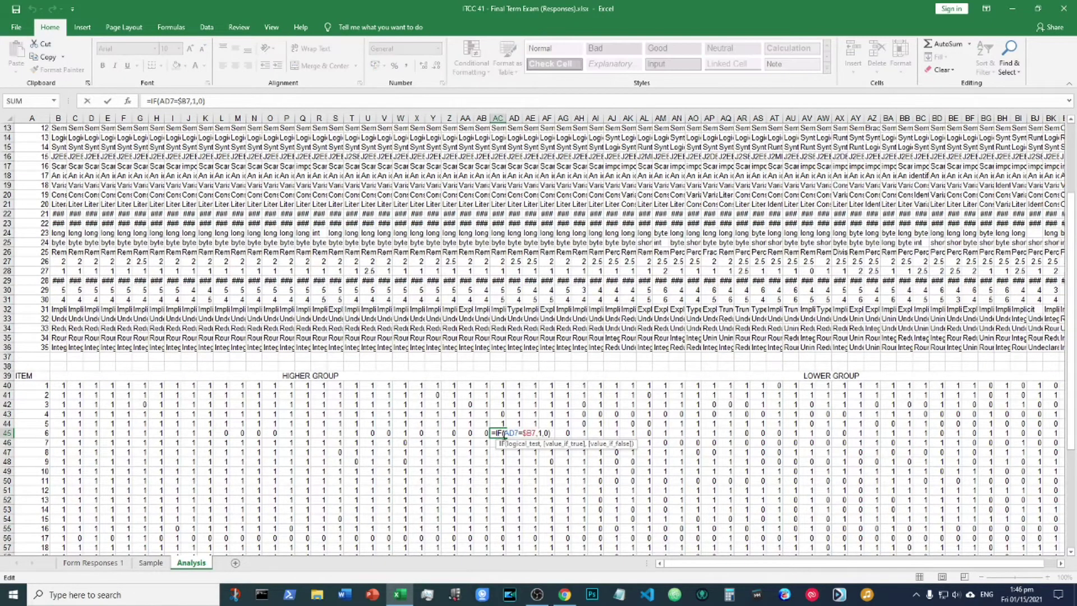
scroll(503, 433, "up", 4)
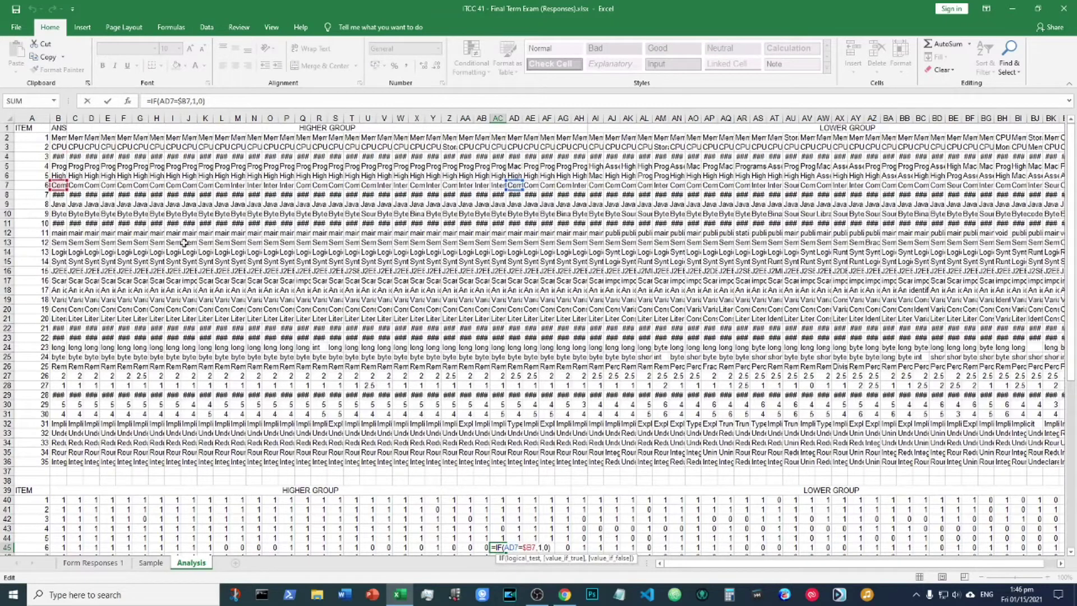
key("Return")
scroll(213, 336, "down", 9)
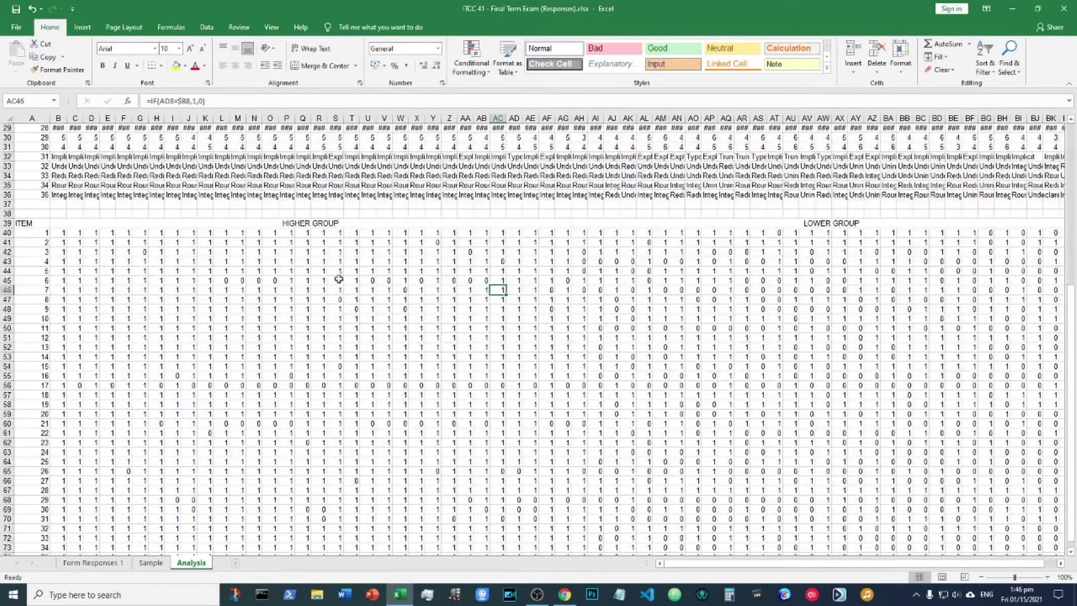
Narrow columns B through BM together so that both score groups fit in view.
left_click_drag(59, 117, 1001, 119)
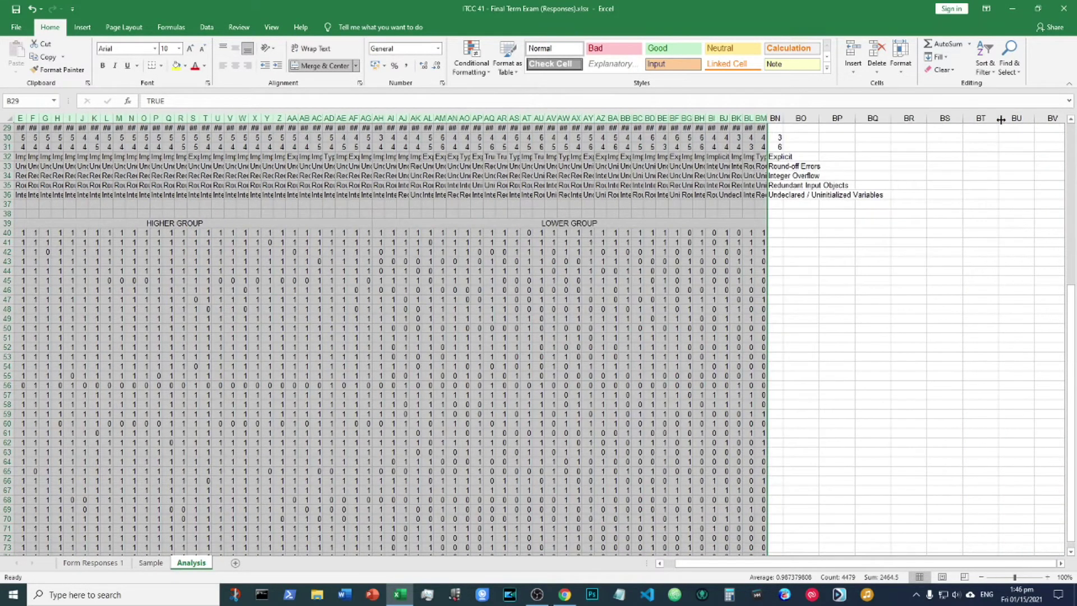
left_click_drag(869, 564, 665, 594)
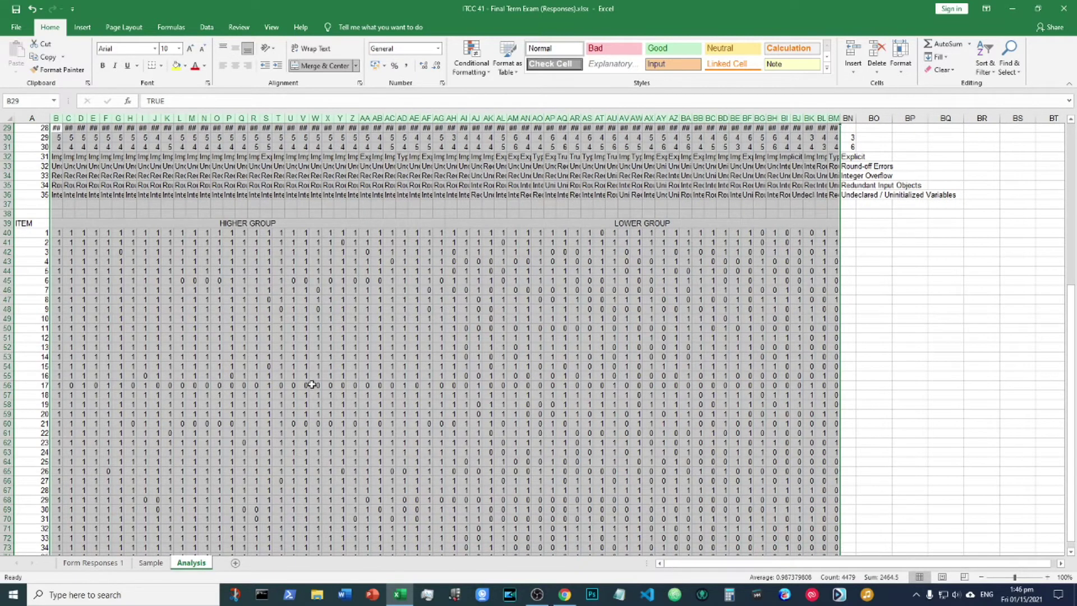
left_click(315, 385)
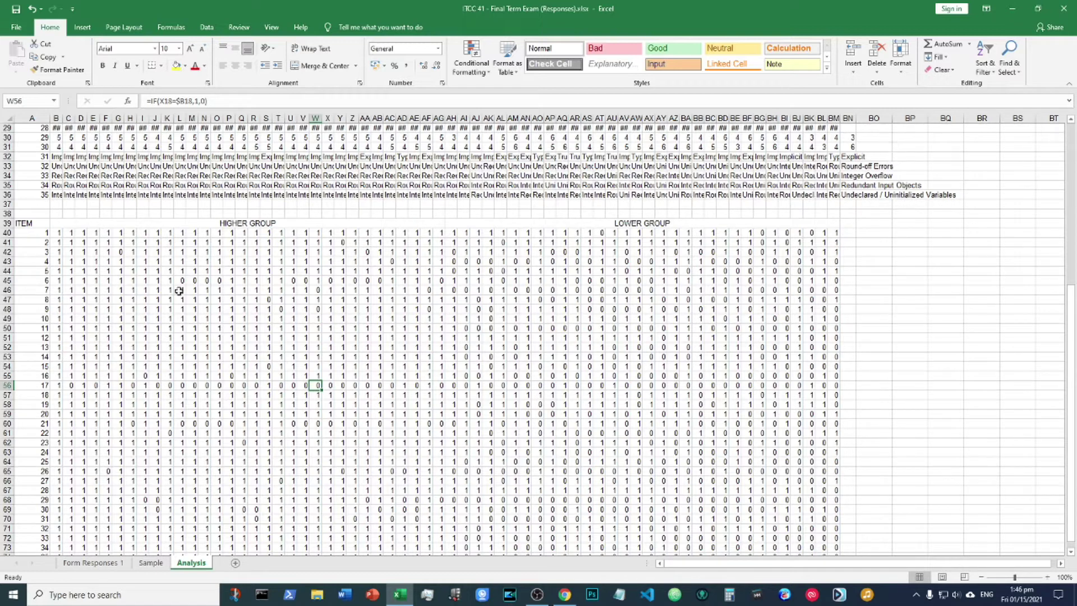
Widen column BN slightly and enter the headings R.H in BN39 and L.H in BO39 beside the score table.
left_click_drag(56, 233, 439, 236)
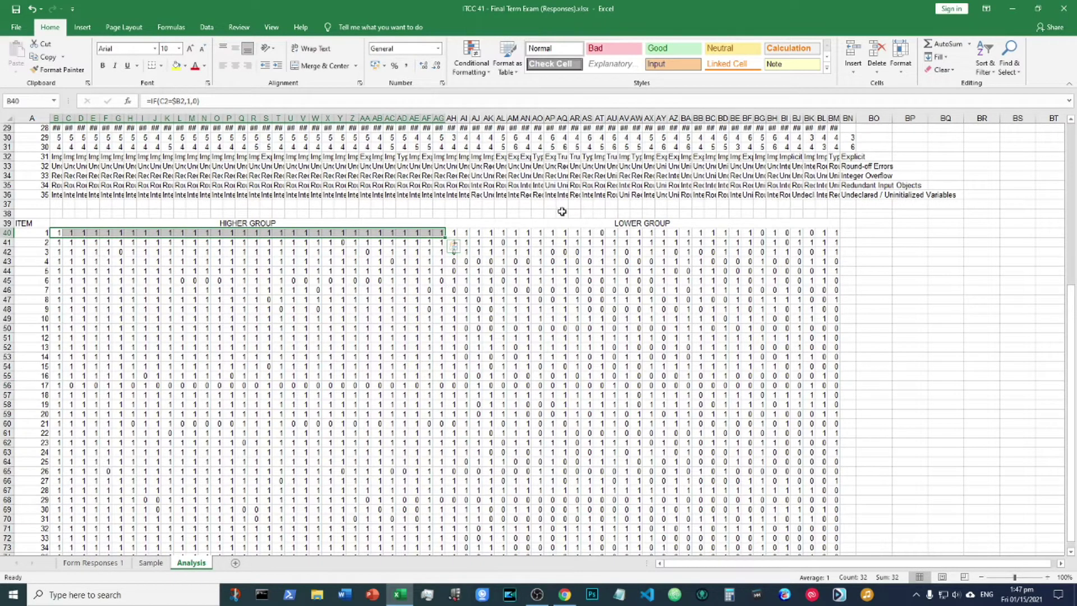
left_click_drag(452, 232, 837, 231)
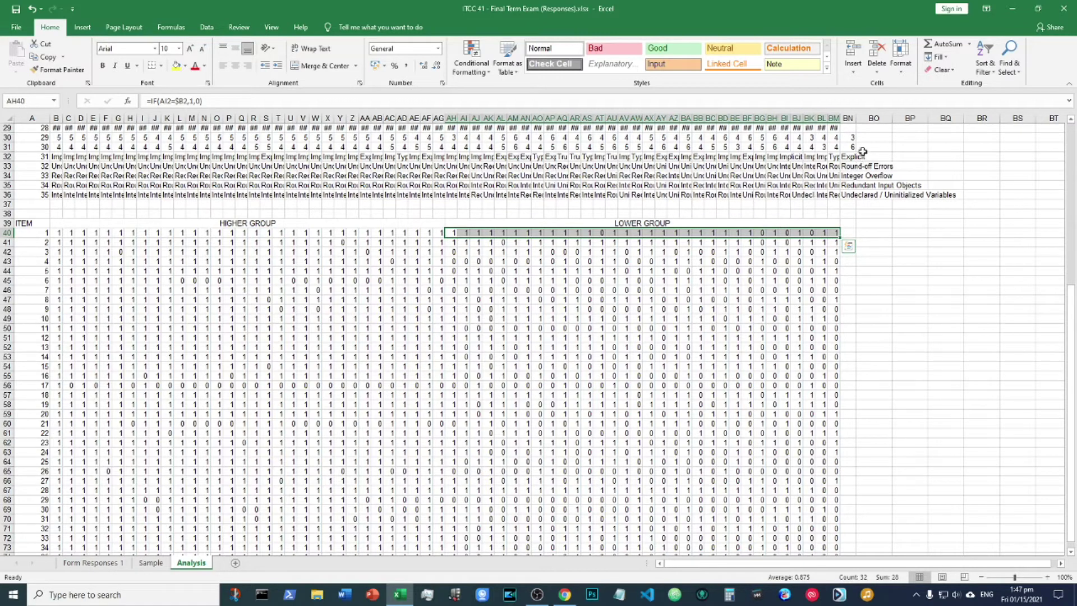
left_click_drag(857, 119, 868, 118)
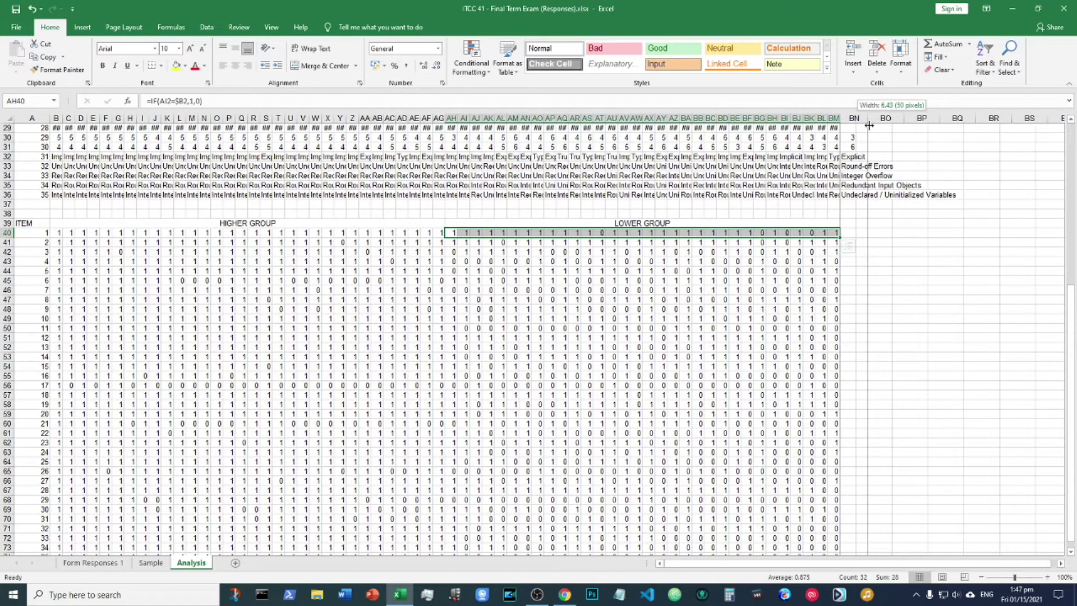
left_click(856, 224)
type("R.")
left_click(886, 225)
type("L")
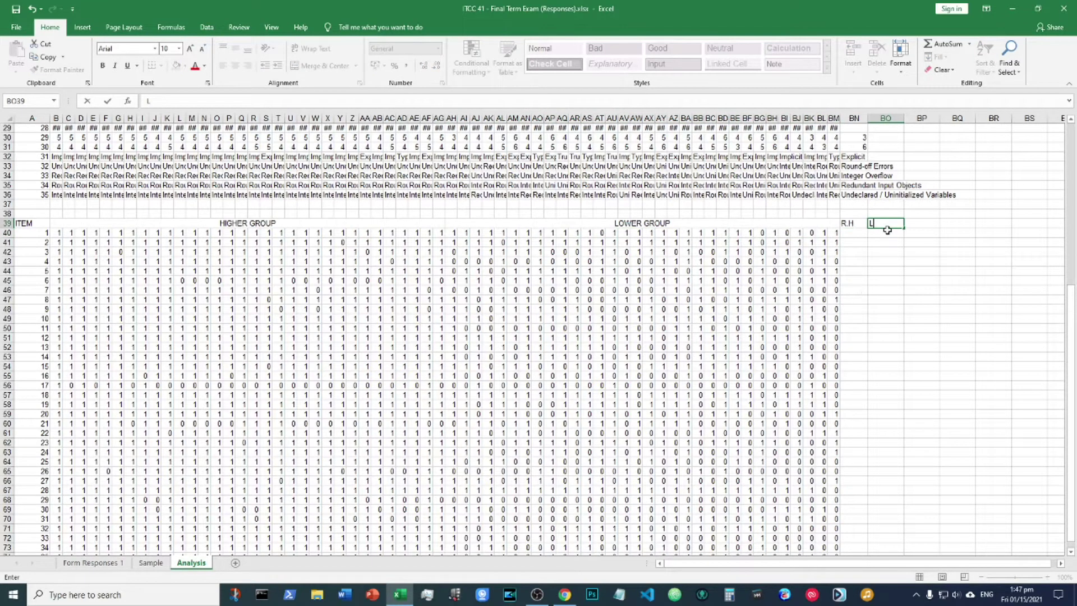
type(".H")
left_click(880, 248)
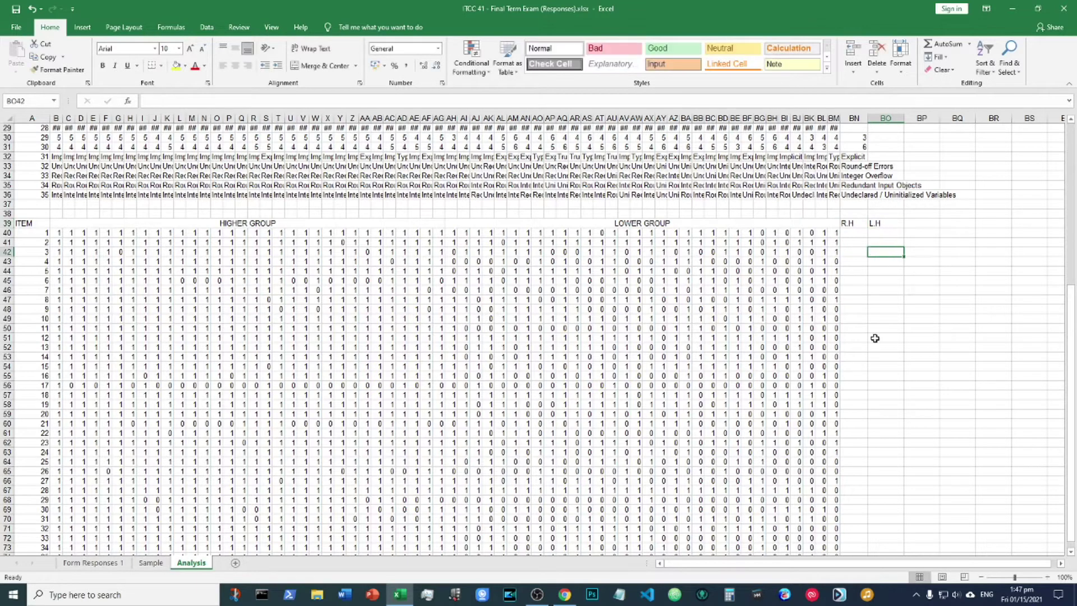
left_click_drag(869, 118, 871, 118)
left_click(850, 235)
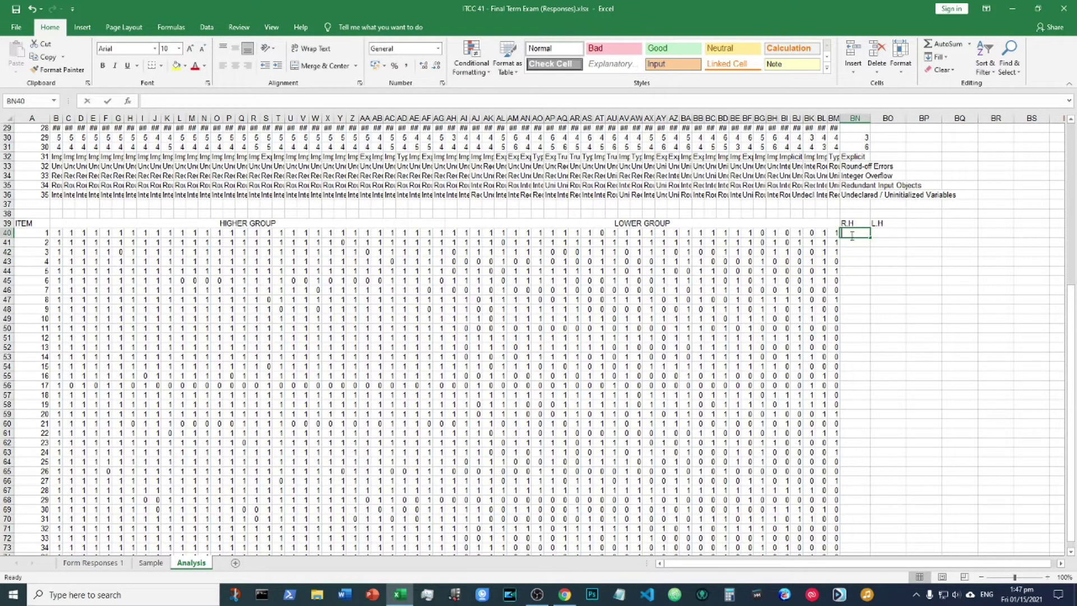
type("=sum")
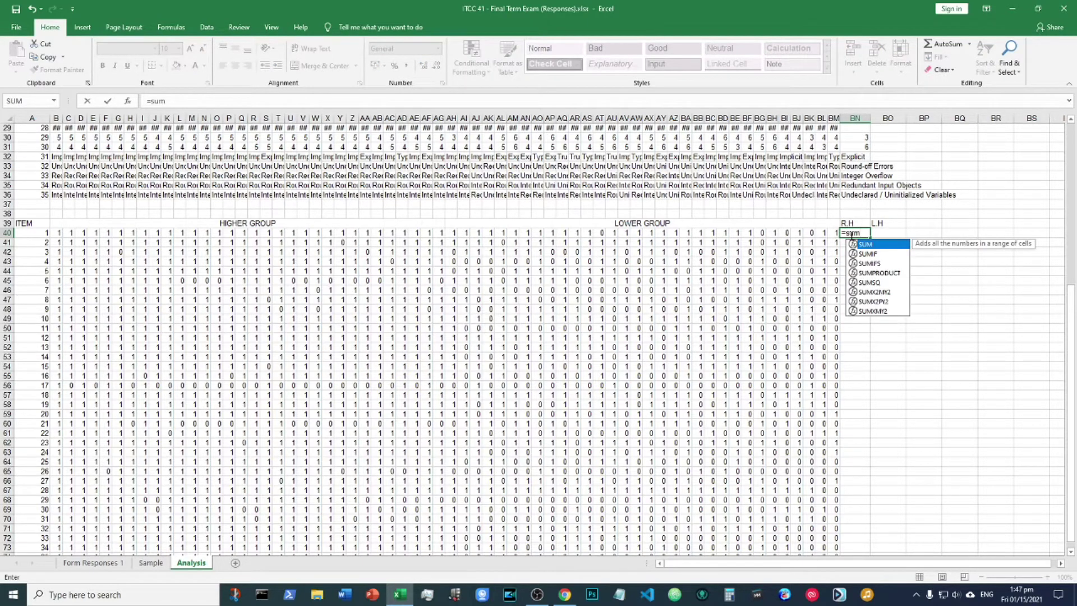
left_click_drag(56, 233, 441, 235)
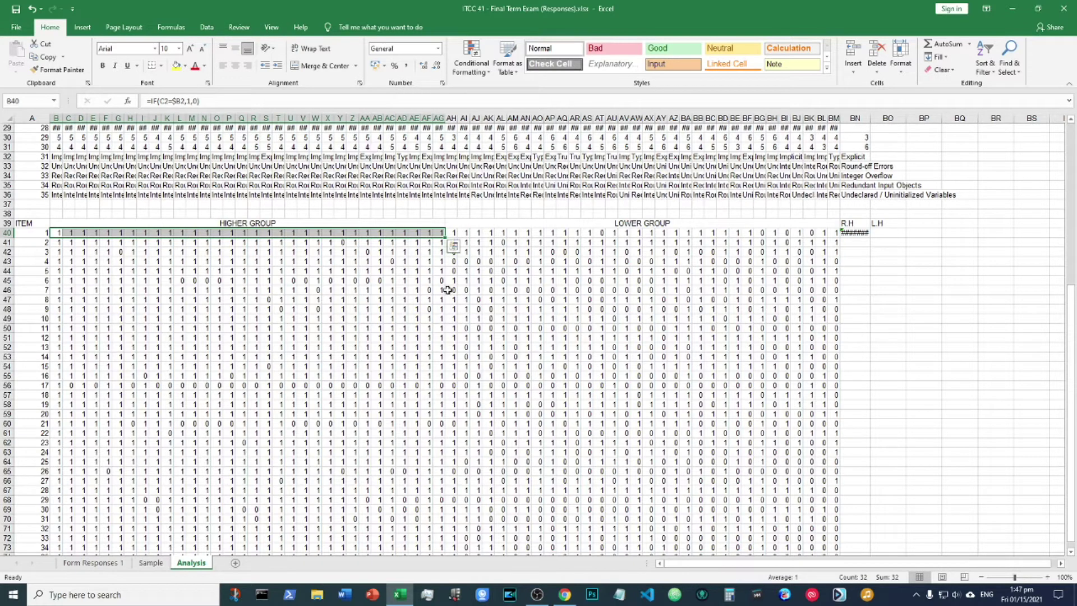
key("Tab")
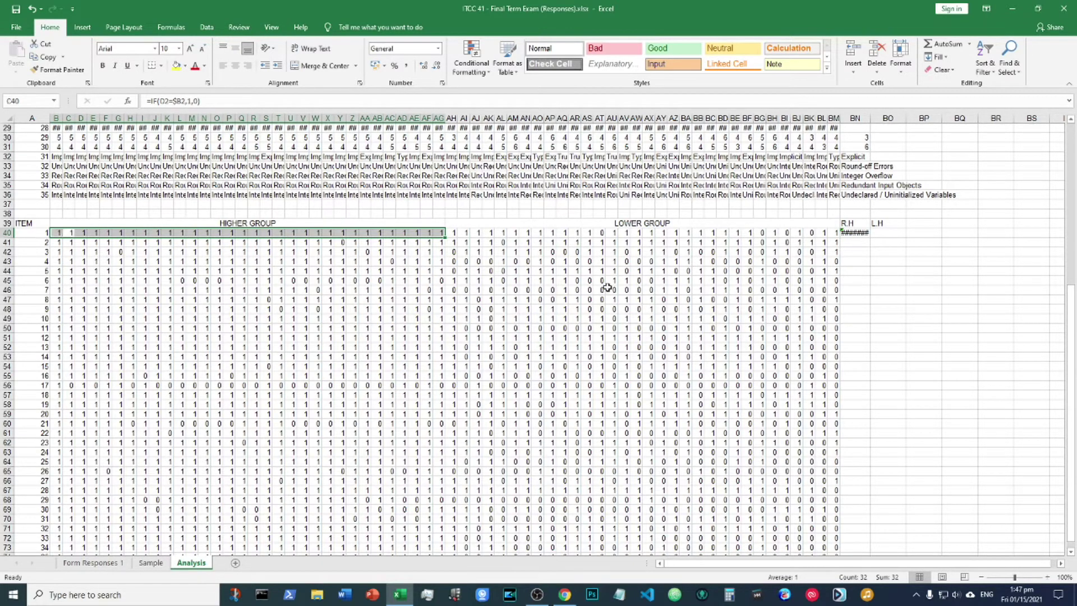
left_click(849, 264)
left_click(857, 233)
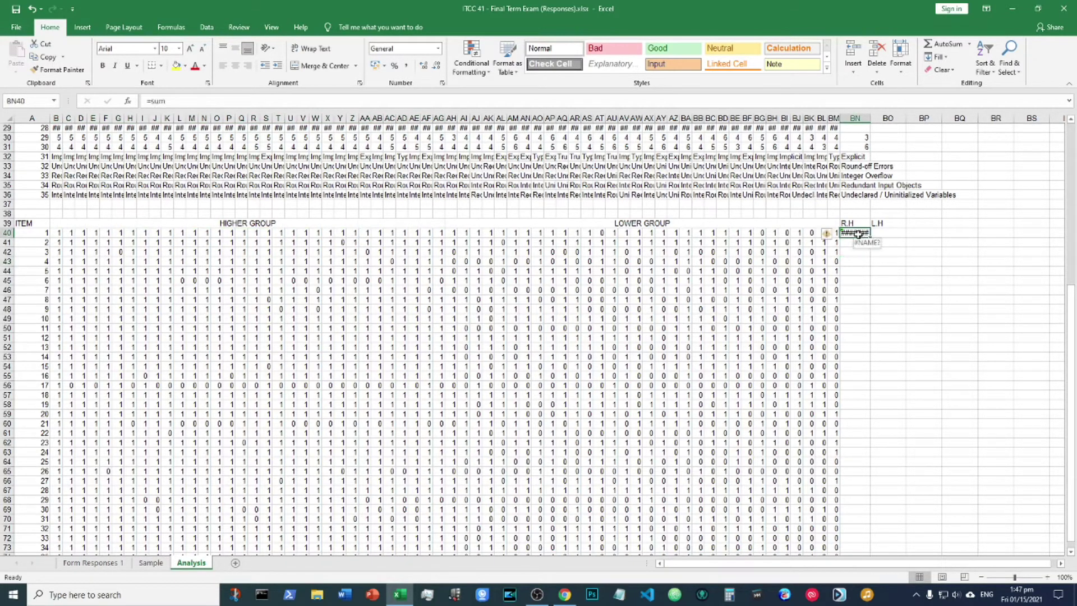
left_click(233, 100)
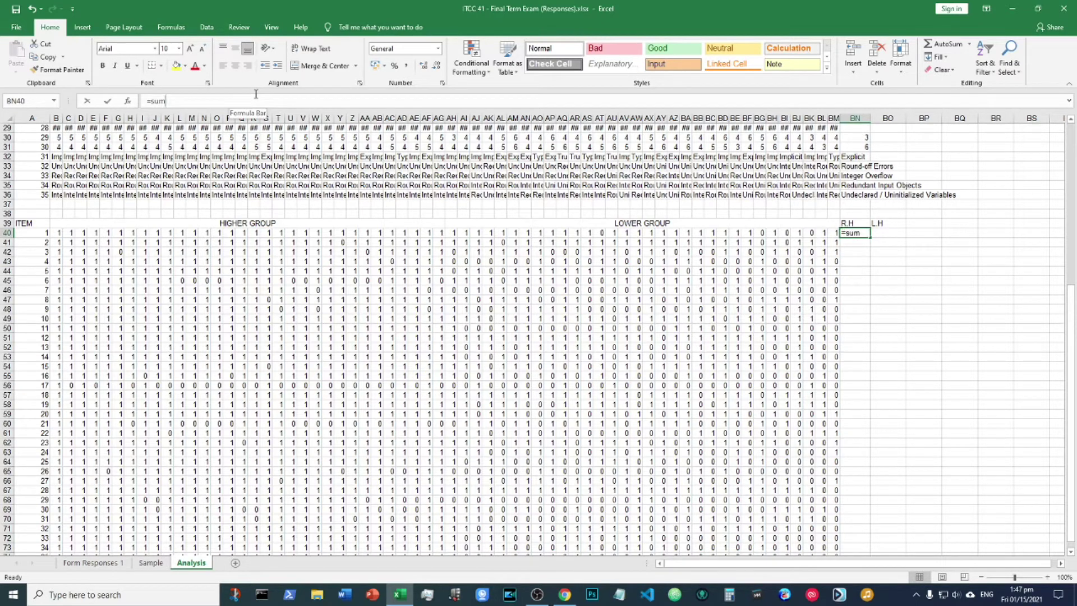
left_click_drag(100, 109, 137, 99)
key("Escape")
key("Delete")
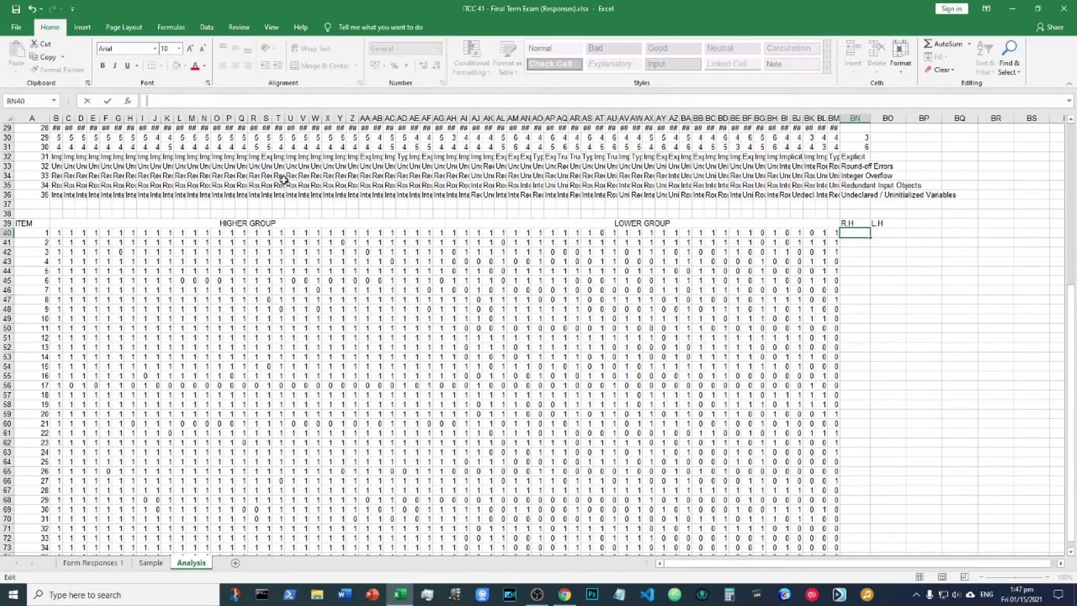
Total the higher group's correct answers for item 1 in BN40 with the formula =SUM(B40:AG40).
left_click_drag(848, 290, 847, 281)
left_click(847, 233)
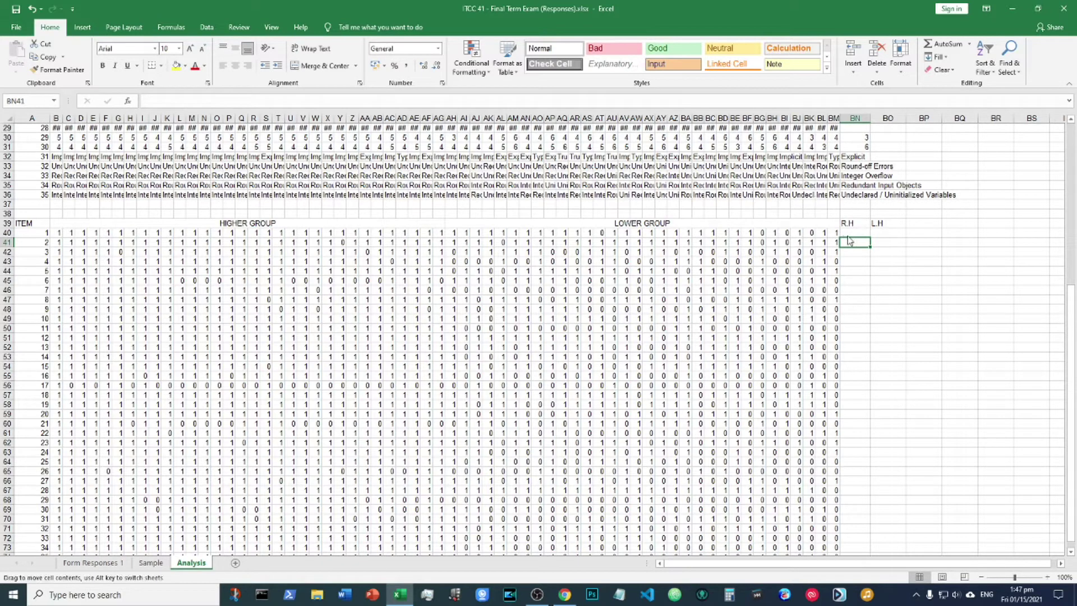
type("=")
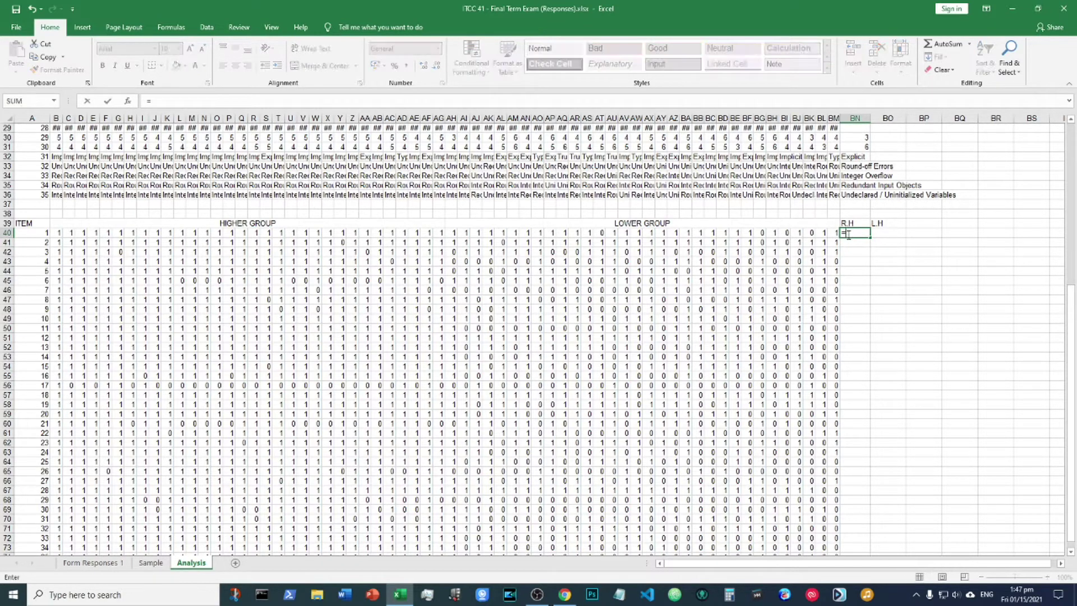
type("sum(")
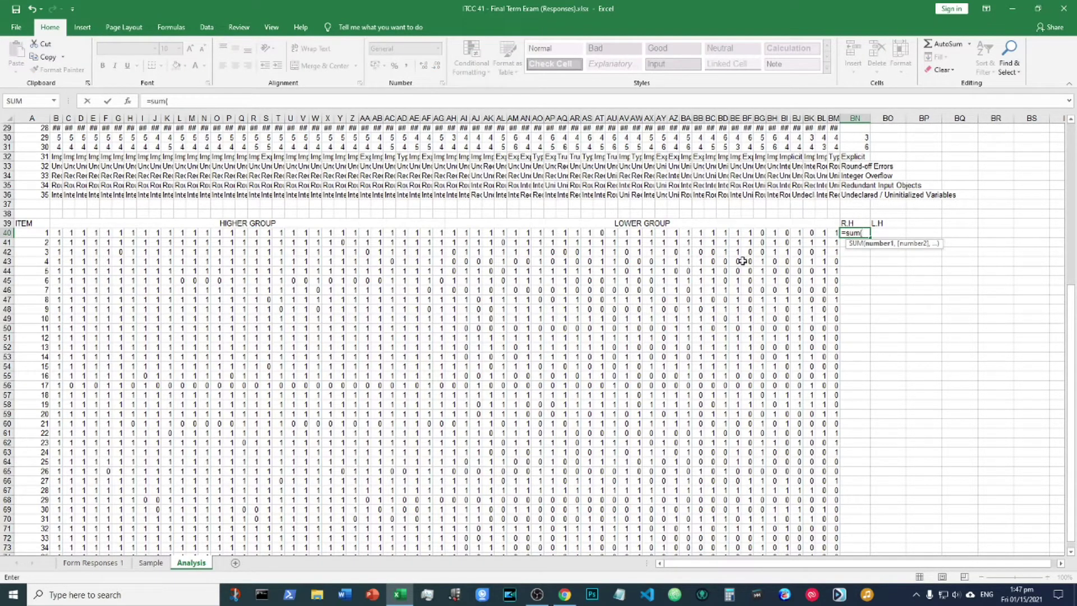
left_click_drag(63, 232, 442, 232)
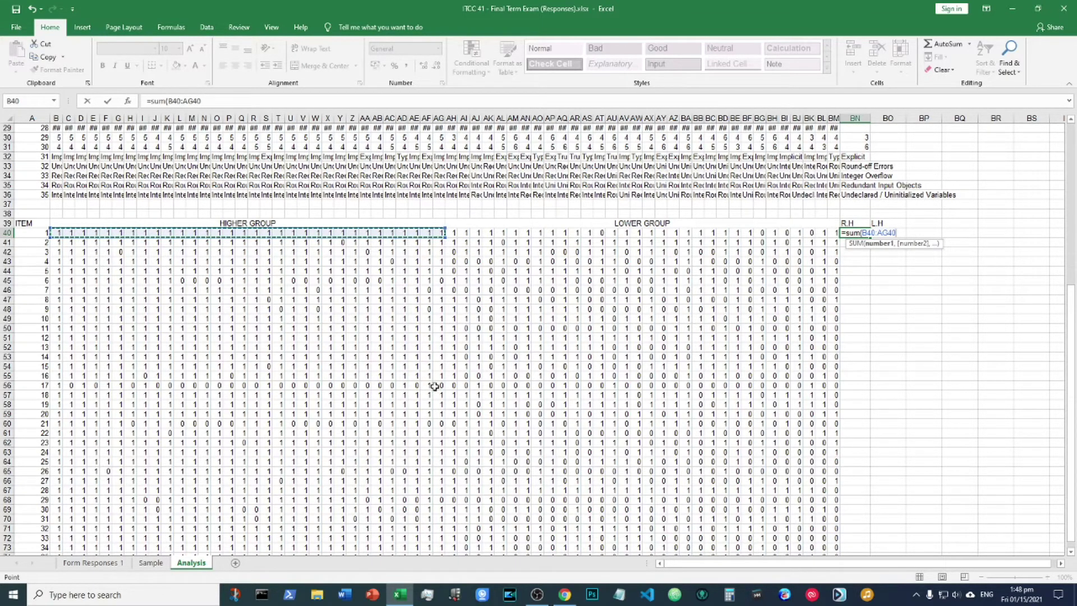
type(")")
key("Return")
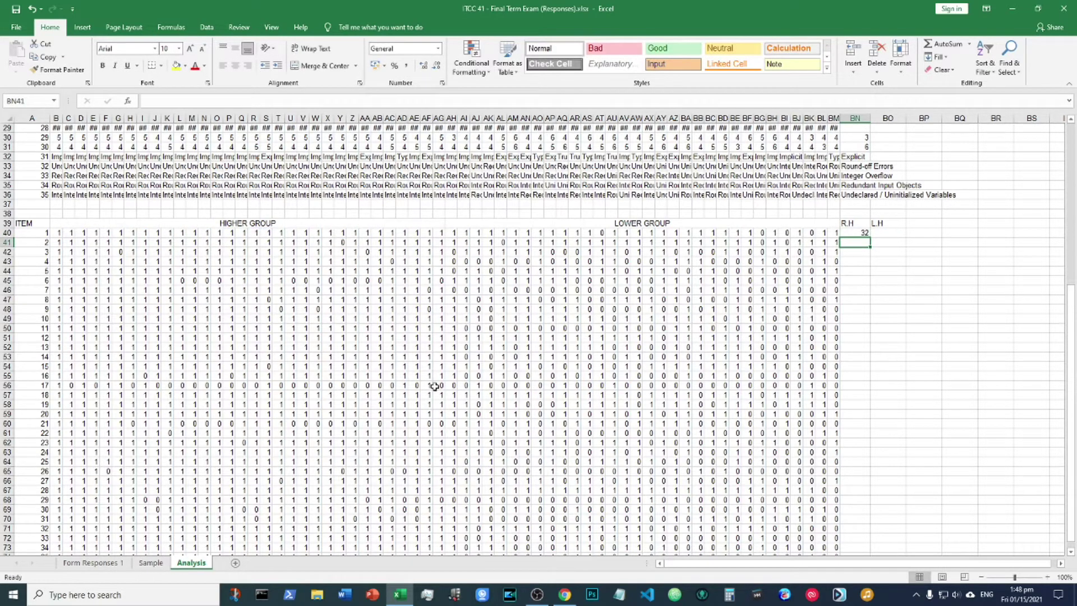
Fill the higher group total in BN40 down through row 74 and check the summed range B40:AG40.
left_click(850, 231)
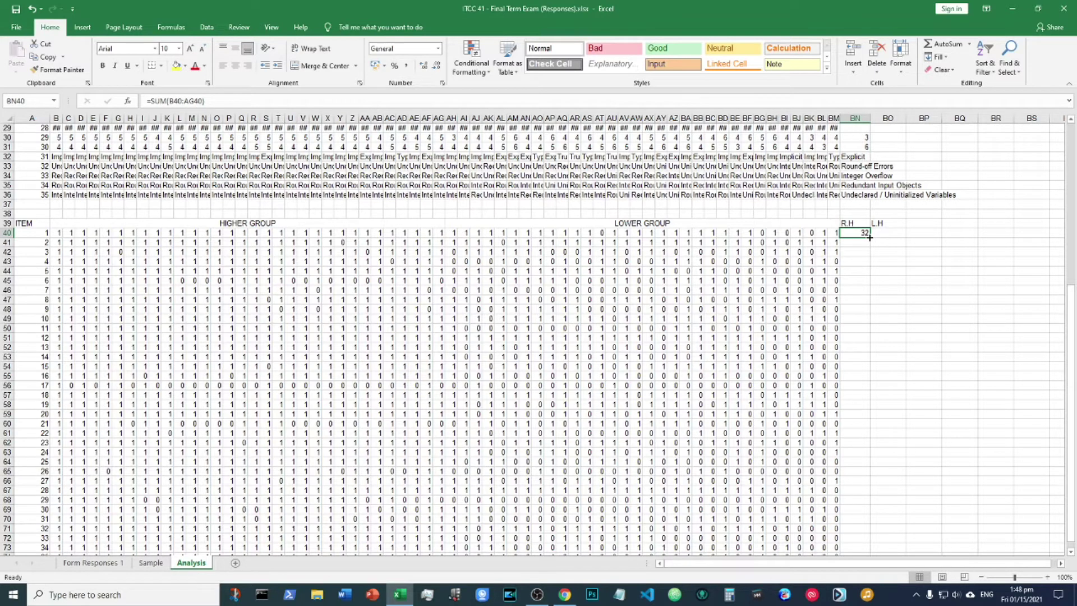
double_click(869, 236)
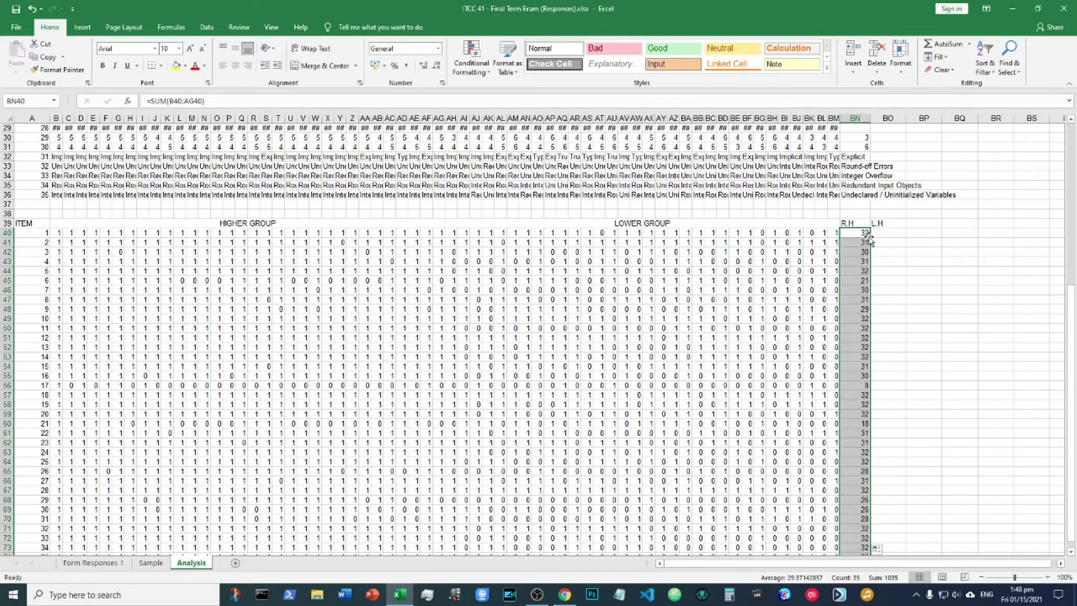
left_click(290, 272)
left_click_drag(59, 232, 441, 232)
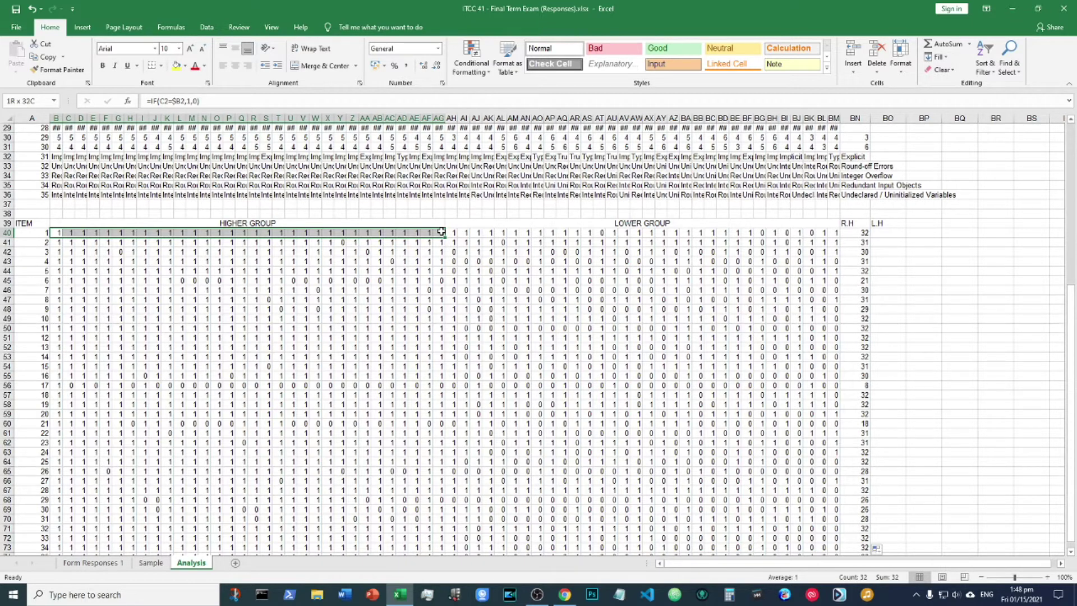
left_click_drag(442, 232, 442, 232)
left_click_drag(59, 233, 442, 237)
Total the lower group's correct answers for item 1 in BO40 with the formula =SUM(AH40:BM40).
left_click(878, 235)
type("=")
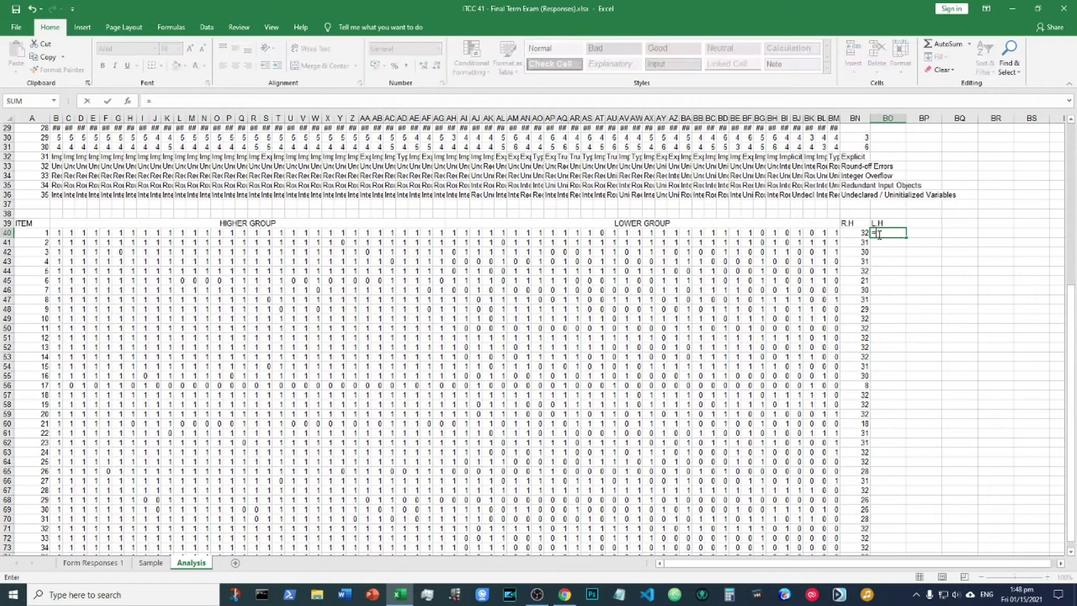
type("sum")
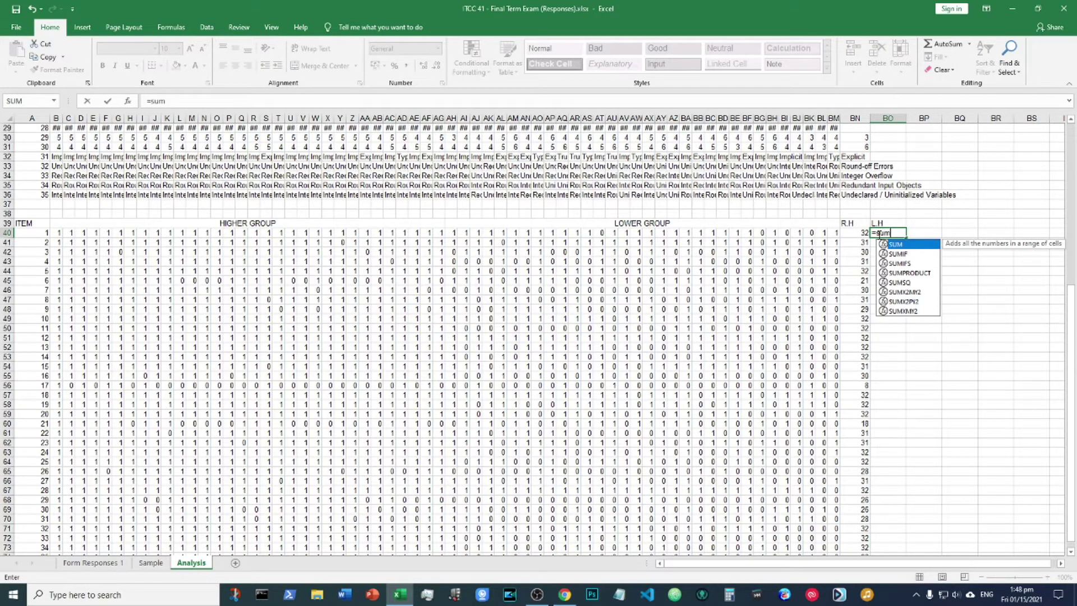
type("(")
left_click_drag(447, 233, 836, 234)
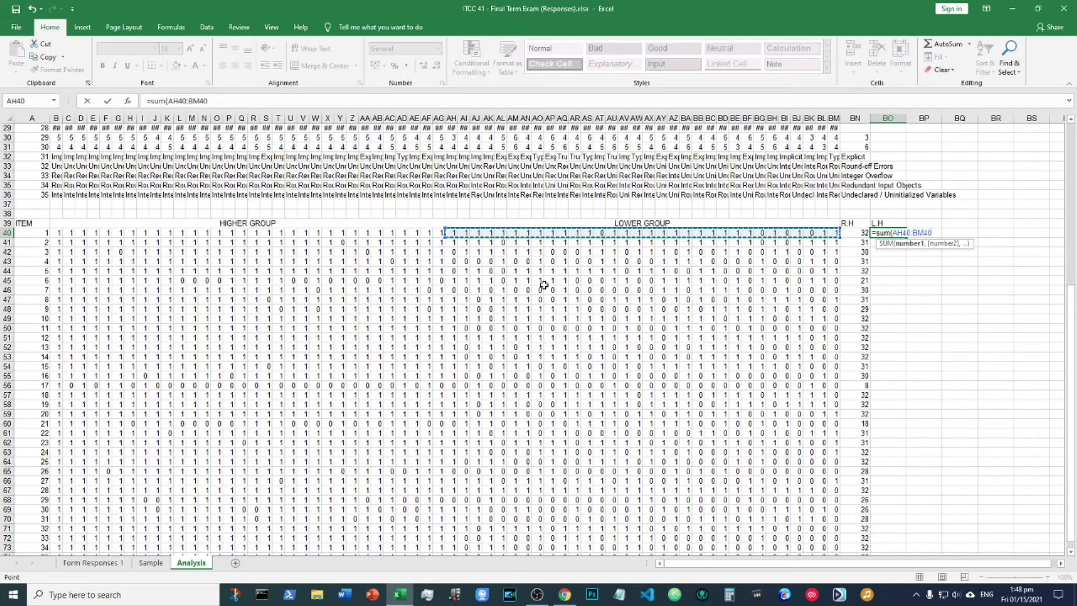
key("Return")
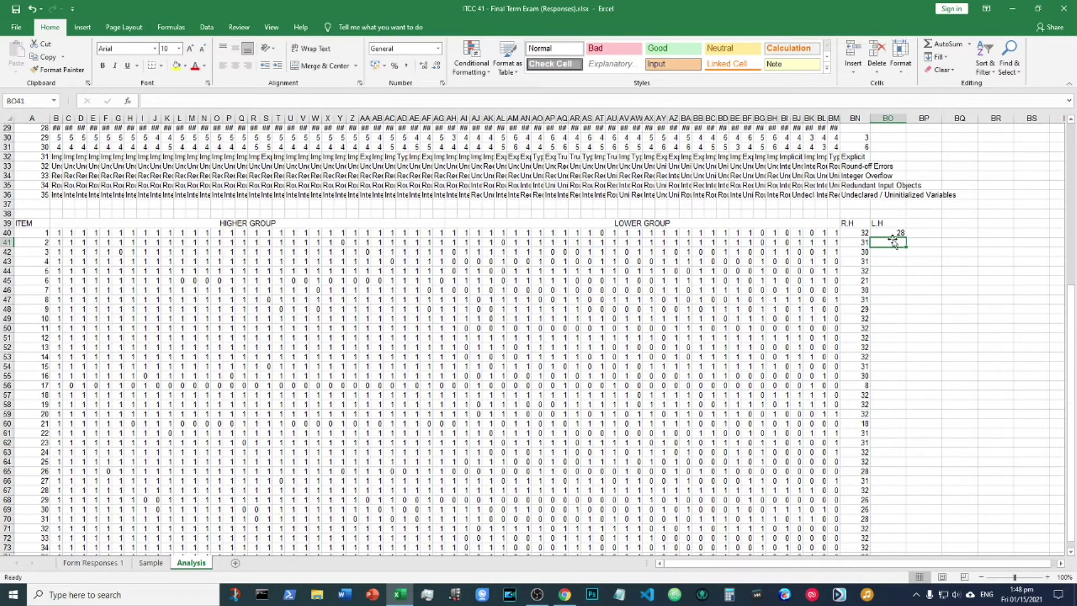
Check the summed range AH40:BM40 and fill the lower group total in BO40 down through row 74.
left_click(547, 245)
left_click_drag(449, 232, 835, 233)
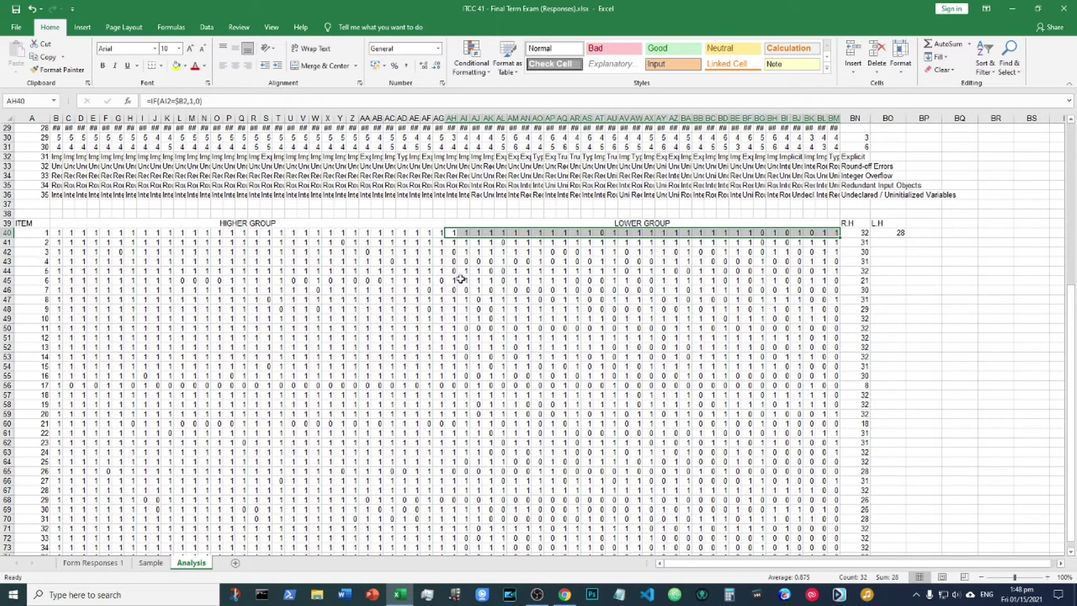
left_click(900, 233)
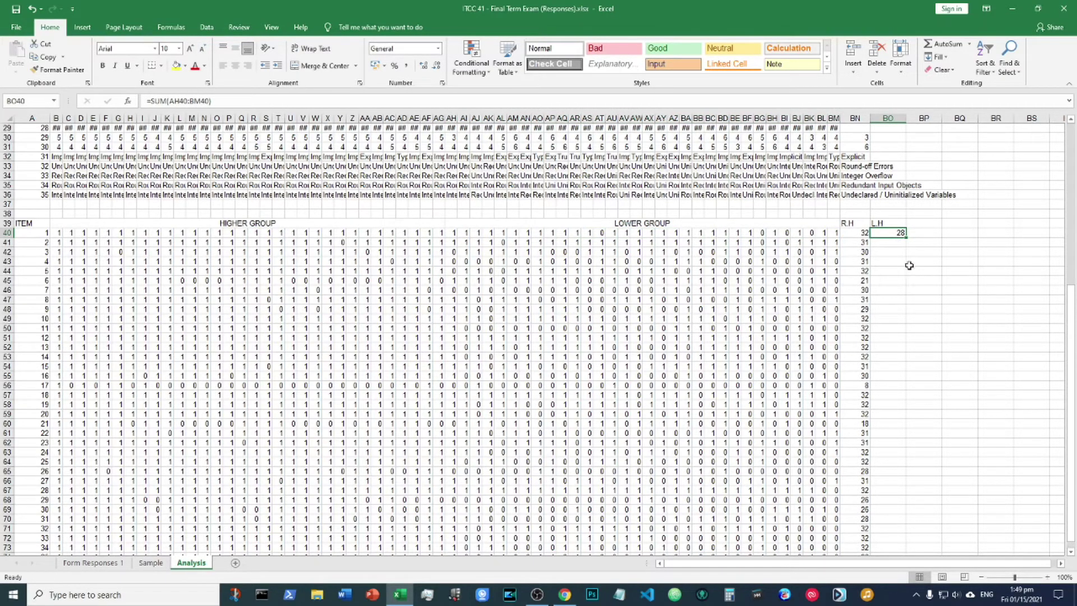
double_click(907, 240)
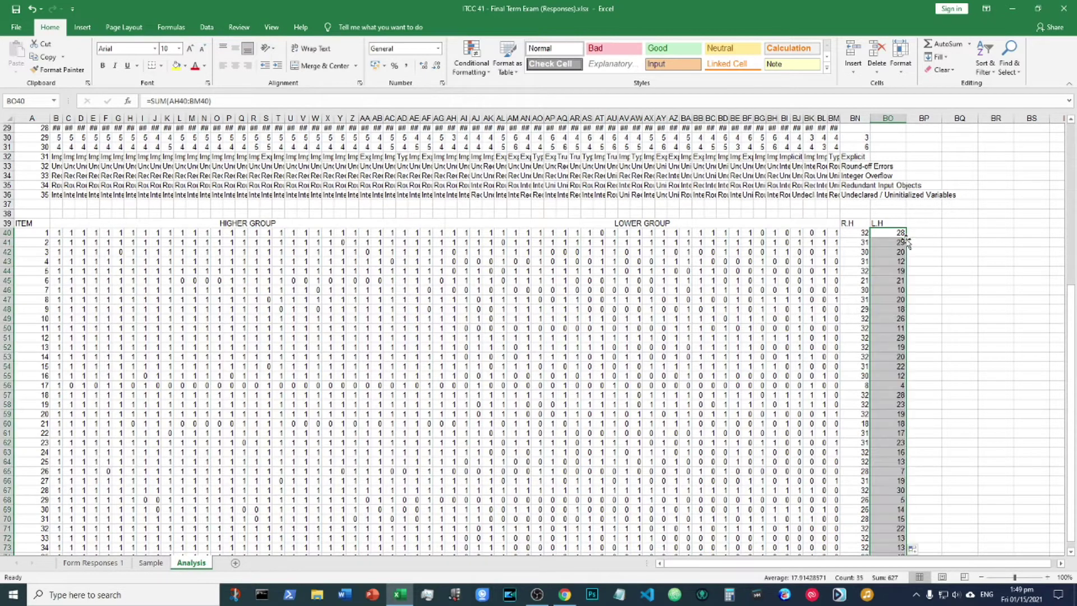
scroll(898, 236, "down", 4)
scroll(895, 205, "up", 3)
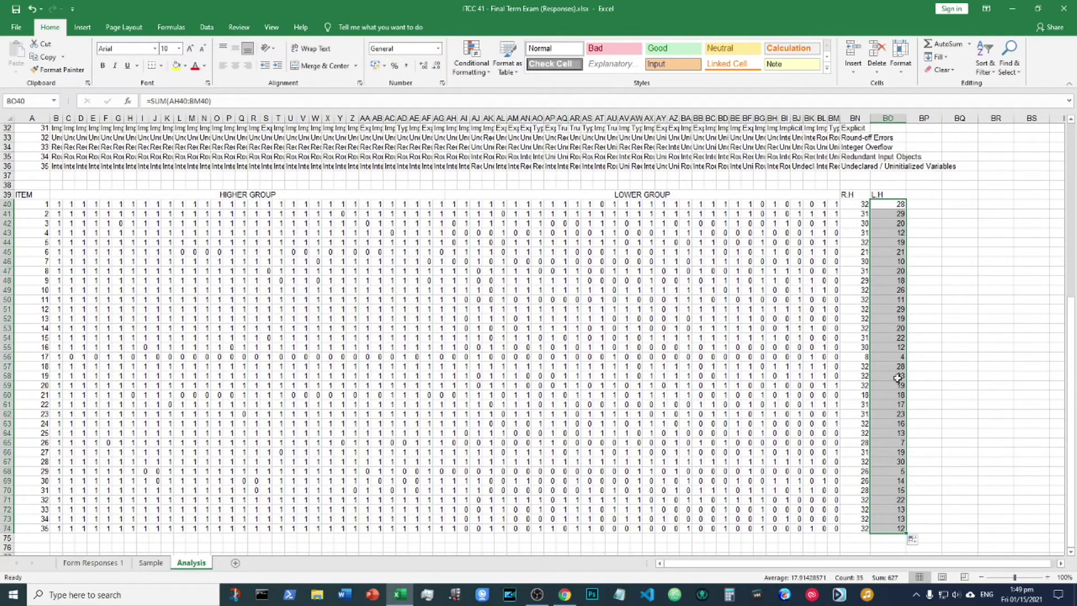
Check the cell range used by the lower group total for item 9 in BO48.
left_click(948, 318)
left_click(892, 222)
left_click(890, 282)
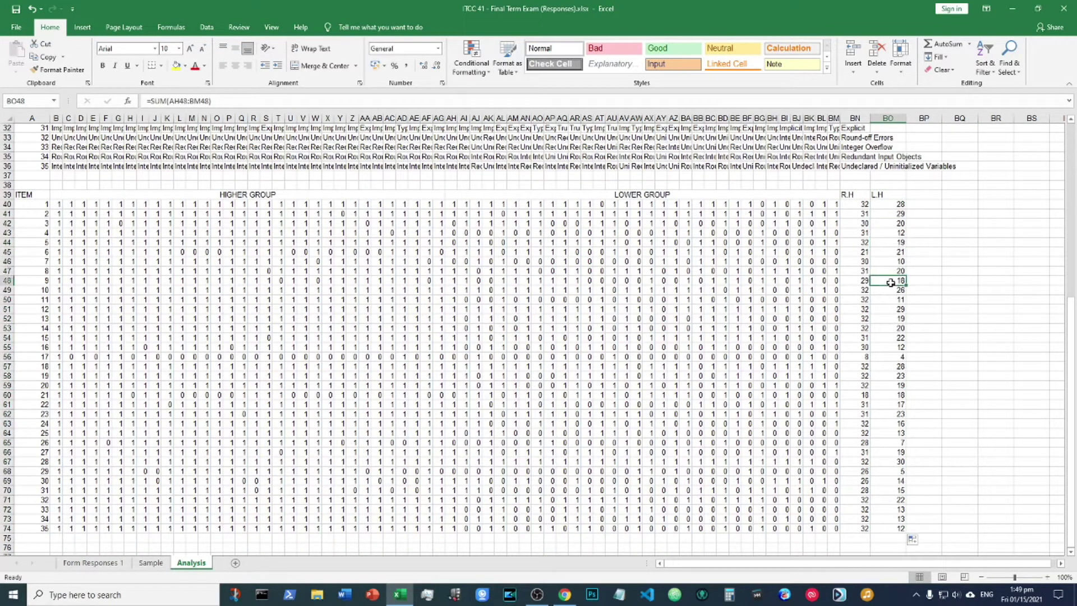
double_click(891, 283)
key("Return")
Enter the heading Discrimination Index in BP39 and widen column BP to fit it.
left_click(918, 308)
left_click(919, 187)
left_click(913, 193)
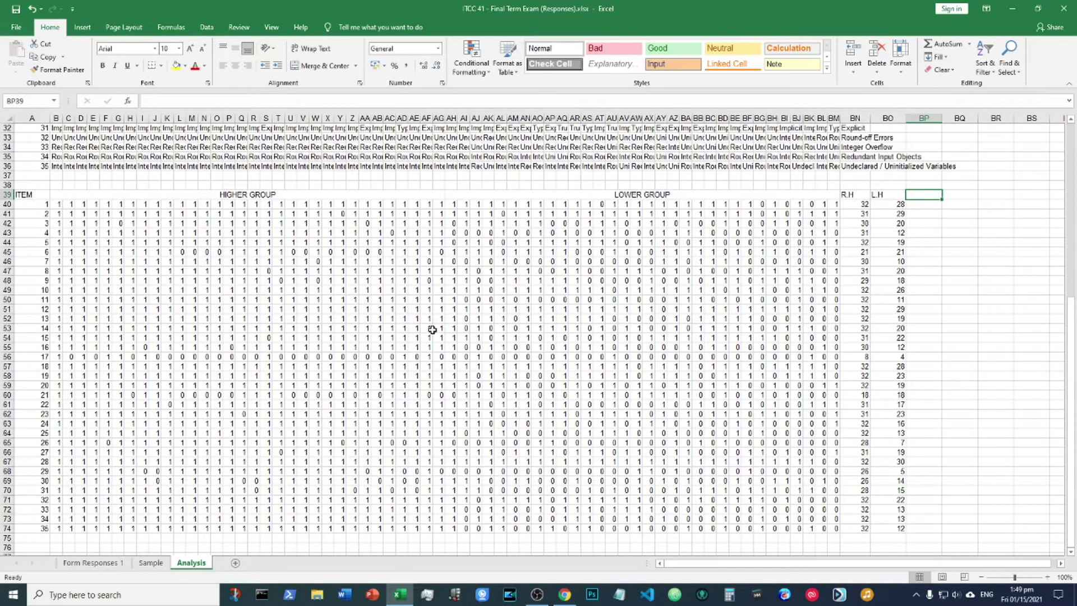
type("Discrimination Index")
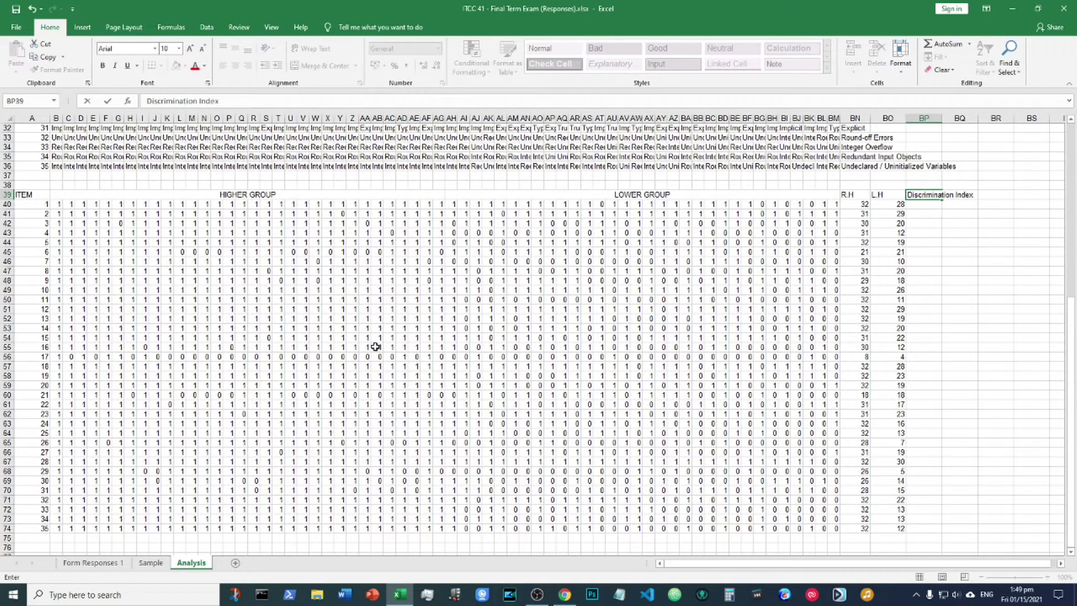
double_click(942, 120)
left_click(948, 207)
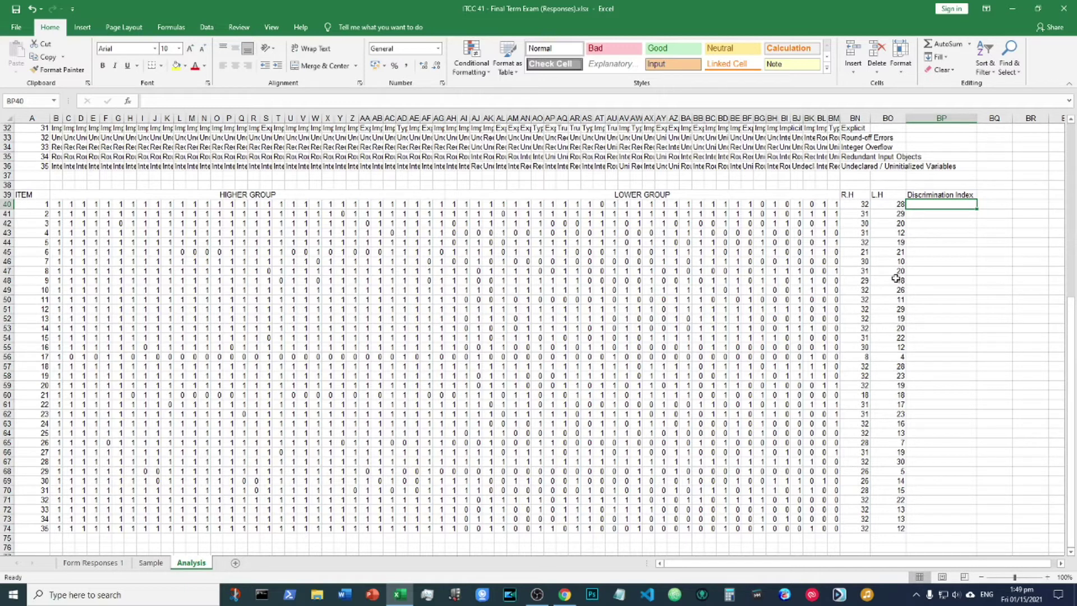
Begin the item 1 discrimination index formula in BP40 as =(BN40-BO40)/, subtracting the lower group total from the higher group total.
left_click(884, 206)
left_click(851, 204)
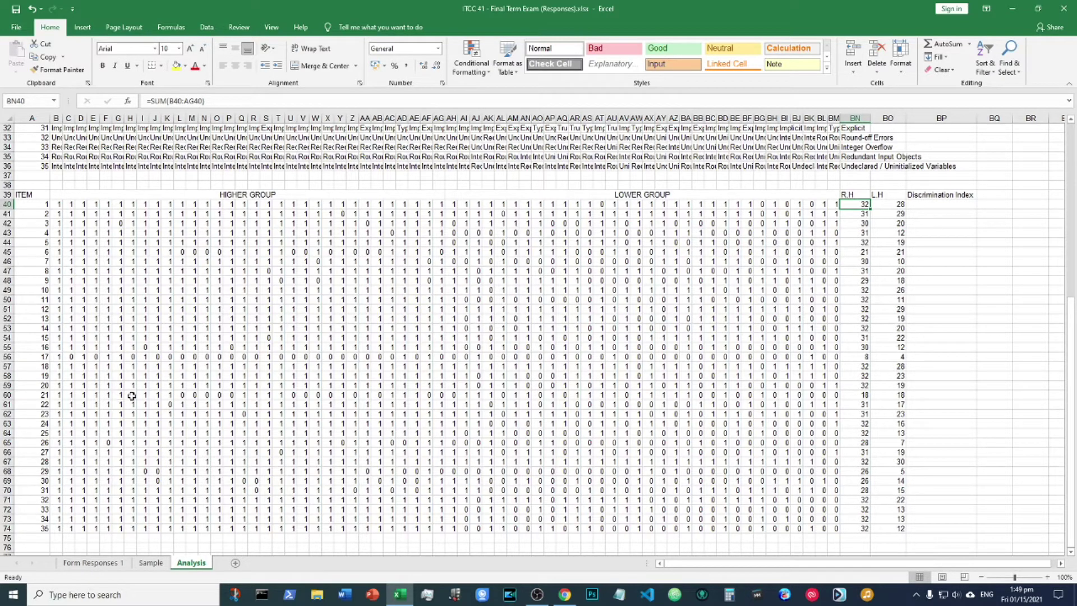
left_click(926, 205)
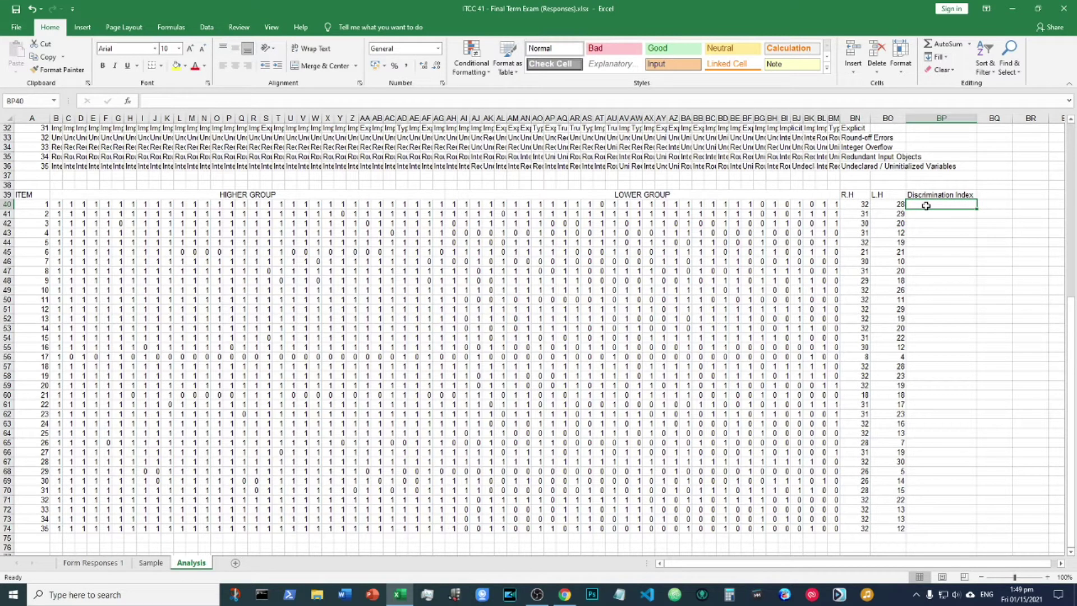
type("=")
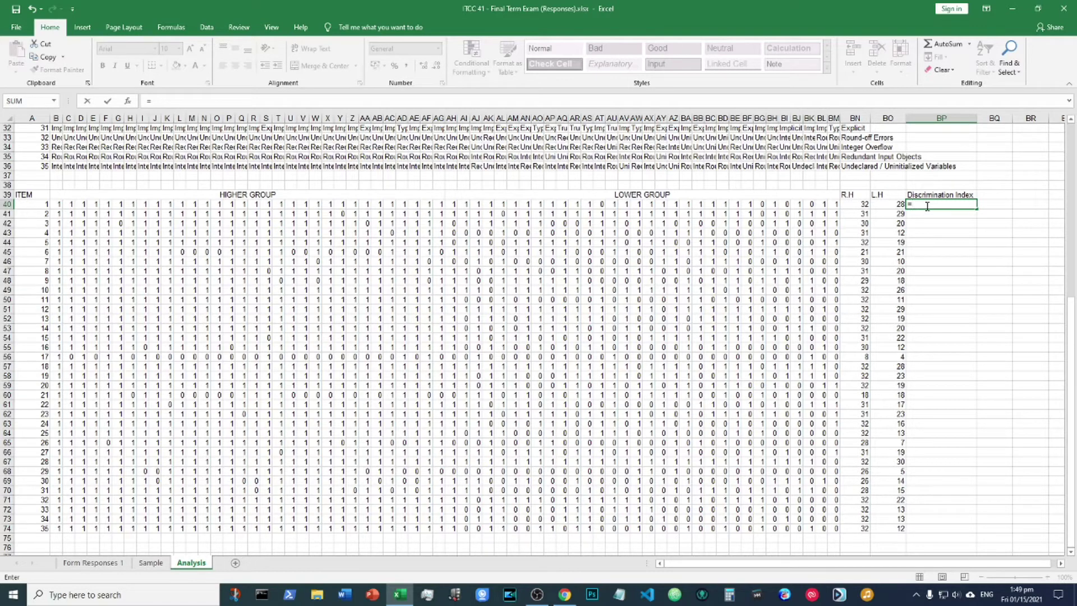
type("(")
left_click(858, 204)
type("-")
left_click(890, 205)
type(")/")
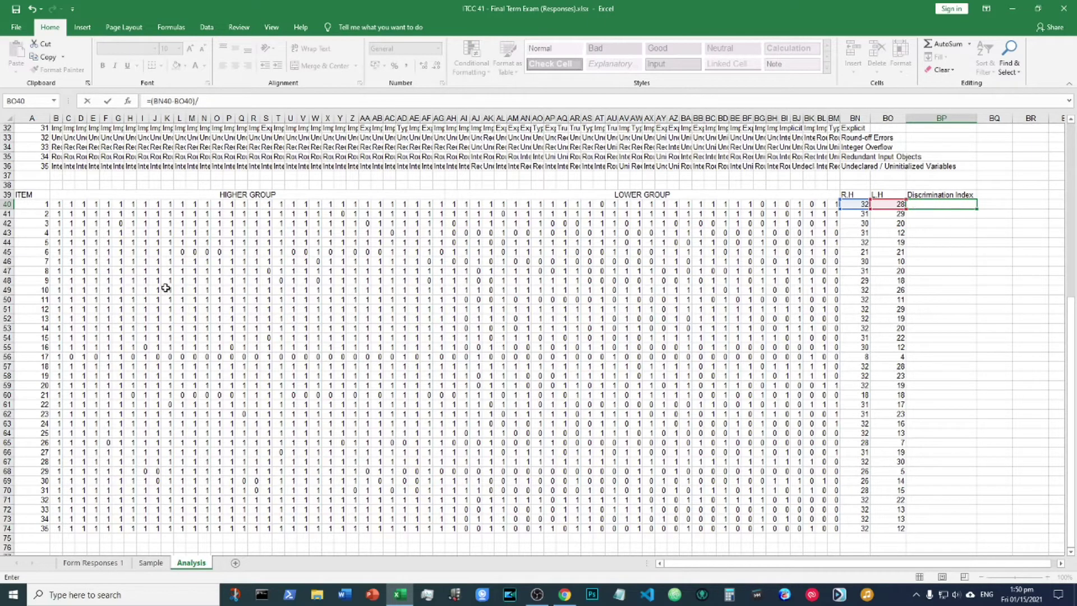
scroll(164, 288, "up", 1)
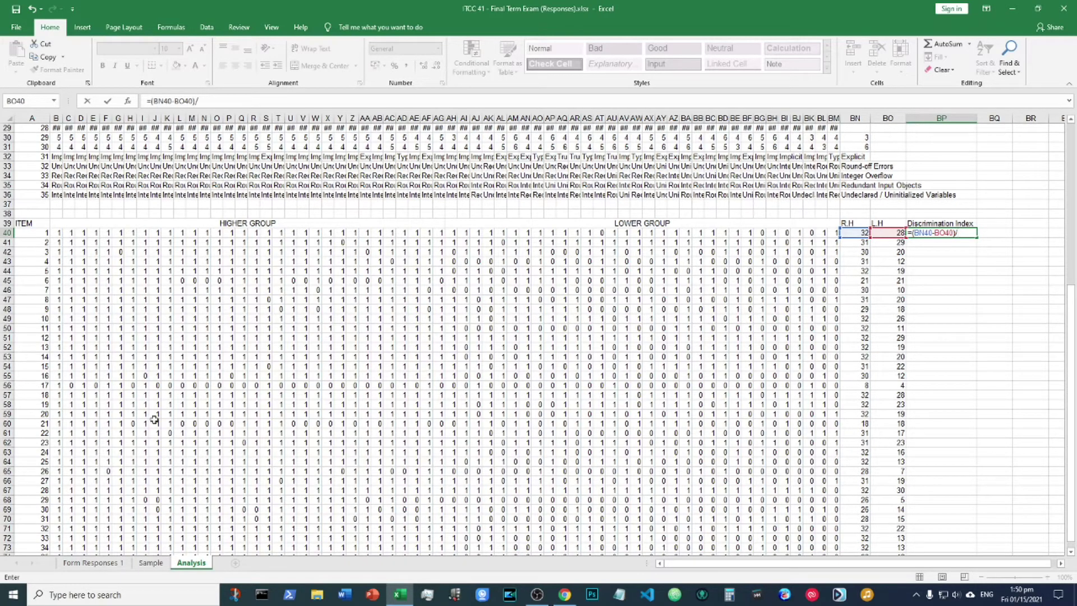
left_click(144, 563)
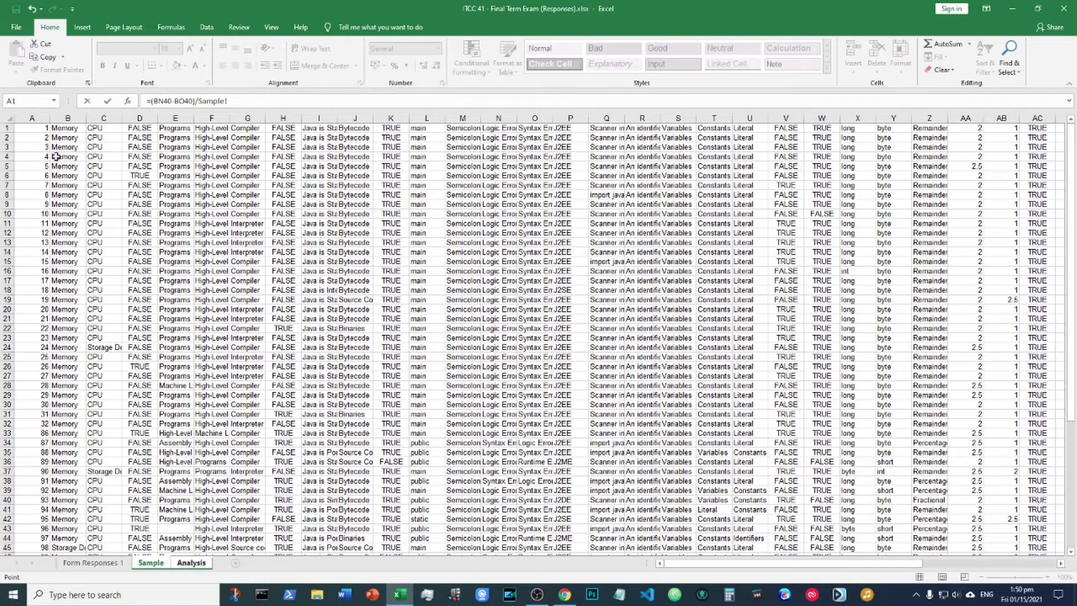
left_click(183, 566)
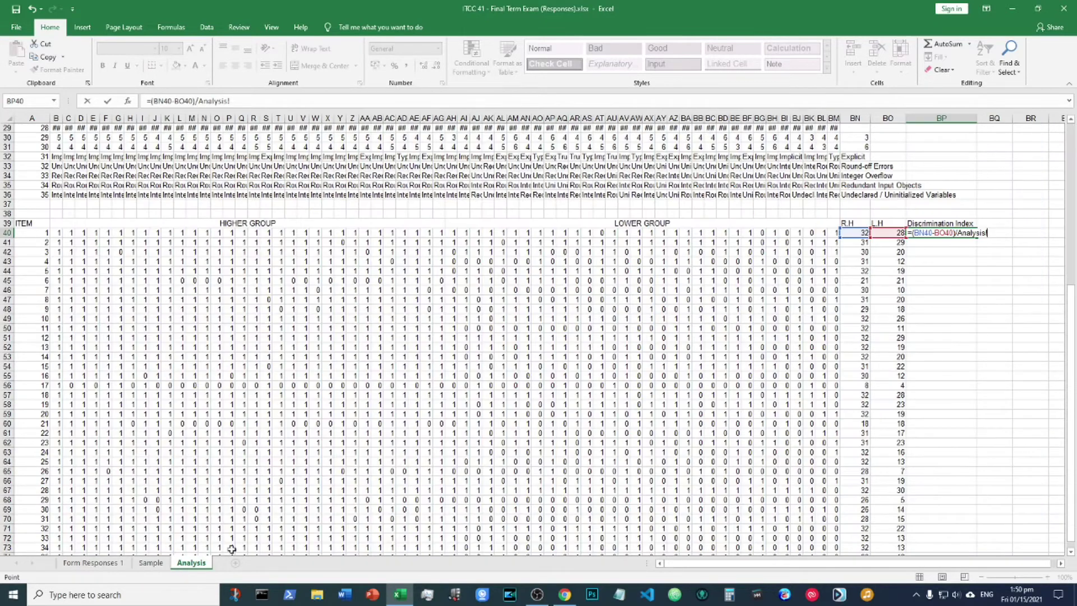
left_click_drag(231, 101, 199, 100)
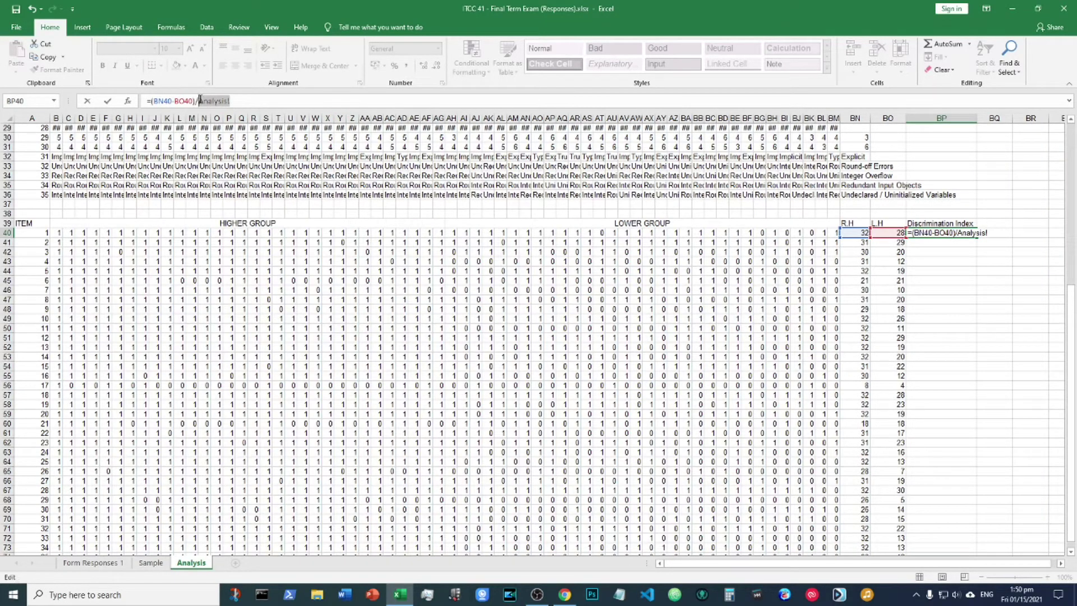
Complete the BP40 formula with the divisor 32 so that it reads =(BN40-BO40)/32.
type("32")
key("Return")
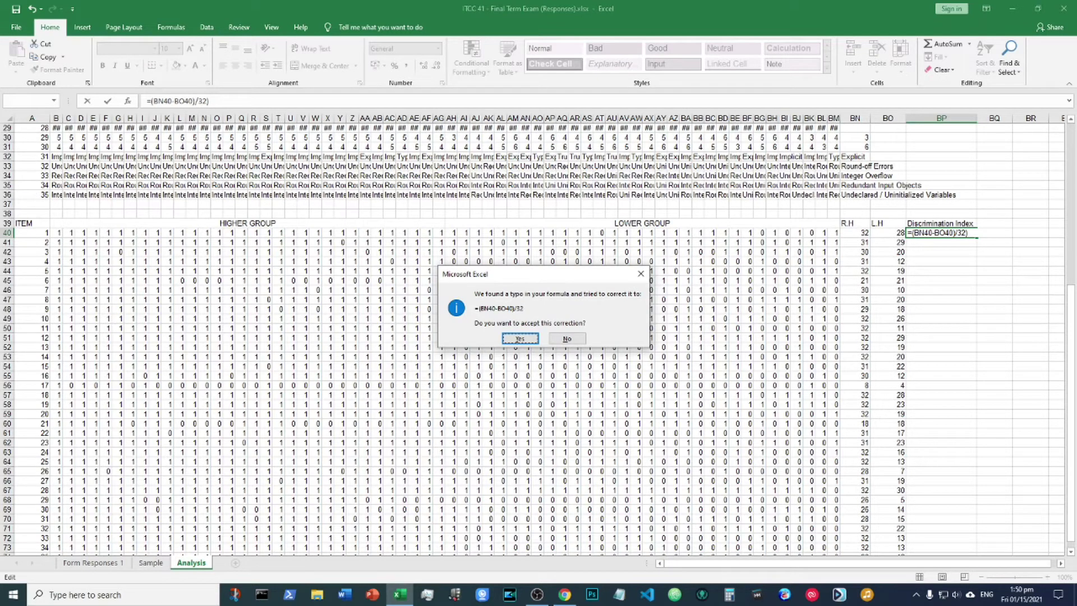
left_click(566, 339)
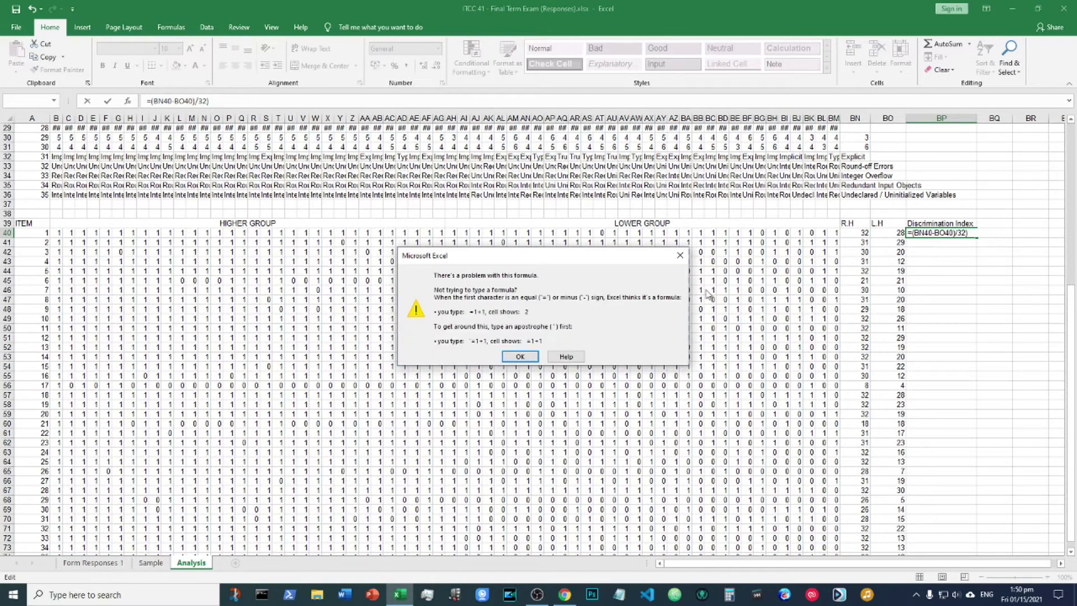
left_click(527, 357)
left_click(970, 233)
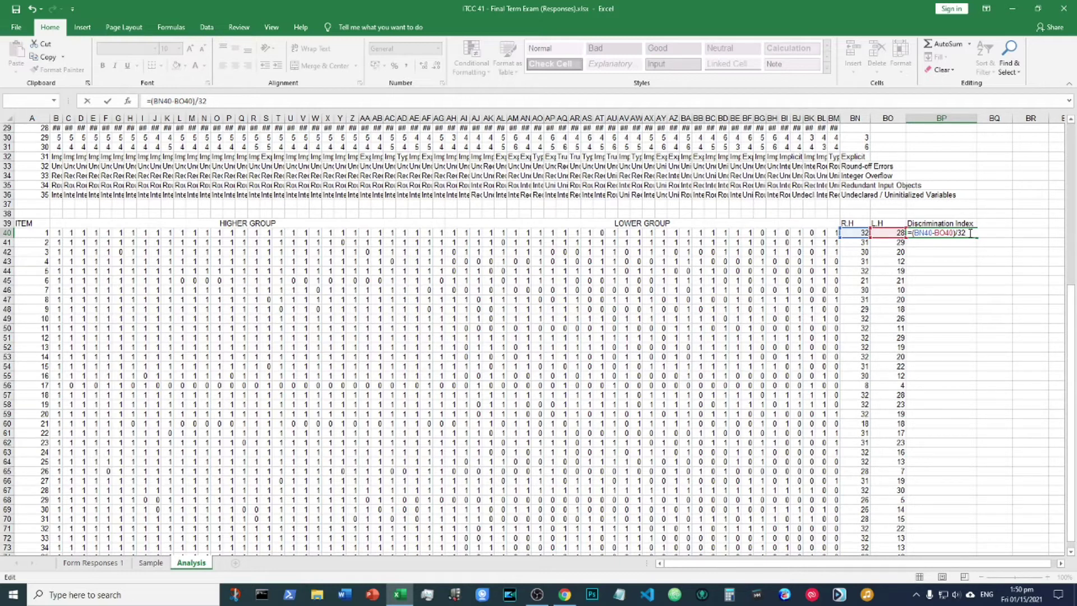
key("Return")
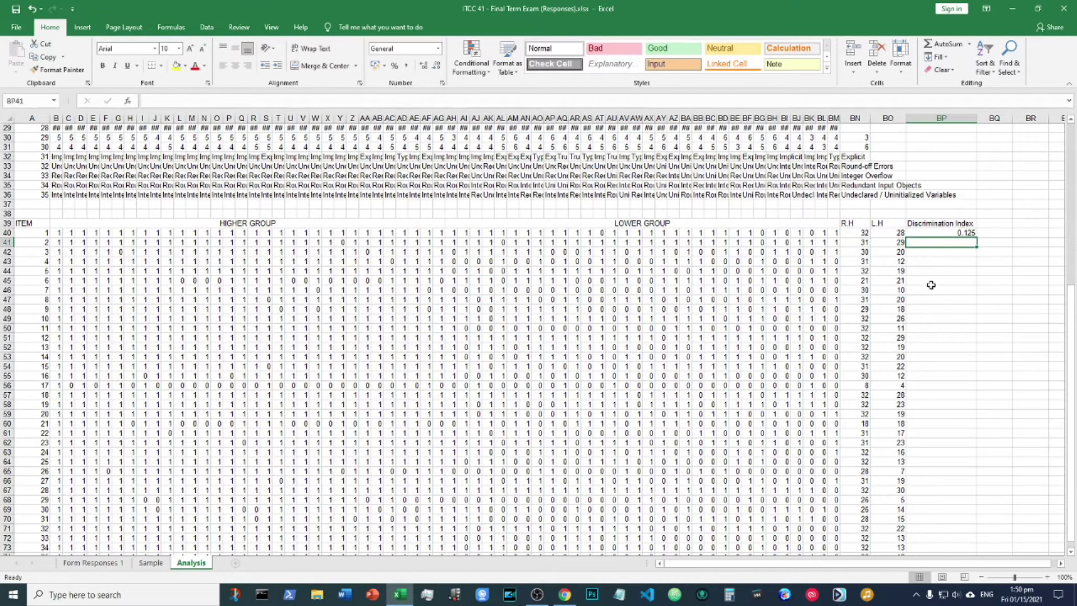
Fill the discrimination index formula in BP40 down through row 74 and look over the column.
left_click(937, 225)
left_click(956, 233)
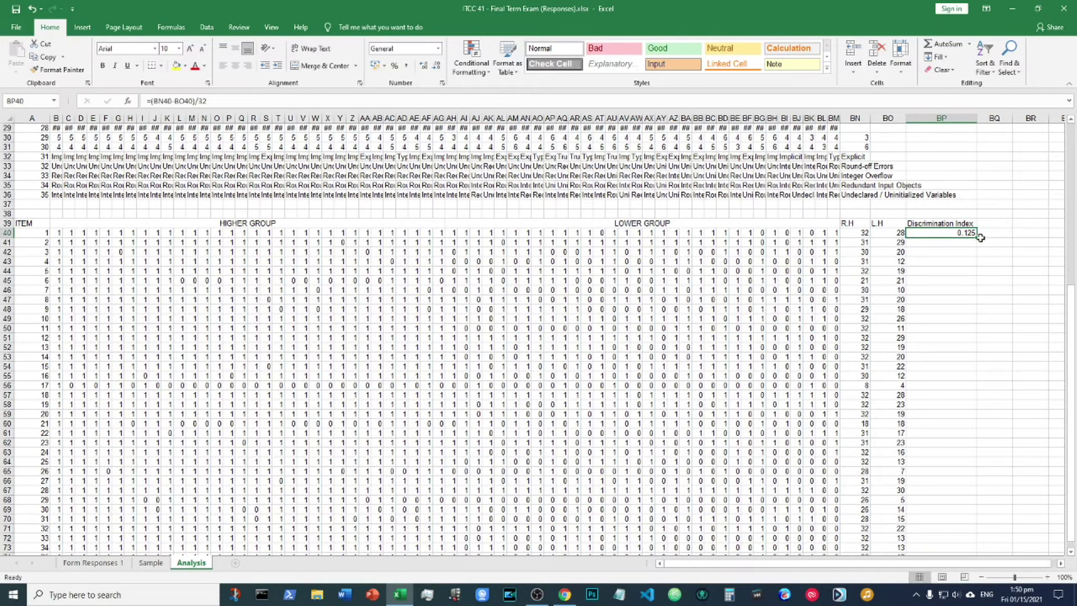
double_click(977, 237)
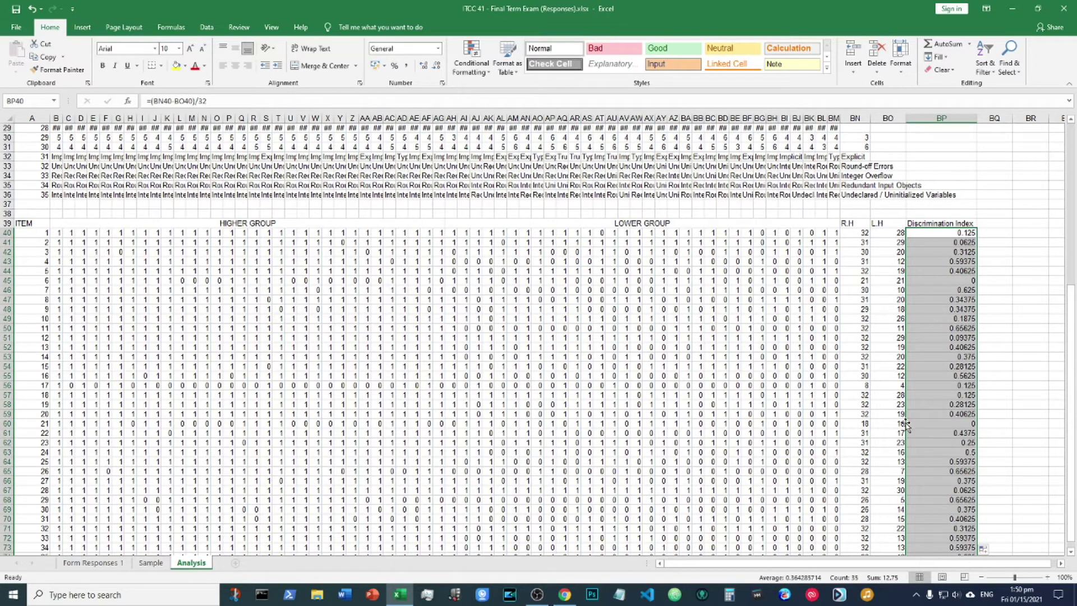
left_click(942, 328)
left_click(942, 281)
left_click(951, 244)
left_click(948, 234)
left_click(1060, 564)
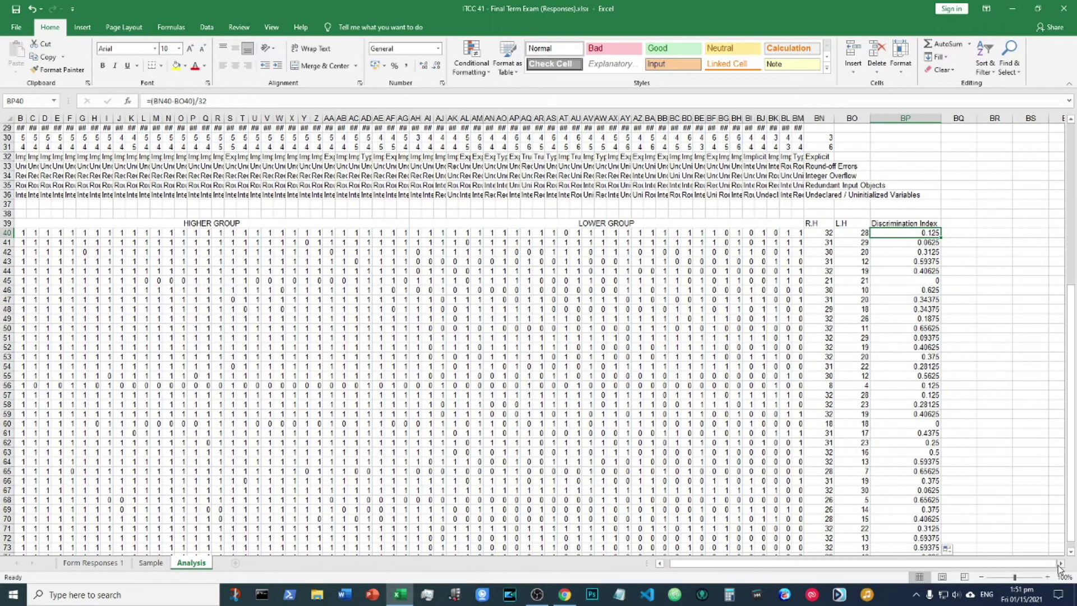
Examine the R.H and L.H totals and the discrimination index values for the items in rows 40 to 74.
left_click(1060, 564)
left_click(1060, 564)
left_click(875, 318)
left_click(879, 290)
scroll(879, 294, "down", 1)
scroll(879, 294, "up", 1)
scroll(879, 294, "down", 1)
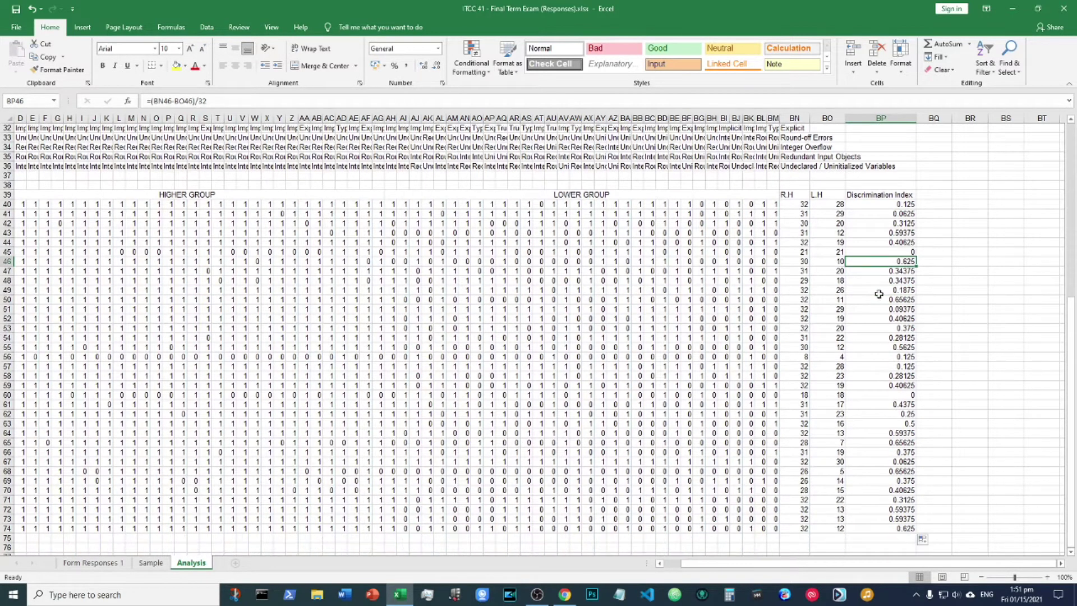
left_click(797, 203)
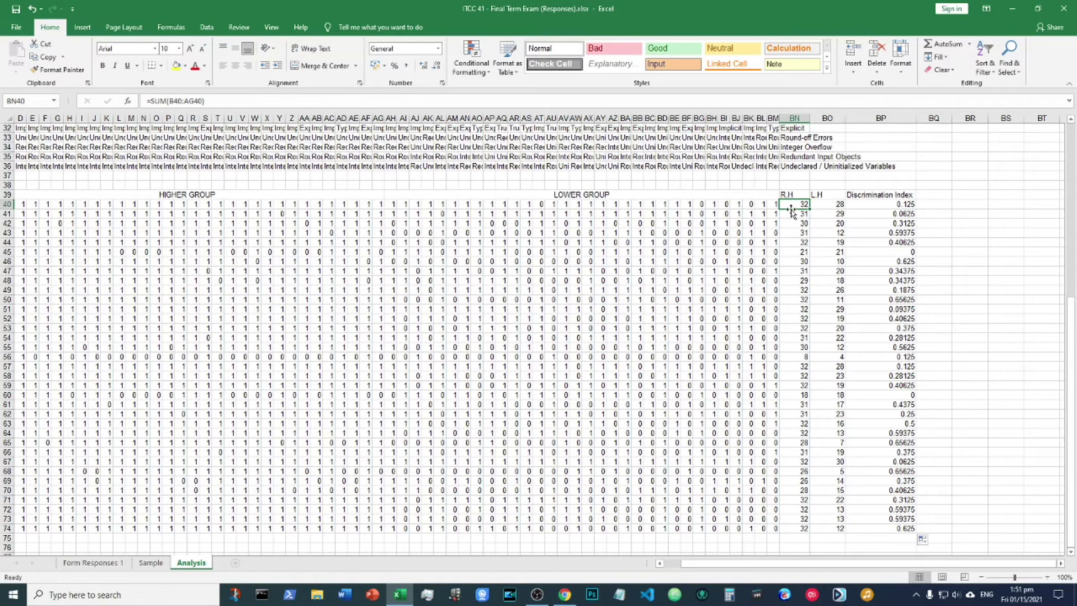
left_click(826, 204)
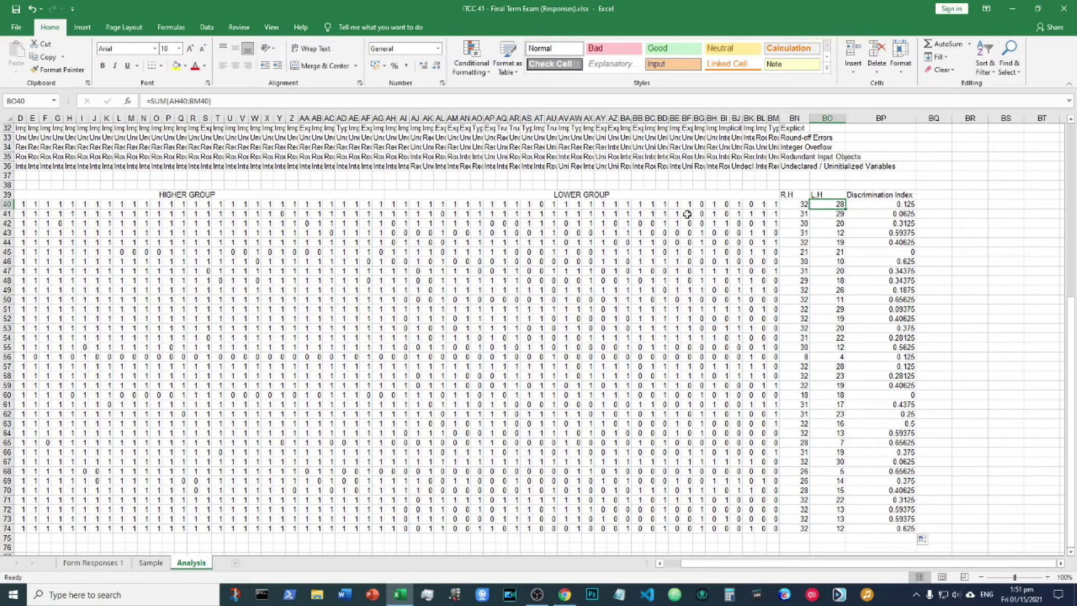
left_click(793, 204)
left_click(832, 203)
left_click(788, 537)
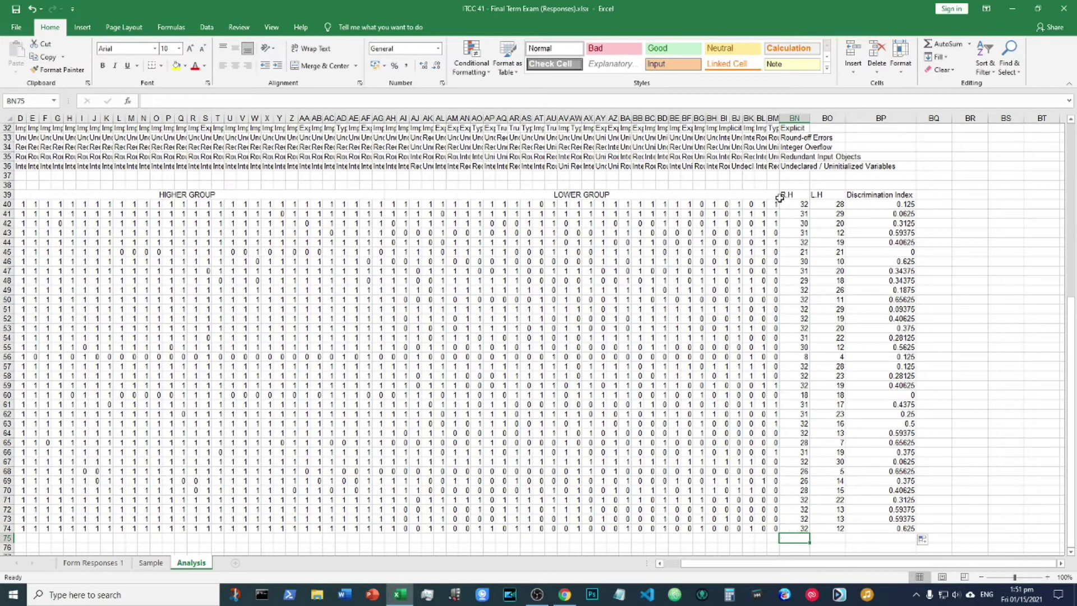
Enter the test totals 32 in BN38 for the higher group and 0 in BO38 for the lower group.
left_click(792, 183)
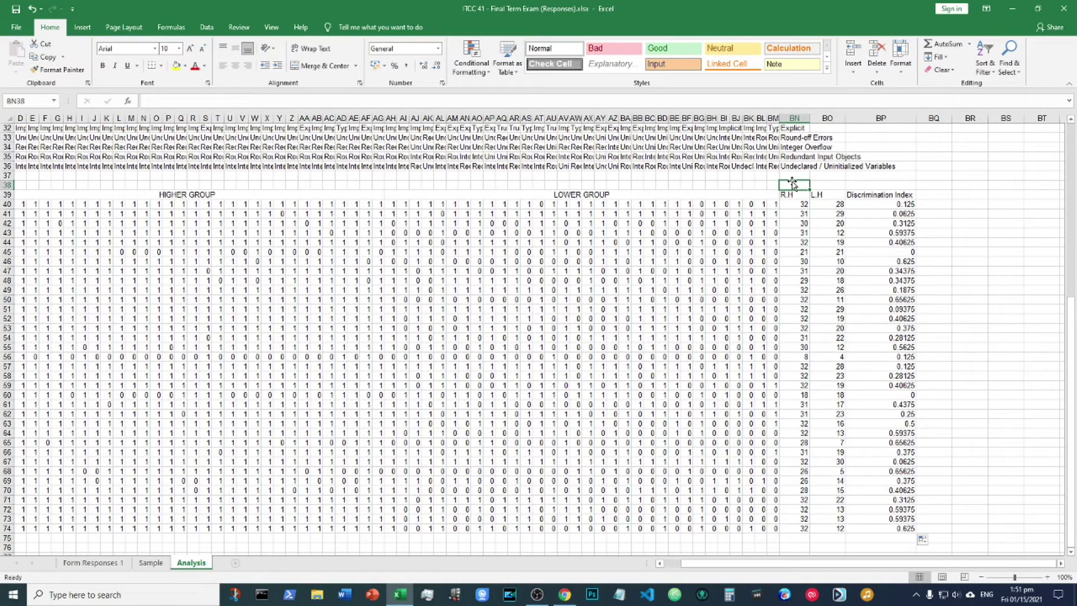
type("32")
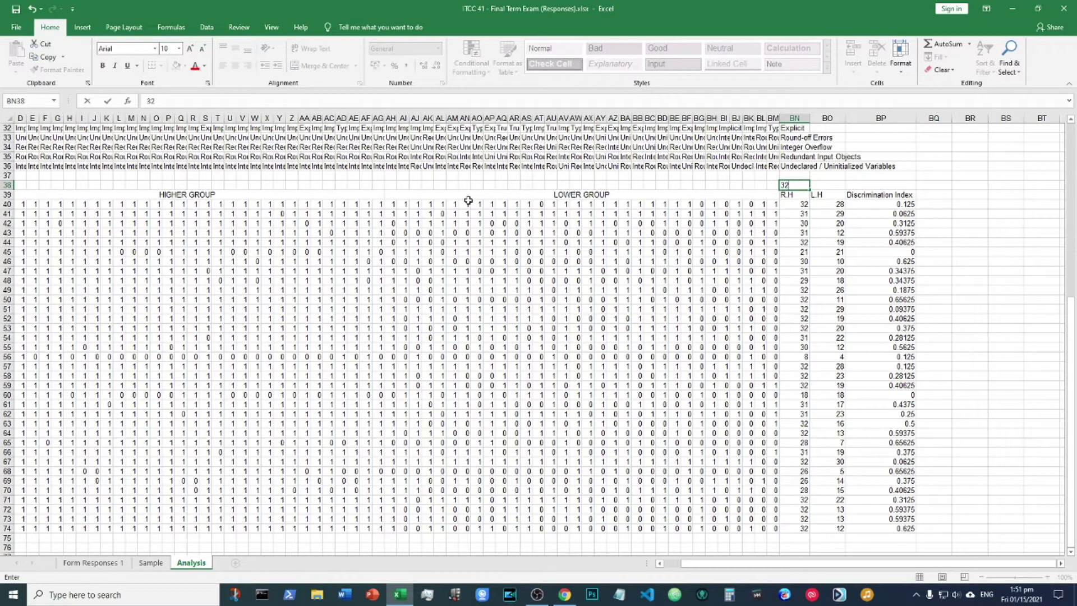
left_click(789, 185)
left_click(829, 187)
type("0")
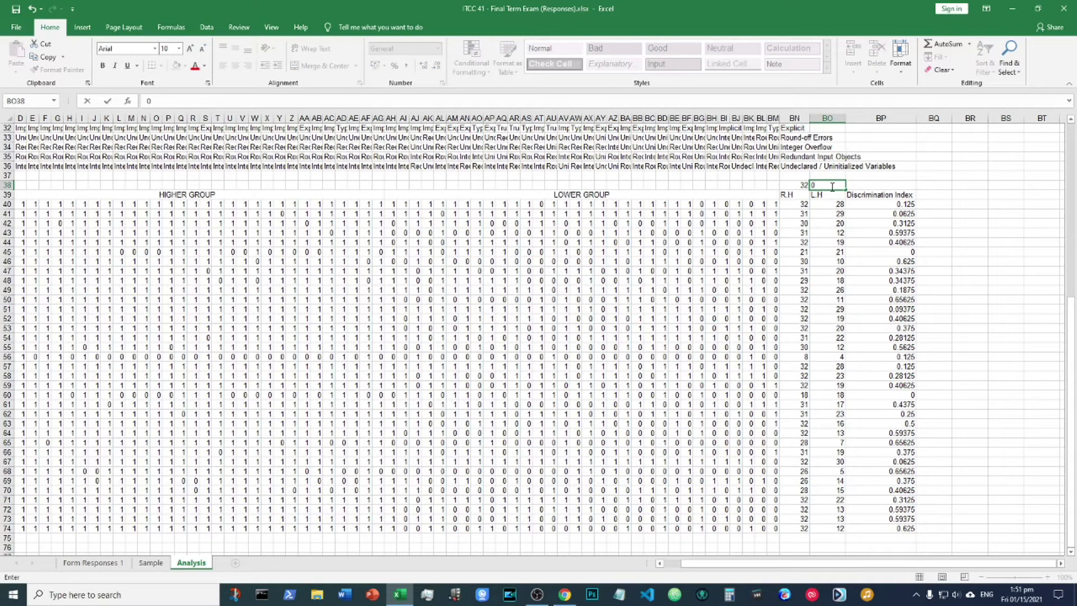
left_click(861, 183)
left_click(857, 214)
left_click(864, 201)
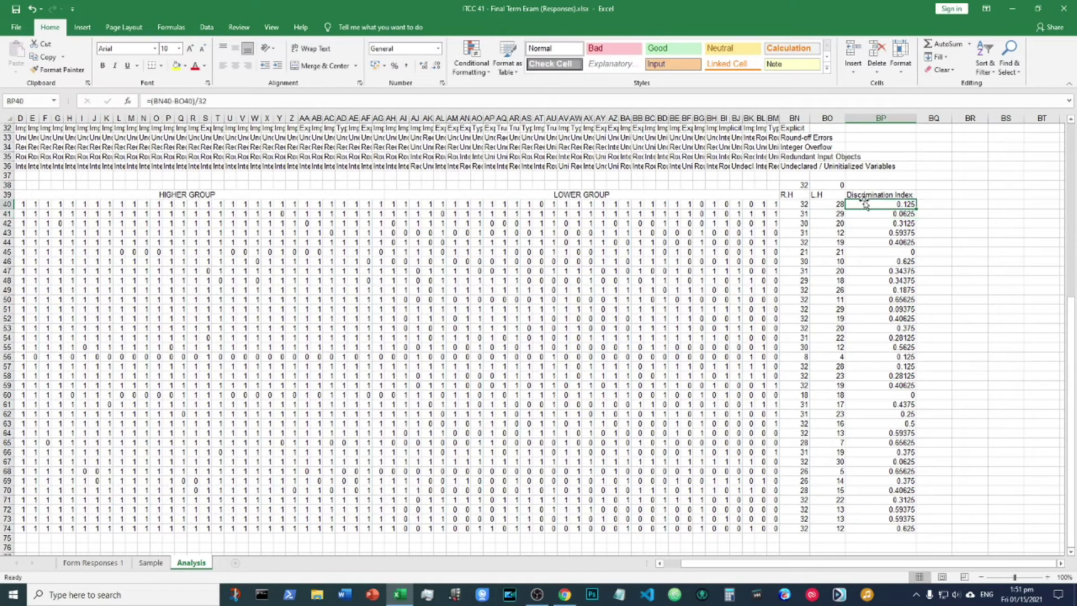
Calculate the test discrimination index in BP38 with the formula =(BN38-BO38)/32.
left_click(868, 184)
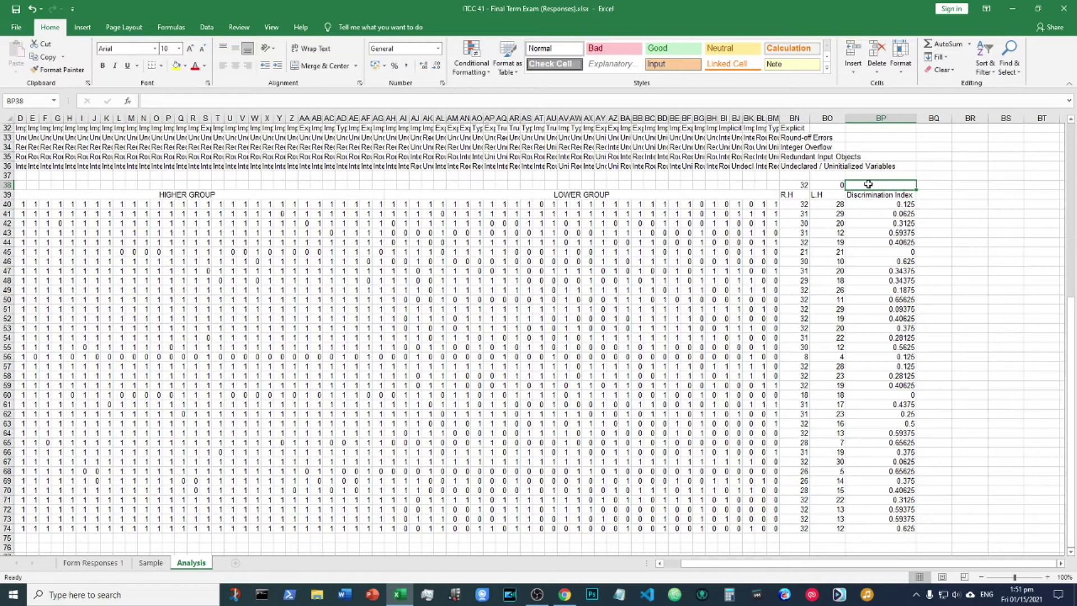
type("=(")
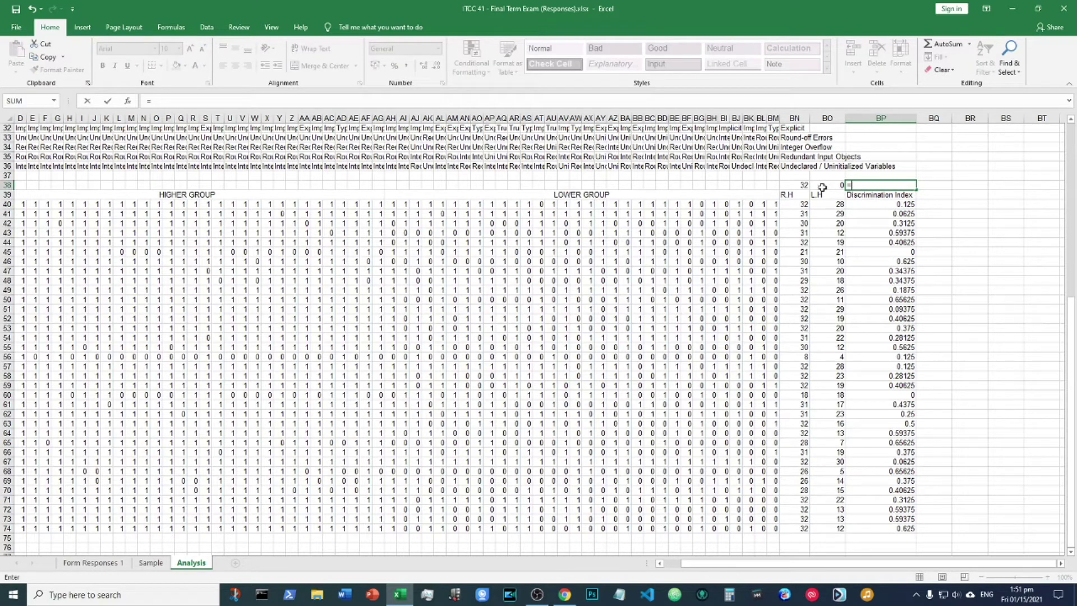
left_click(796, 185)
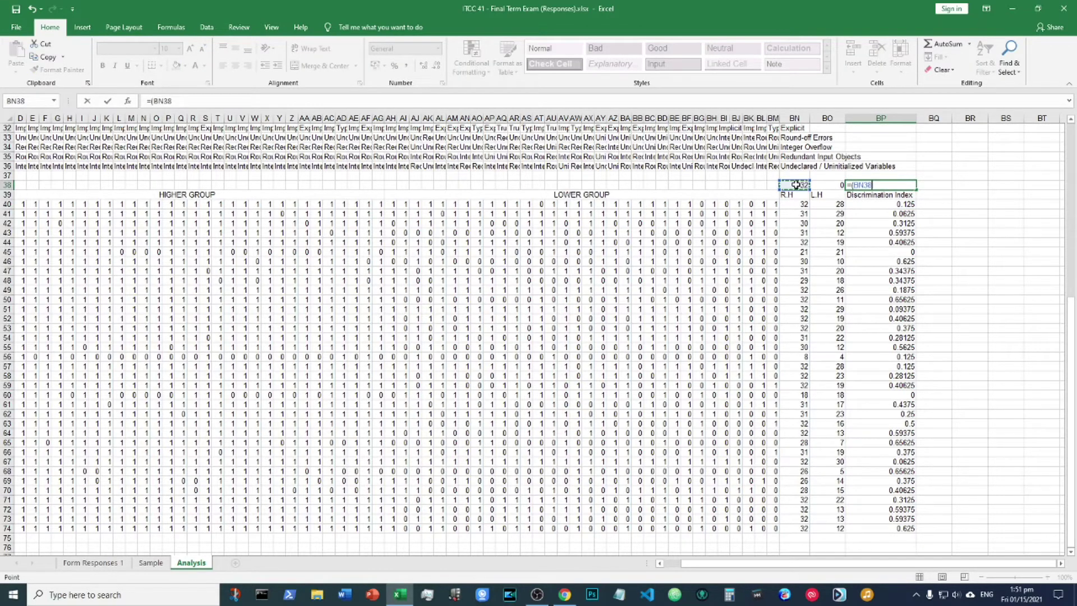
type("-")
left_click(827, 185)
type(")/32")
key("Return")
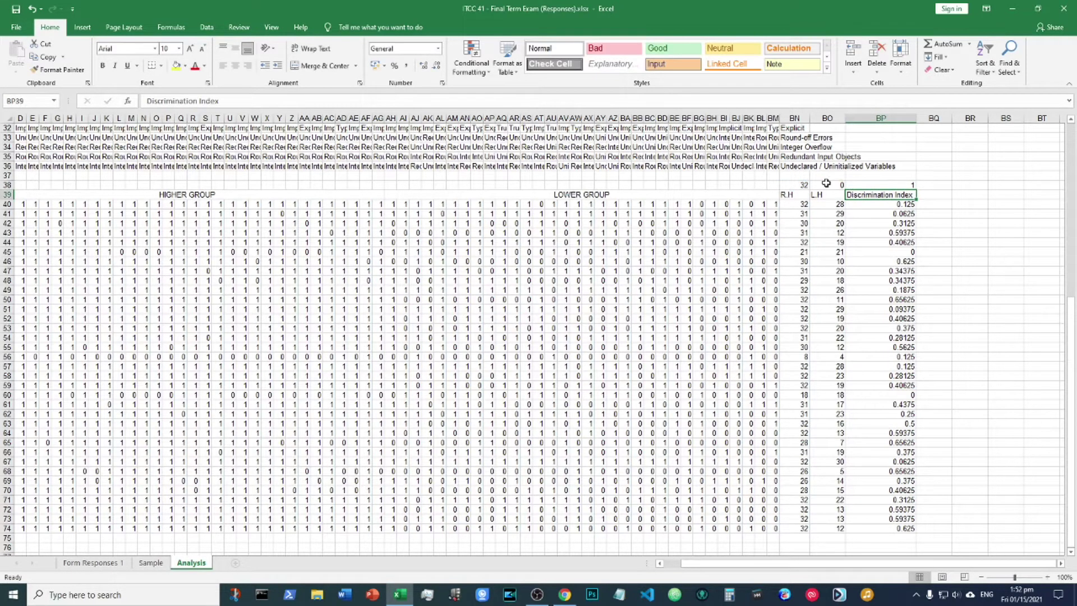
left_click(885, 186)
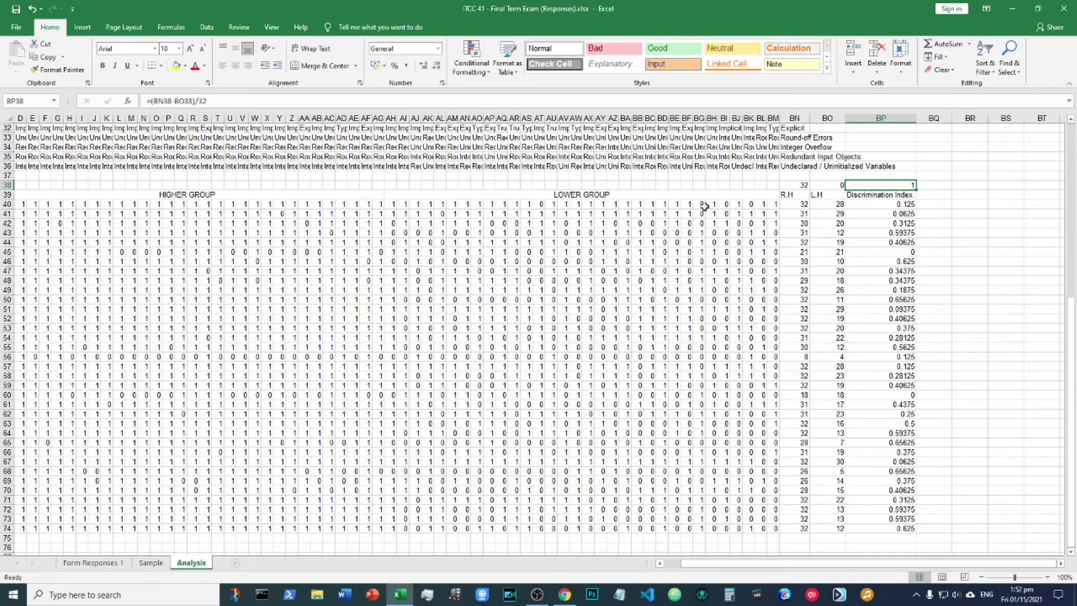
Set the lower group's test total in BO38 to 32.
left_click(792, 185)
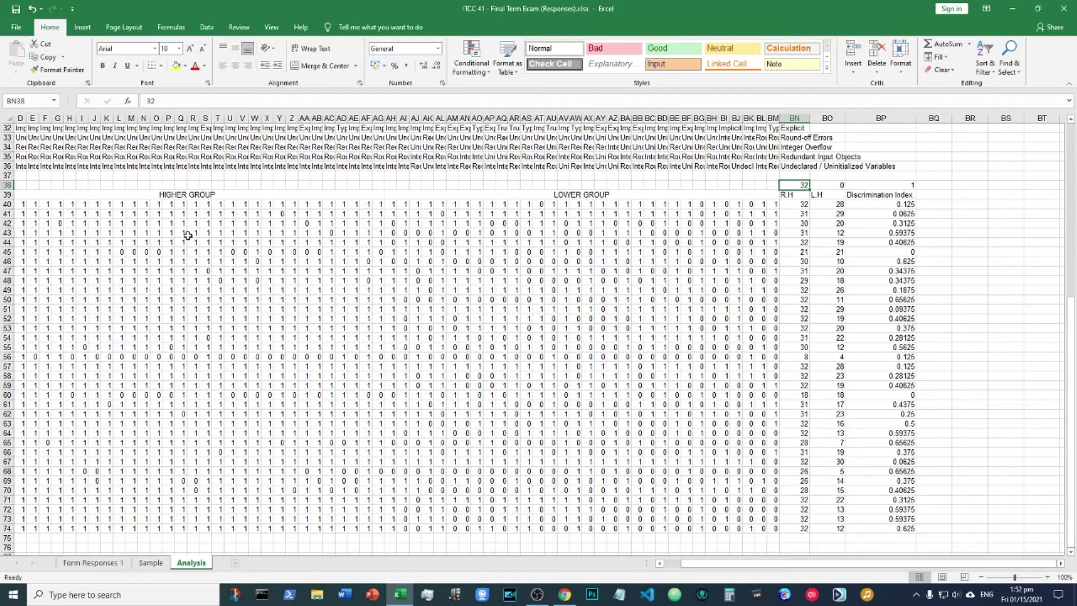
left_click(828, 183)
type("32")
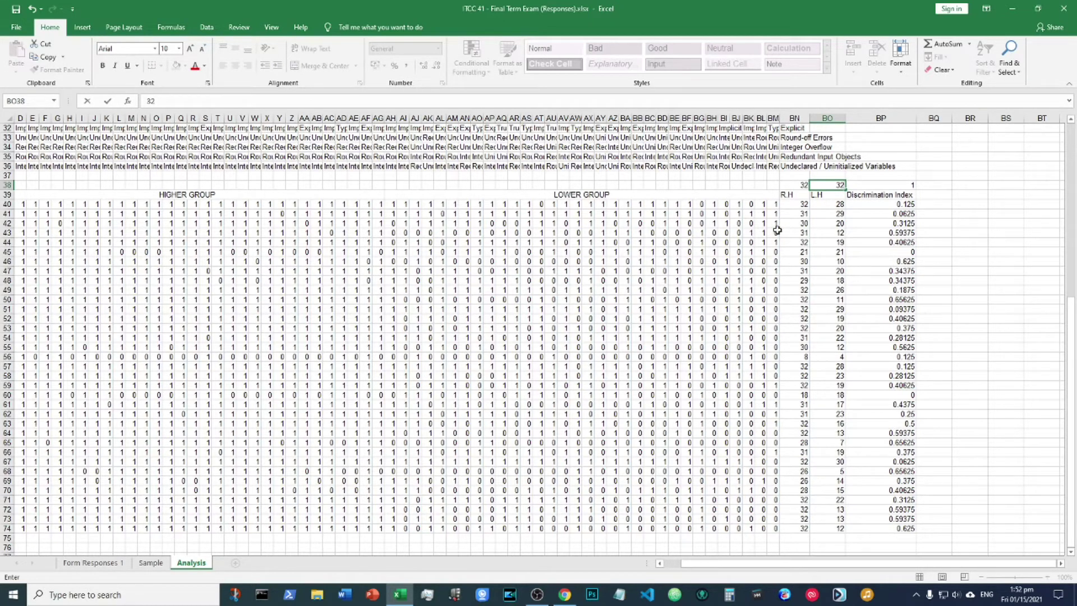
key("Return")
left_click(848, 186)
Set the higher group's test total in BN38 to 0 and check the test index in BP38.
left_click(811, 186)
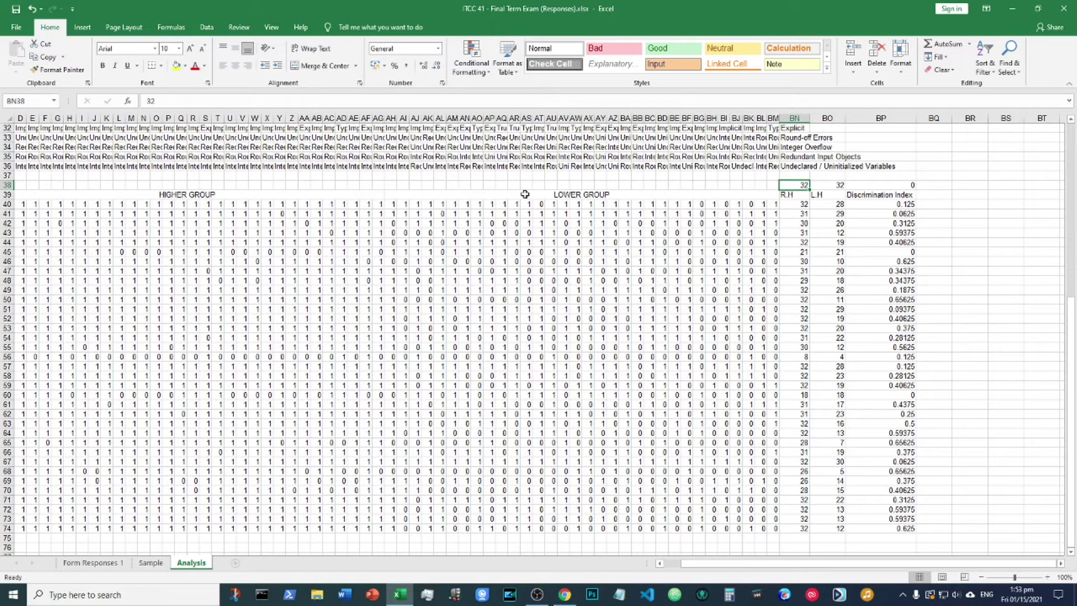
type("0")
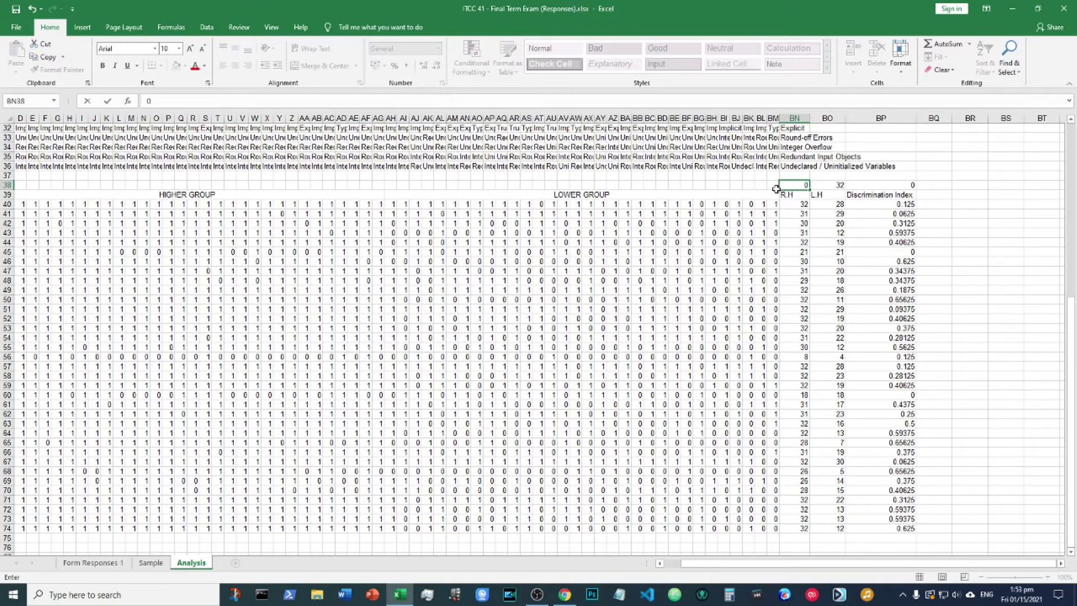
left_click(823, 177)
left_click(823, 185)
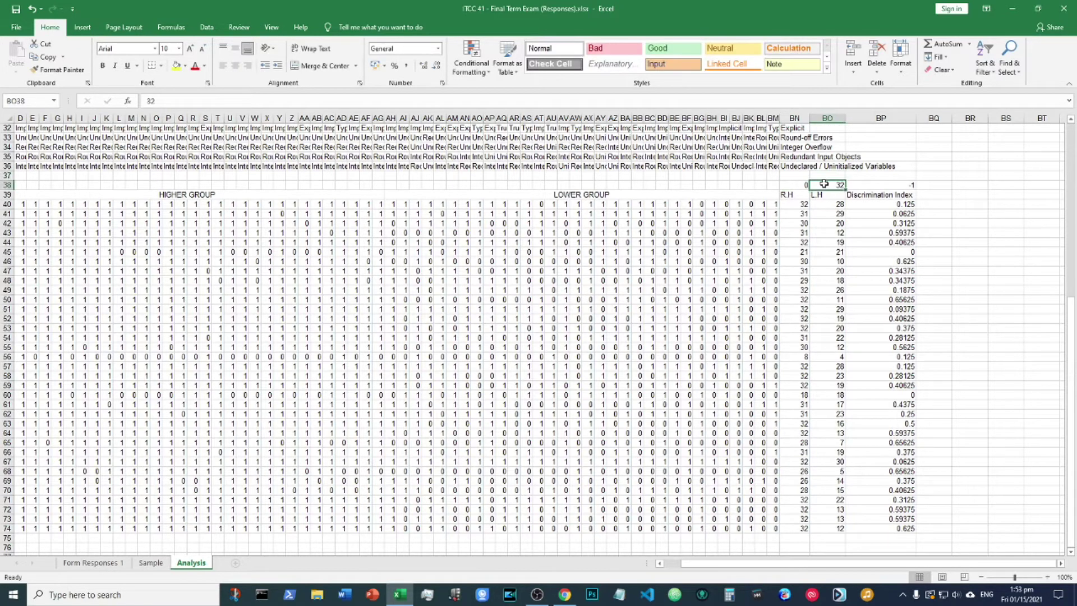
key("Right")
left_click(823, 188)
left_click(805, 185)
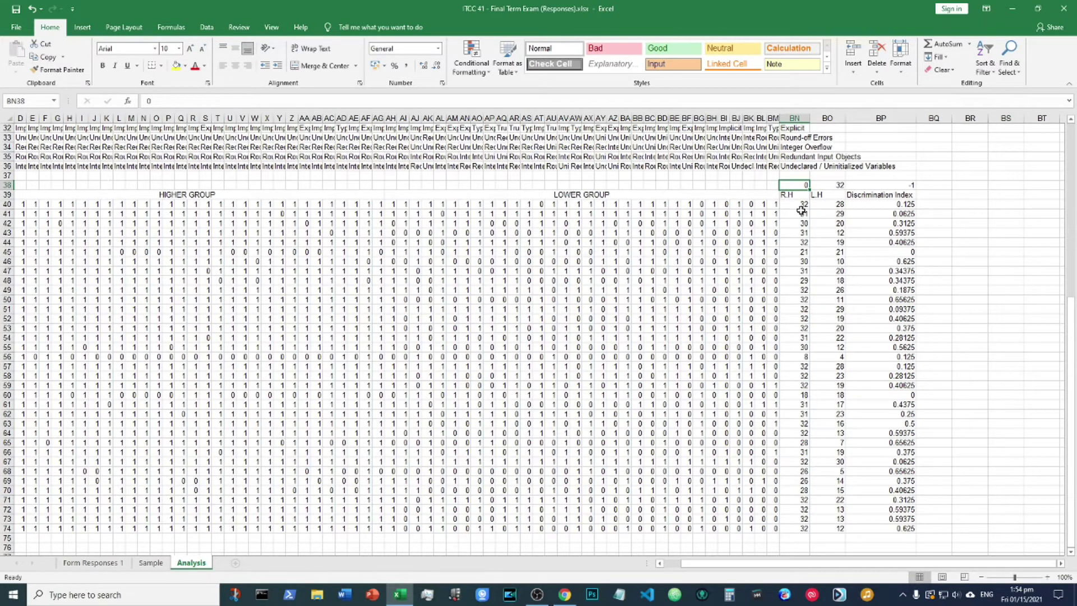
Set the lower group's test total in BO38 to 0 and check the test values in row 38.
left_click(832, 185)
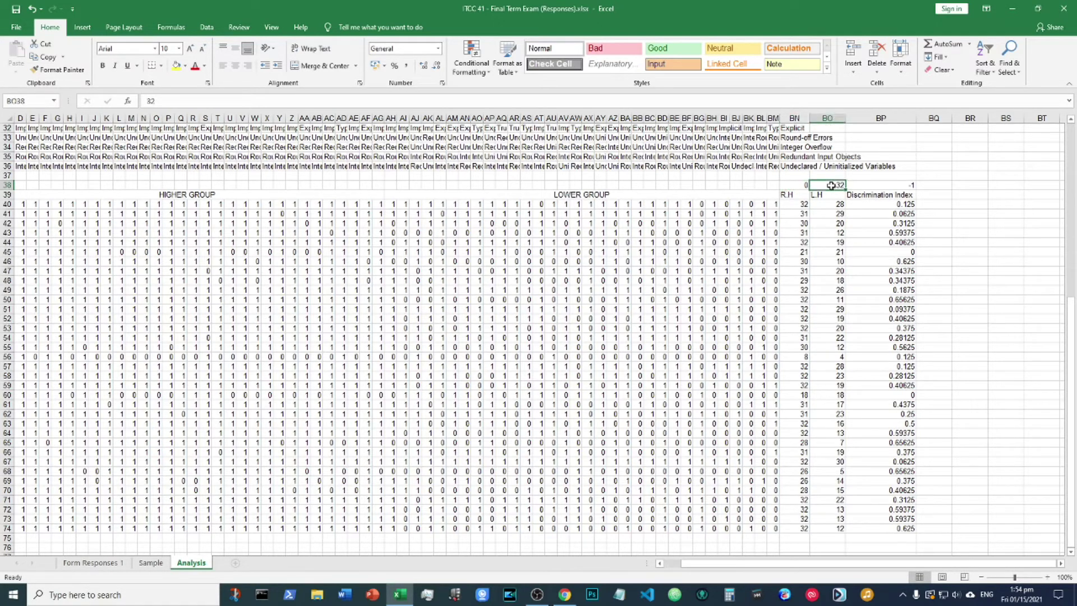
type("0")
left_click(794, 185)
left_click(823, 185)
left_click(803, 183)
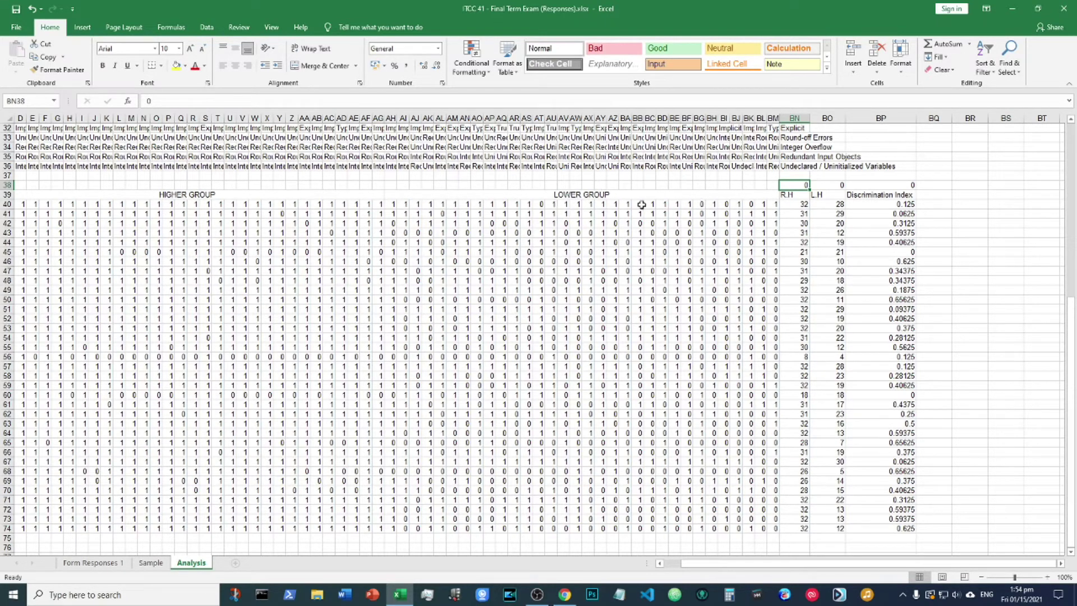
left_click(833, 182)
left_click(777, 183)
left_click(807, 184)
left_click(832, 183)
left_click(901, 185)
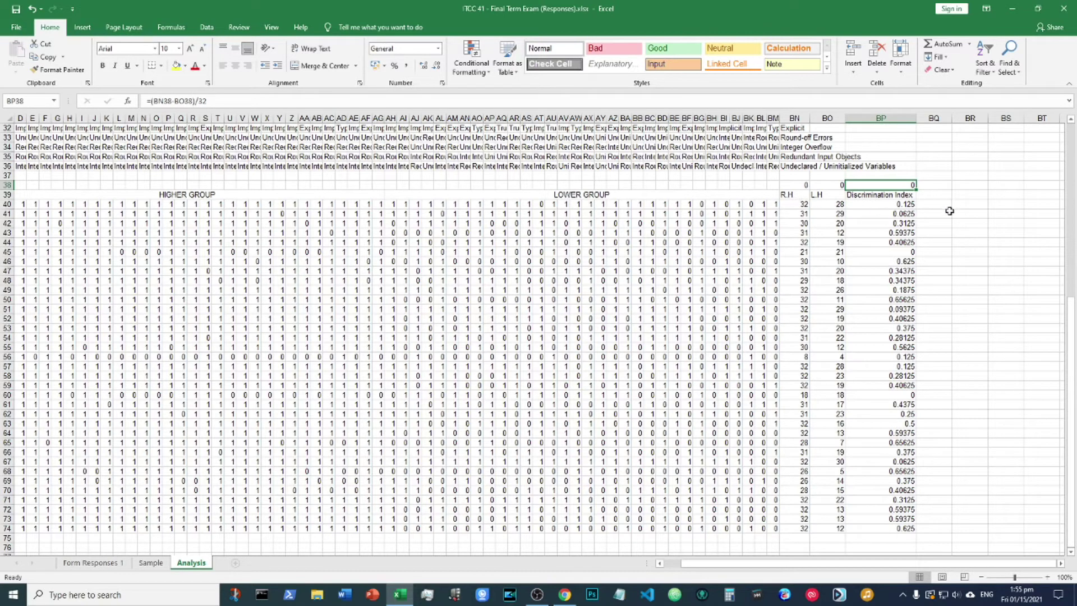
Clear the test totals and test index from BN38:BP38.
left_click(801, 187)
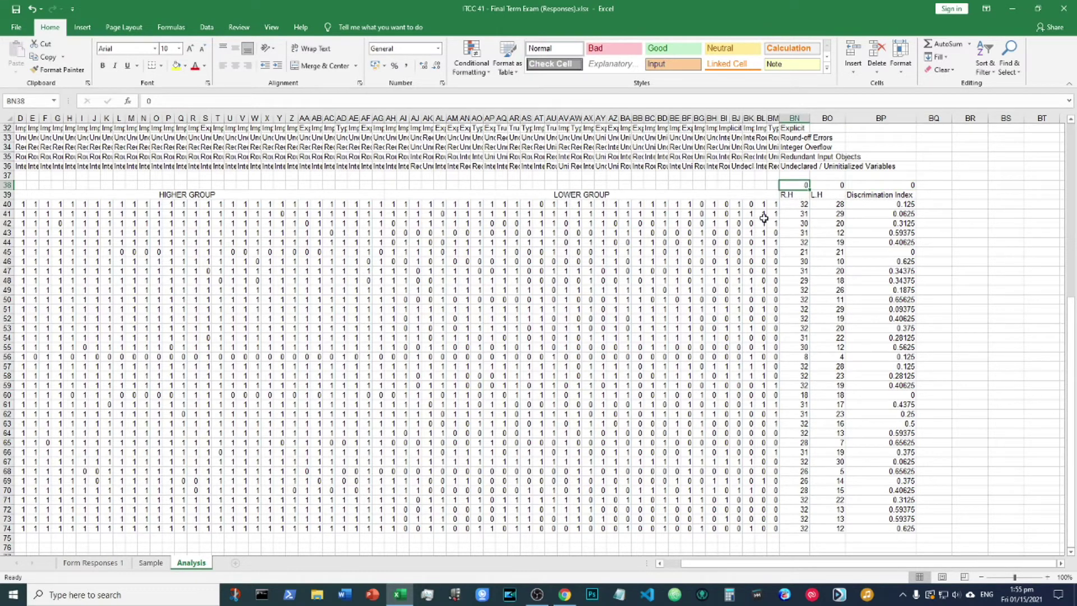
left_click_drag(793, 187, 875, 182)
key("Delete")
Look through the discrimination index values in column BP from row 40 down to row 54.
left_click(850, 279)
left_click(871, 225)
left_click(876, 206)
left_click(879, 248)
left_click(879, 274)
left_click(879, 286)
left_click(880, 301)
left_click(882, 317)
left_click(882, 338)
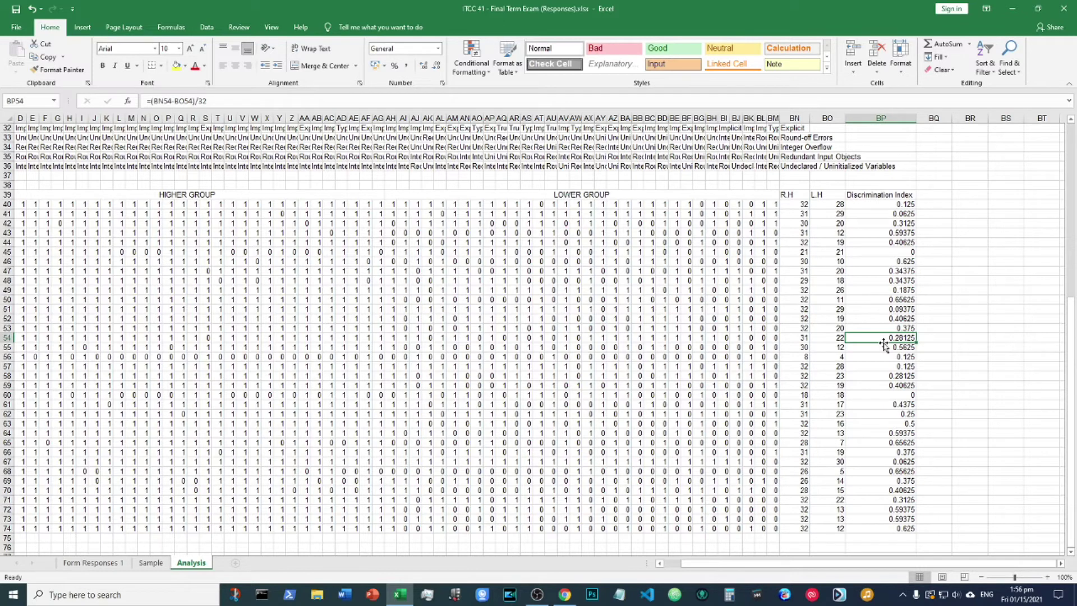
Enter the heading Interpretation in BQ39 and widen column BQ to fit it.
left_click(922, 198)
left_click(927, 203)
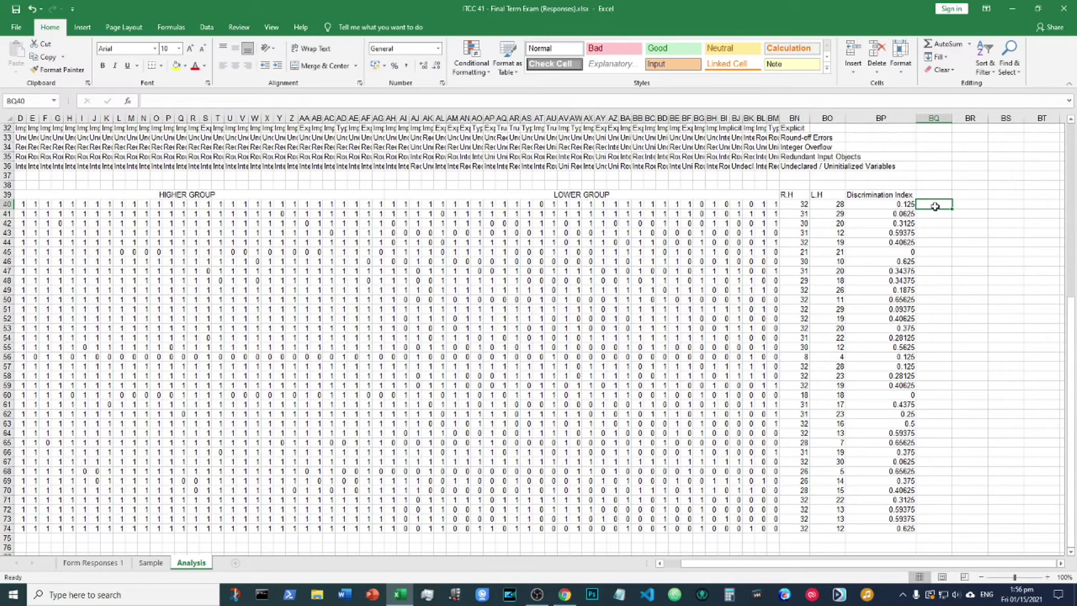
left_click(934, 193)
left_click(935, 206)
left_click(931, 195)
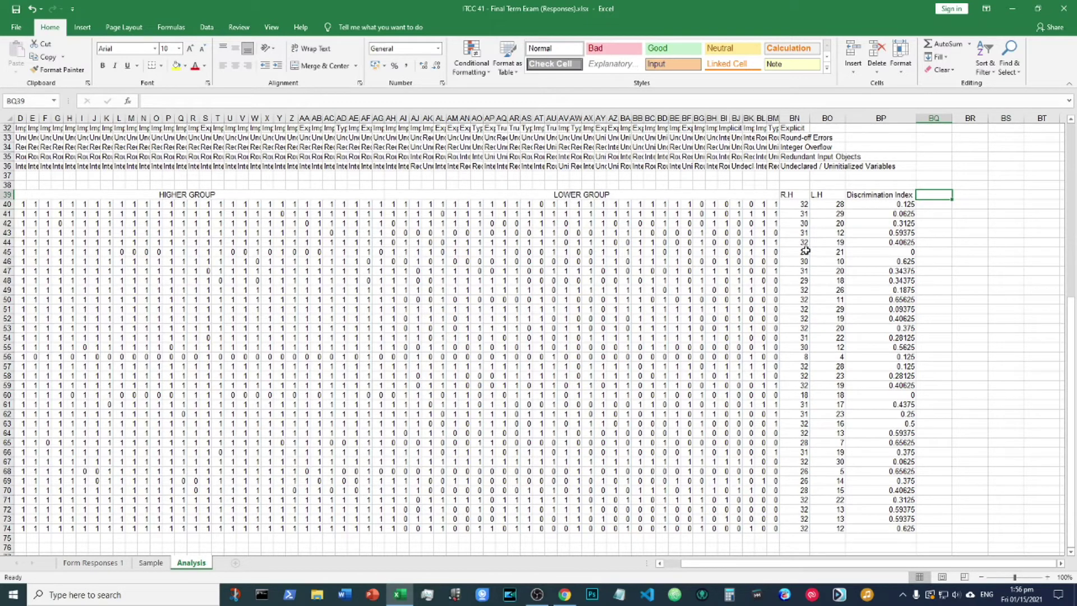
type("Interpretation")
double_click(953, 119)
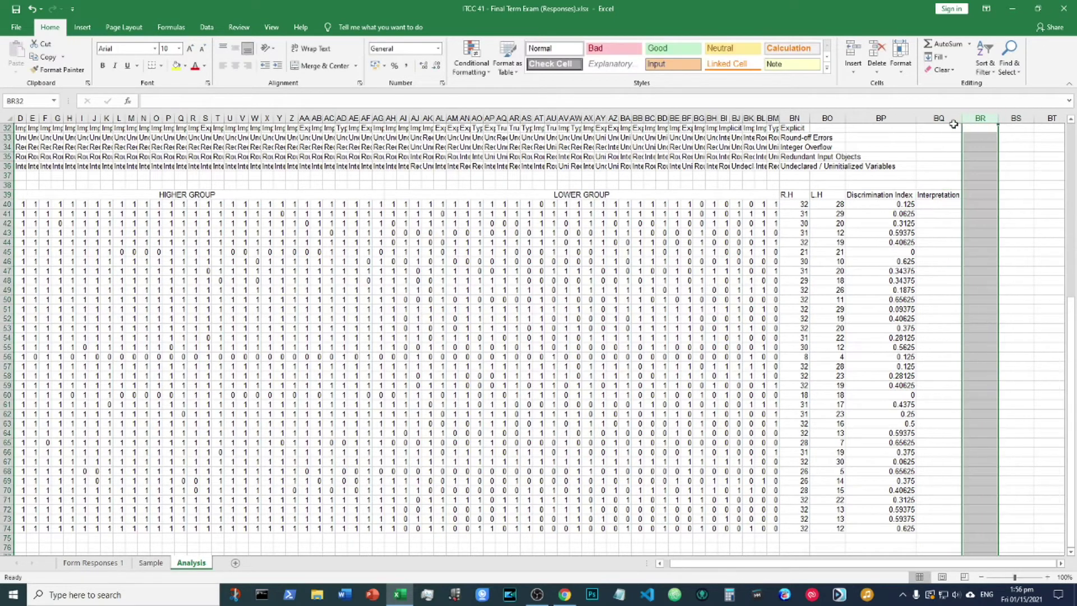
Begin the interpretation formula in BQ40 as an IF function that tests the discrimination index in BP40.
left_click(936, 205)
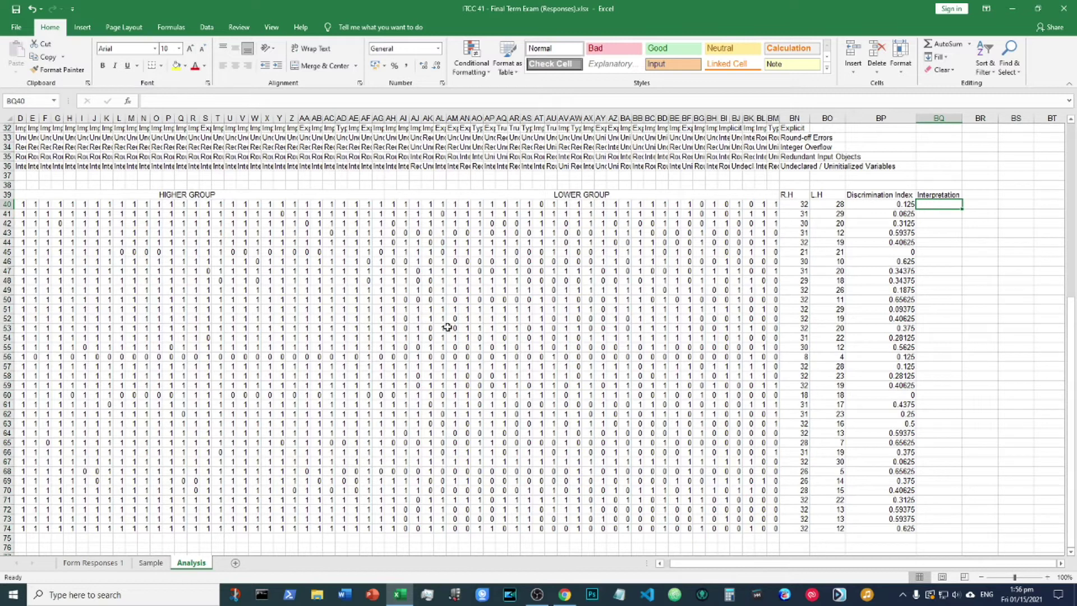
type("=")
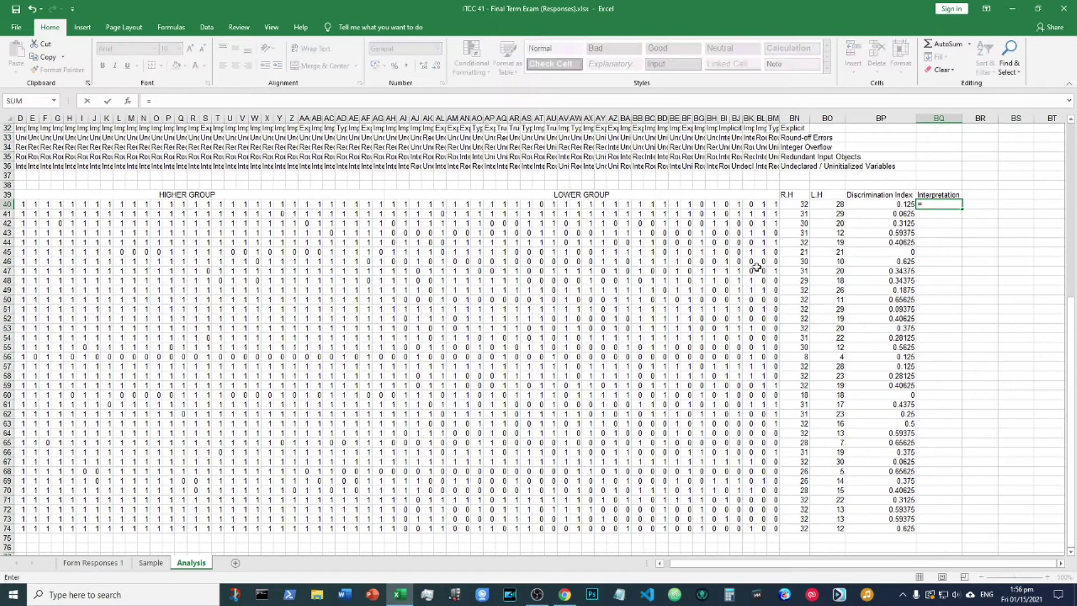
left_click(865, 206)
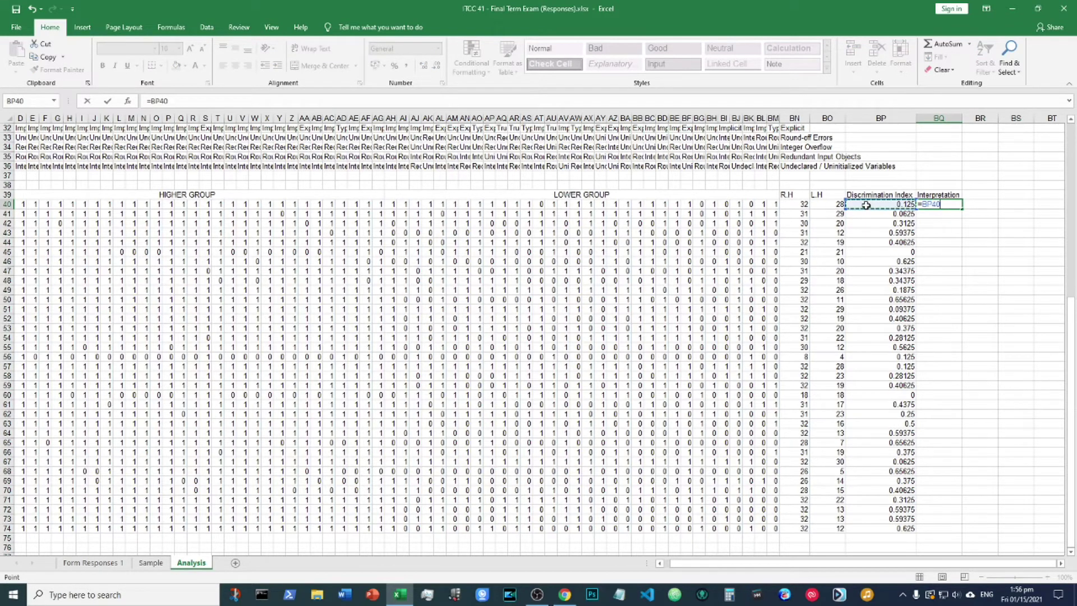
left_click(179, 104)
key("BackSpace")
key("BackSpace")
key("BackSpace")
key("BackSpace")
type("if(")
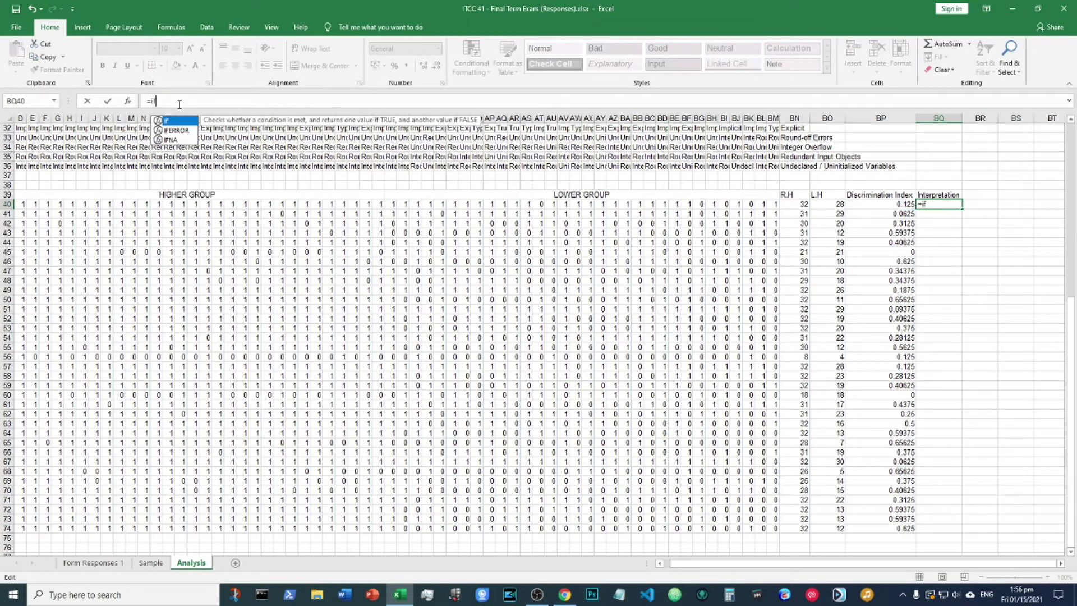
left_click(876, 206)
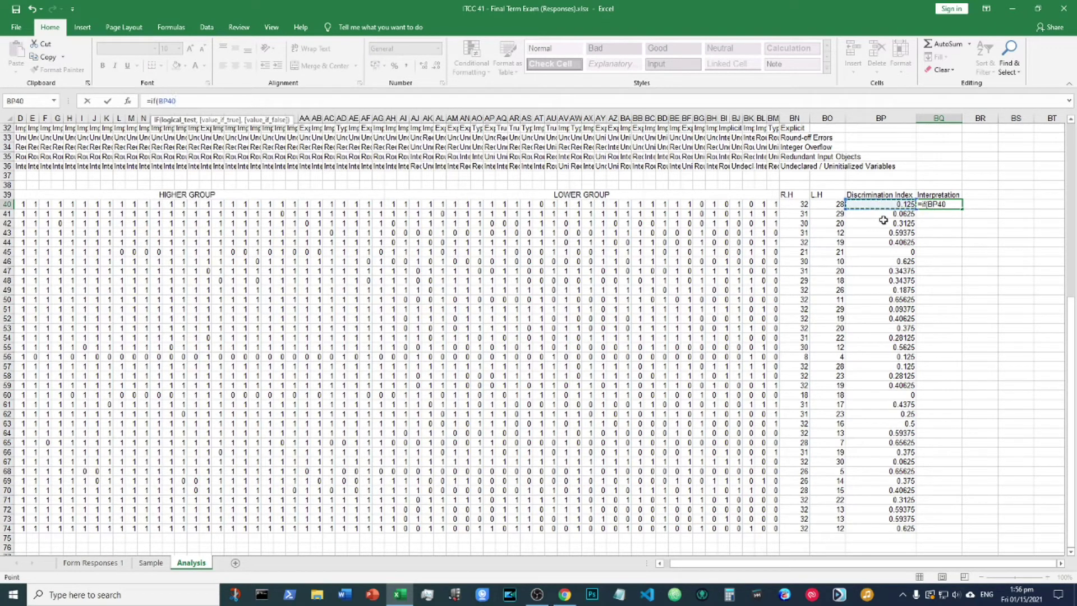
Complete the IF formula in BQ40 to return "Discriminant" when BP40>=0.3 and "Non-Discriminant" otherwise.
type(">=0.3,\"\"")
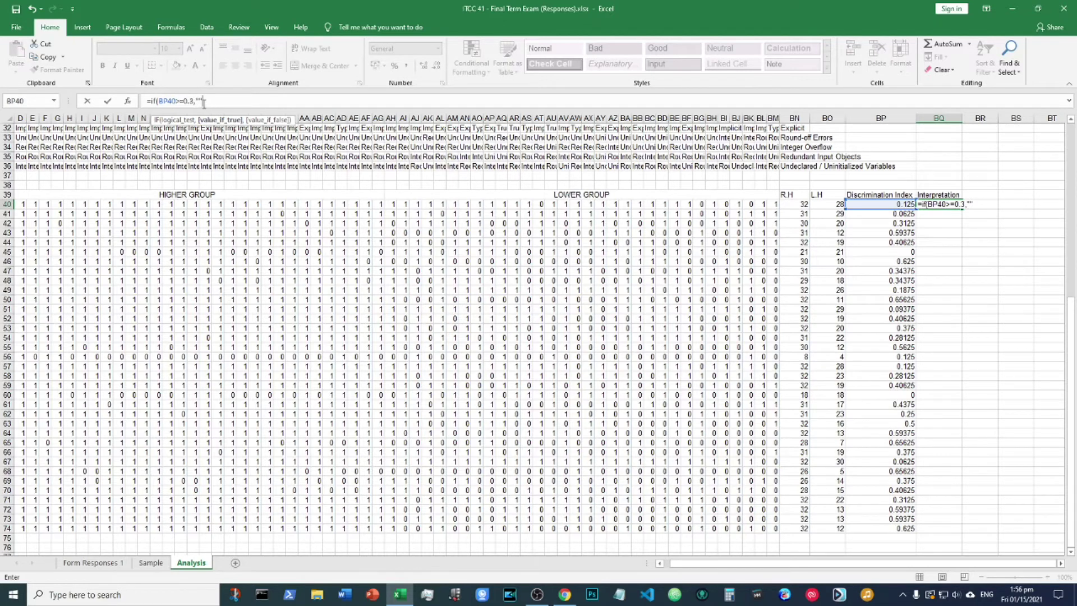
left_click(200, 100)
type("Discriminant\",")
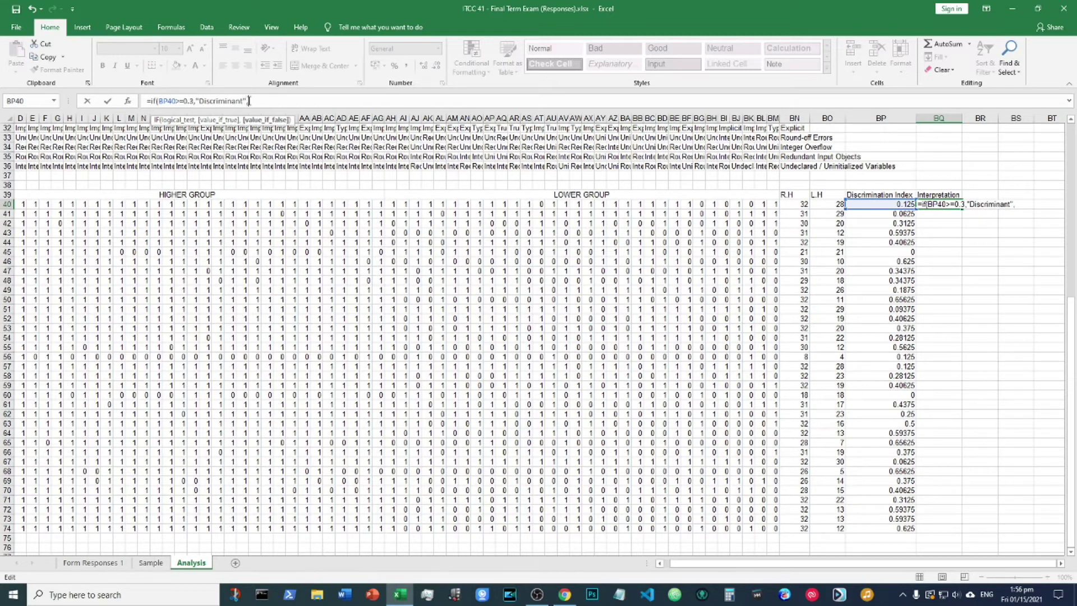
type("\"\"Non-Discriminant")
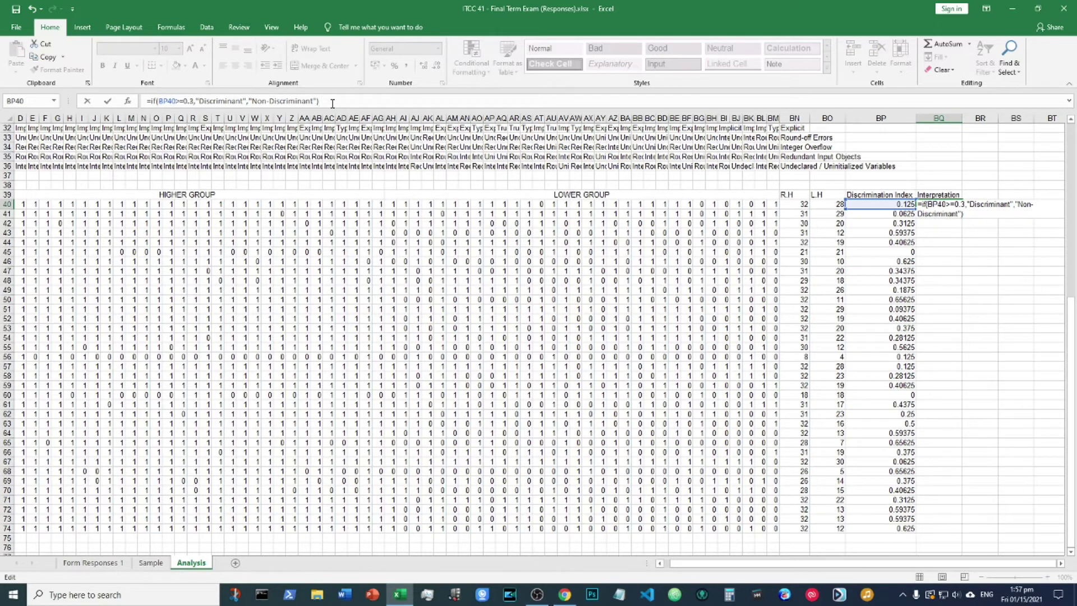
key("Return")
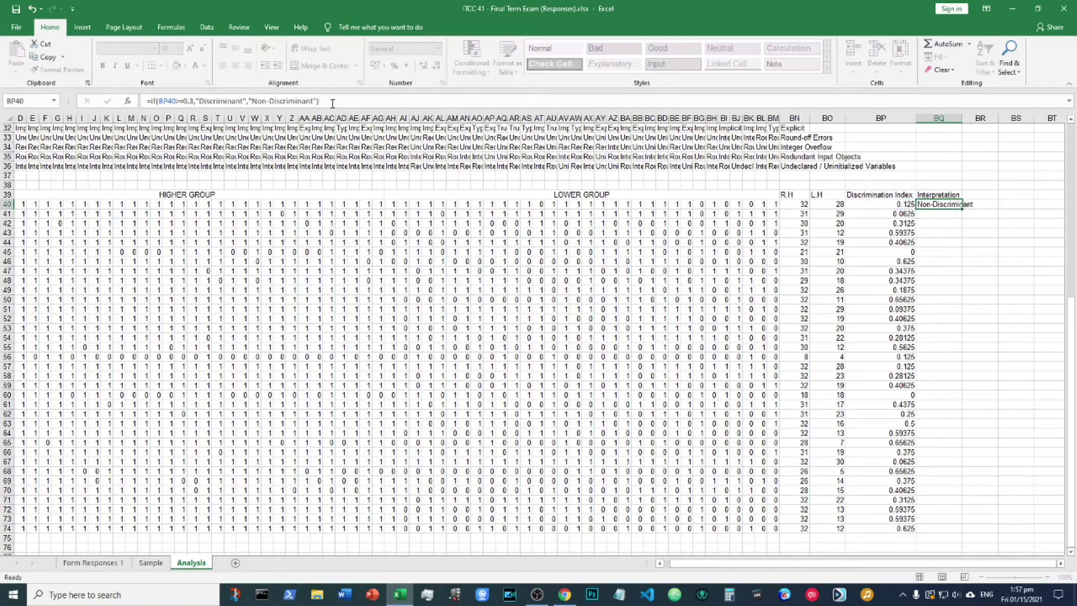
Fit column BQ to its contents and fill the interpretation formula from BQ40 down to row 74.
double_click(962, 118)
left_click(965, 206)
double_click(977, 210)
Check the interpretation labels in column BQ against the discrimination indexes for several items between rows 40 and 56.
left_click(953, 337)
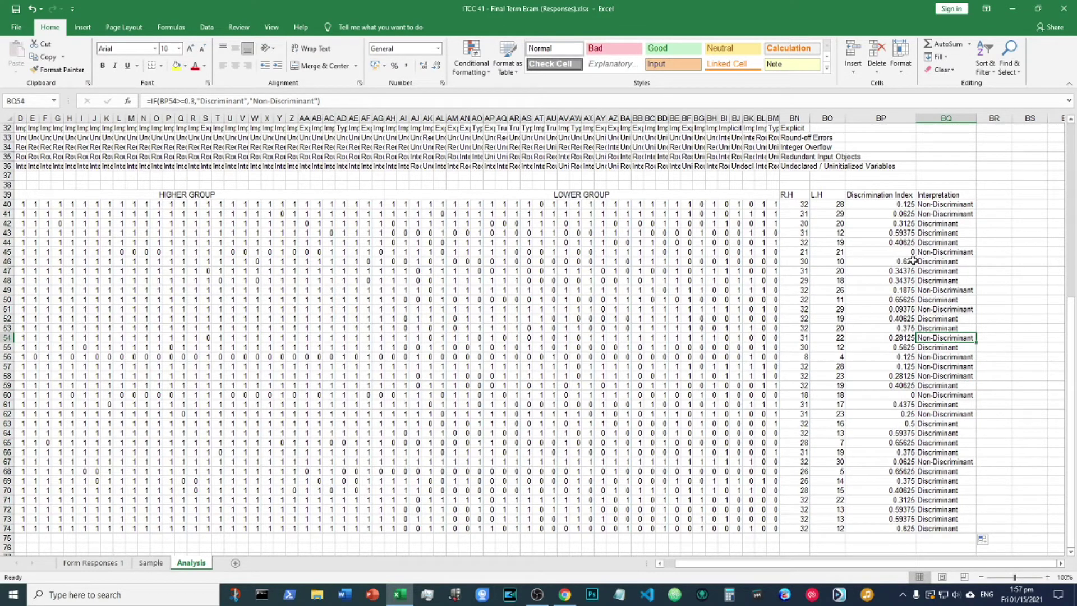
left_click(961, 250)
left_click(952, 318)
left_click(950, 356)
left_click(920, 244)
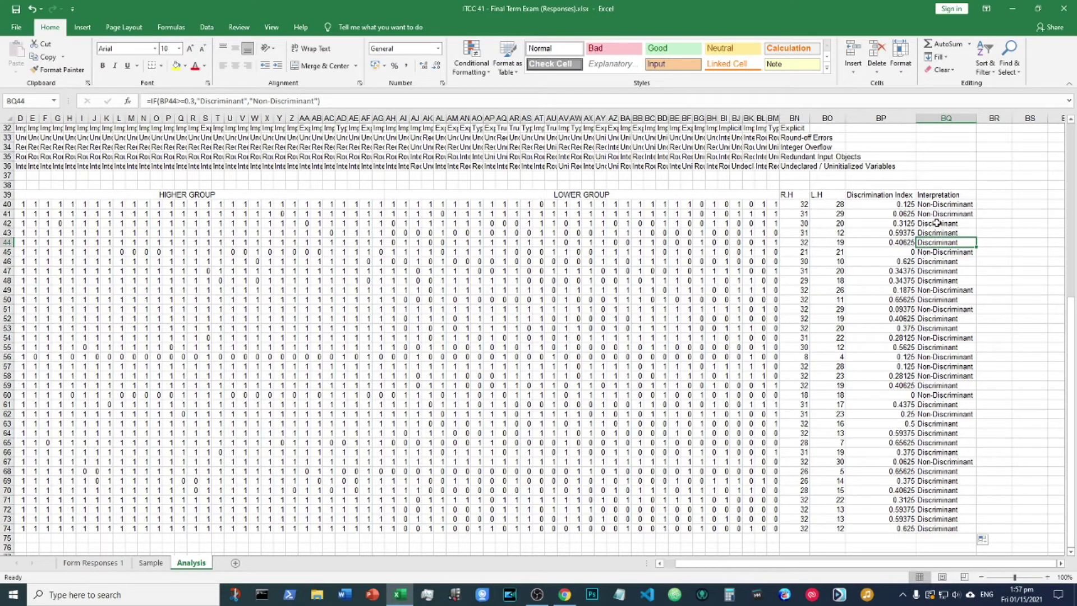
left_click(935, 222)
left_click(932, 204)
left_click(932, 215)
left_click(932, 227)
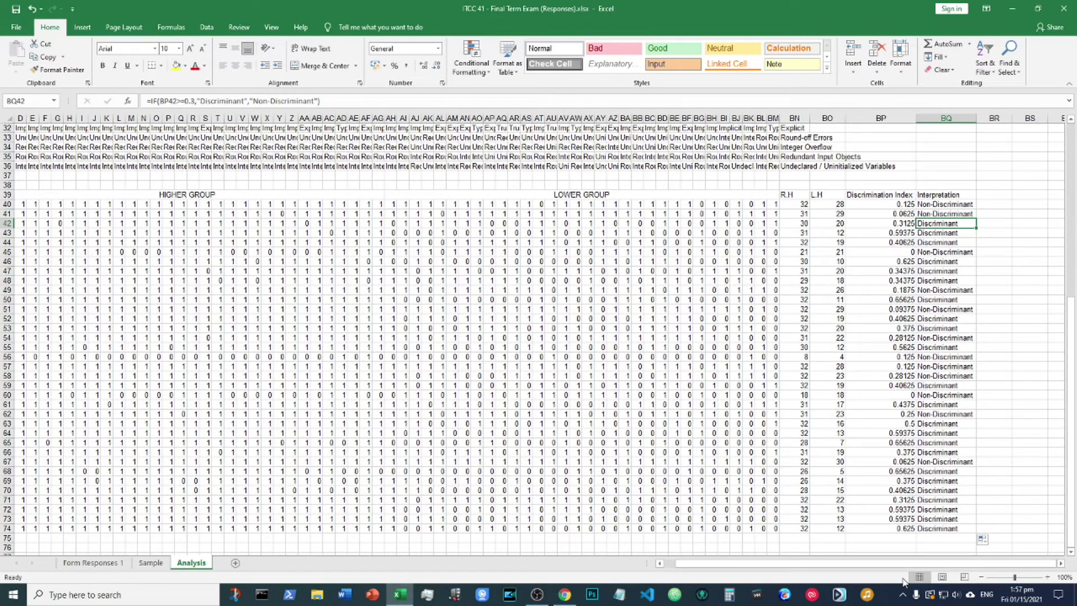
left_click(933, 233)
left_click(935, 242)
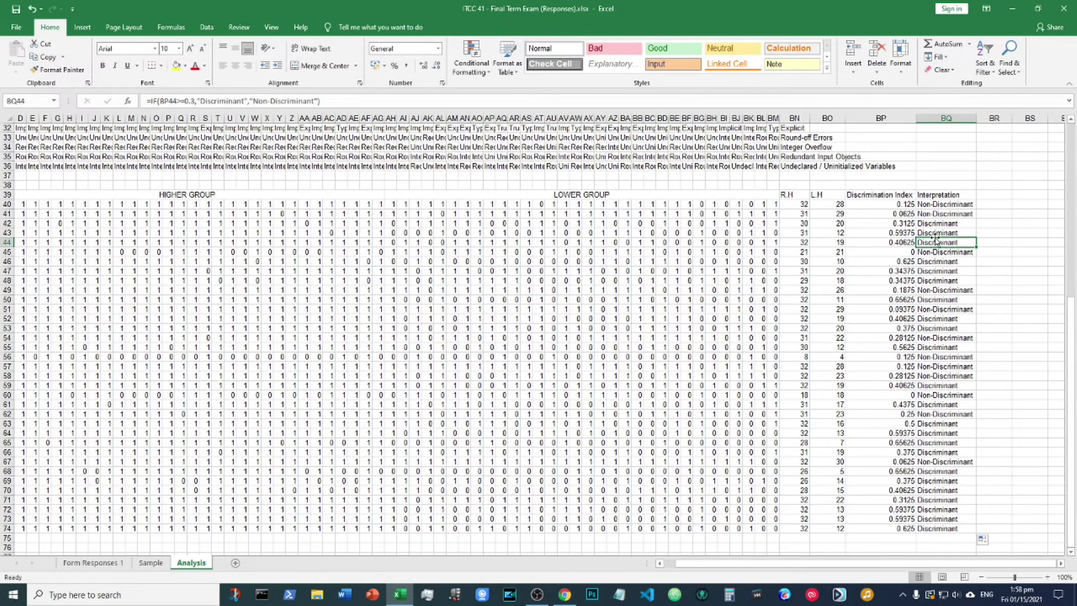
Enter the heading Action in BR39 and the formula =LOOKUP(BP40,{-1,0.2,0.3},{"Discard","Revise","Retain"}) in BR40.
left_click(990, 194)
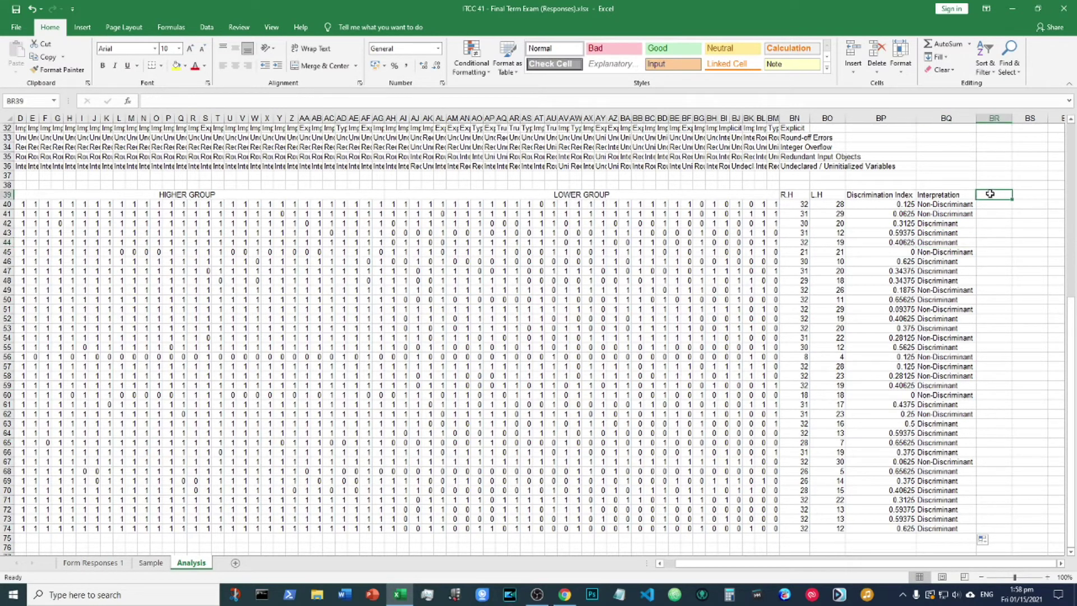
type("Action")
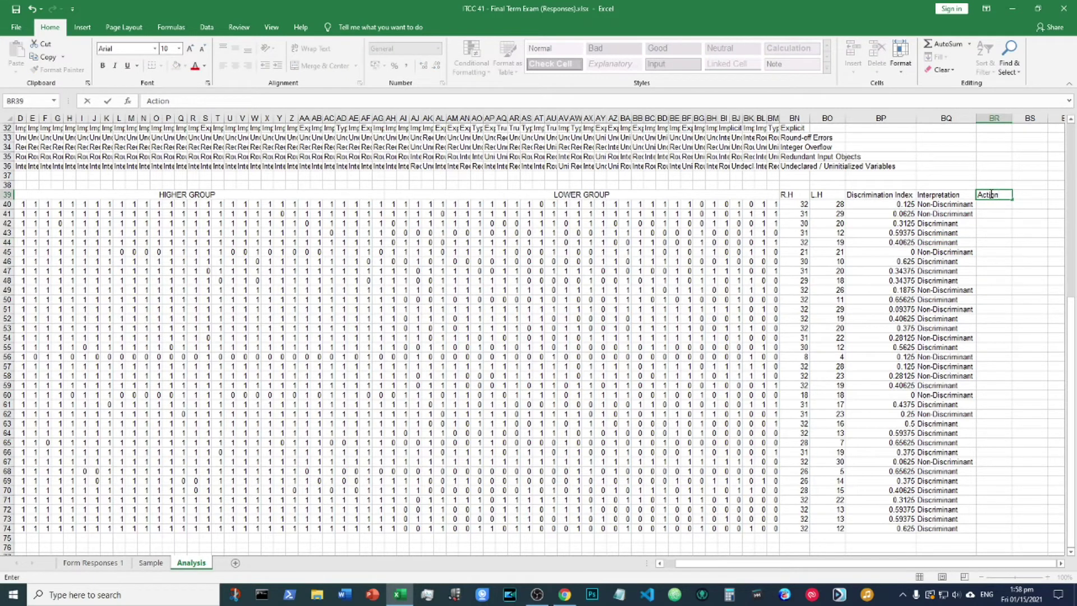
left_click(990, 204)
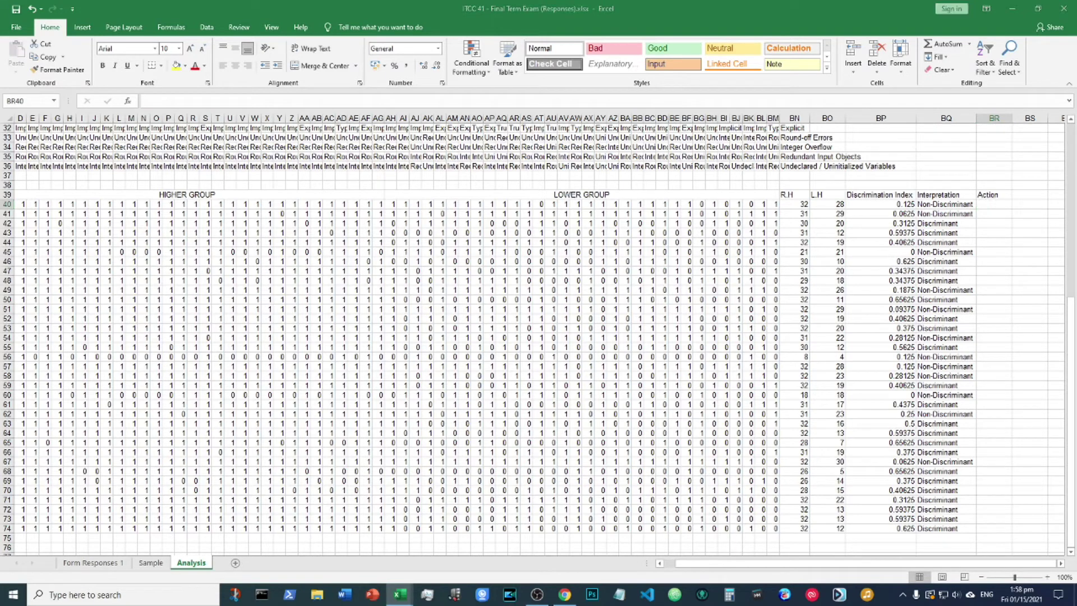
left_click(994, 203)
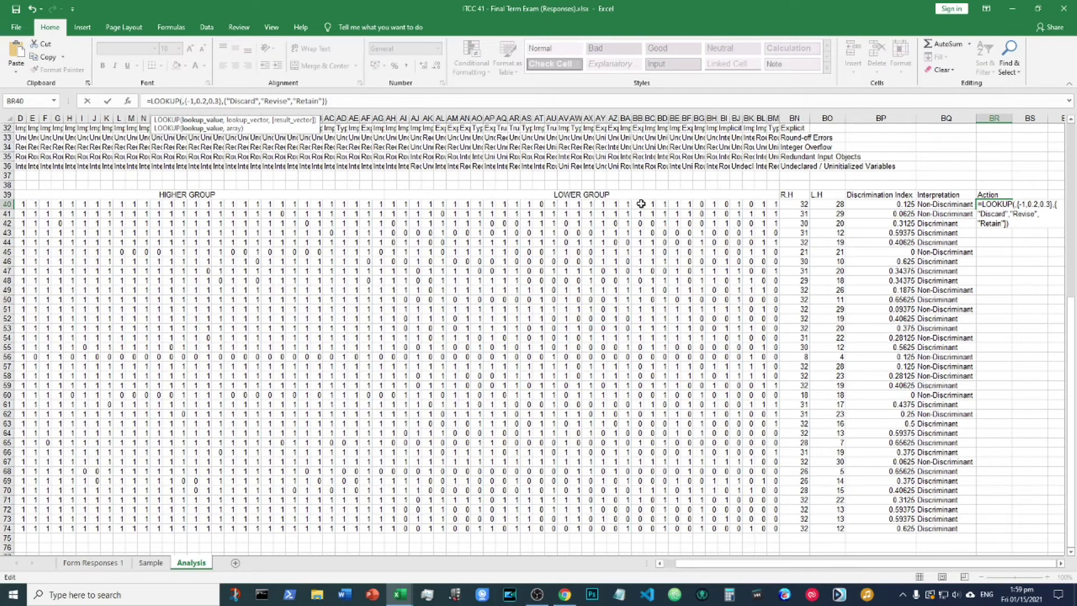
left_click(897, 206)
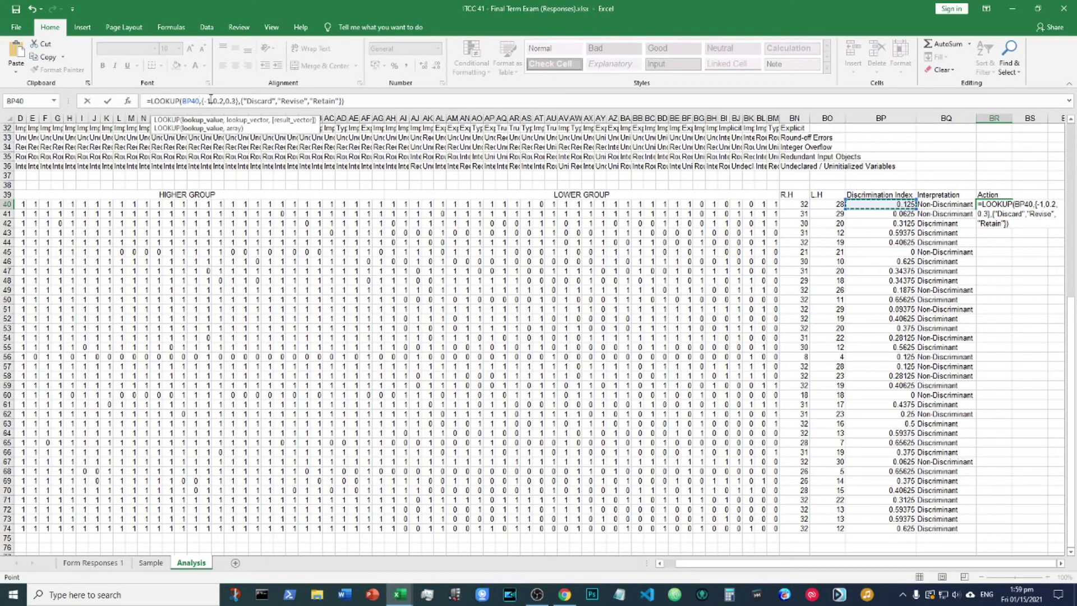
Examine how the LOOKUP formula's thresholds -1, 0.2 and 0.3 pair with the actions Discard, Revise and Retain.
left_click_drag(205, 102, 211, 101)
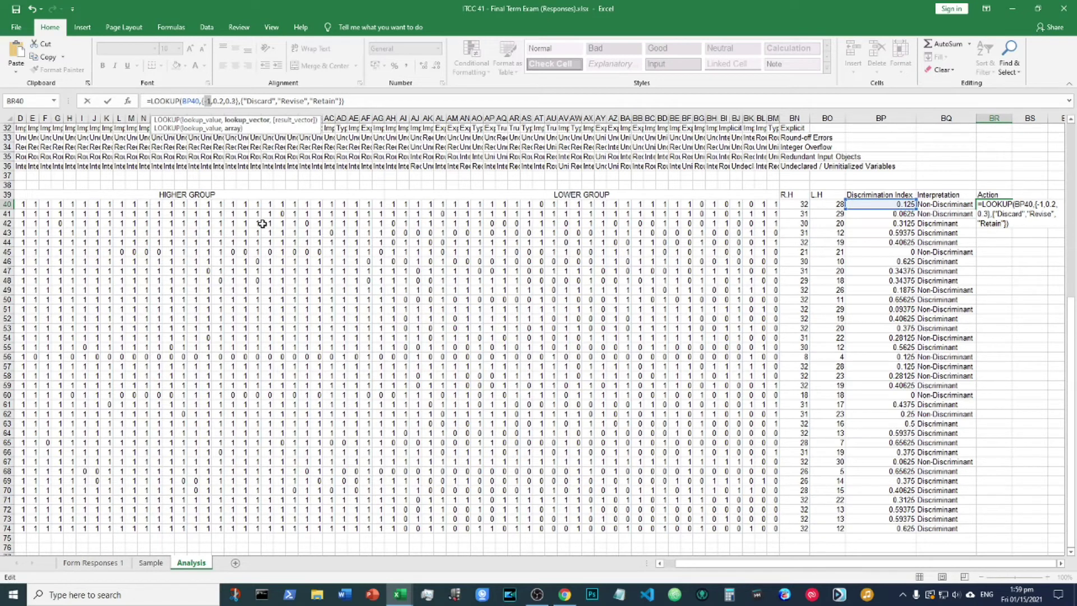
left_click(207, 101)
left_click_drag(208, 101, 210, 101)
left_click(215, 100)
left_click_drag(213, 101, 222, 101)
left_click(225, 100)
left_click_drag(204, 101, 221, 101)
left_click_drag(204, 100, 220, 100)
left_click(210, 101)
left_click_drag(212, 101, 307, 101)
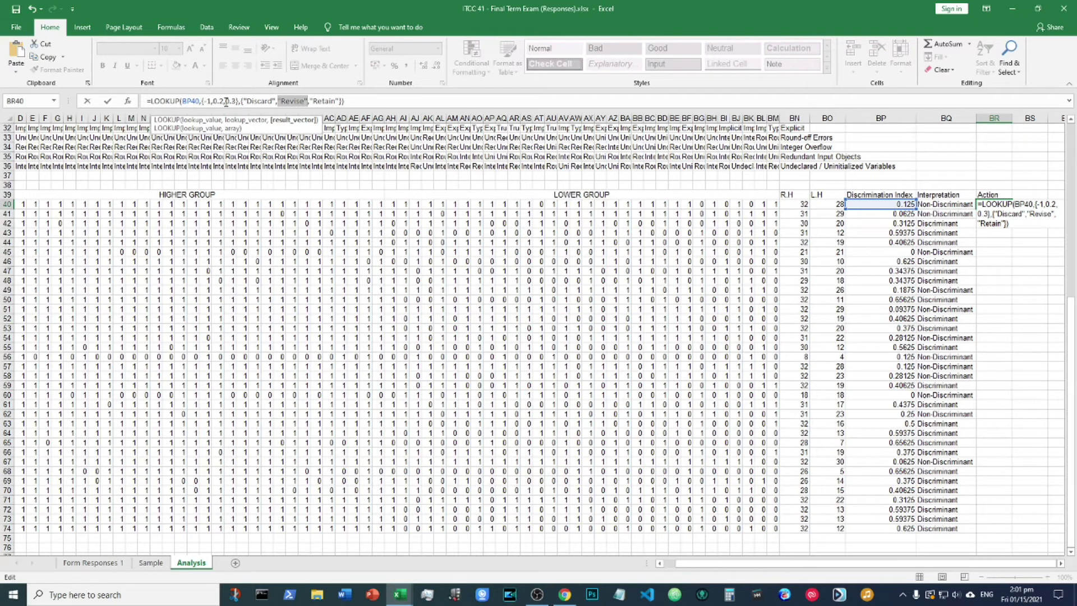
left_click_drag(225, 101, 234, 103)
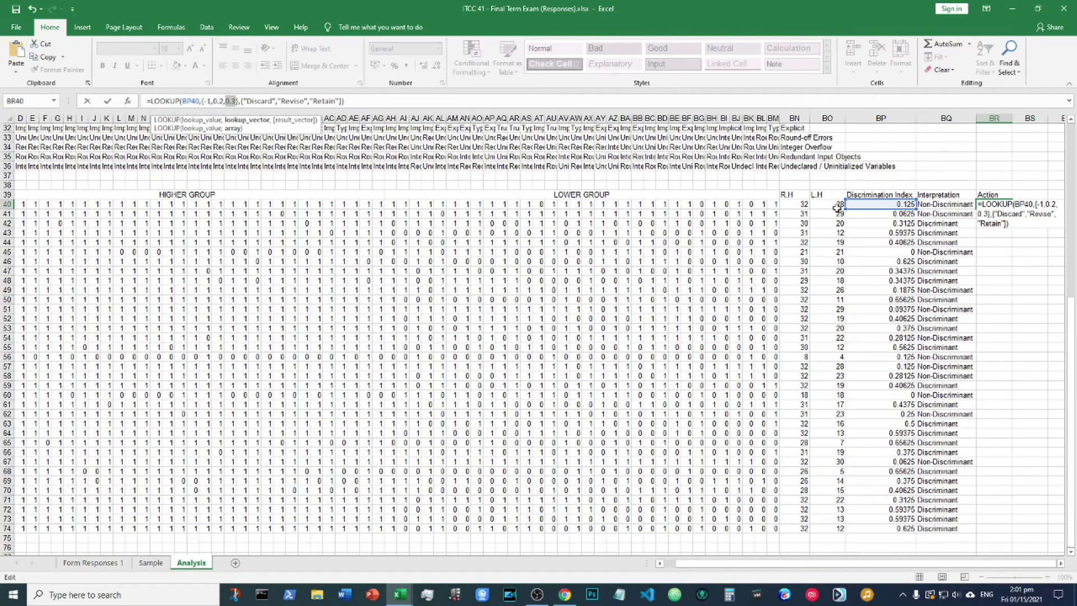
left_click_drag(309, 101, 345, 101)
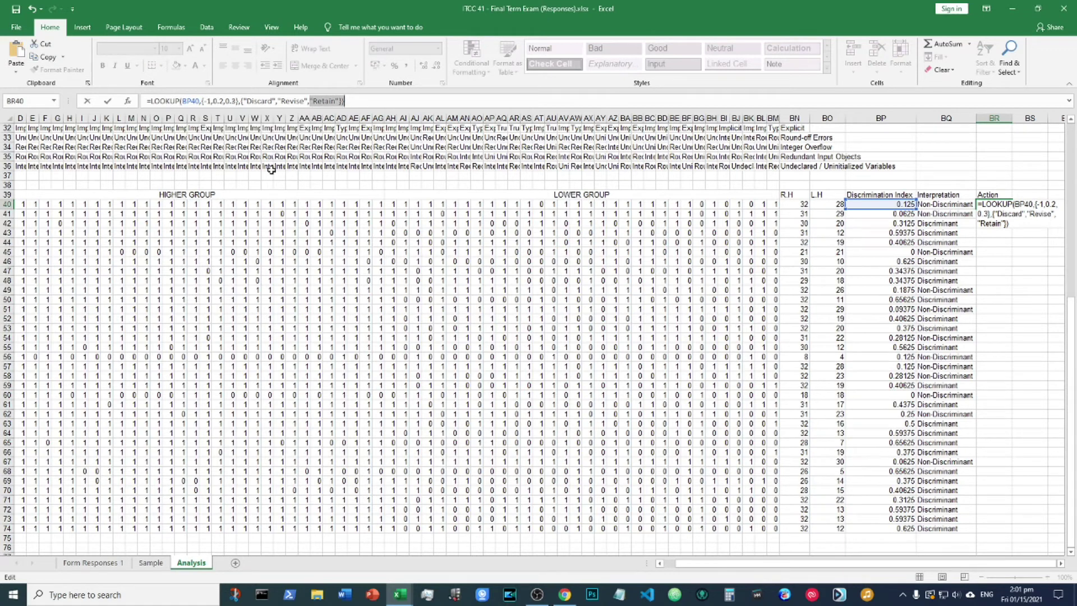
left_click(358, 102)
left_click(210, 101)
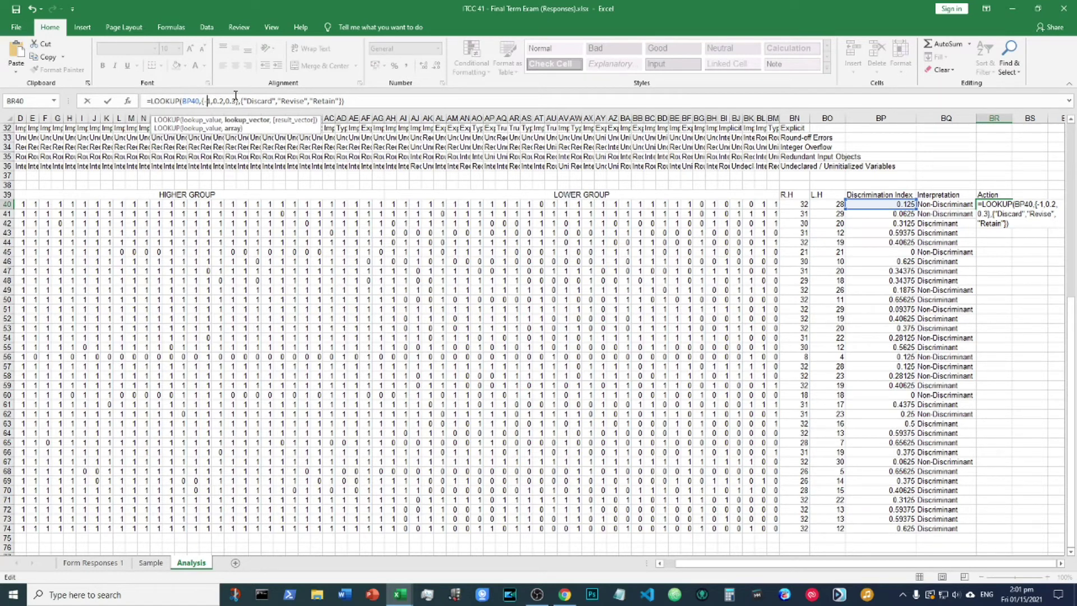
double_click(259, 102)
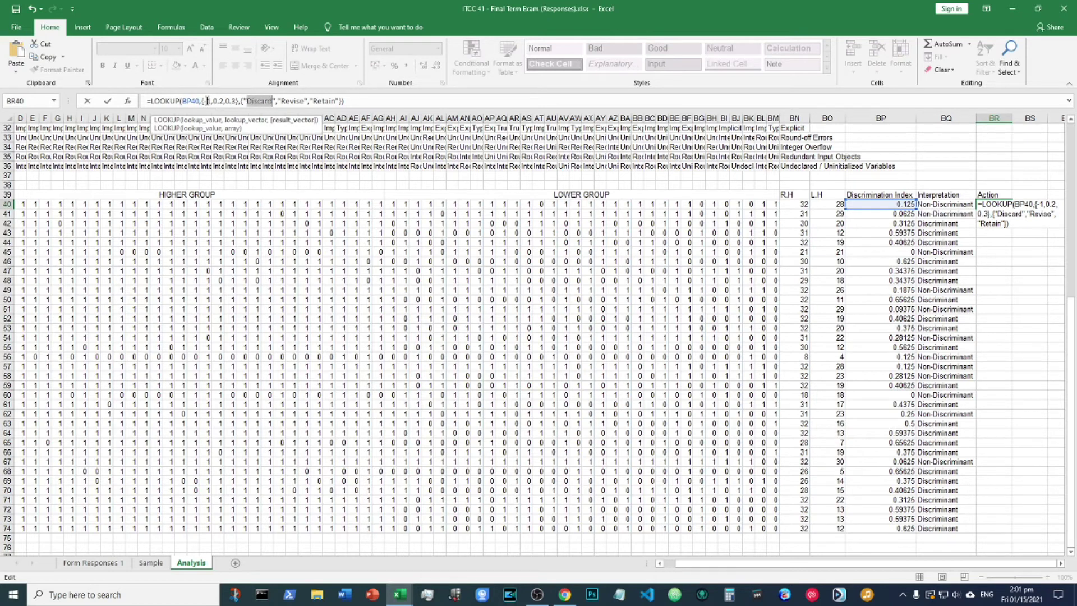
left_click(214, 102)
double_click(214, 102)
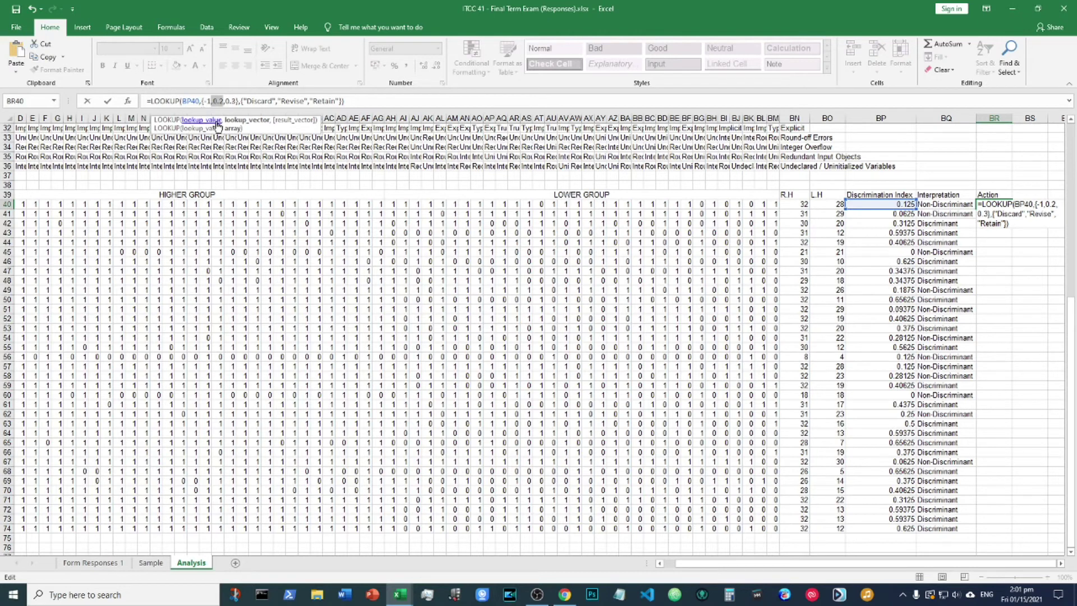
left_click_drag(281, 101, 300, 100)
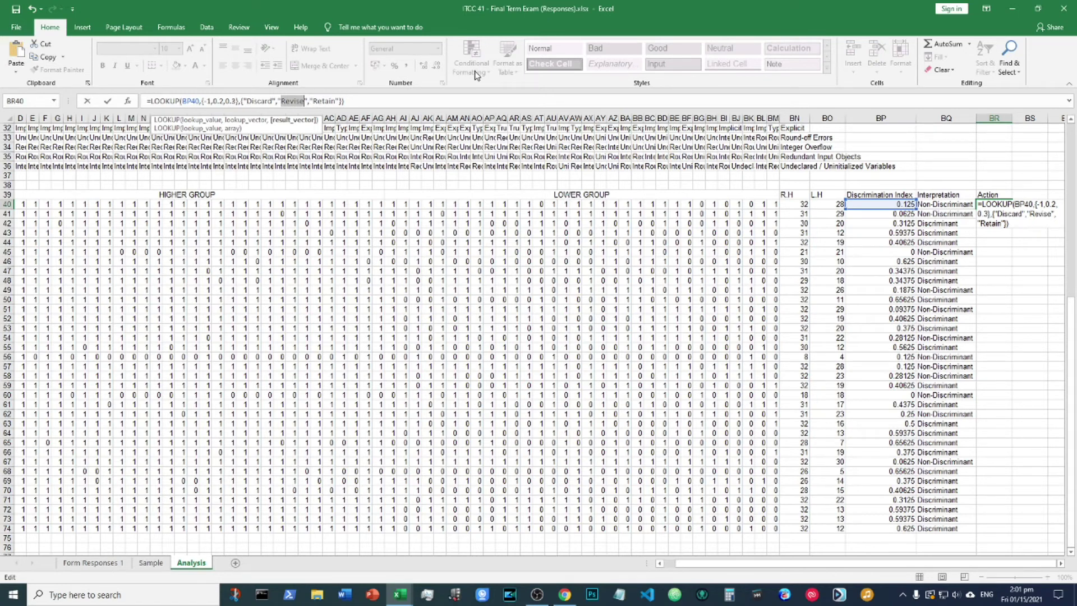
Commit the LOOKUP formula in BR40 and fill it down the Action column to row 74.
left_click(353, 100)
key("Return")
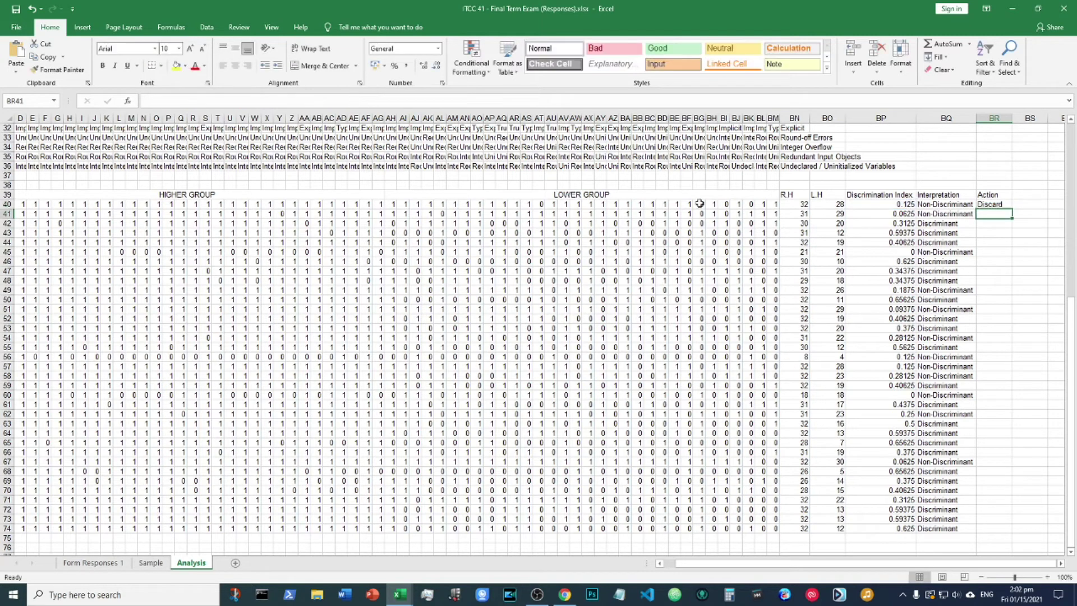
left_click(1003, 204)
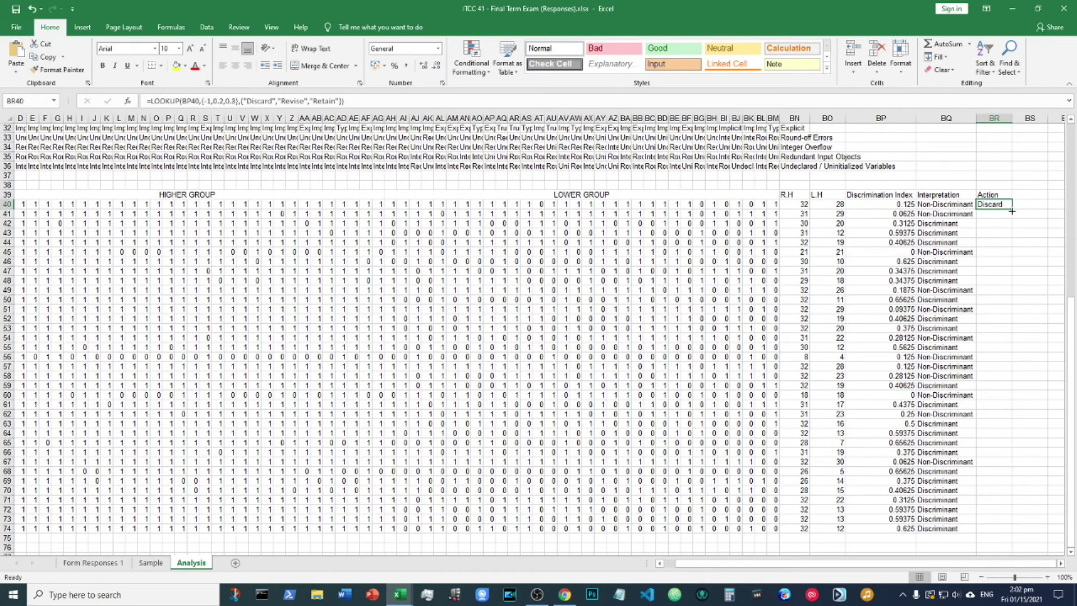
double_click(1011, 208)
left_click(1025, 231)
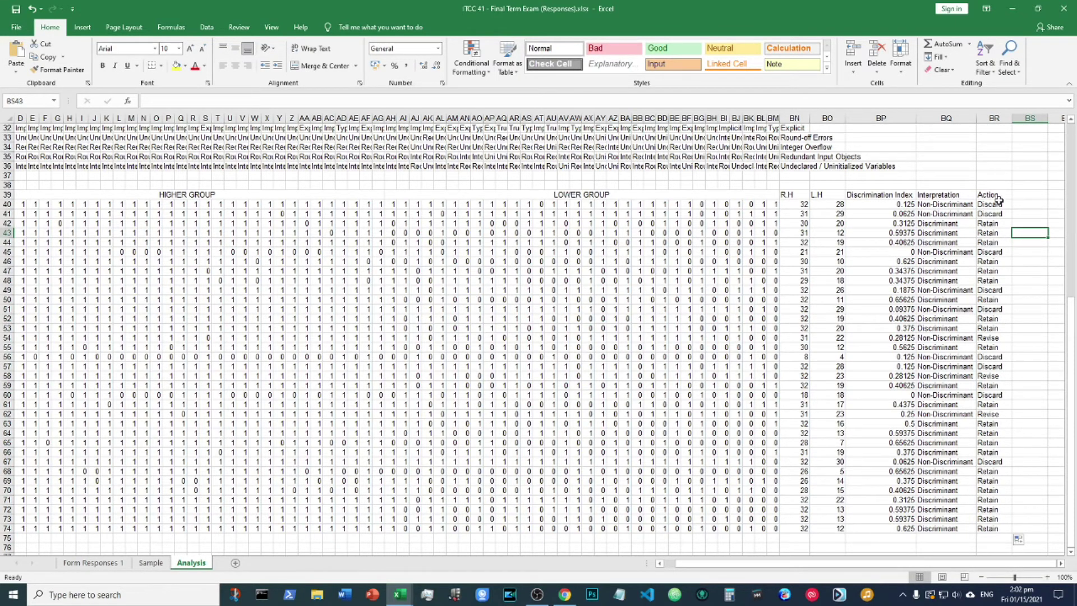
Review row 40's higher and lower group totals, discrimination index, interpretation and action, plus the action in row 41.
left_click(801, 205)
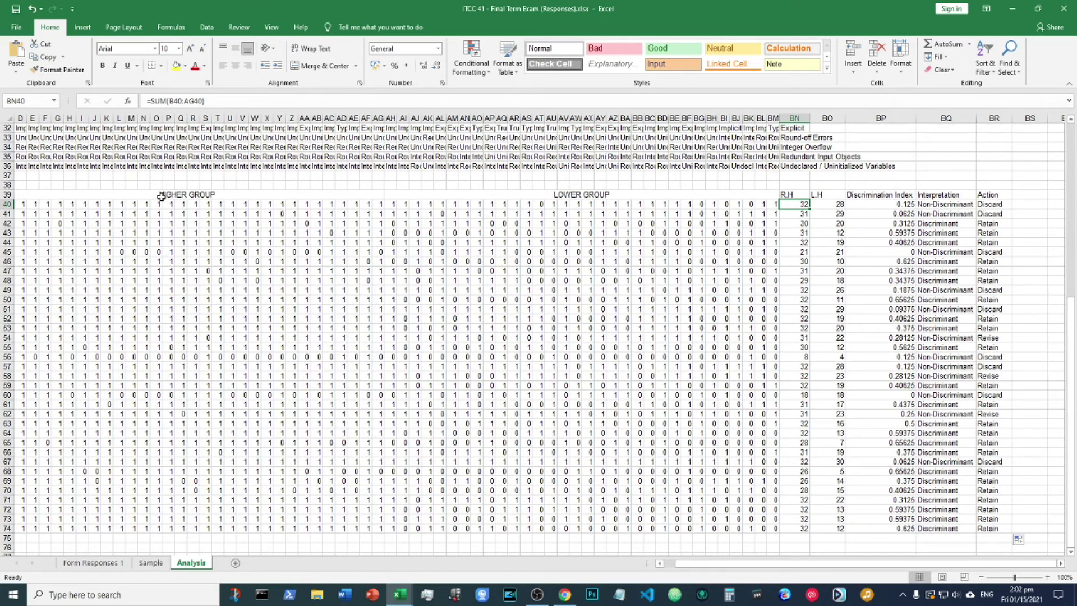
left_click(833, 205)
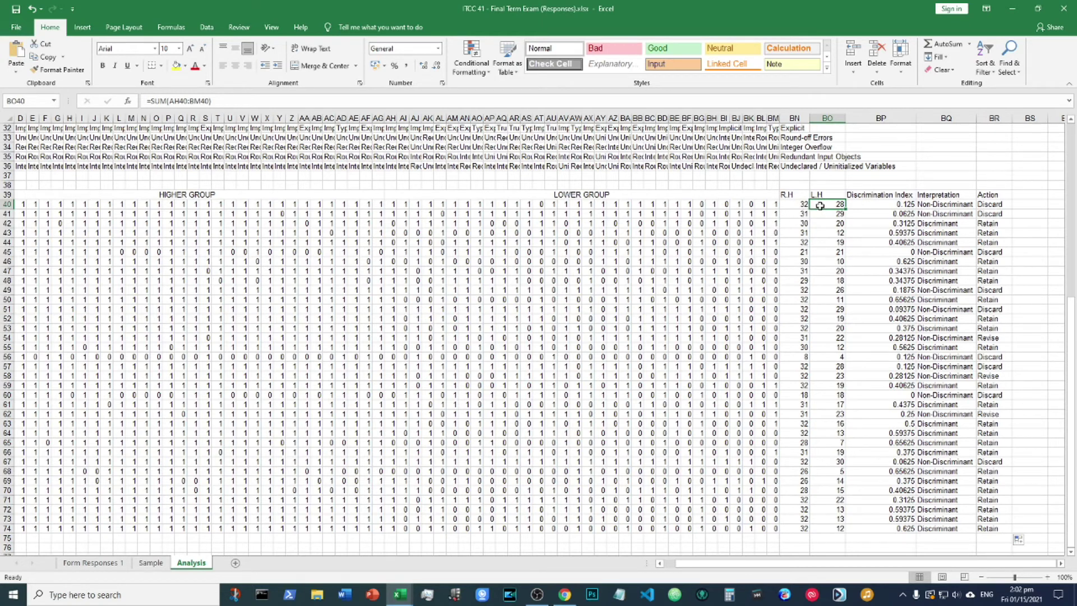
left_click(881, 205)
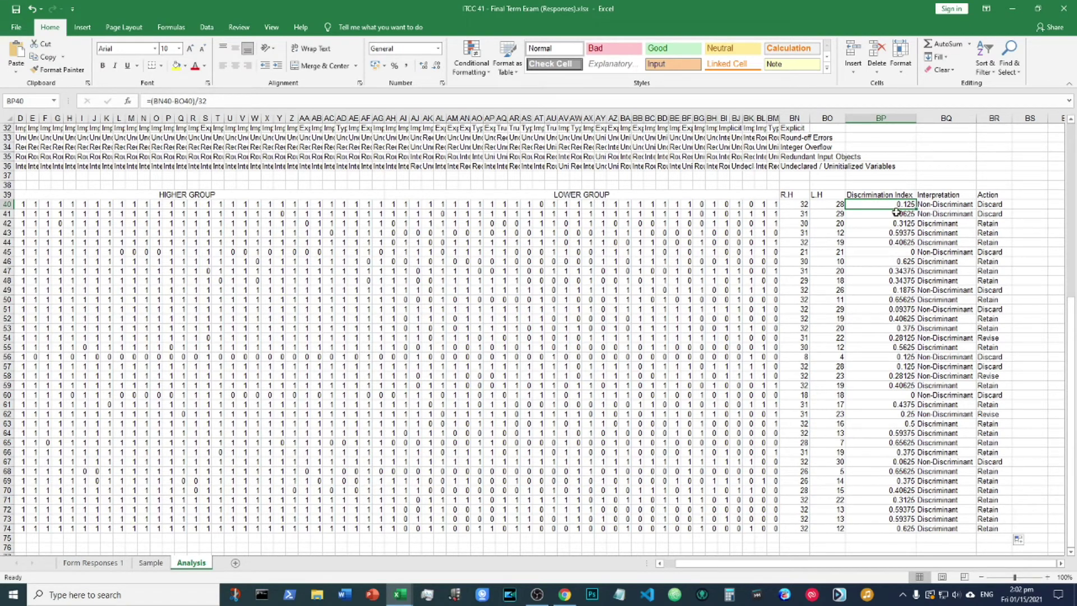
left_click(796, 204)
left_click(826, 204)
left_click(791, 205)
left_click(821, 203)
left_click(805, 203)
left_click(825, 201)
left_click(785, 206)
left_click(812, 204)
left_click(795, 204)
left_click(819, 203)
left_click(800, 204)
left_click(828, 203)
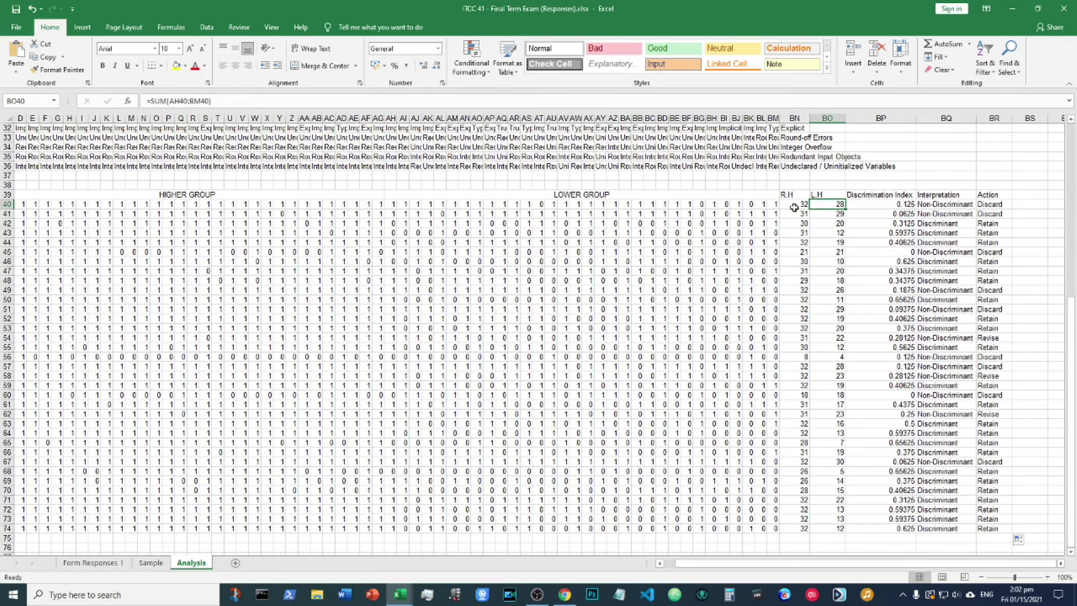
left_click(898, 205)
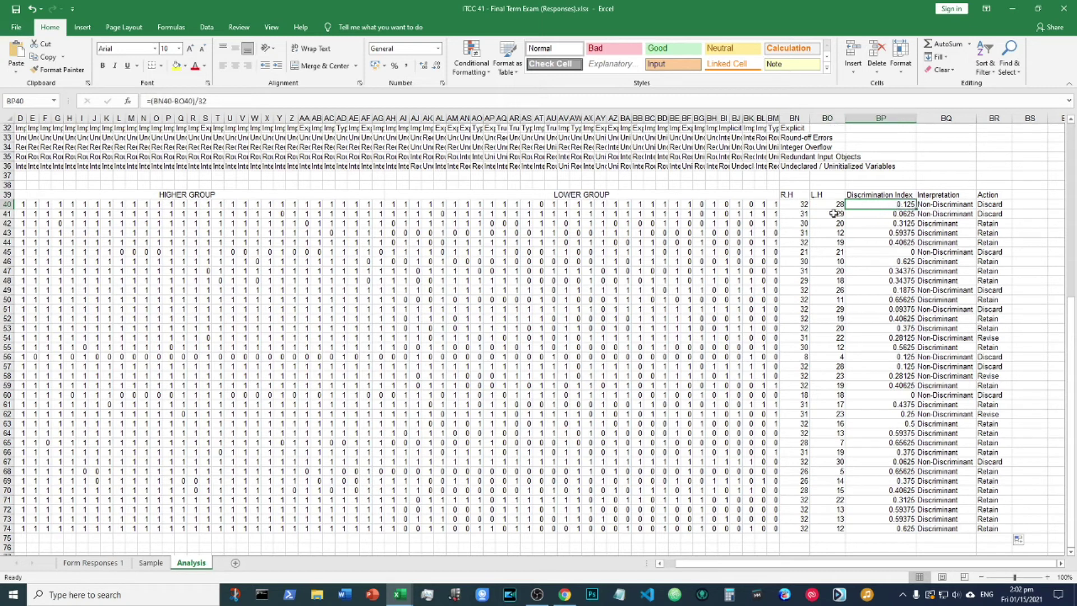
left_click(822, 204)
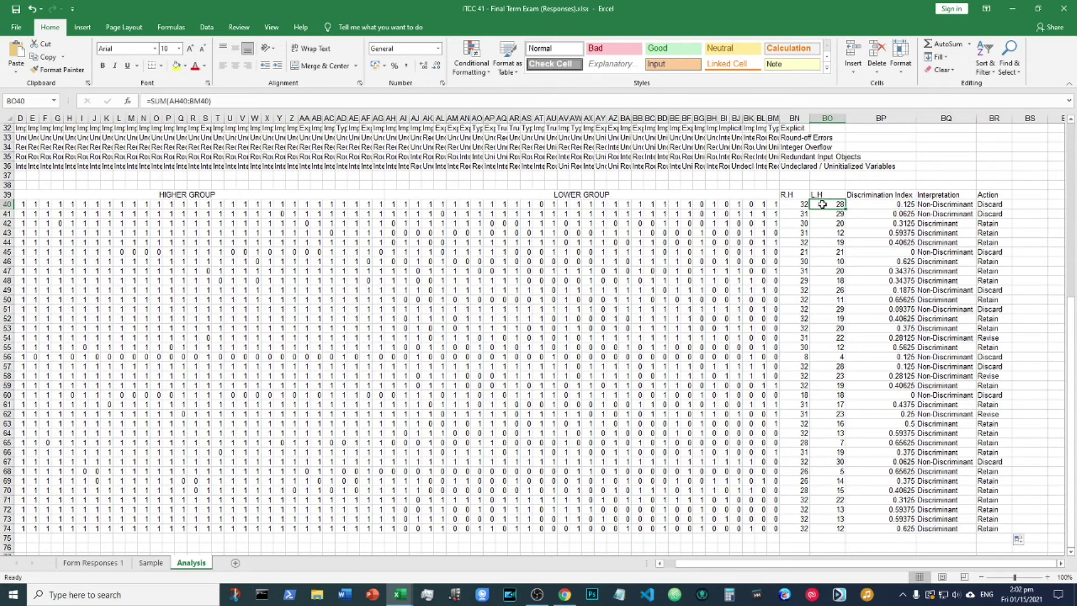
left_click(954, 203)
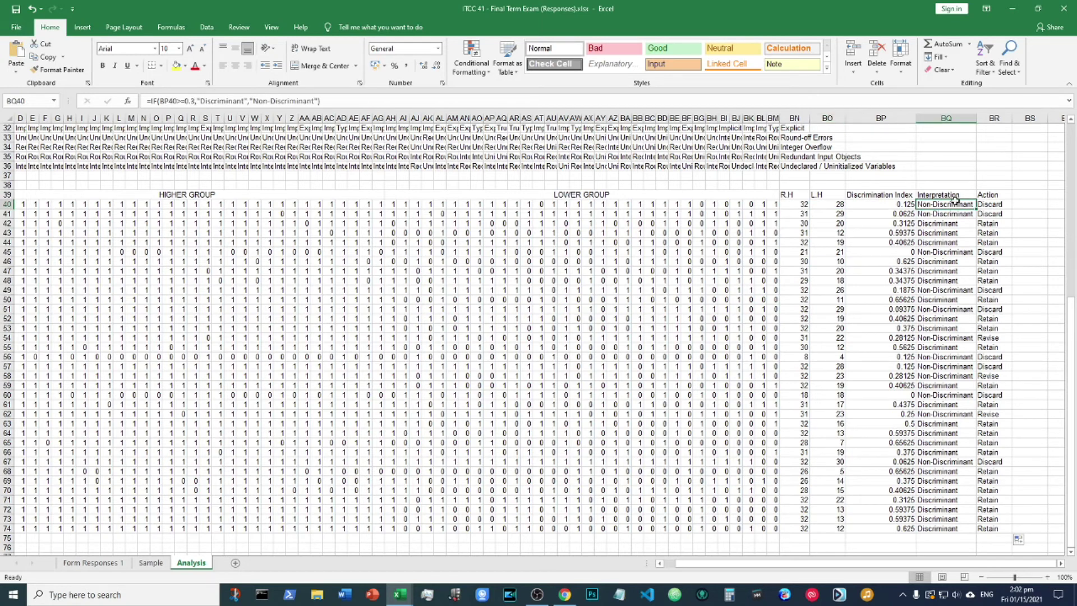
left_click(994, 204)
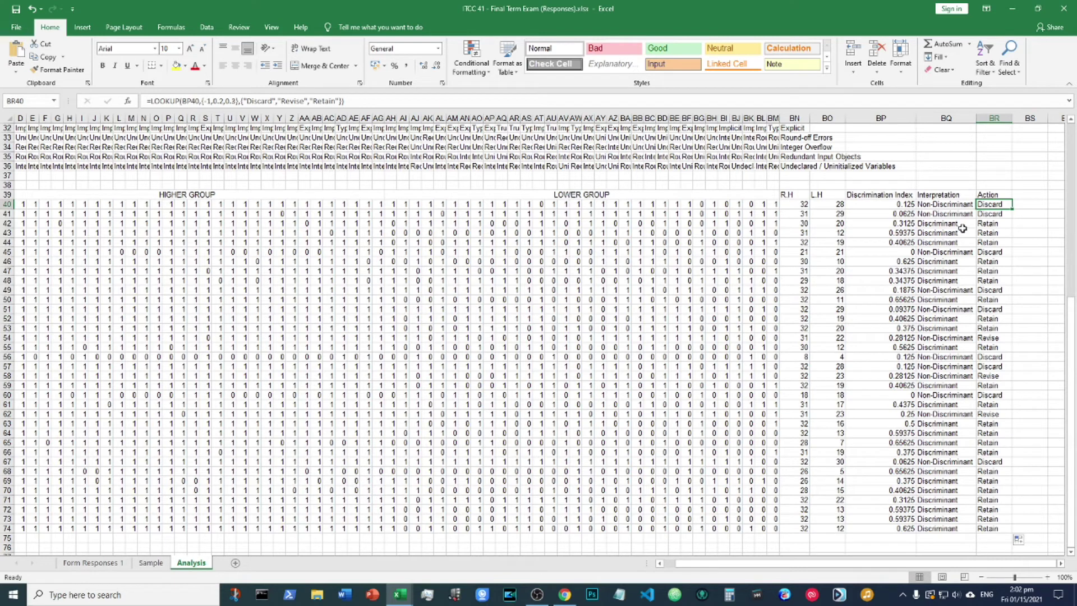
left_click(979, 214)
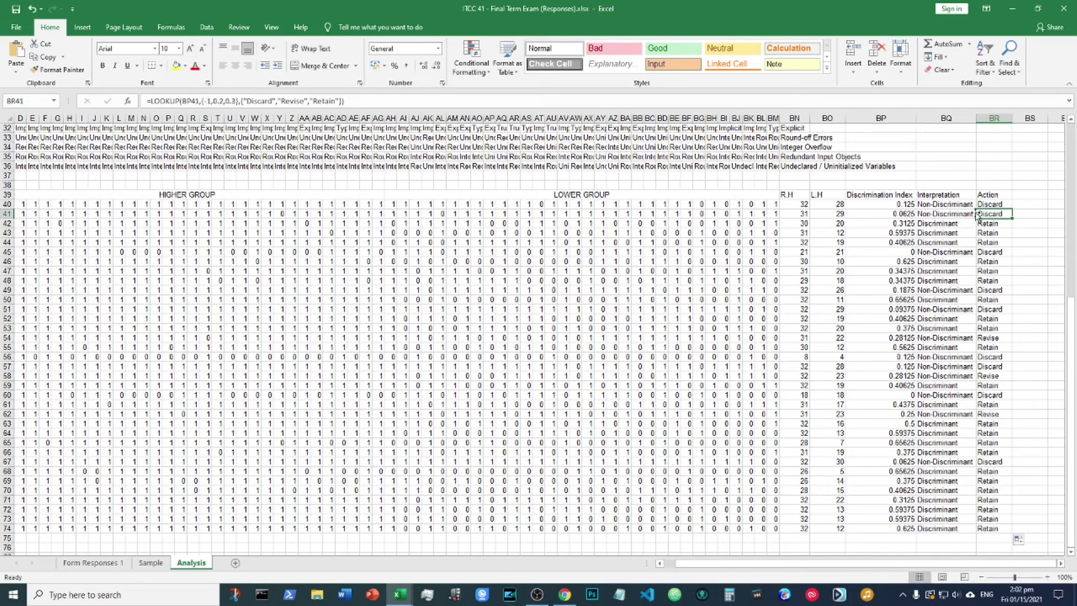
Compare the higher and lower group totals in row 42 with that item's discrimination index.
left_click(803, 224)
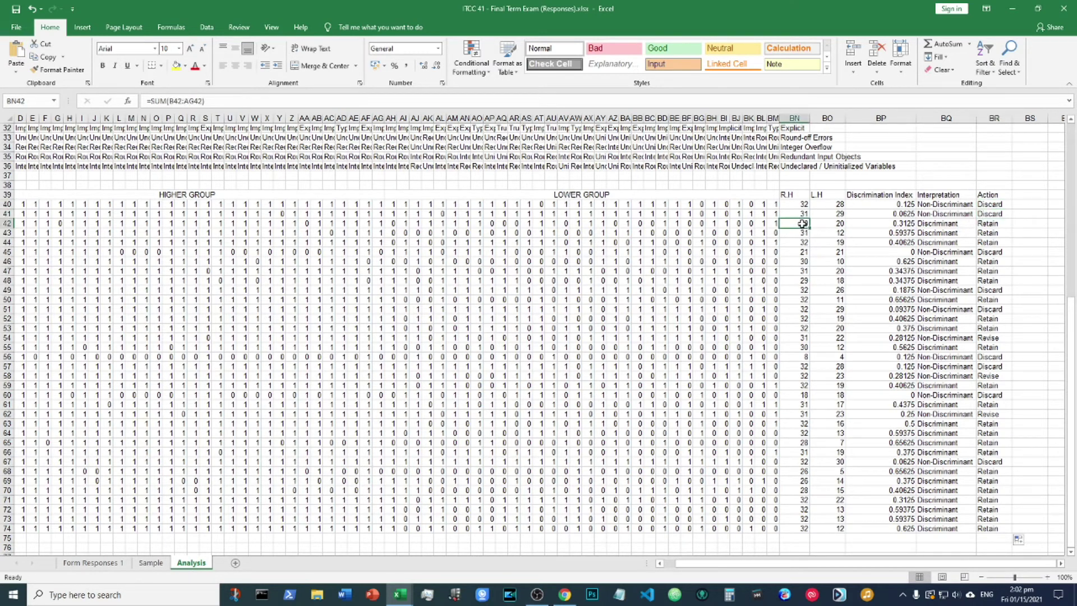
left_click(895, 223)
left_click(799, 224)
left_click(827, 224)
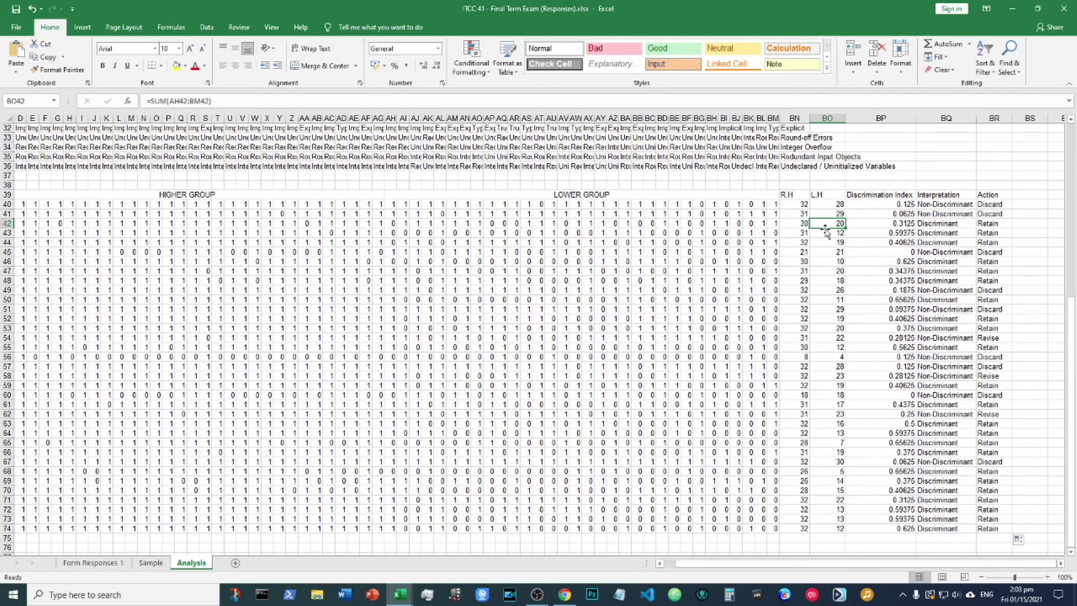
Review row 42's higher and lower group totals, the discrimination index computed from them, and the resulting action.
left_click(785, 224)
left_click(818, 224)
left_click(802, 226)
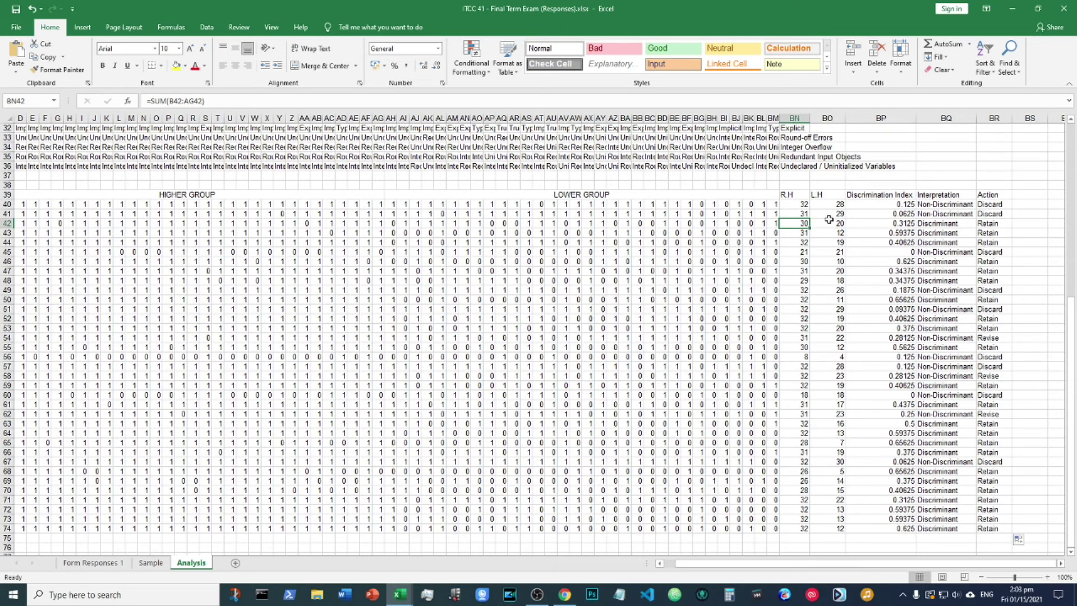
left_click(867, 224)
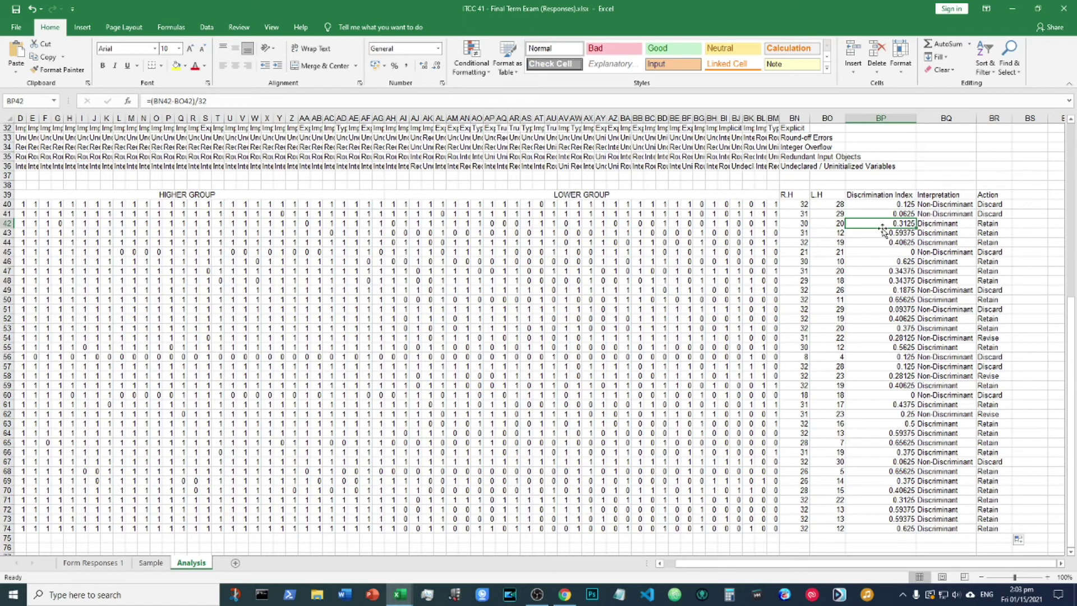
left_click(878, 234)
left_click(883, 223)
left_click(798, 223)
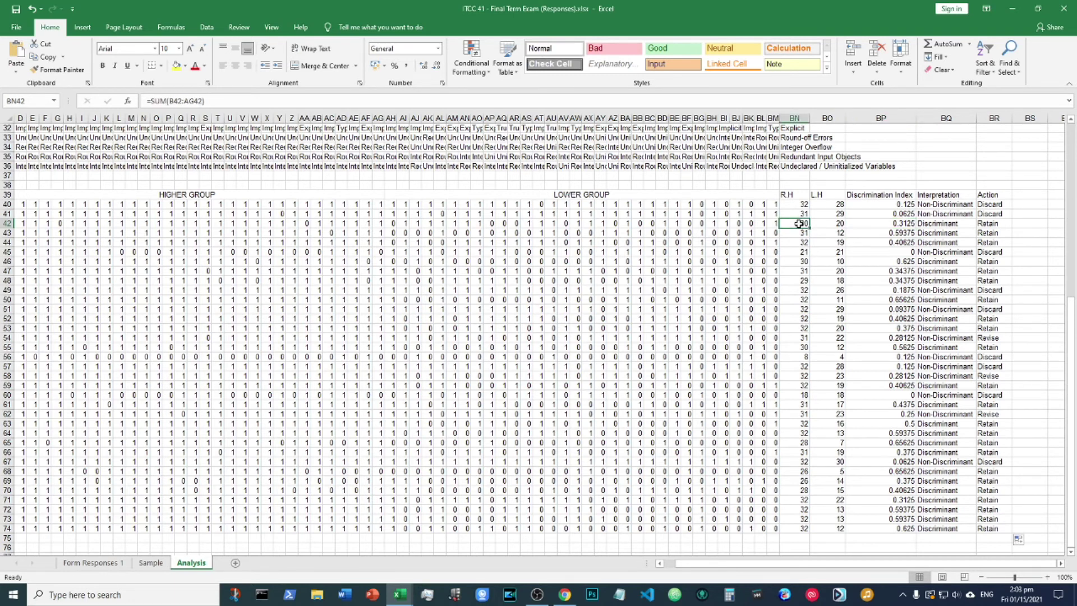
left_click(825, 223)
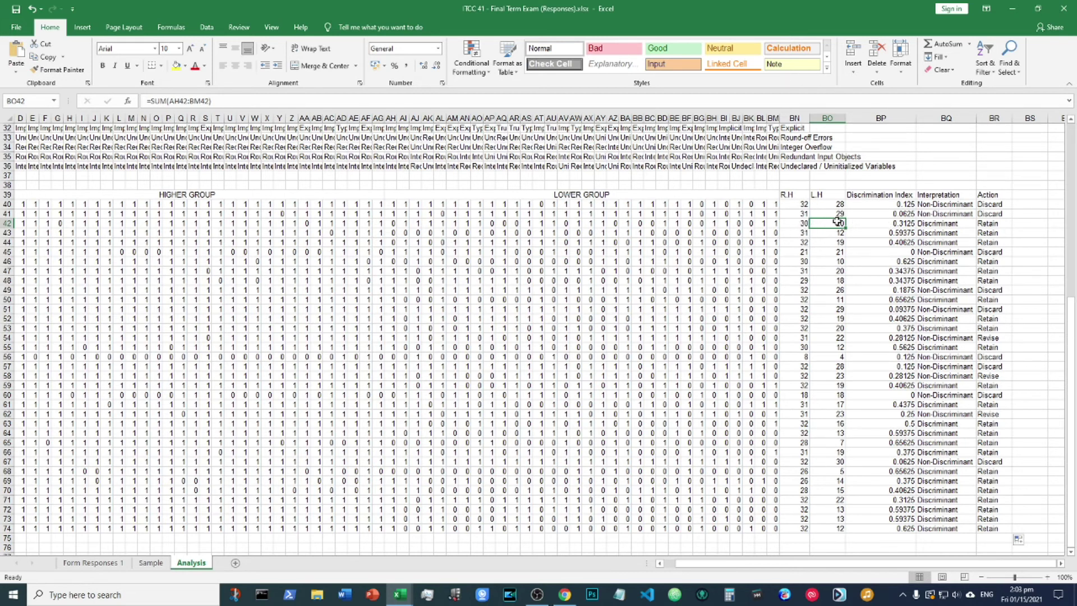
left_click(985, 223)
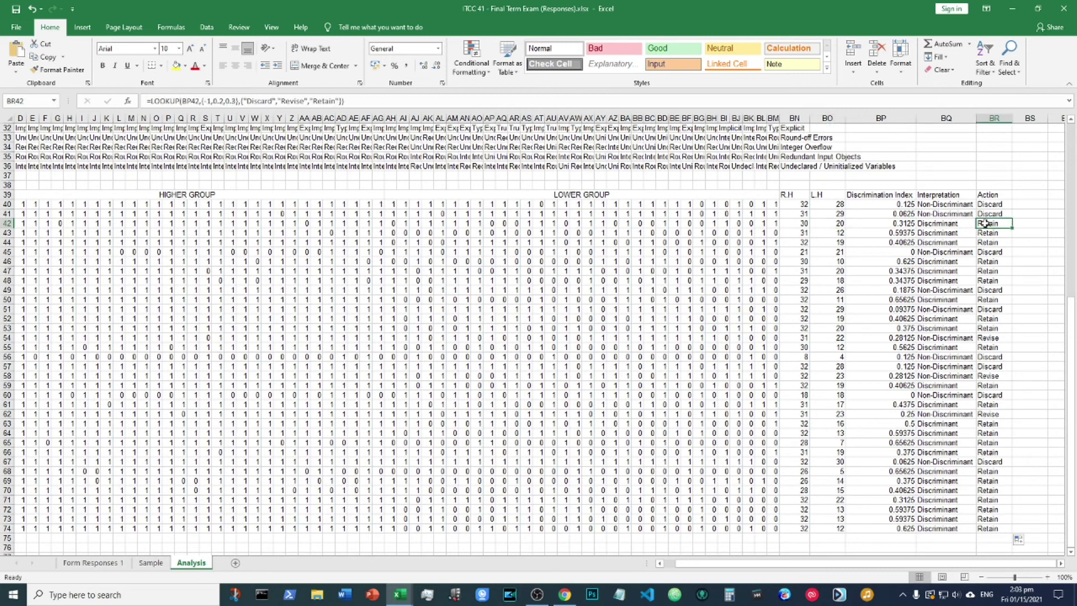
Compare row 43's higher and lower group totals with its discrimination index and action.
left_click(897, 232)
left_click(794, 236)
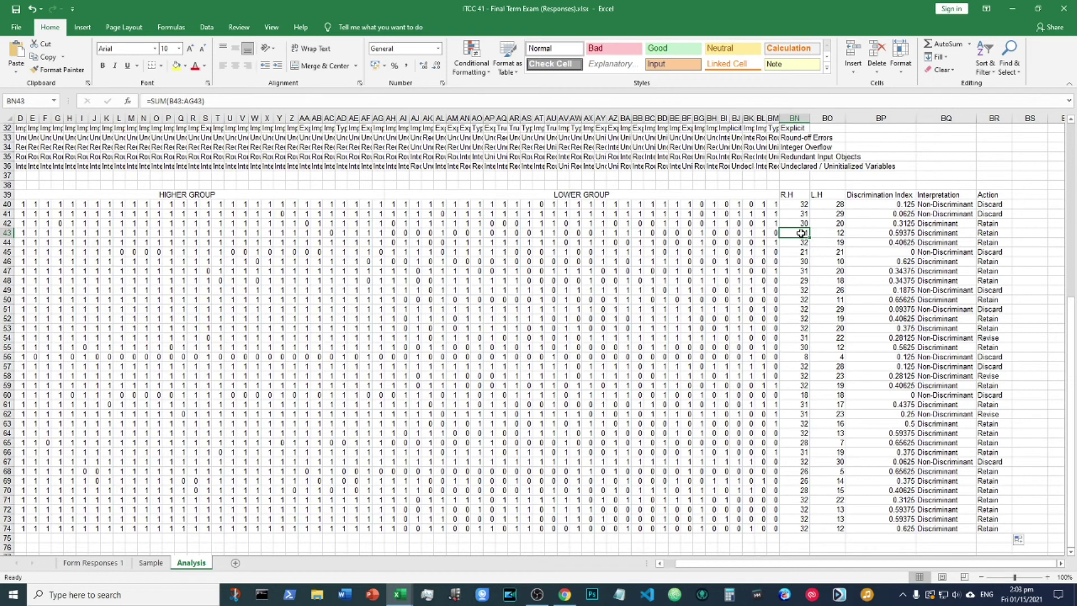
left_click(839, 234)
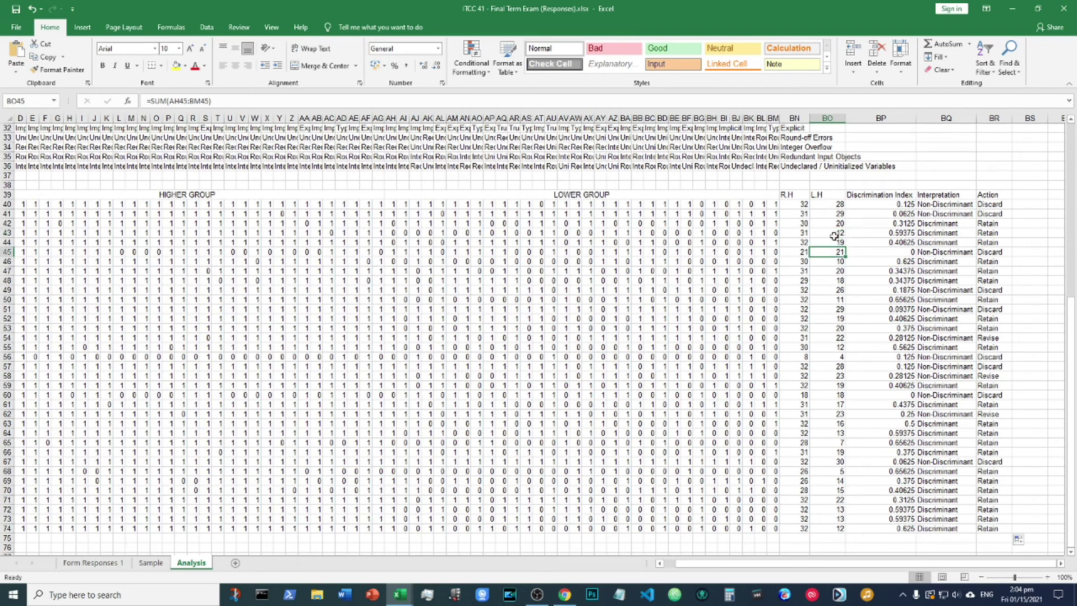
left_click(803, 233)
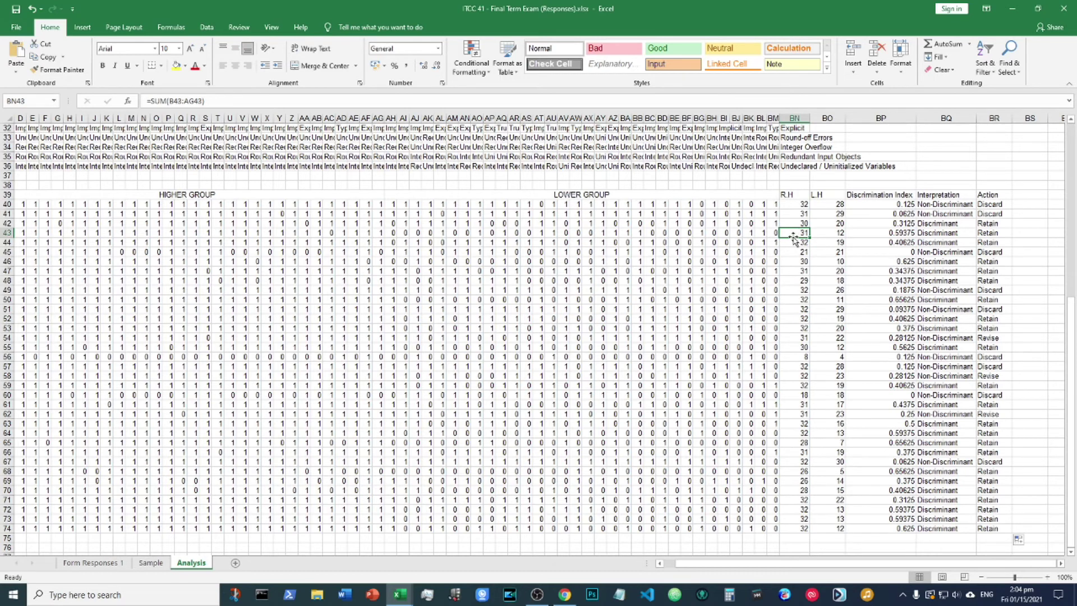
left_click(986, 239)
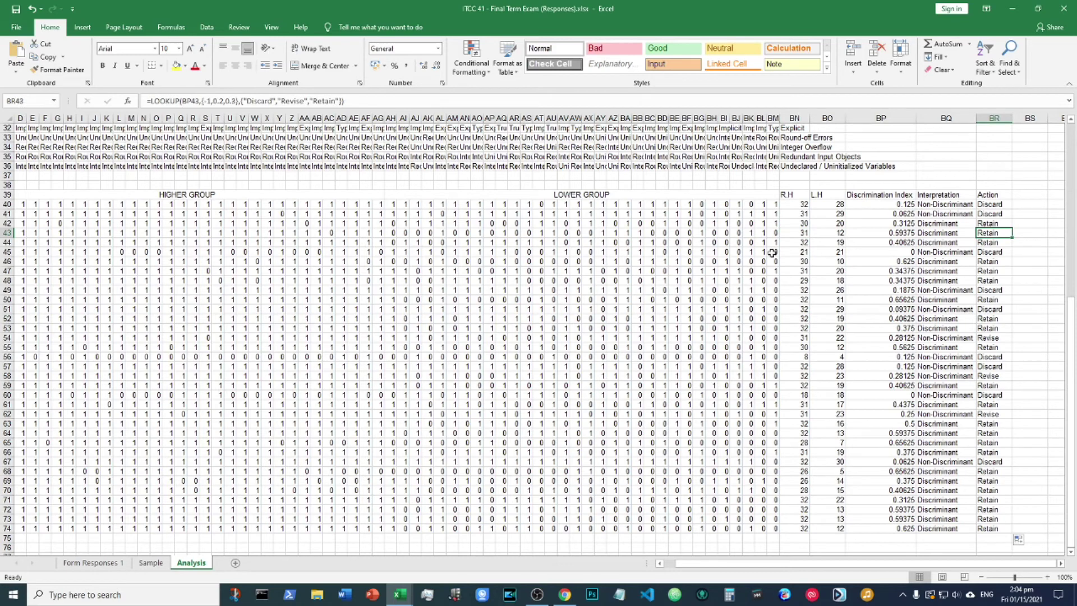
Look over the whole analysis table, from the item numbers through both groups' scores to the interpretation and action columns.
left_click_drag(745, 571, 666, 571)
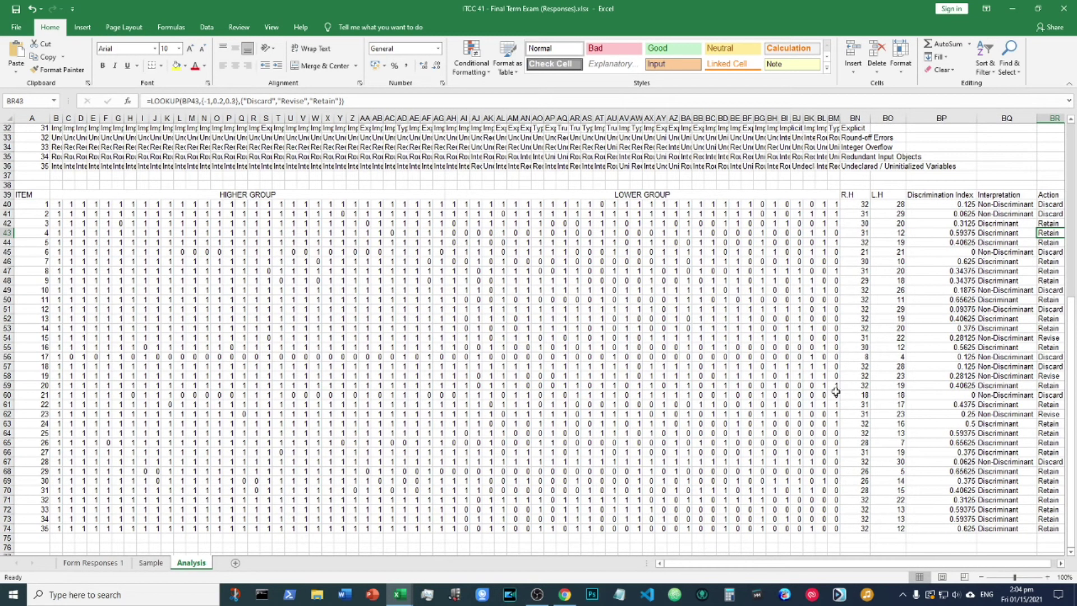
left_click_drag(798, 560, 806, 561)
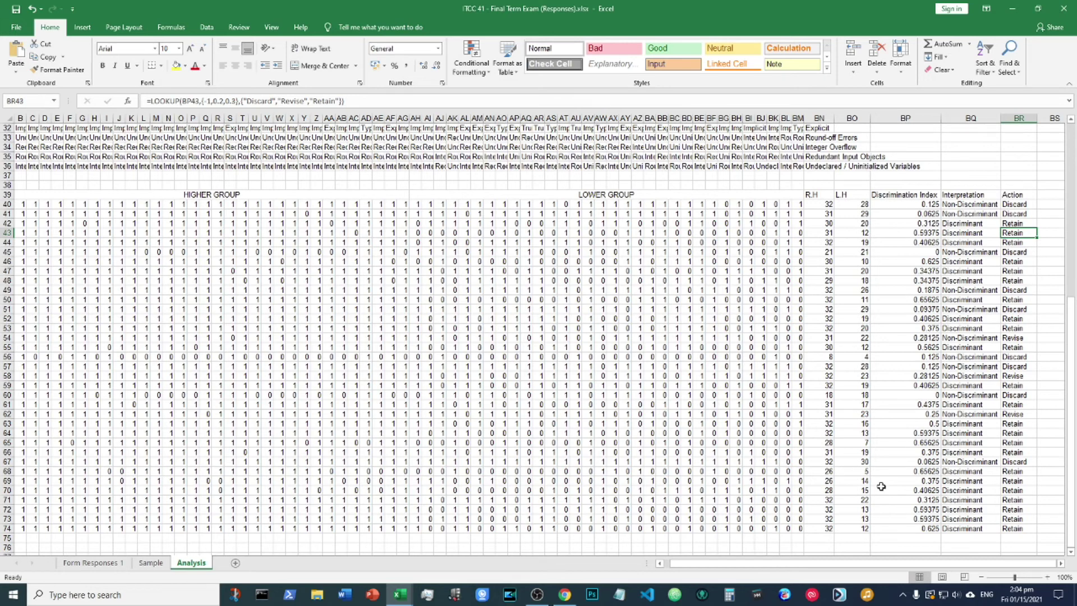
left_click_drag(753, 565, 704, 576)
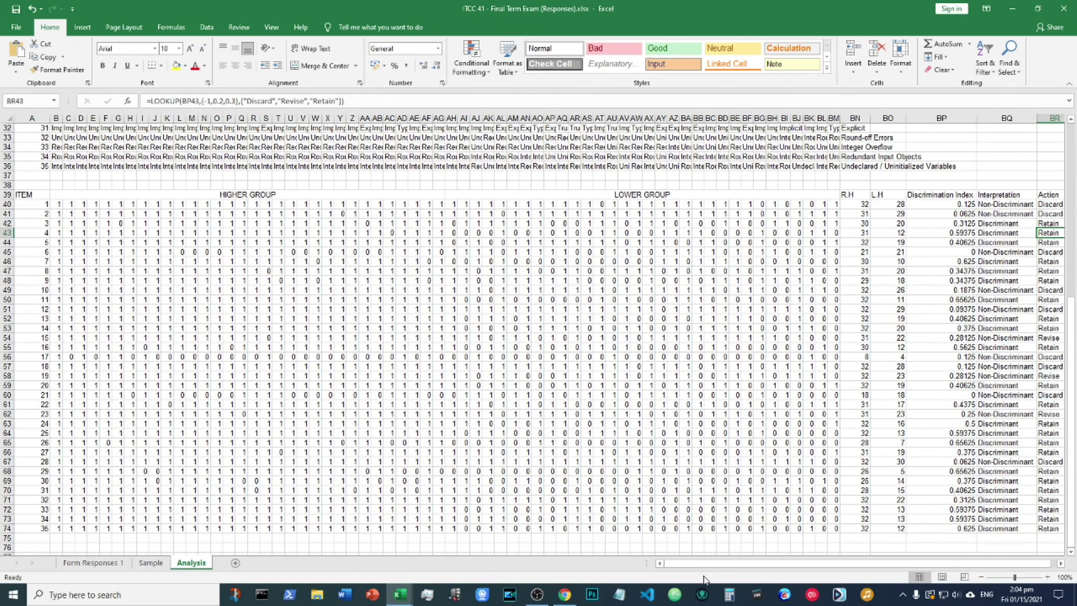
left_click(487, 415)
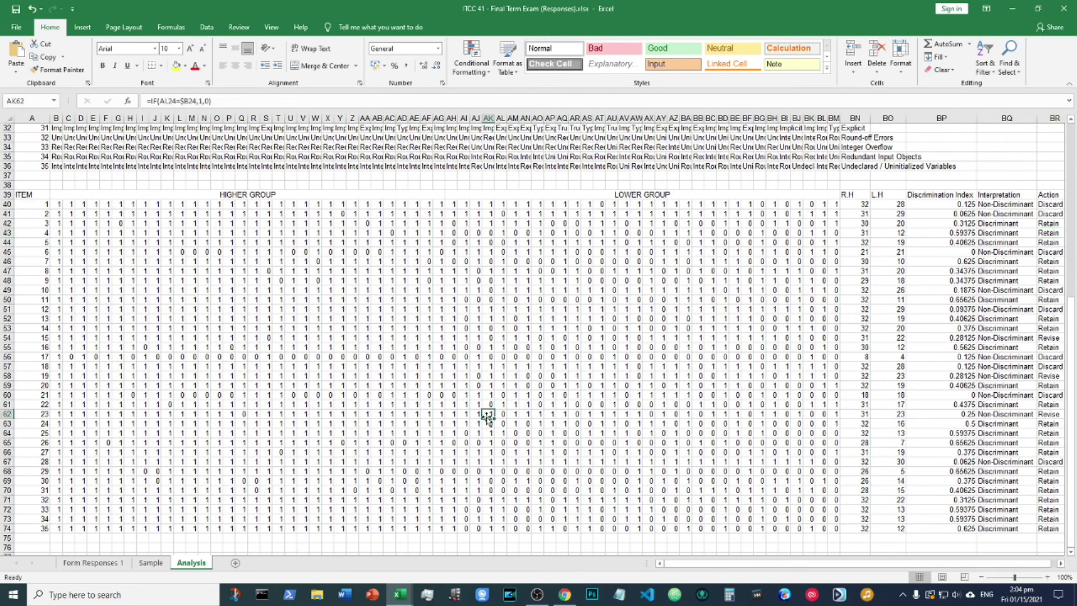
left_click_drag(852, 562, 940, 554)
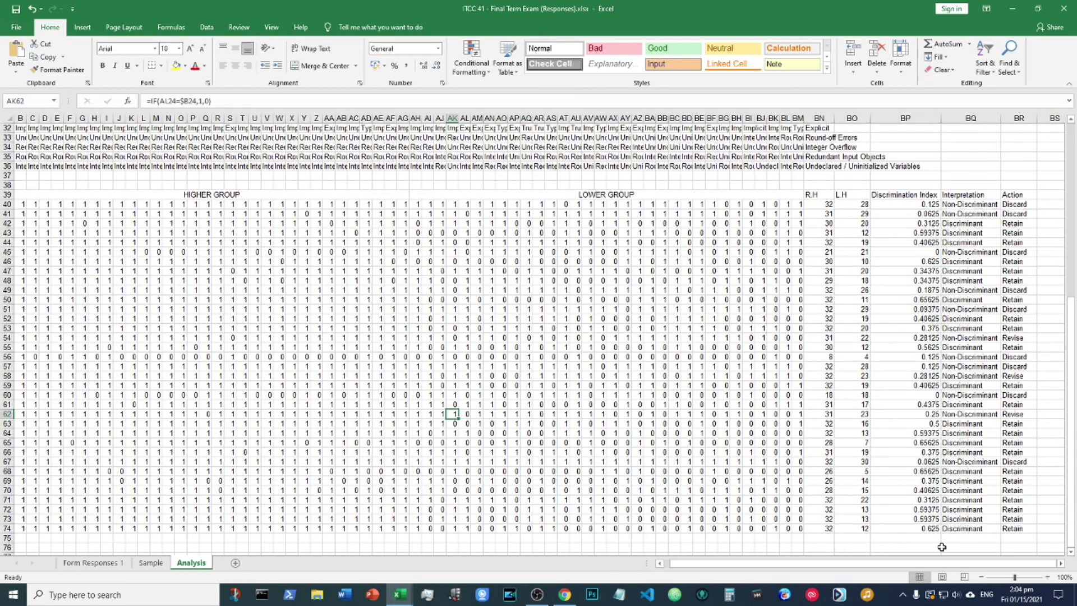
left_click(877, 548)
left_click(843, 539)
left_click(810, 539)
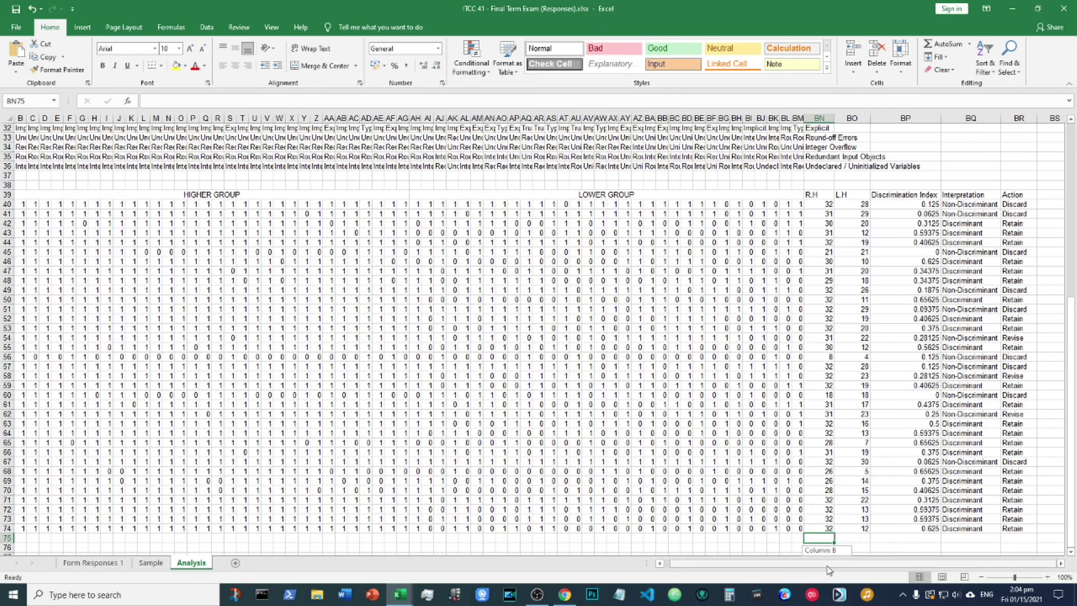
left_click_drag(827, 566, 733, 570)
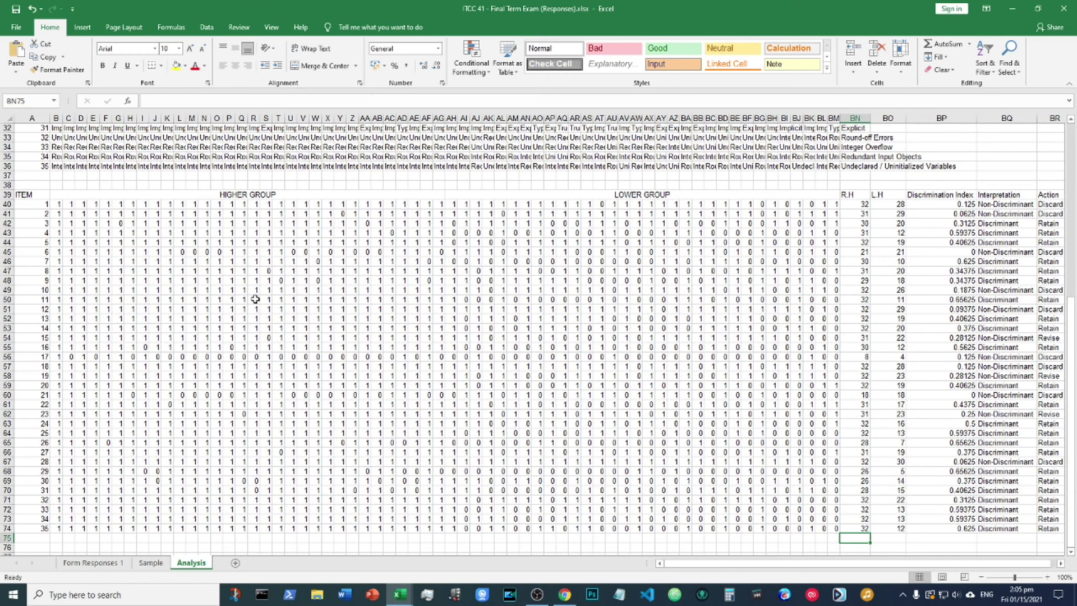
left_click(290, 242)
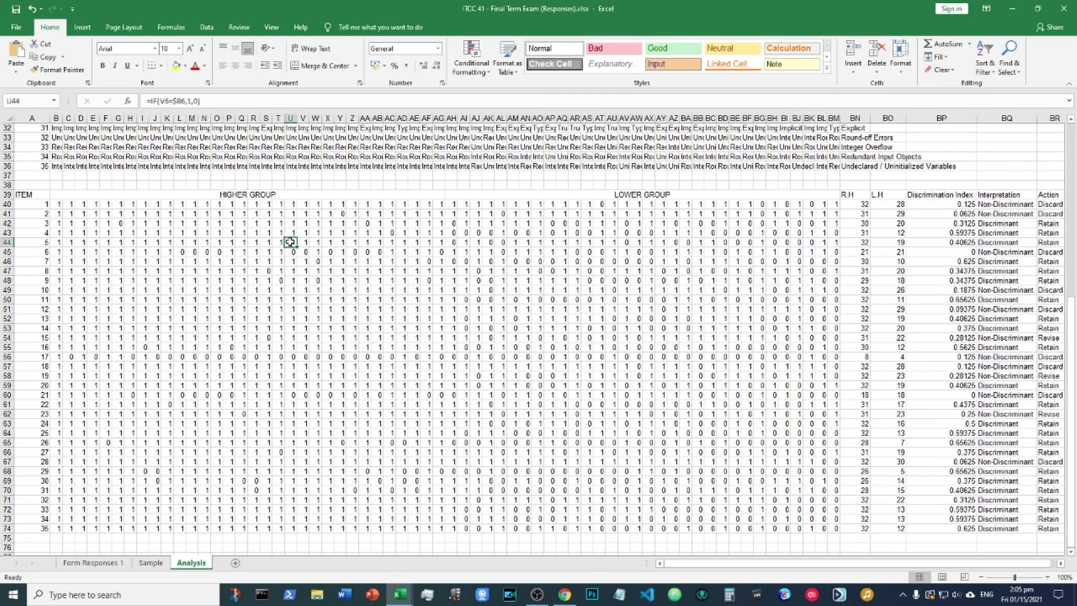
left_click(243, 414)
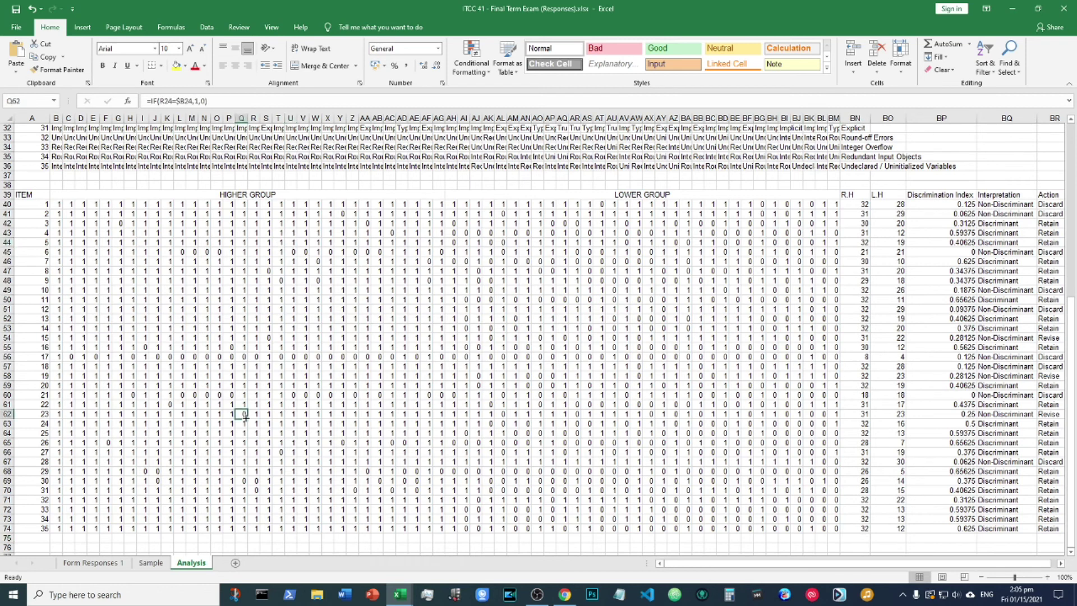
left_click(218, 415)
left_click(233, 378)
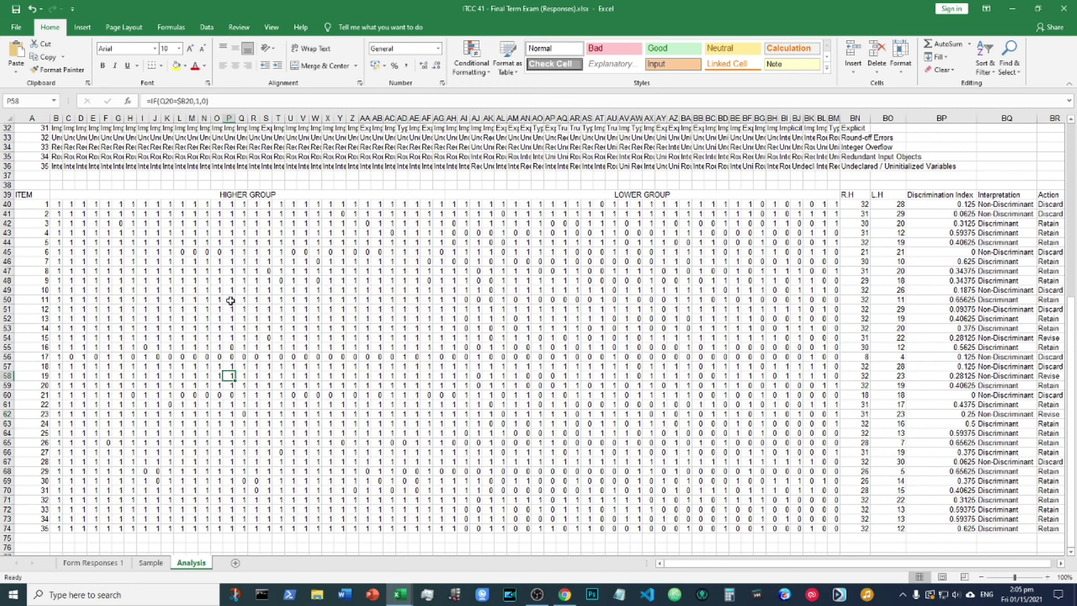
left_click(239, 367)
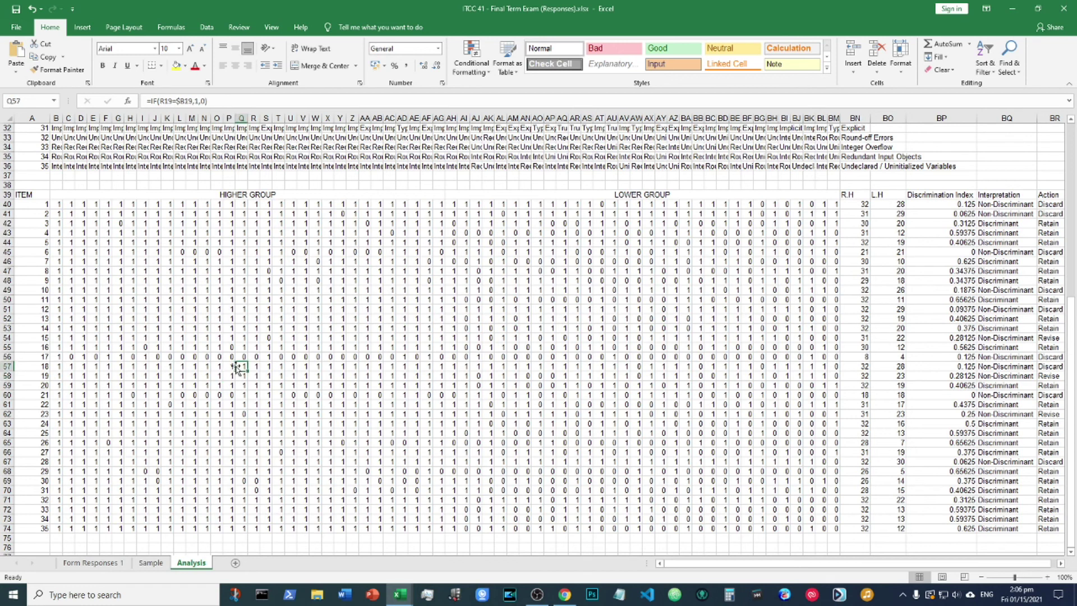
left_click(253, 346)
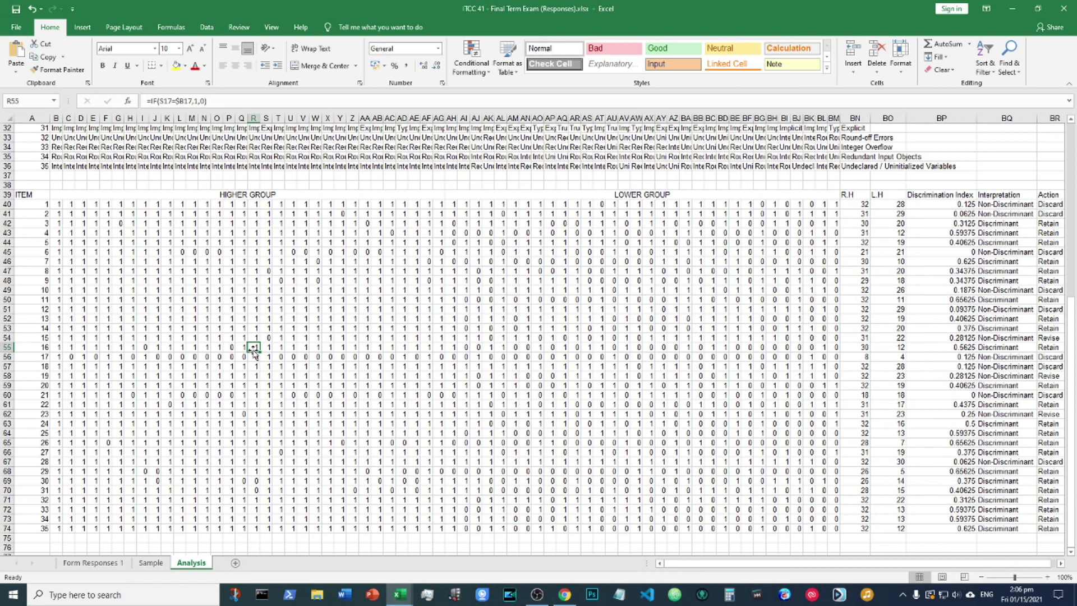
left_click(230, 462)
left_click(141, 491)
left_click(73, 493)
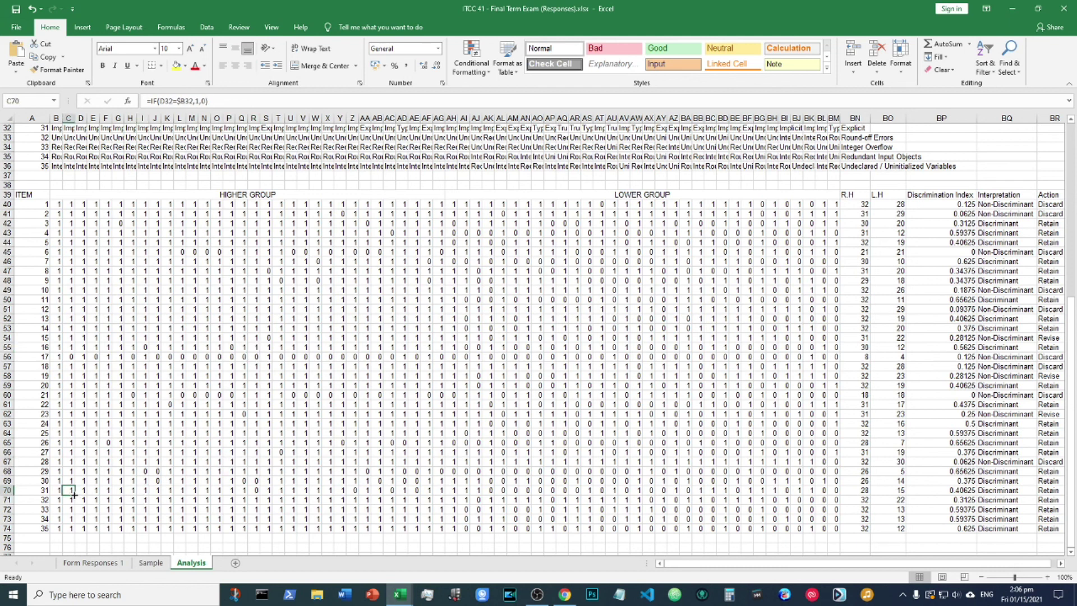